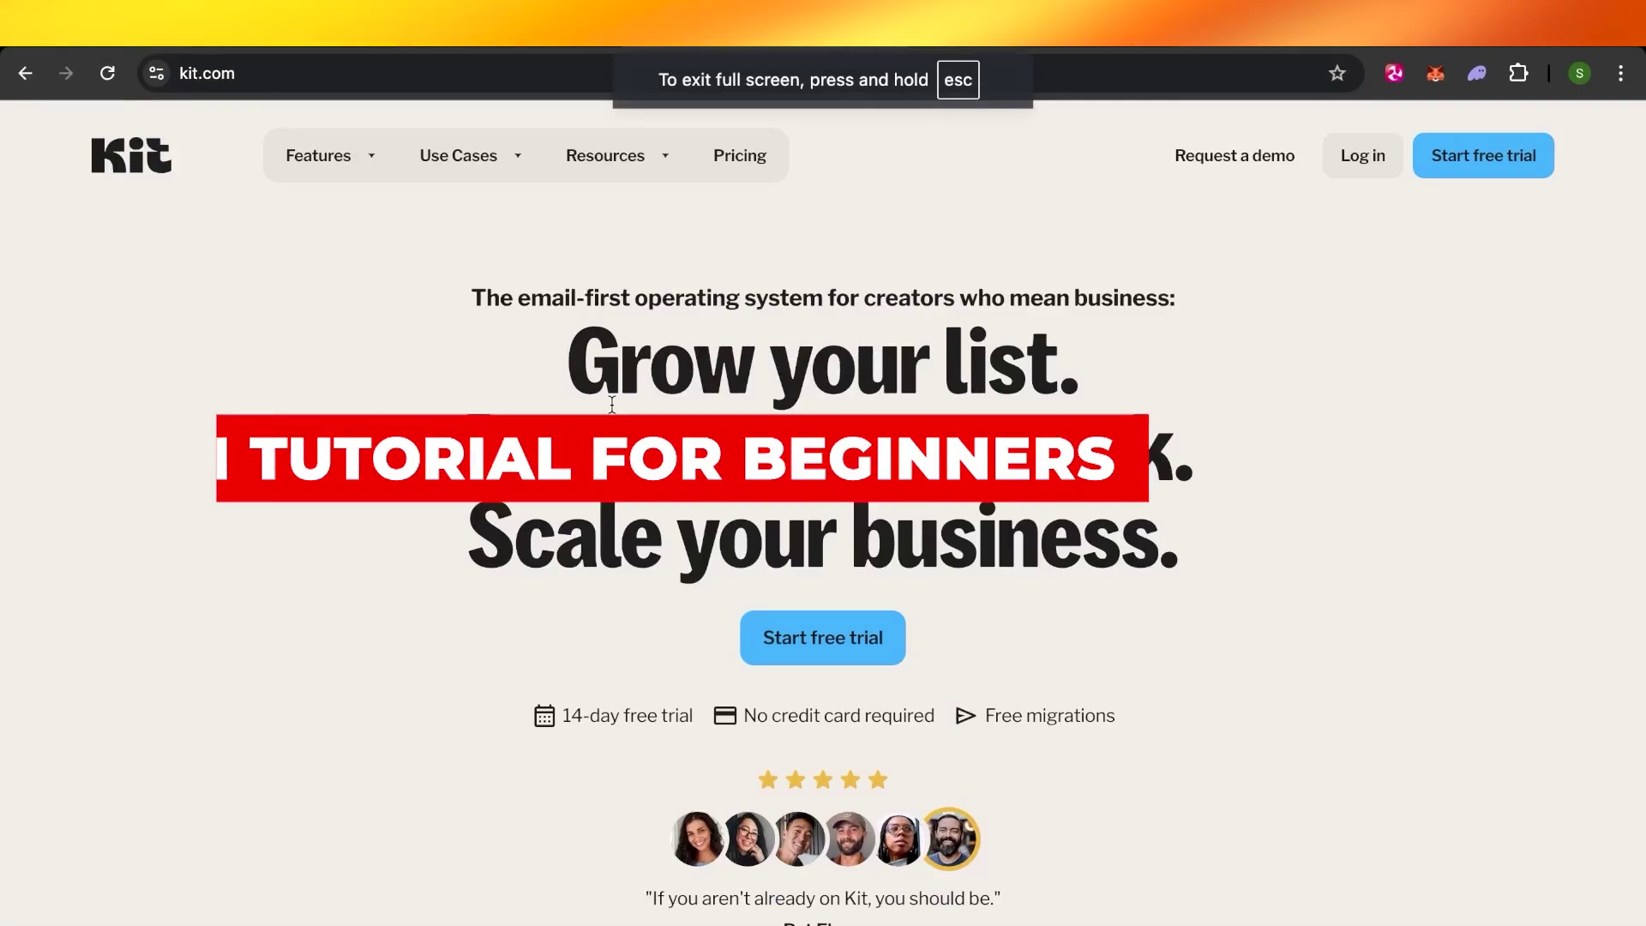
- Scroll through the welcome dashboard to review its content
{"action": "scroll", "coordinate": [612, 403], "scroll_direction": "down", "scroll_amount": 10}
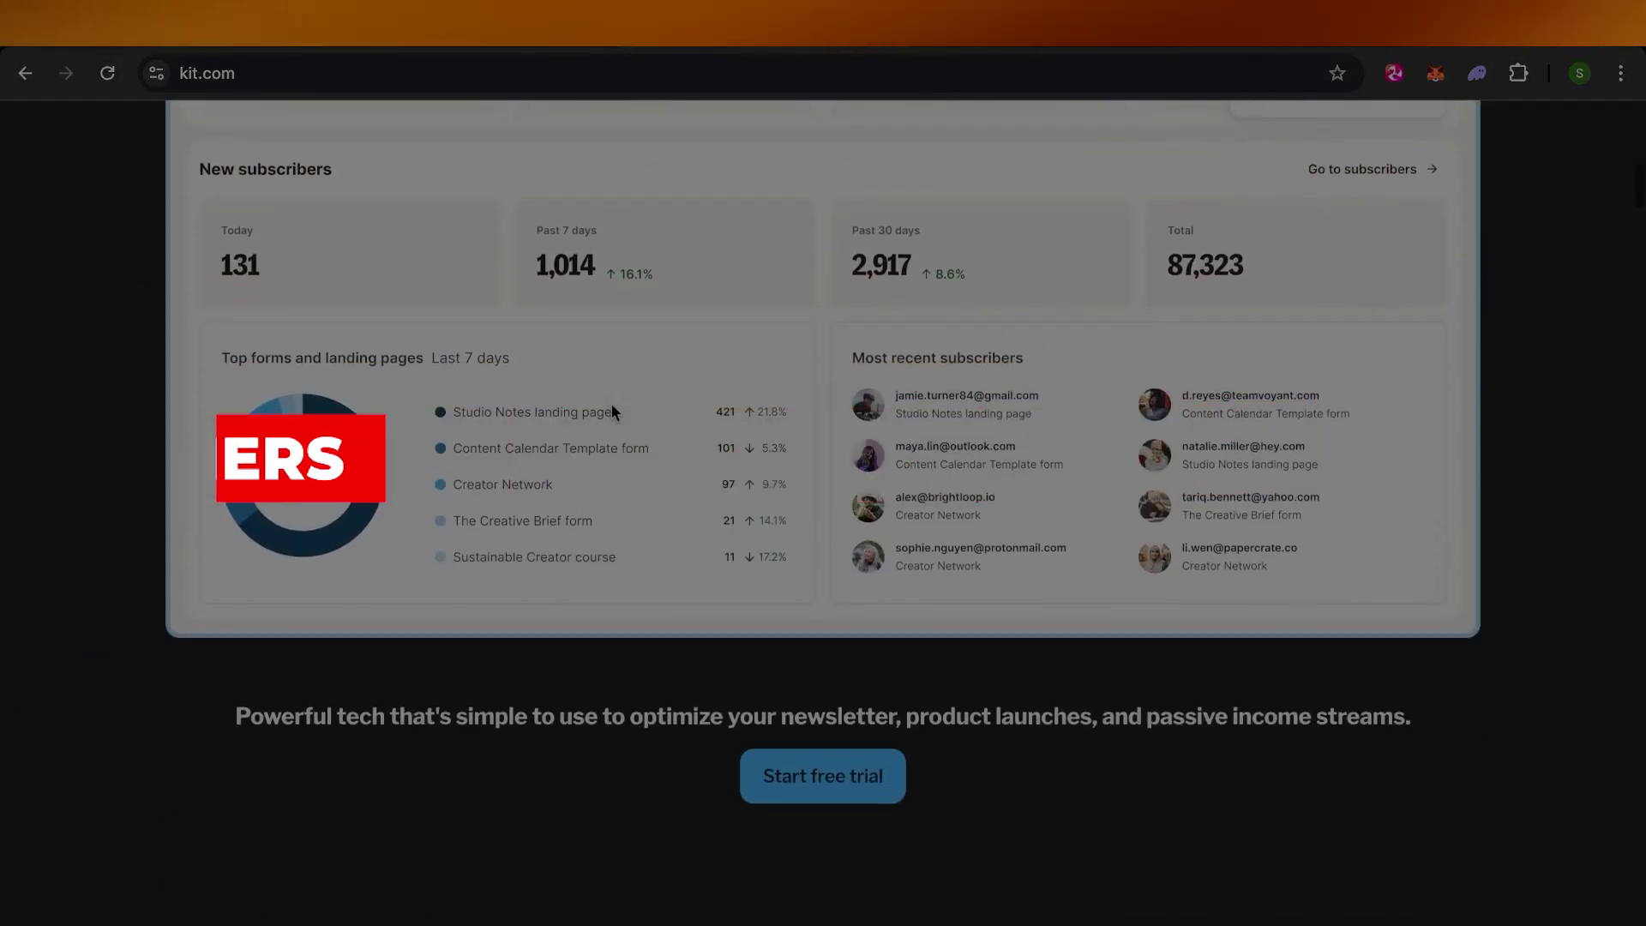
{"action": "scroll", "coordinate": [610, 405], "scroll_direction": "down", "scroll_amount": 10}
{"action": "scroll", "coordinate": [610, 405], "scroll_direction": "down", "scroll_amount": 10}
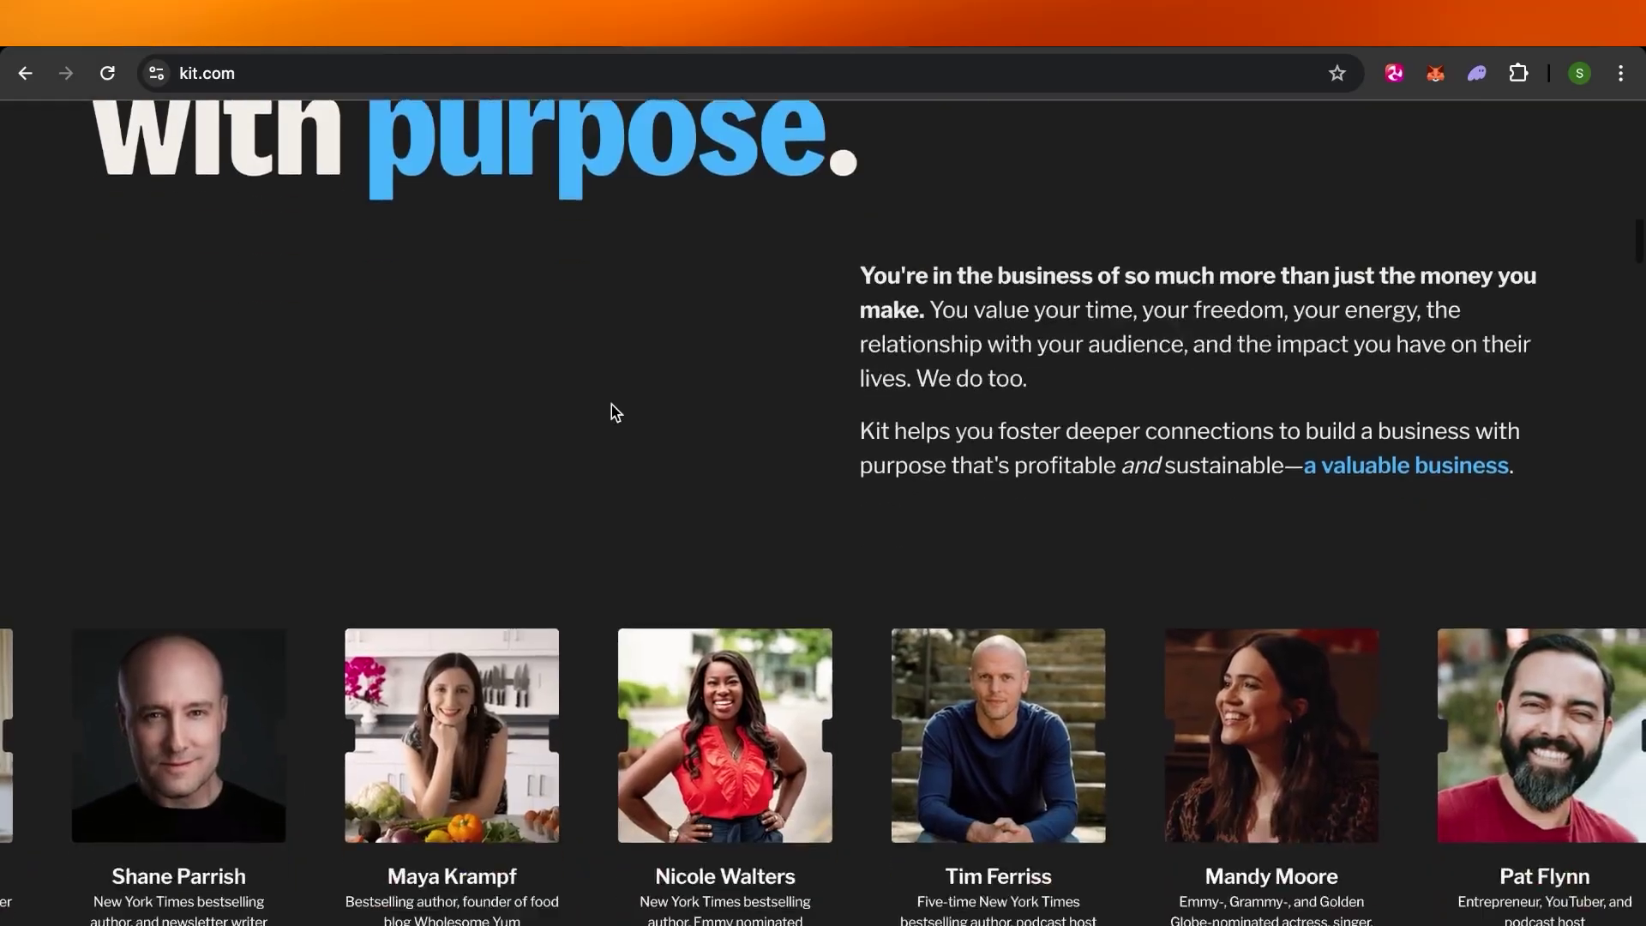
{"action": "scroll", "coordinate": [611, 404], "scroll_direction": "down", "scroll_amount": 2}
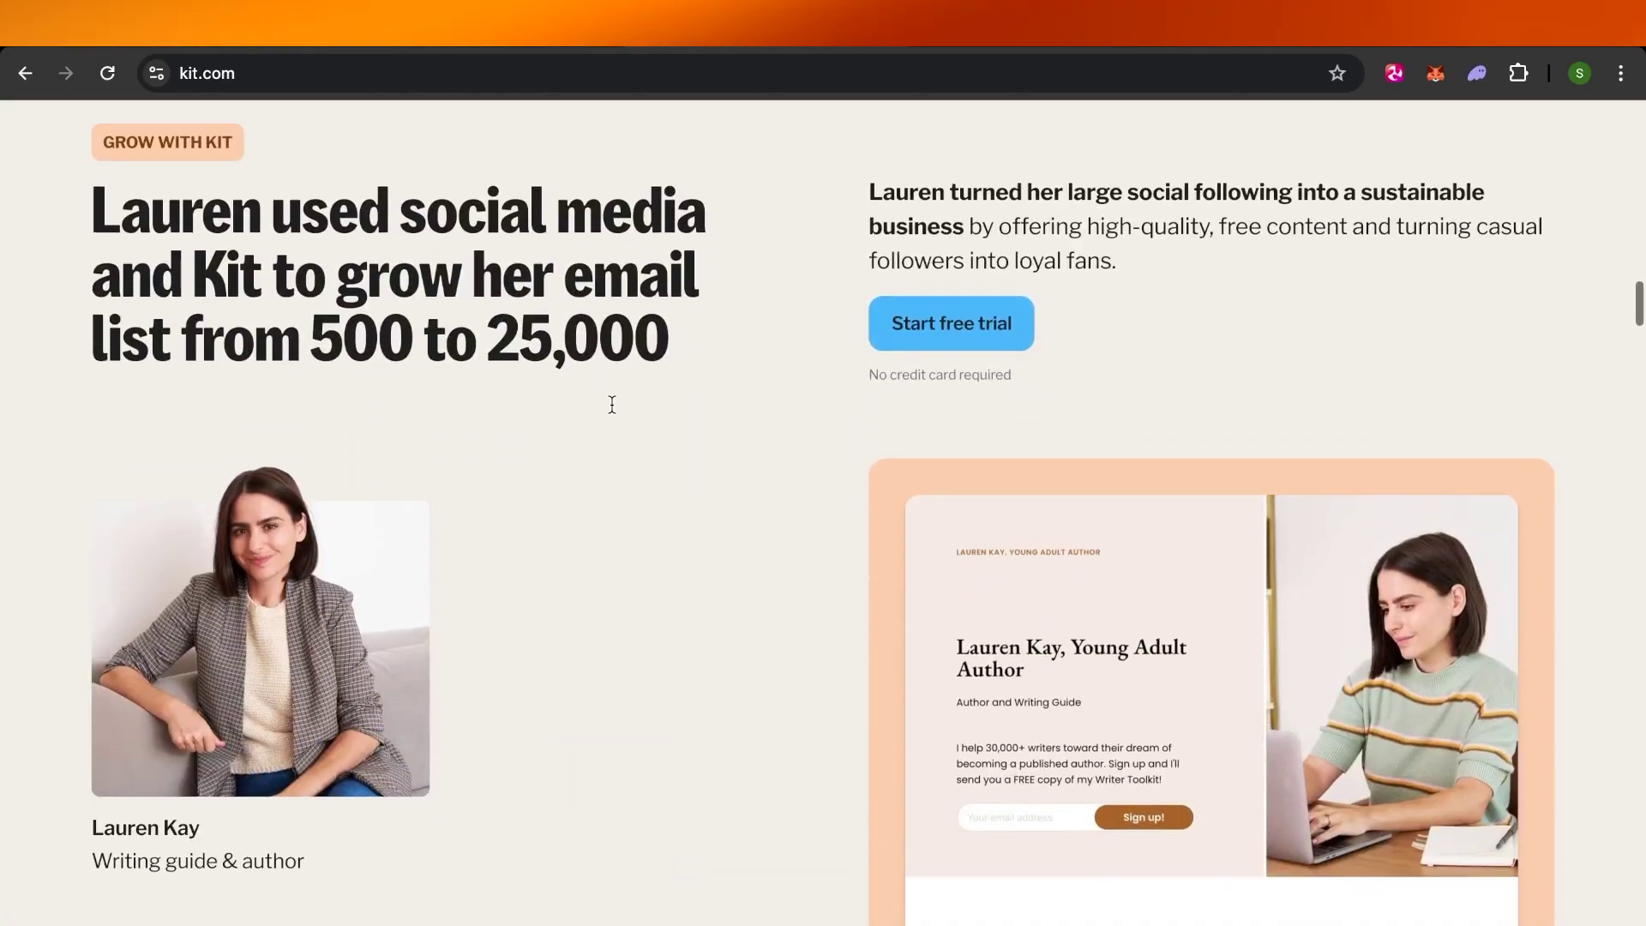
{"action": "scroll", "coordinate": [610, 404], "scroll_direction": "down", "scroll_amount": 5}
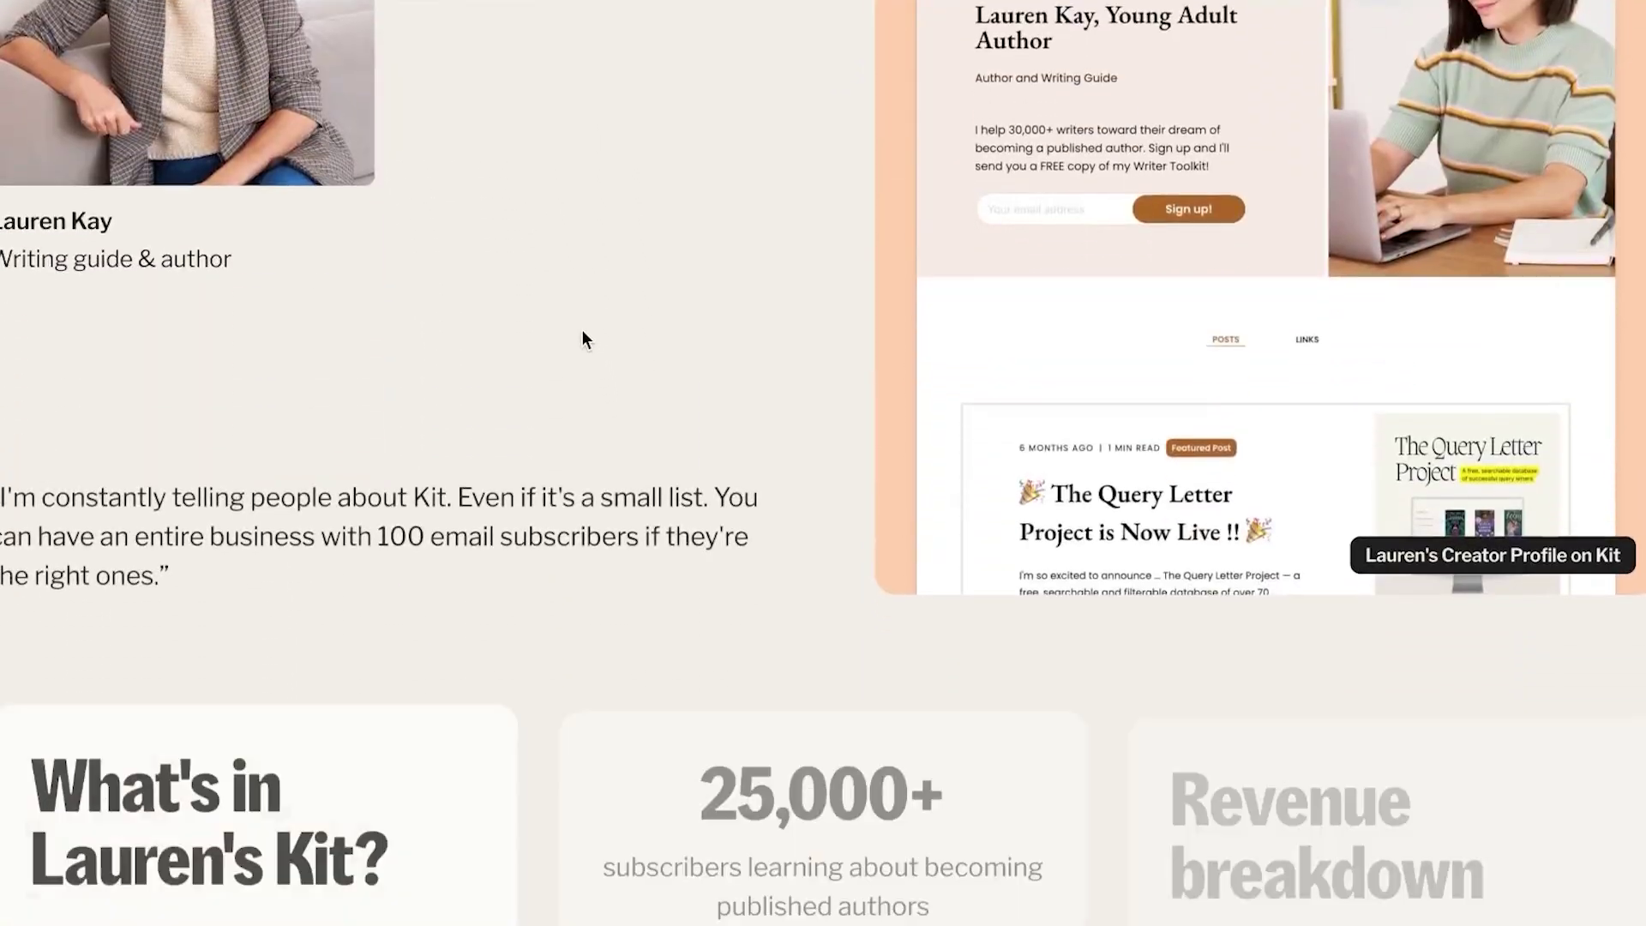
{"action": "scroll", "coordinate": [582, 332], "scroll_direction": "down", "scroll_amount": 15}
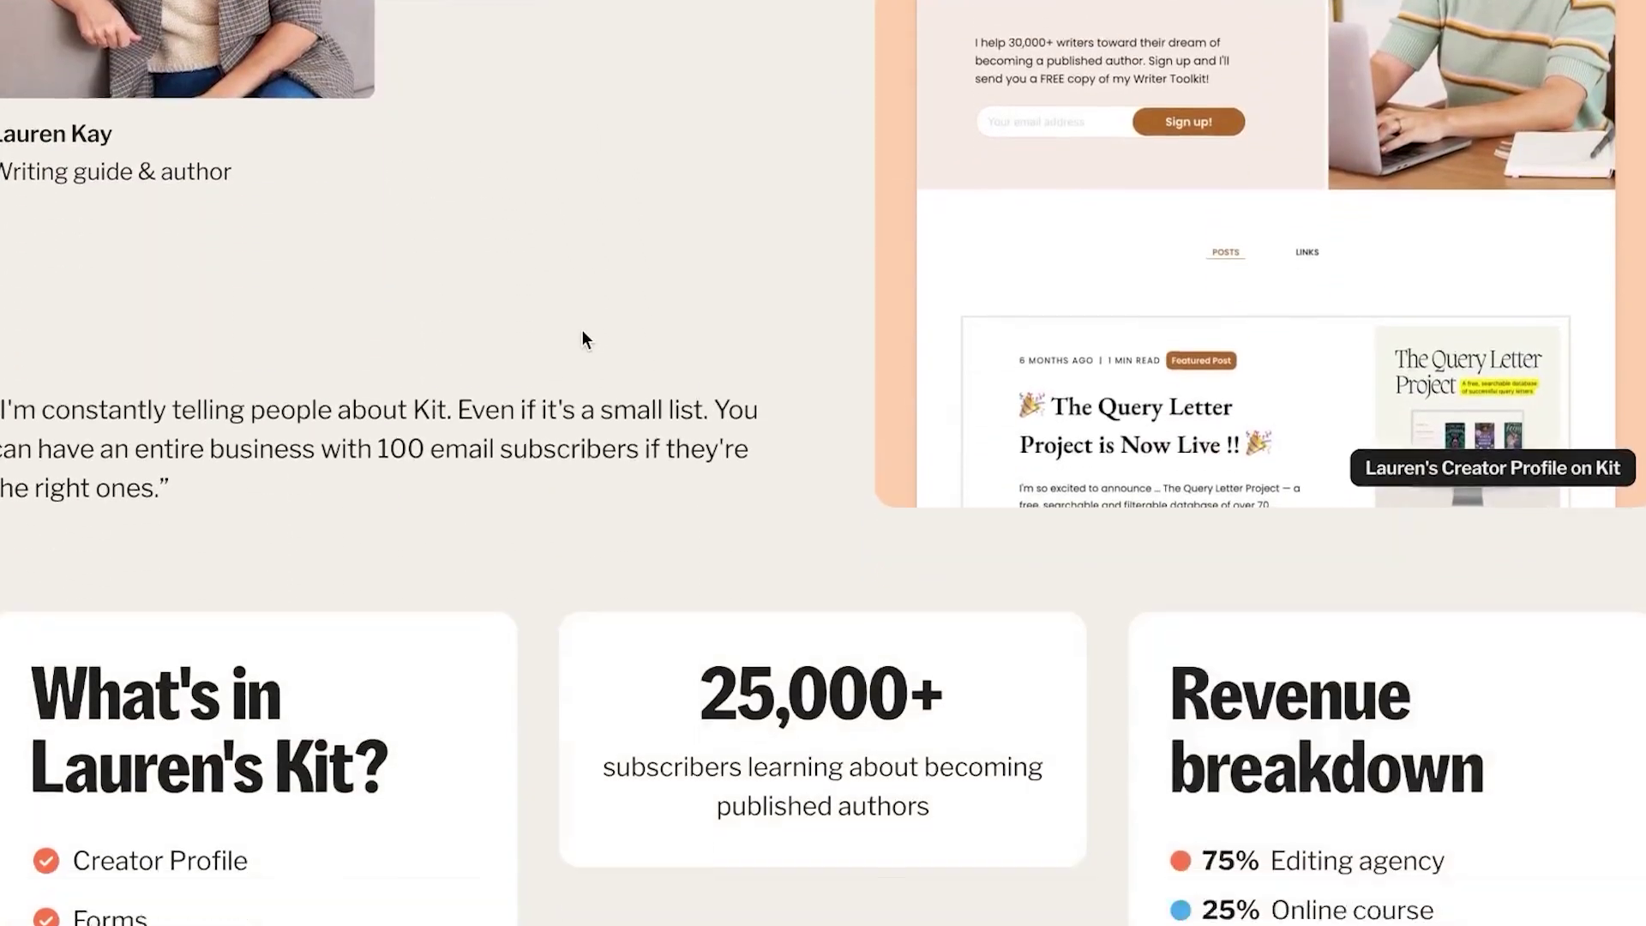
{"action": "scroll", "coordinate": [583, 340], "scroll_direction": "down", "scroll_amount": 10}
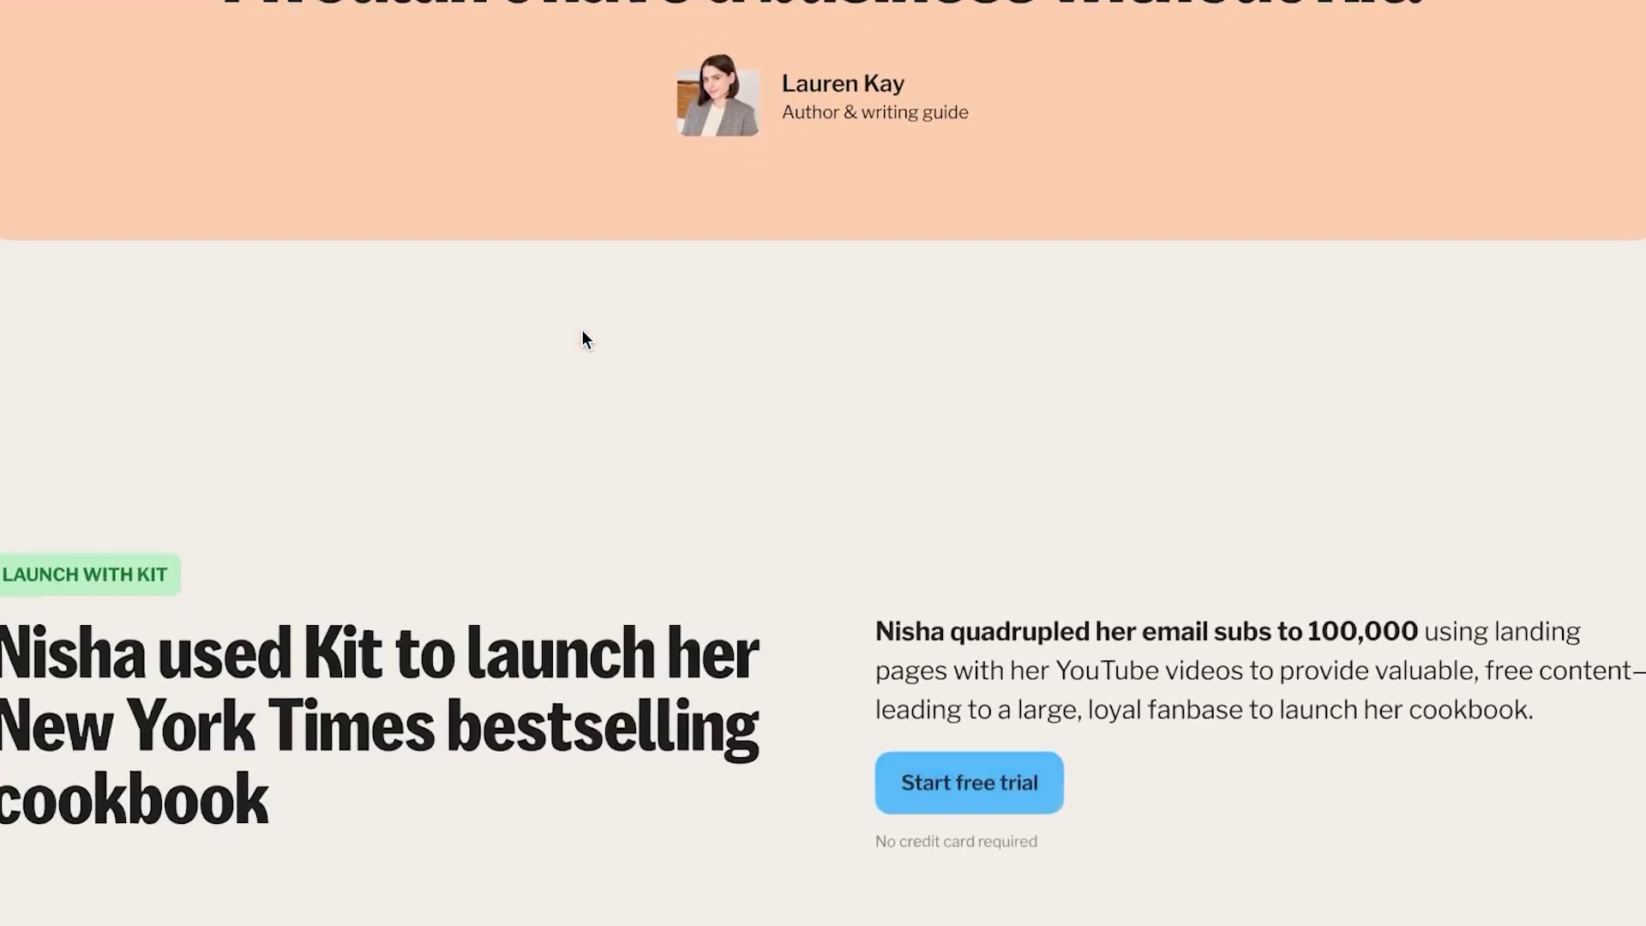
{"action": "scroll", "coordinate": [583, 340], "scroll_direction": "up", "scroll_amount": 15}
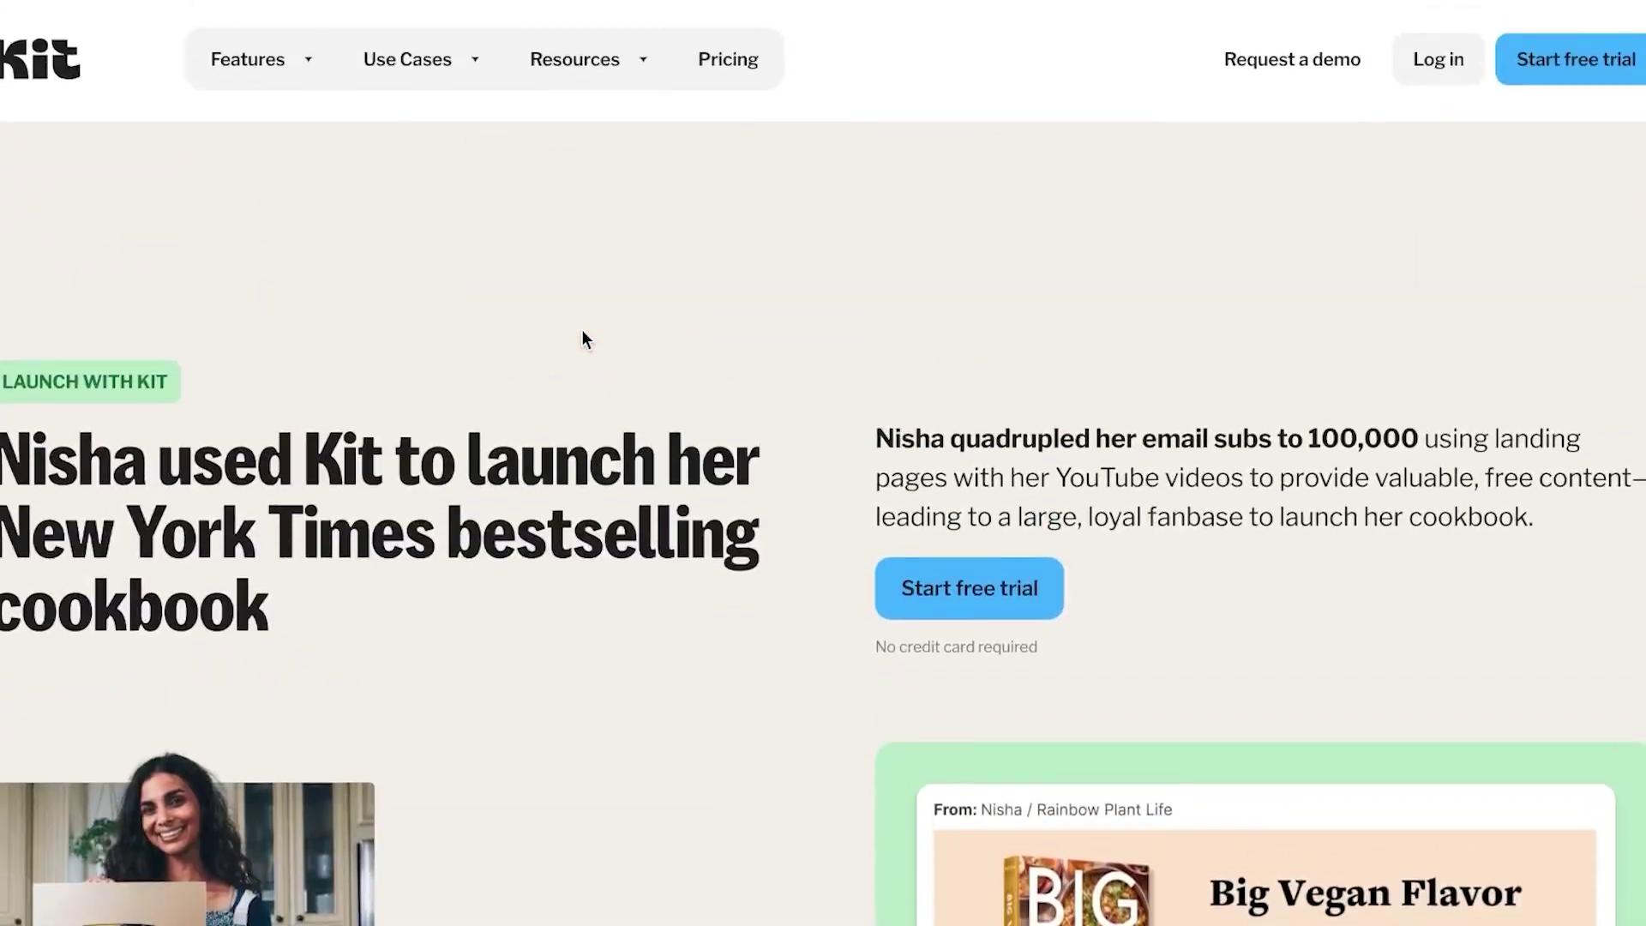
{"action": "scroll", "coordinate": [583, 340], "scroll_direction": "up", "scroll_amount": 15}
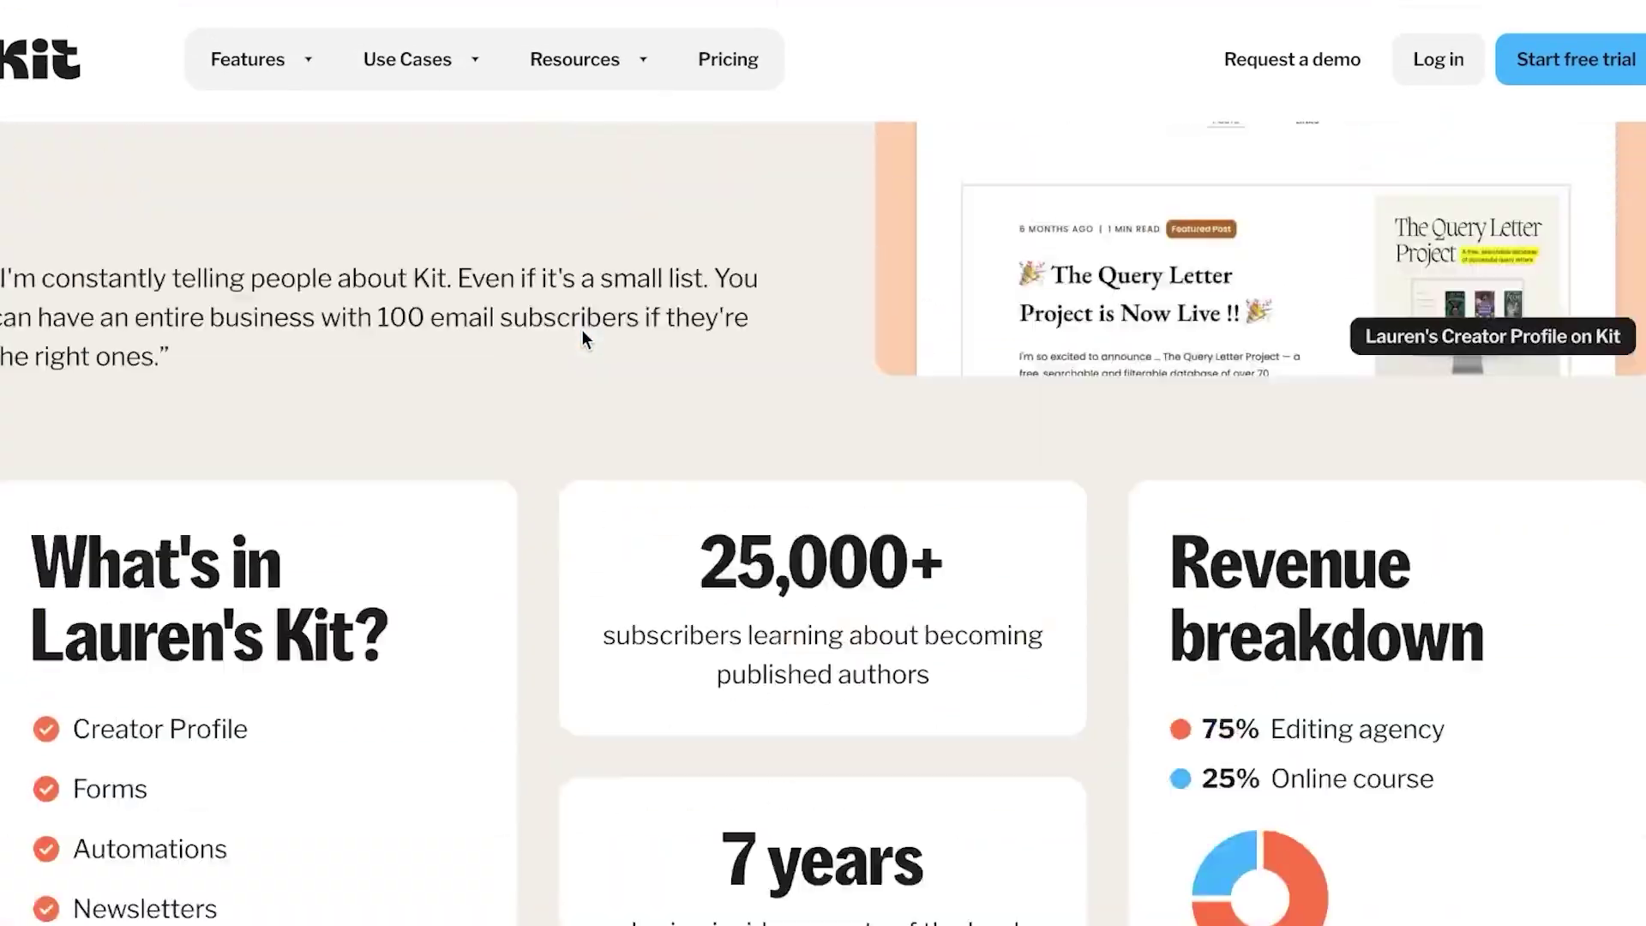
{"action": "scroll", "coordinate": [581, 330], "scroll_direction": "up", "scroll_amount": 15}
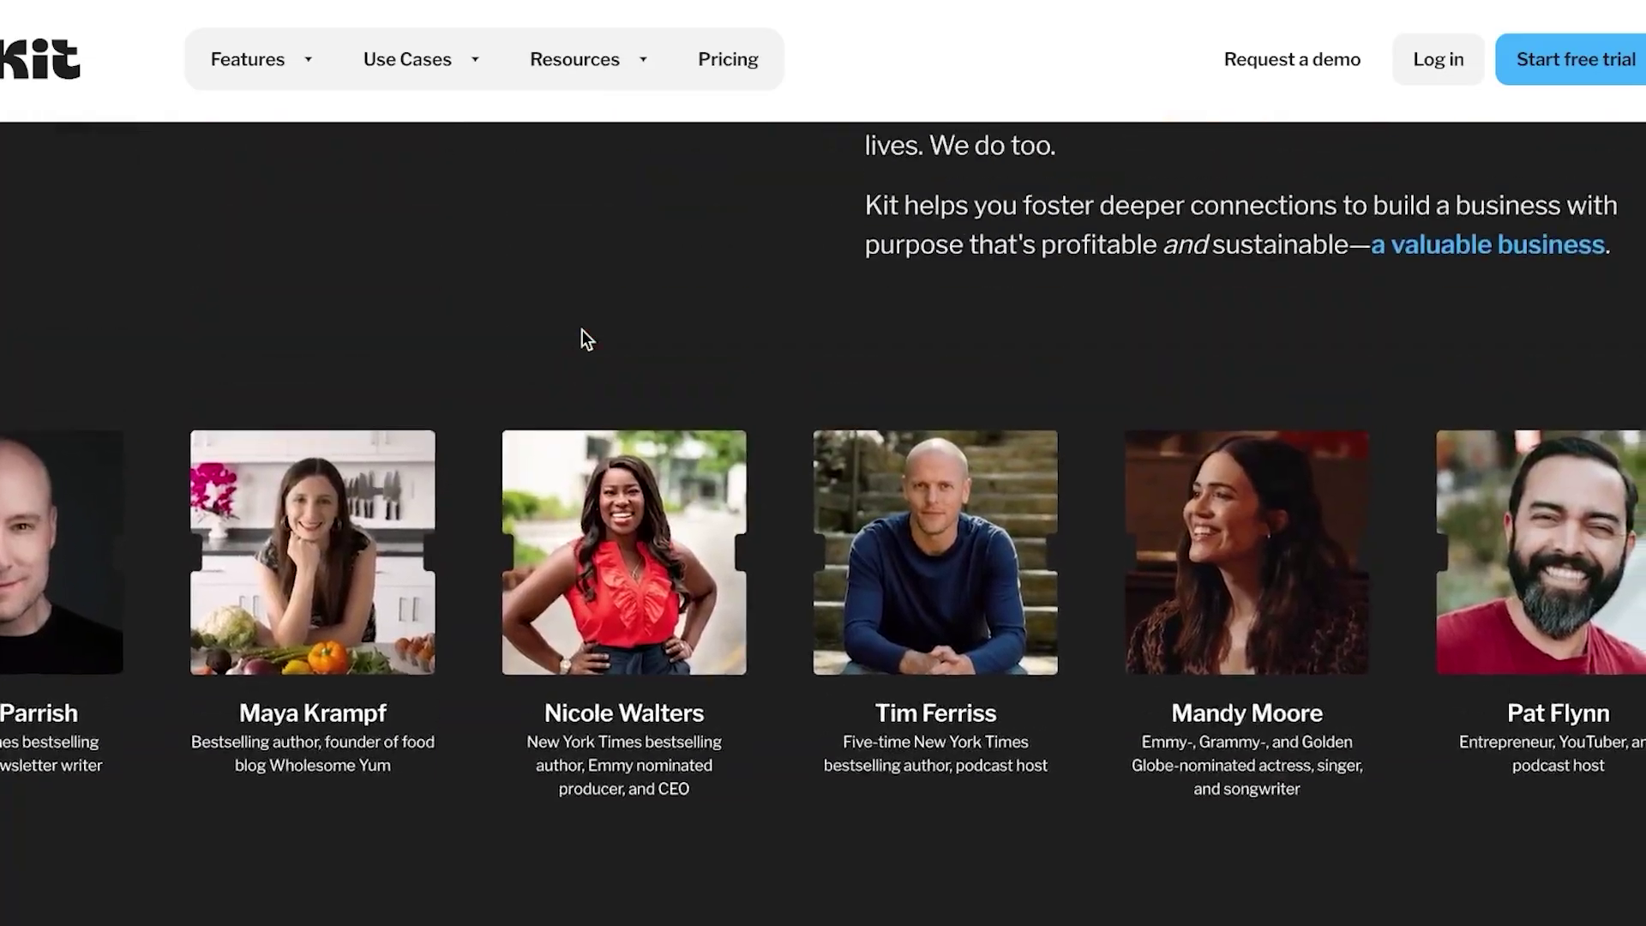
{"action": "scroll", "coordinate": [582, 329], "scroll_direction": "up", "scroll_amount": 10}
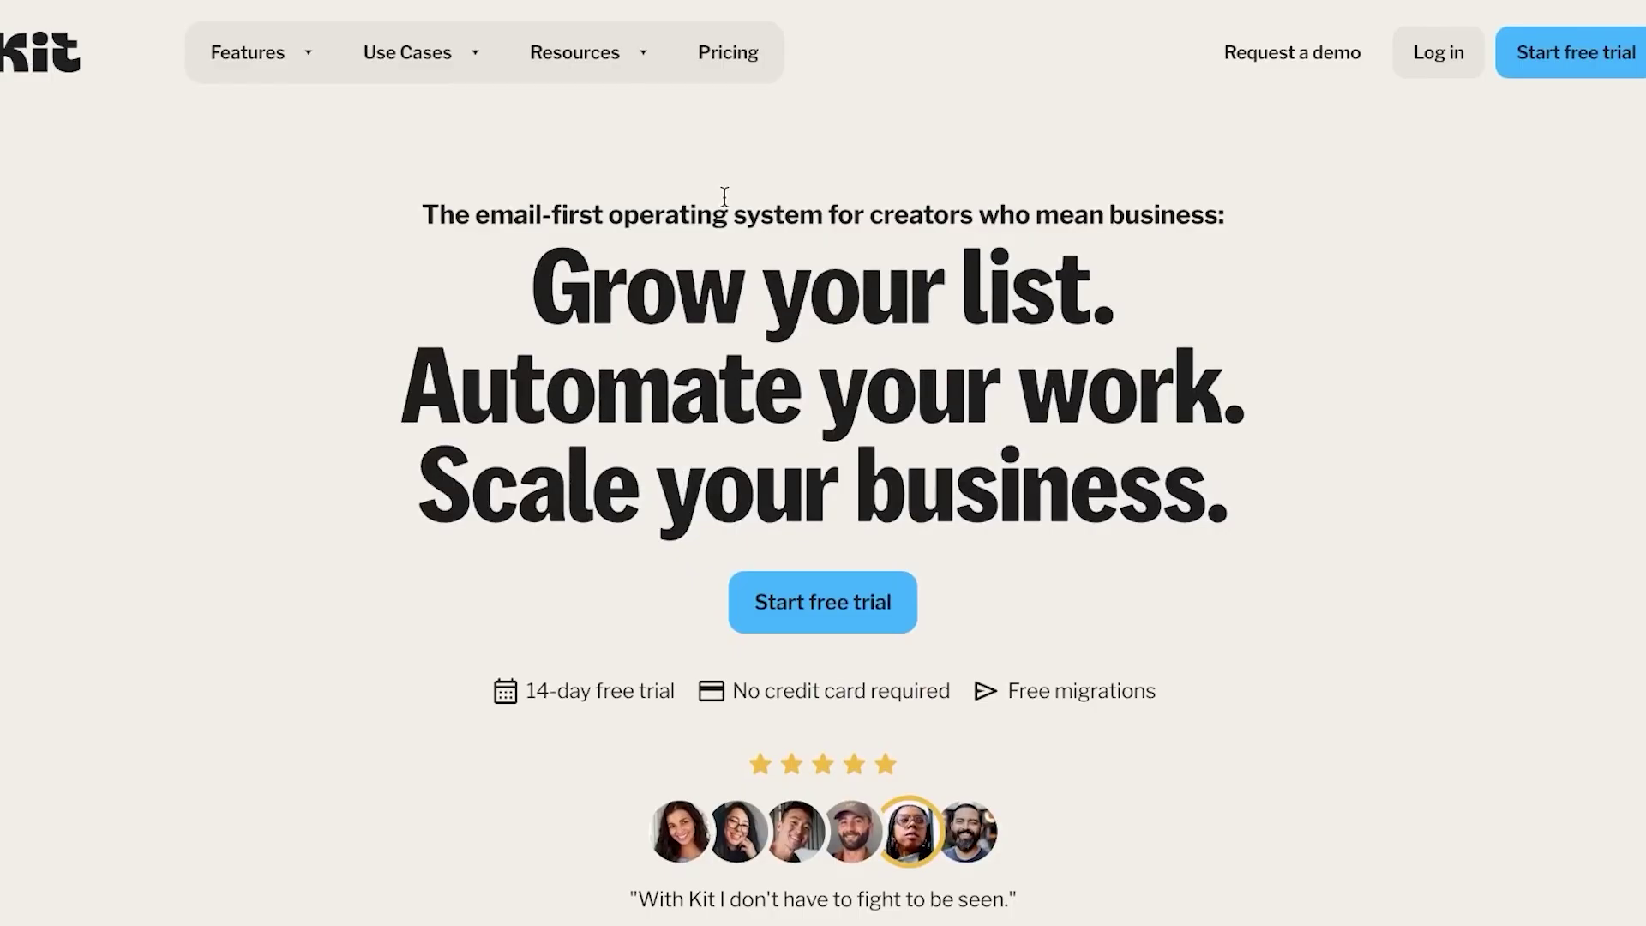
{"action": "scroll", "coordinate": [492, 671], "scroll_direction": "down", "scroll_amount": 18}
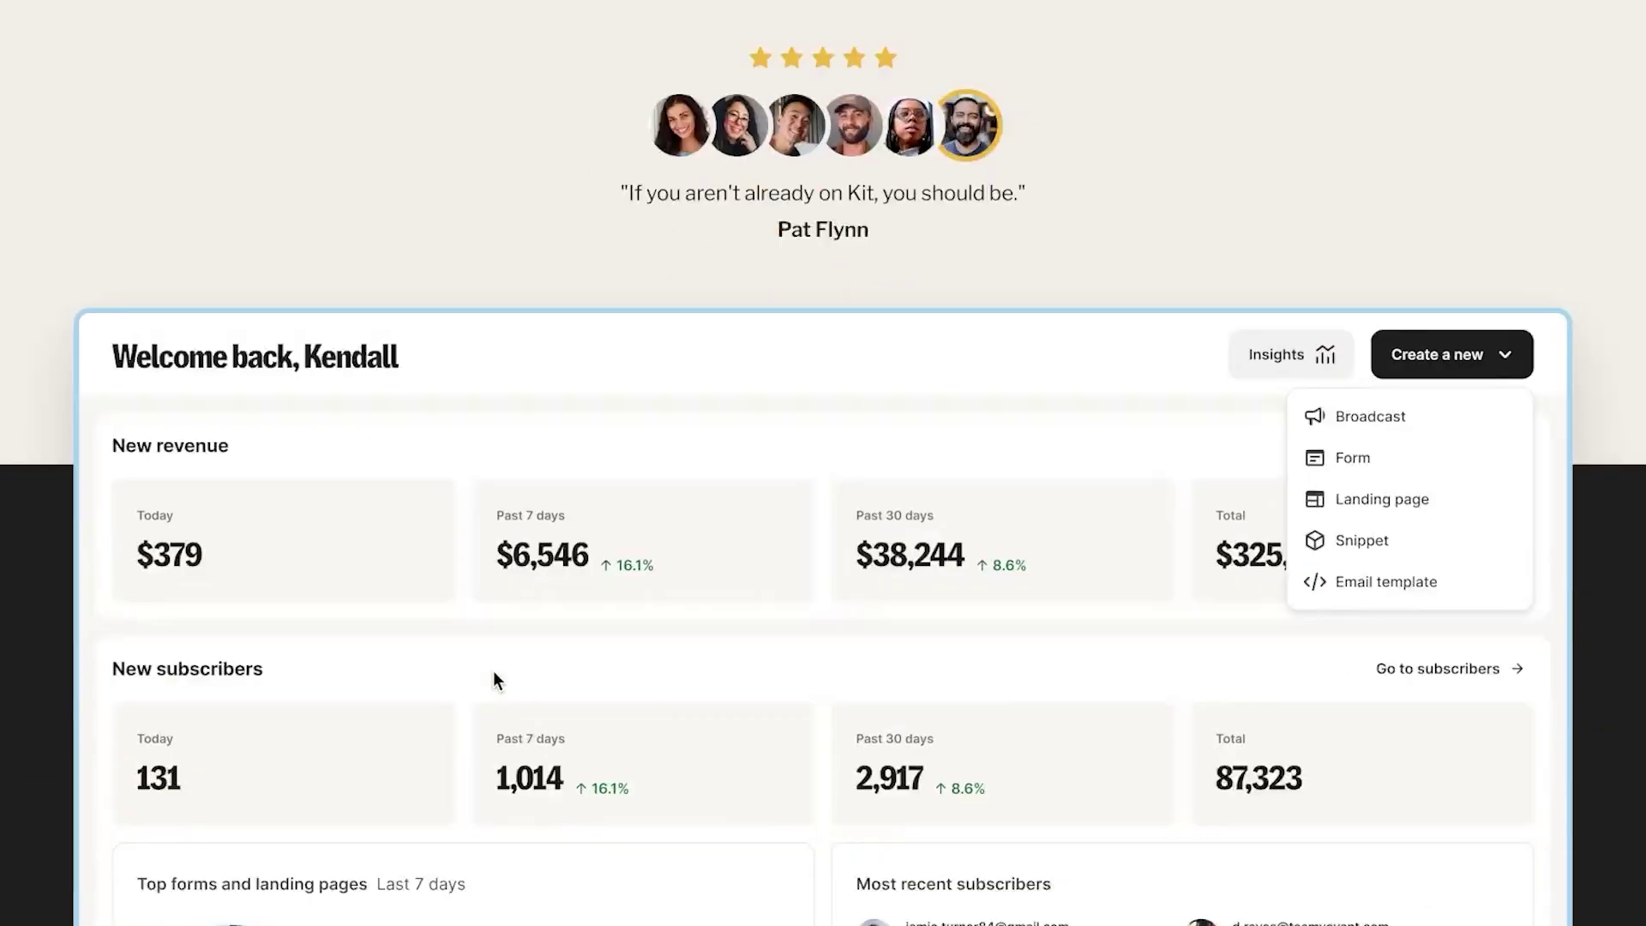
{"action": "scroll", "coordinate": [493, 656], "scroll_direction": "down", "scroll_amount": 20}
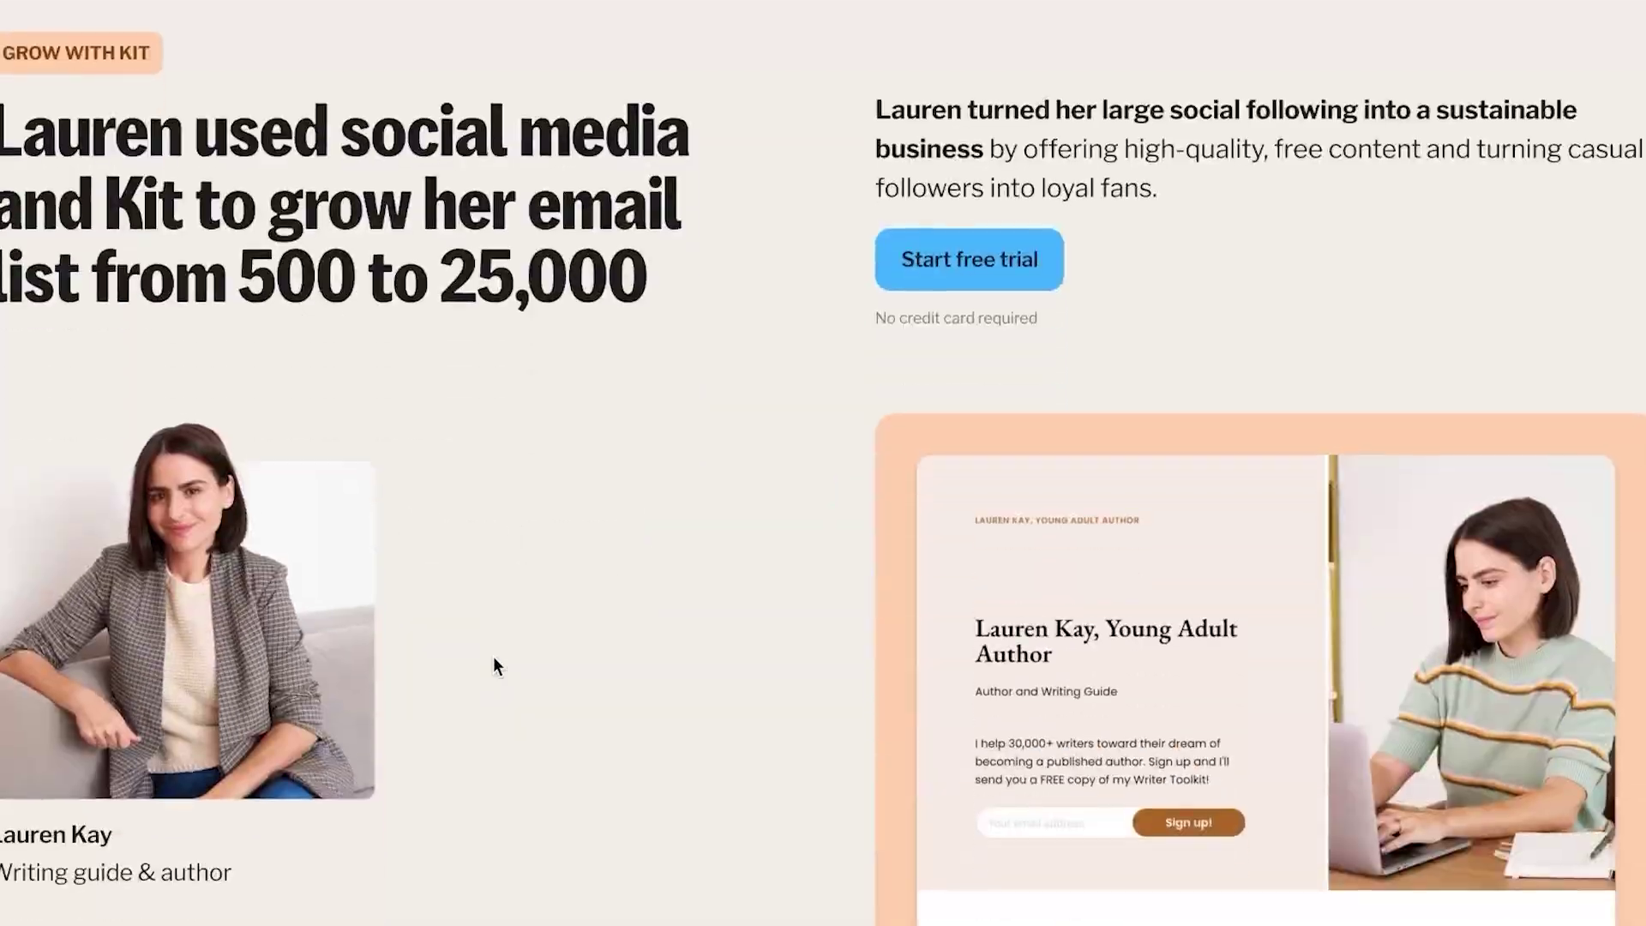
{"action": "scroll", "coordinate": [494, 666], "scroll_direction": "down", "scroll_amount": 20}
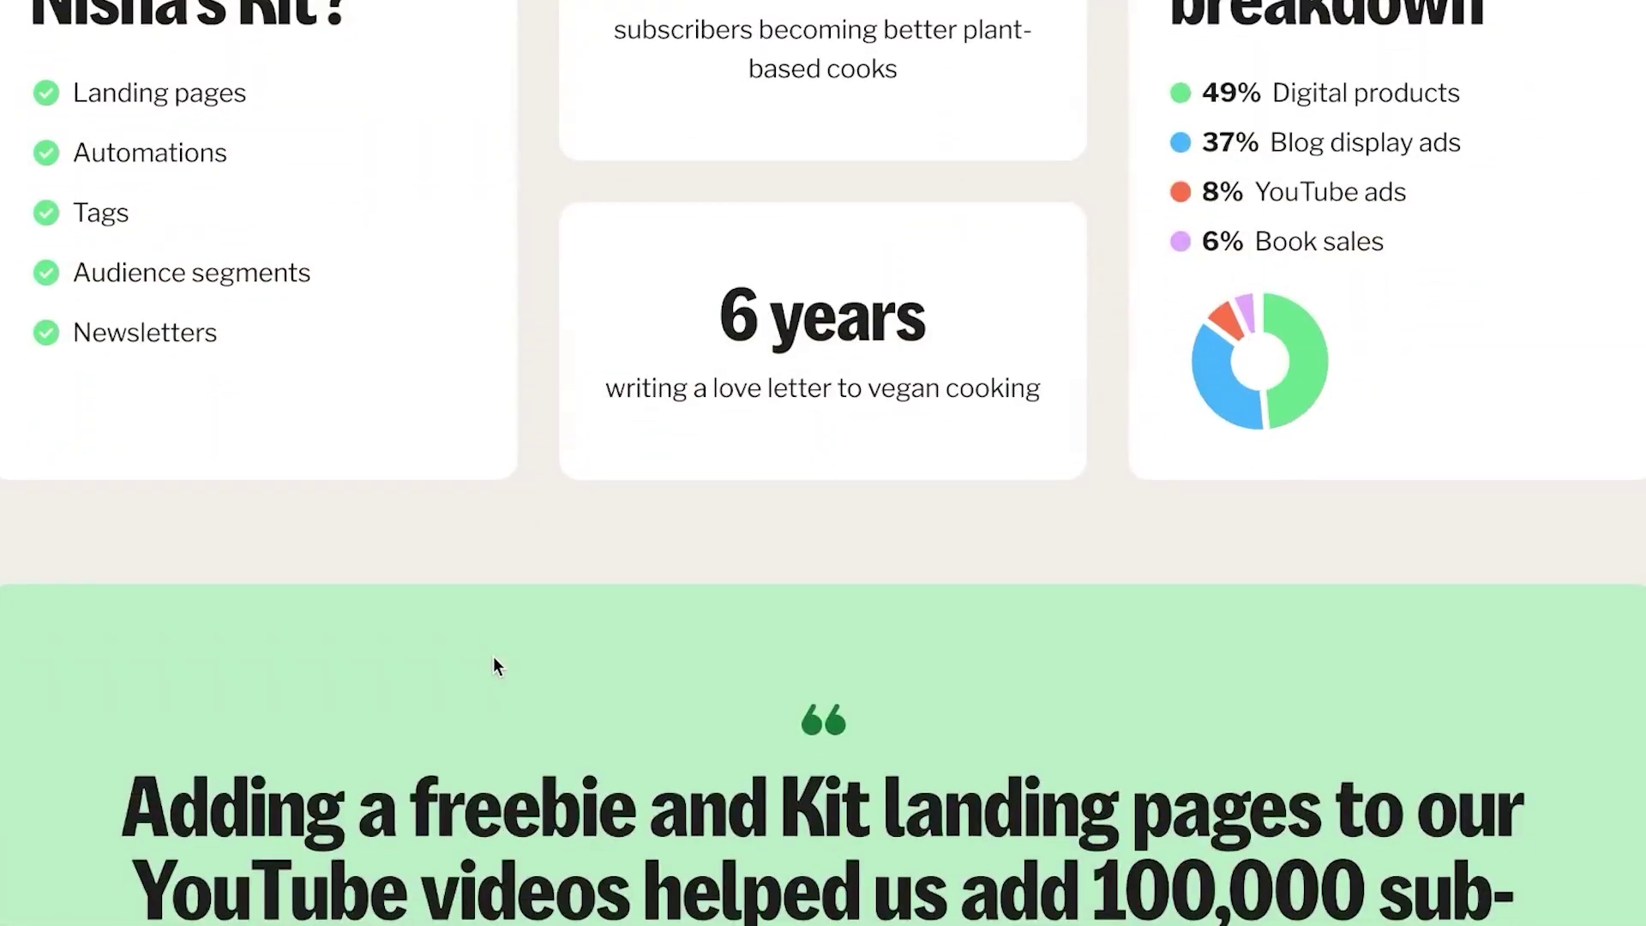
{"action": "scroll", "coordinate": [493, 657], "scroll_direction": "down", "scroll_amount": 15}
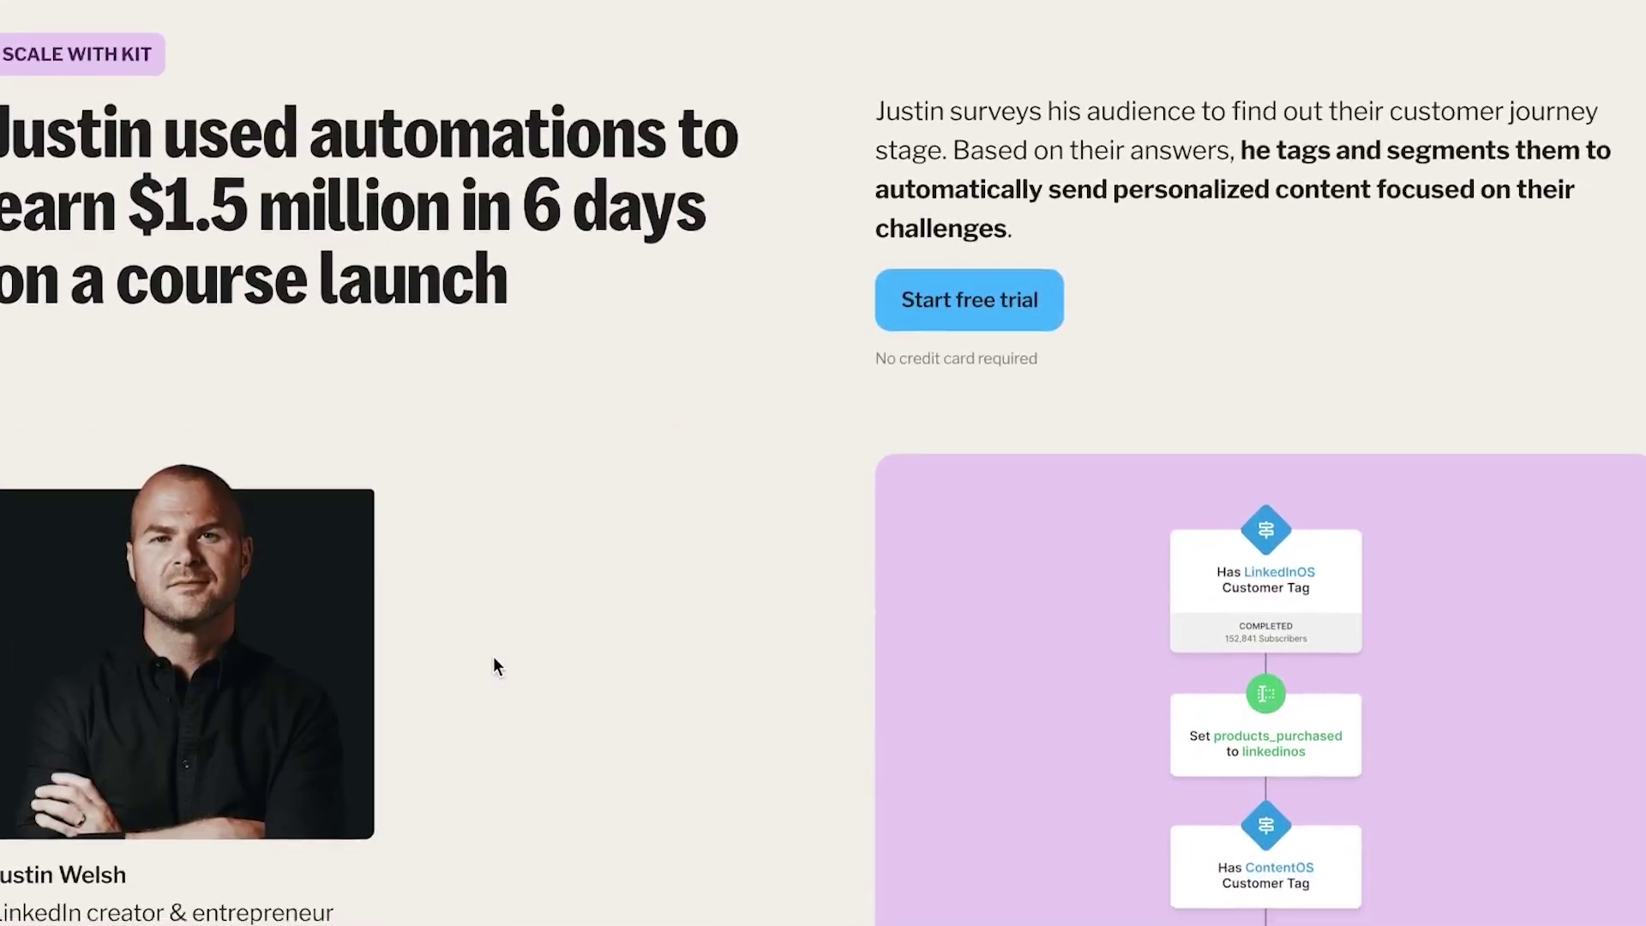
{"action": "scroll", "coordinate": [494, 667], "scroll_direction": "down", "scroll_amount": 7}
{"action": "scroll", "coordinate": [494, 660], "scroll_direction": "up", "scroll_amount": 12}
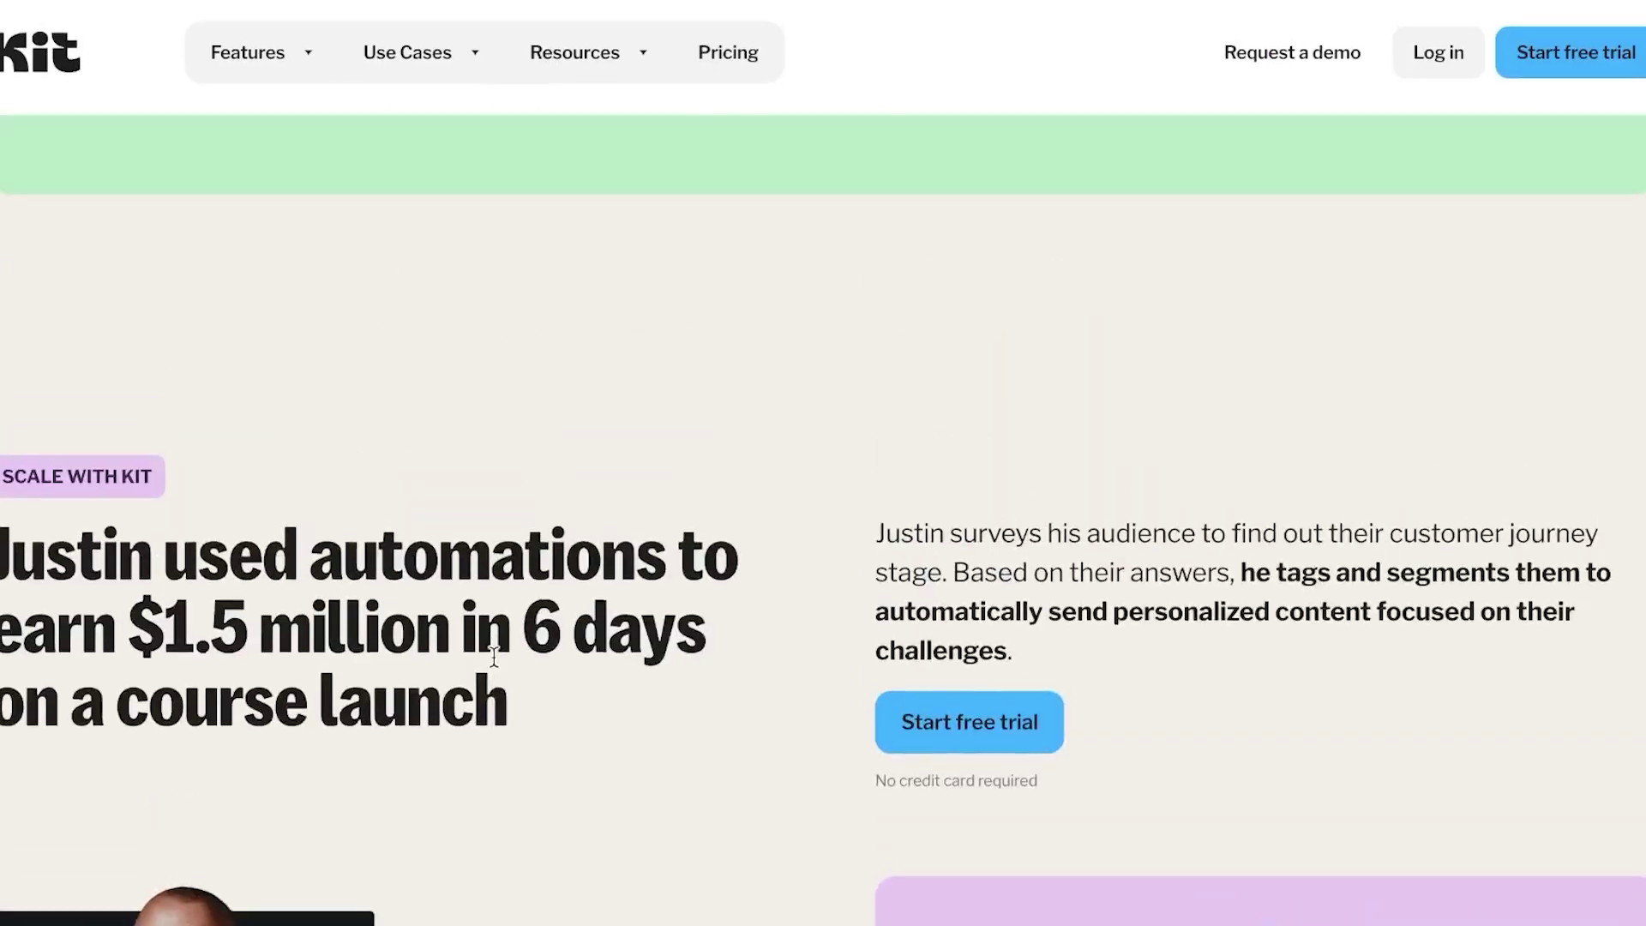
{"action": "scroll", "coordinate": [494, 657], "scroll_direction": "up", "scroll_amount": 20}
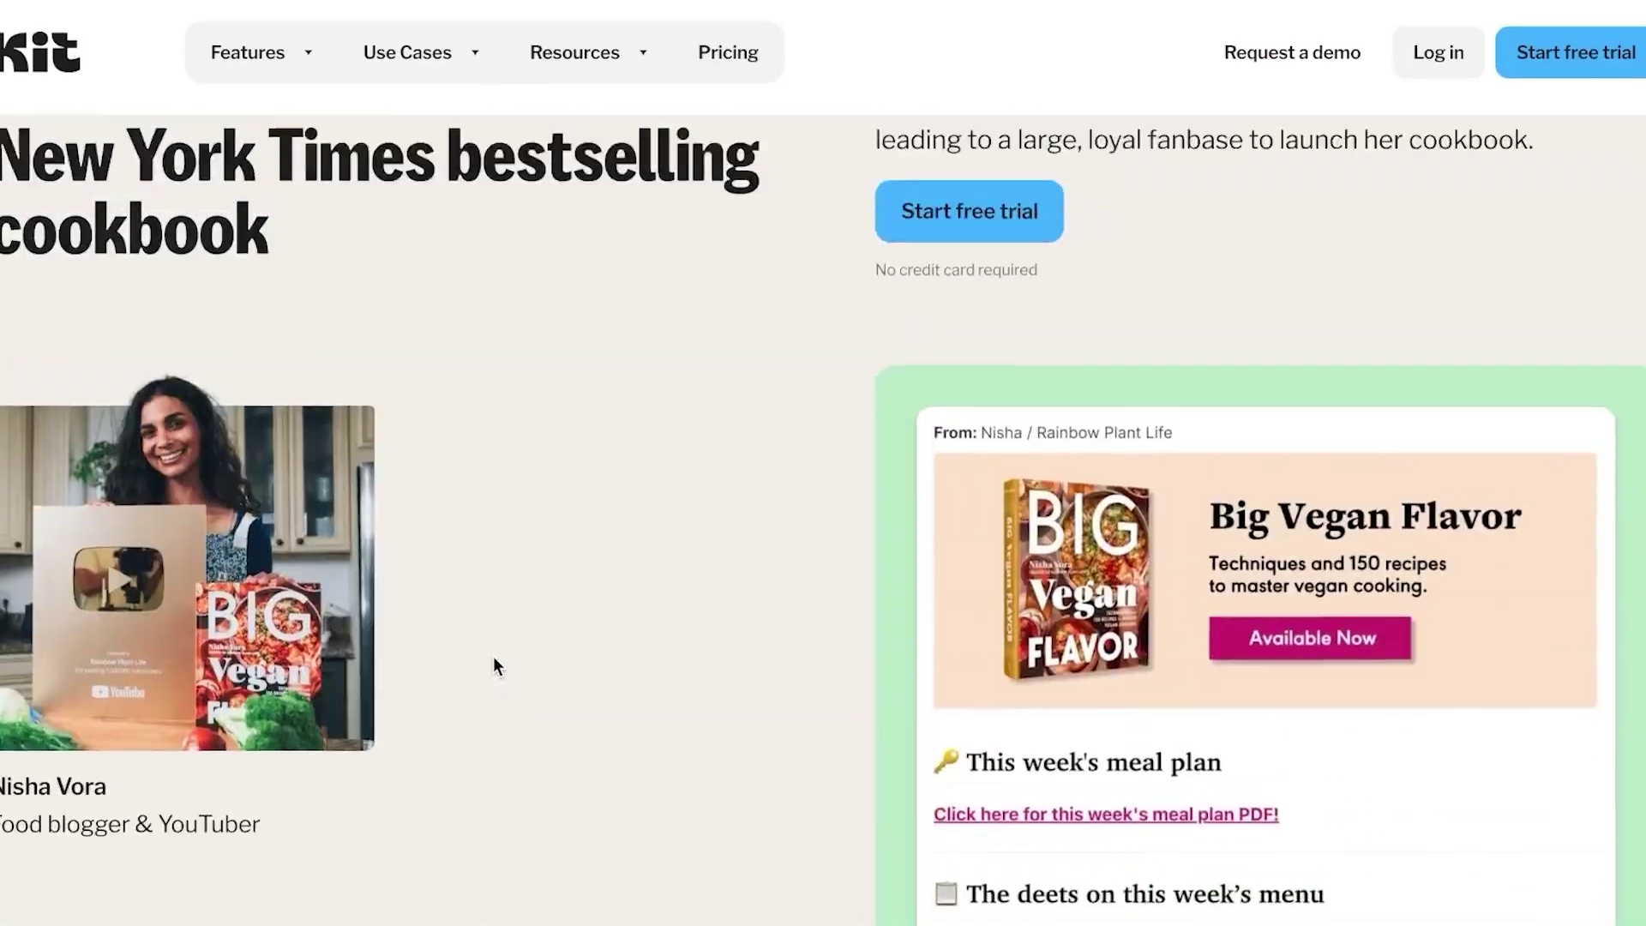
{"action": "scroll", "coordinate": [494, 665], "scroll_direction": "up", "scroll_amount": 15}
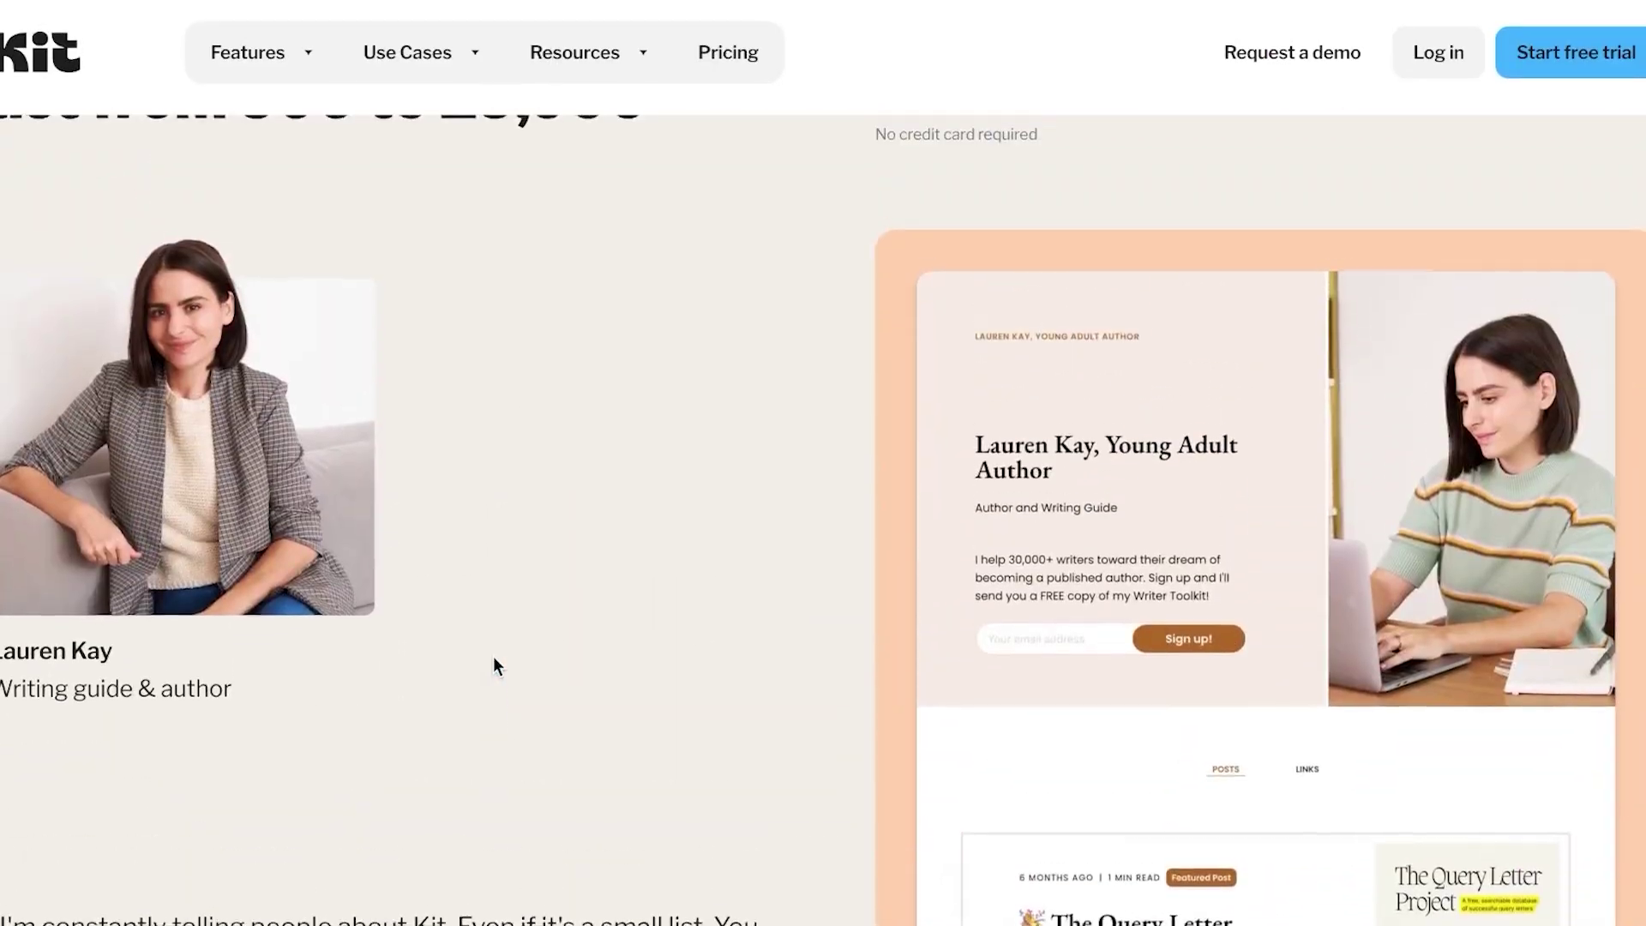
{"action": "scroll", "coordinate": [492, 656], "scroll_direction": "up", "scroll_amount": 8}
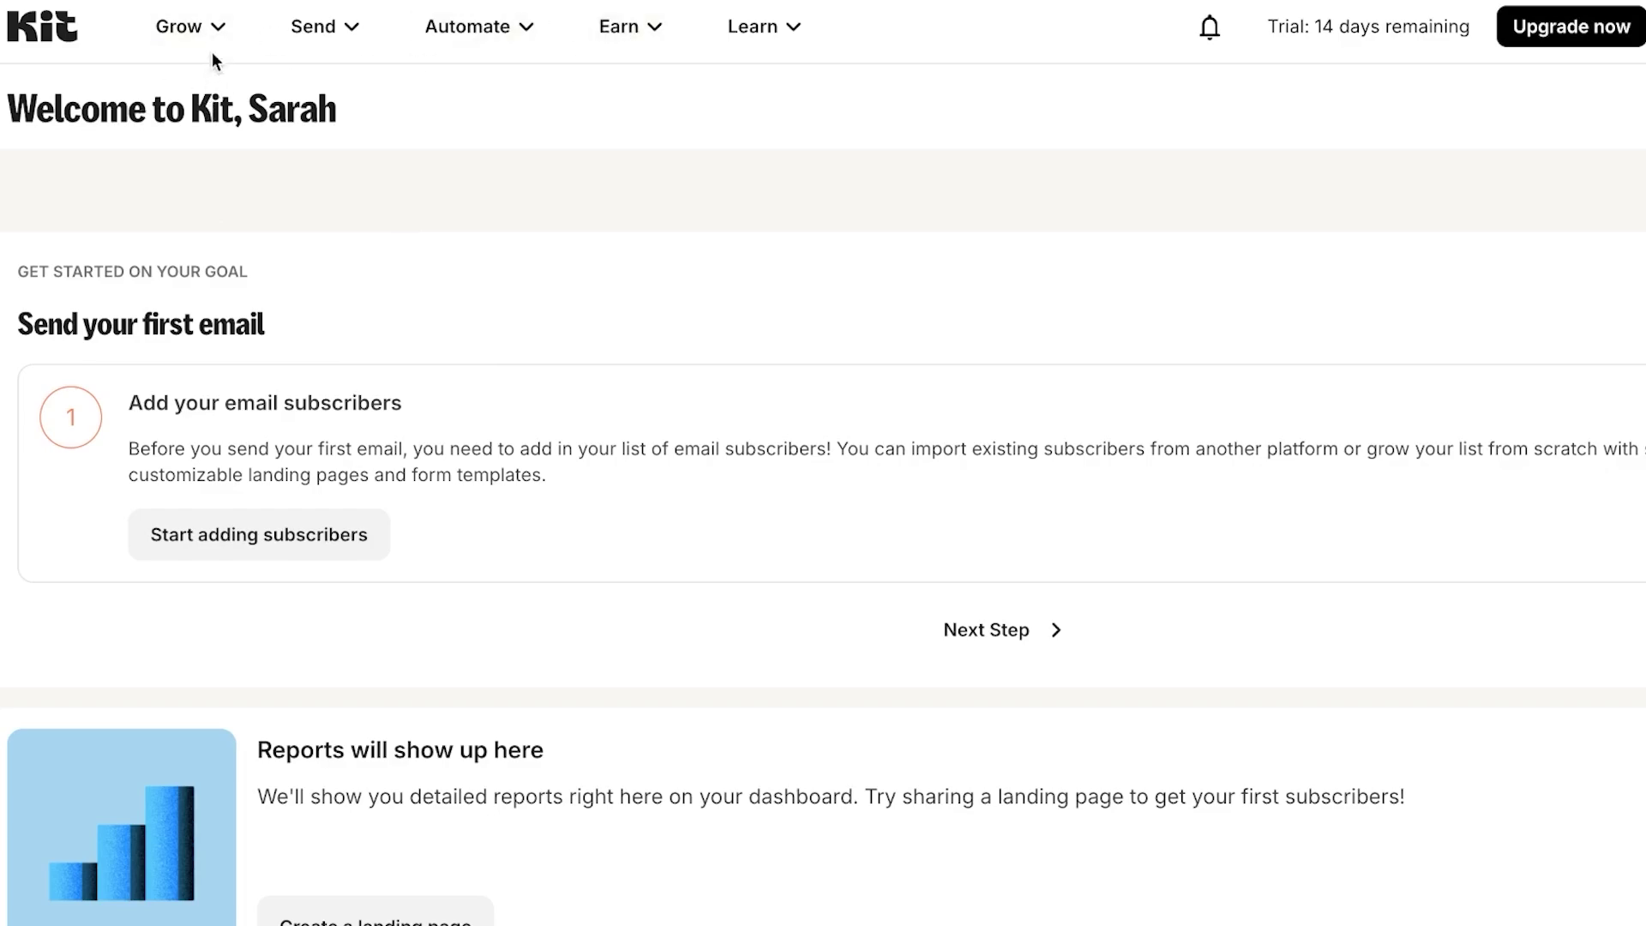
- Look over the Grow, Send, Automate, Earn and Learn menus, then go to Subscribers
{"action": "left_click", "coordinate": [216, 26]}
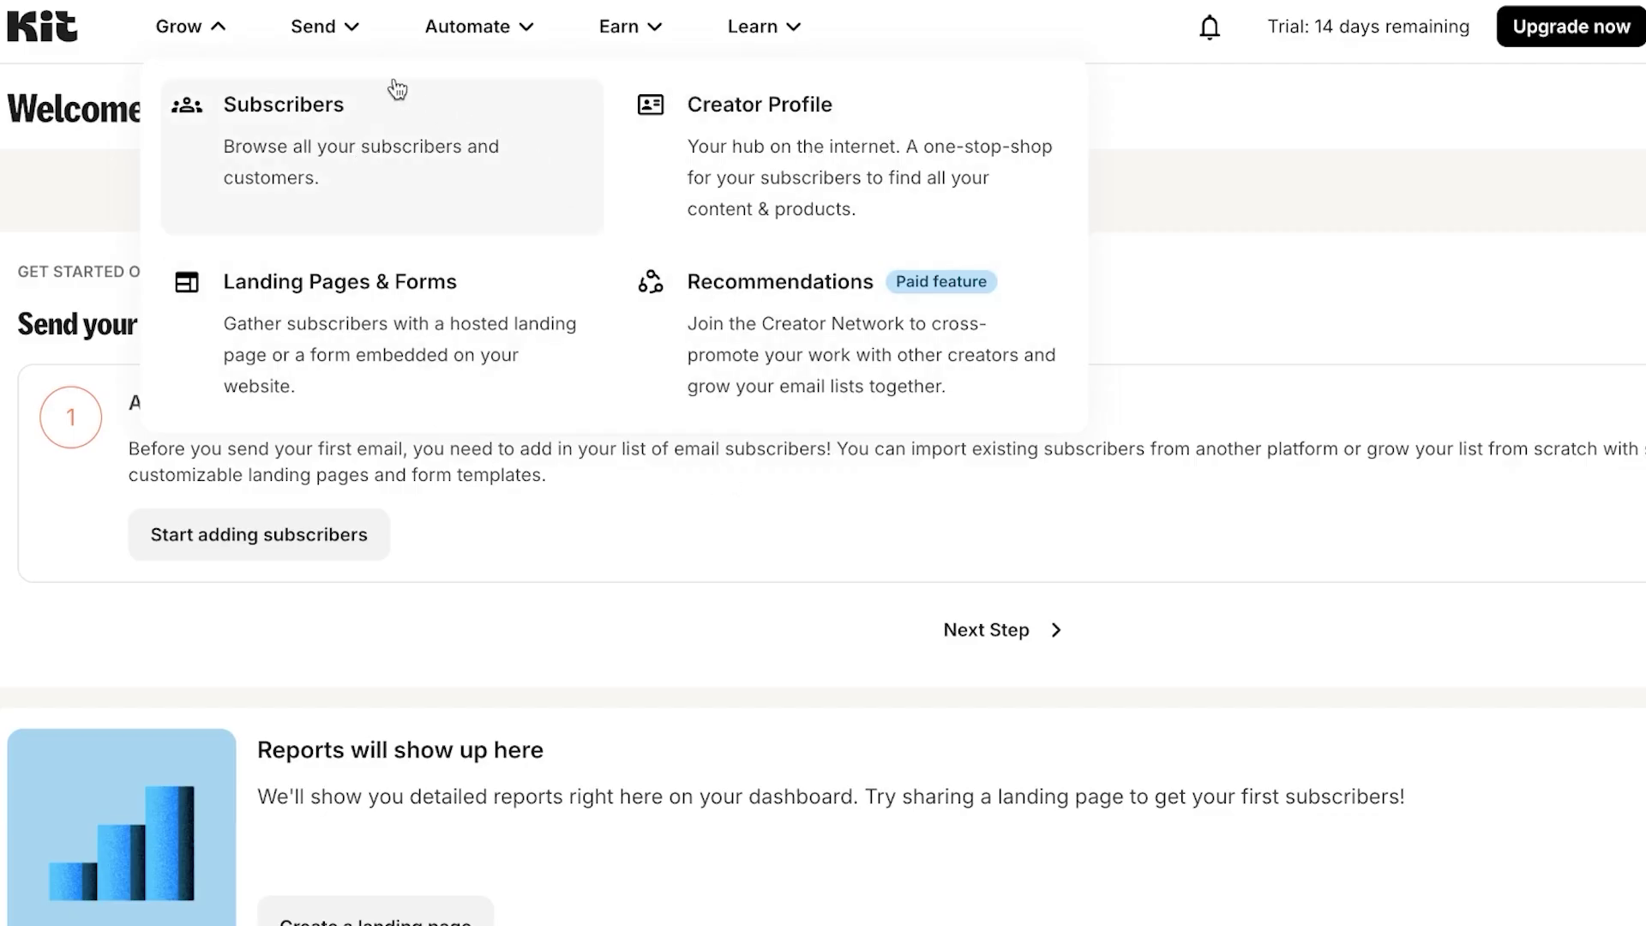
{"action": "left_click", "coordinate": [354, 39]}
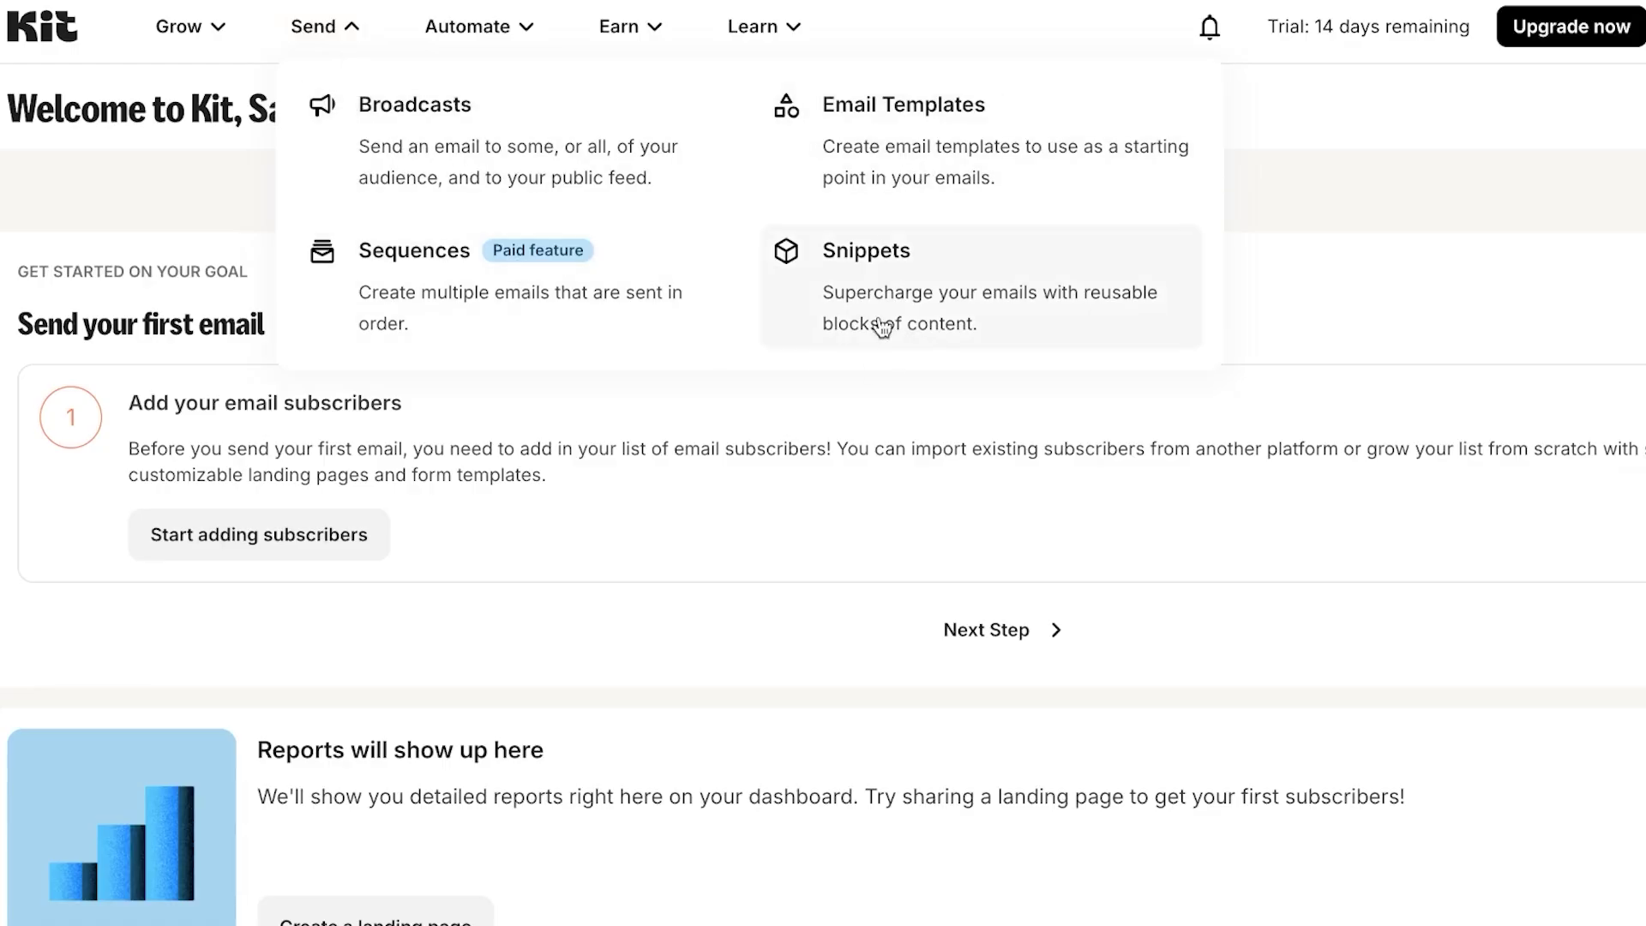
{"action": "mouse_move", "coordinate": [527, 54]}
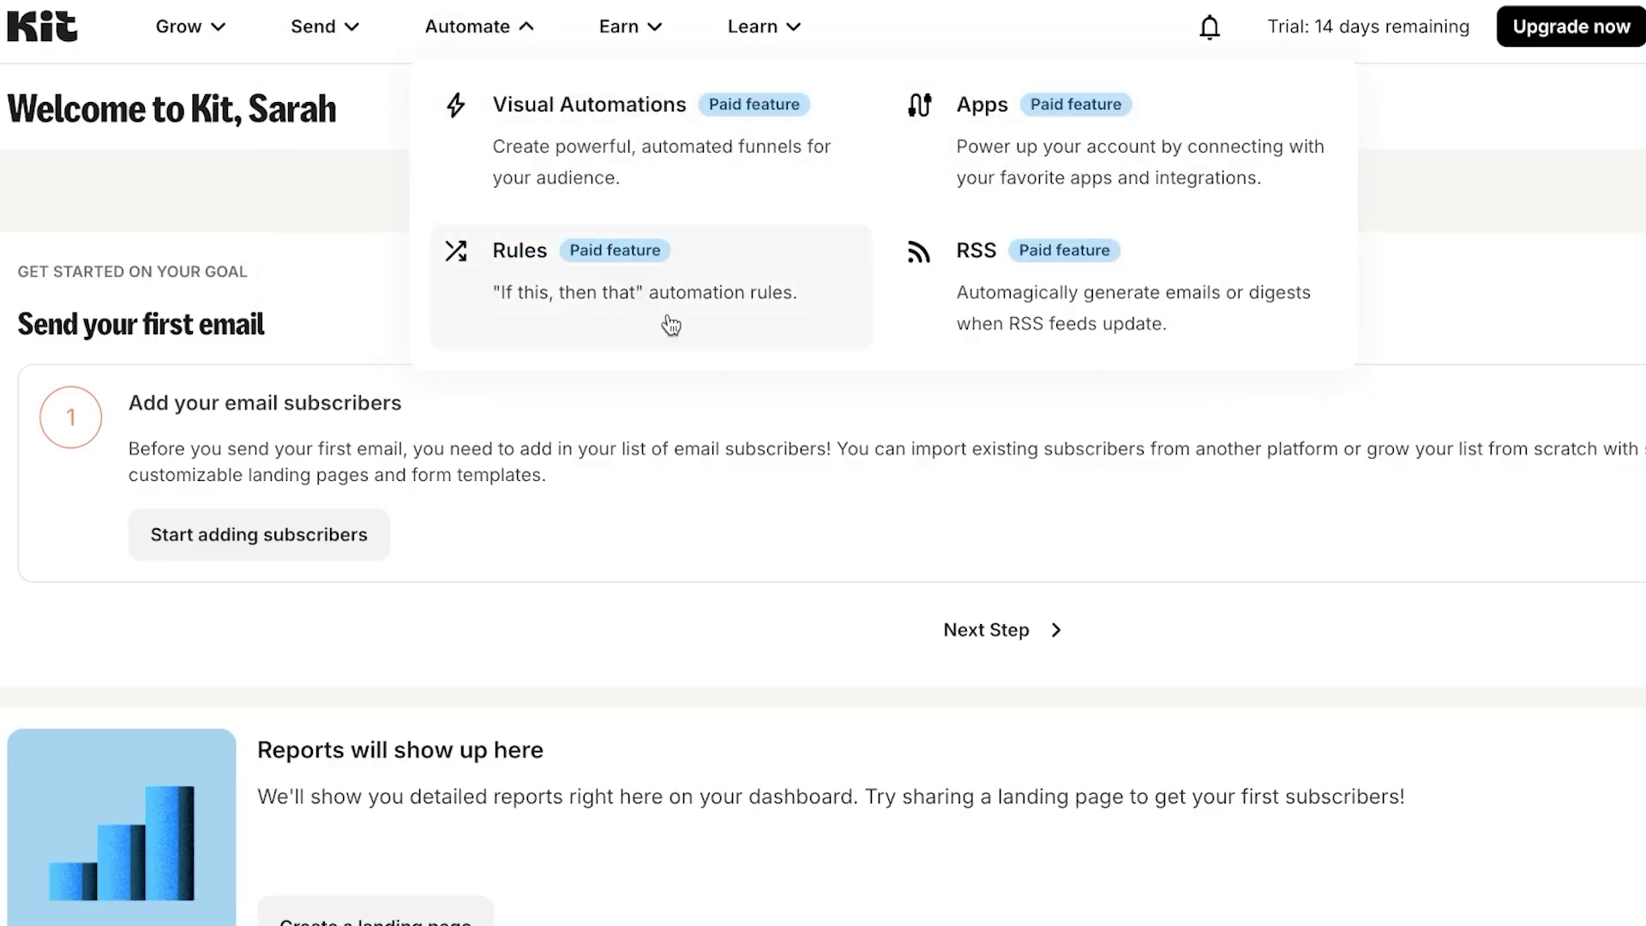
{"action": "mouse_move", "coordinate": [666, 41]}
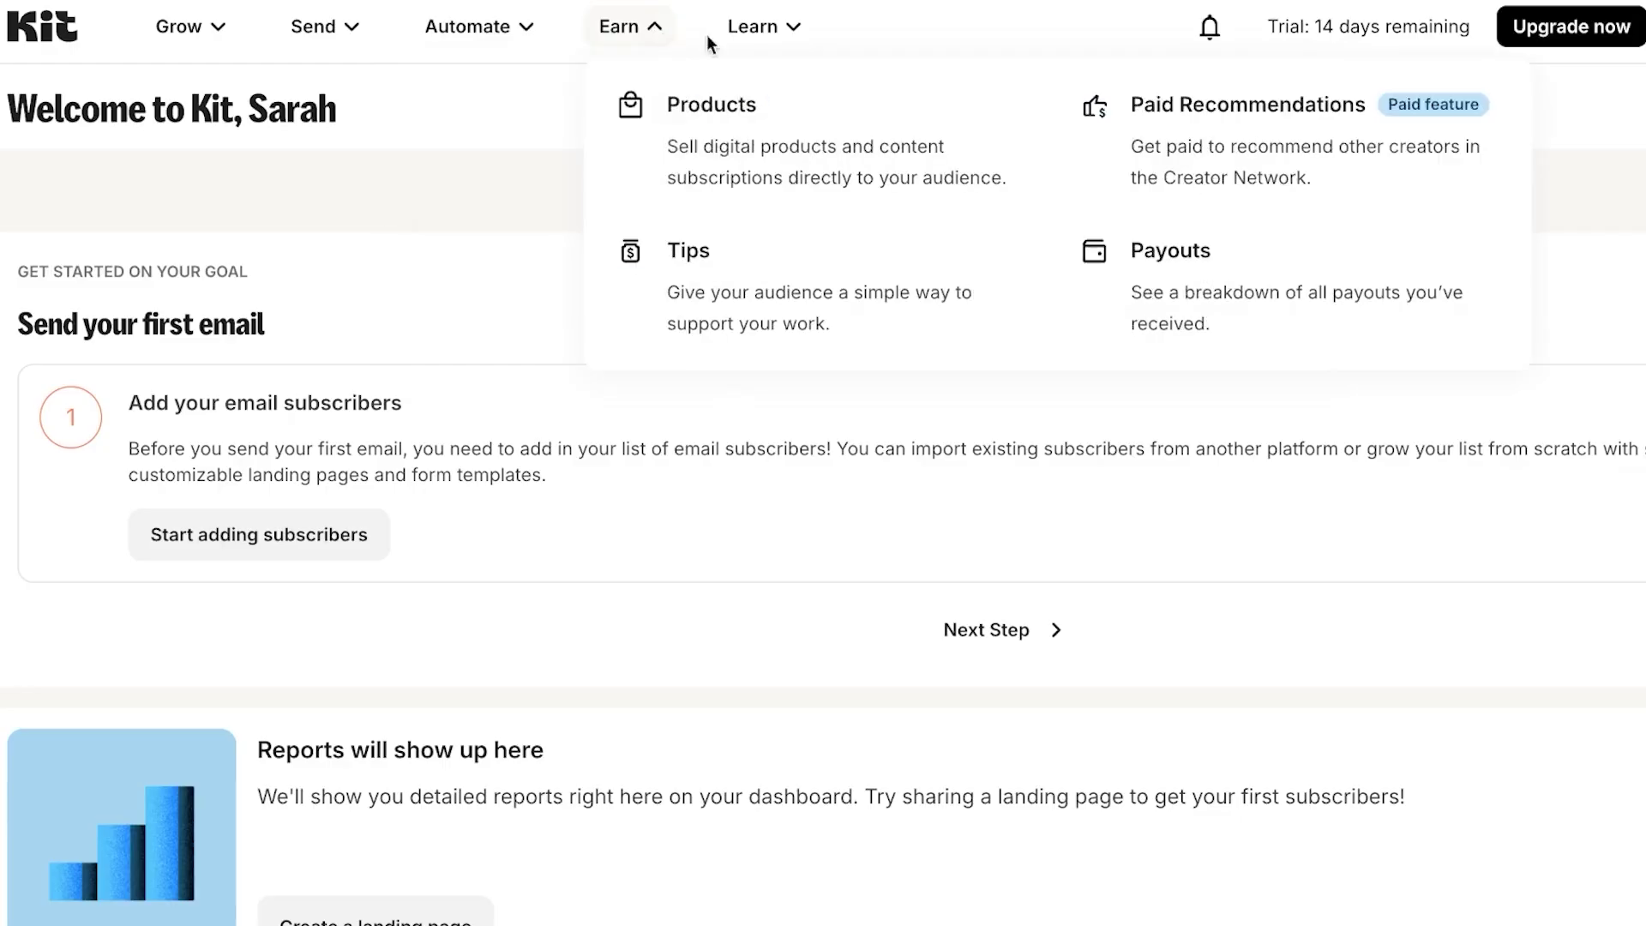
{"action": "mouse_move", "coordinate": [797, 40]}
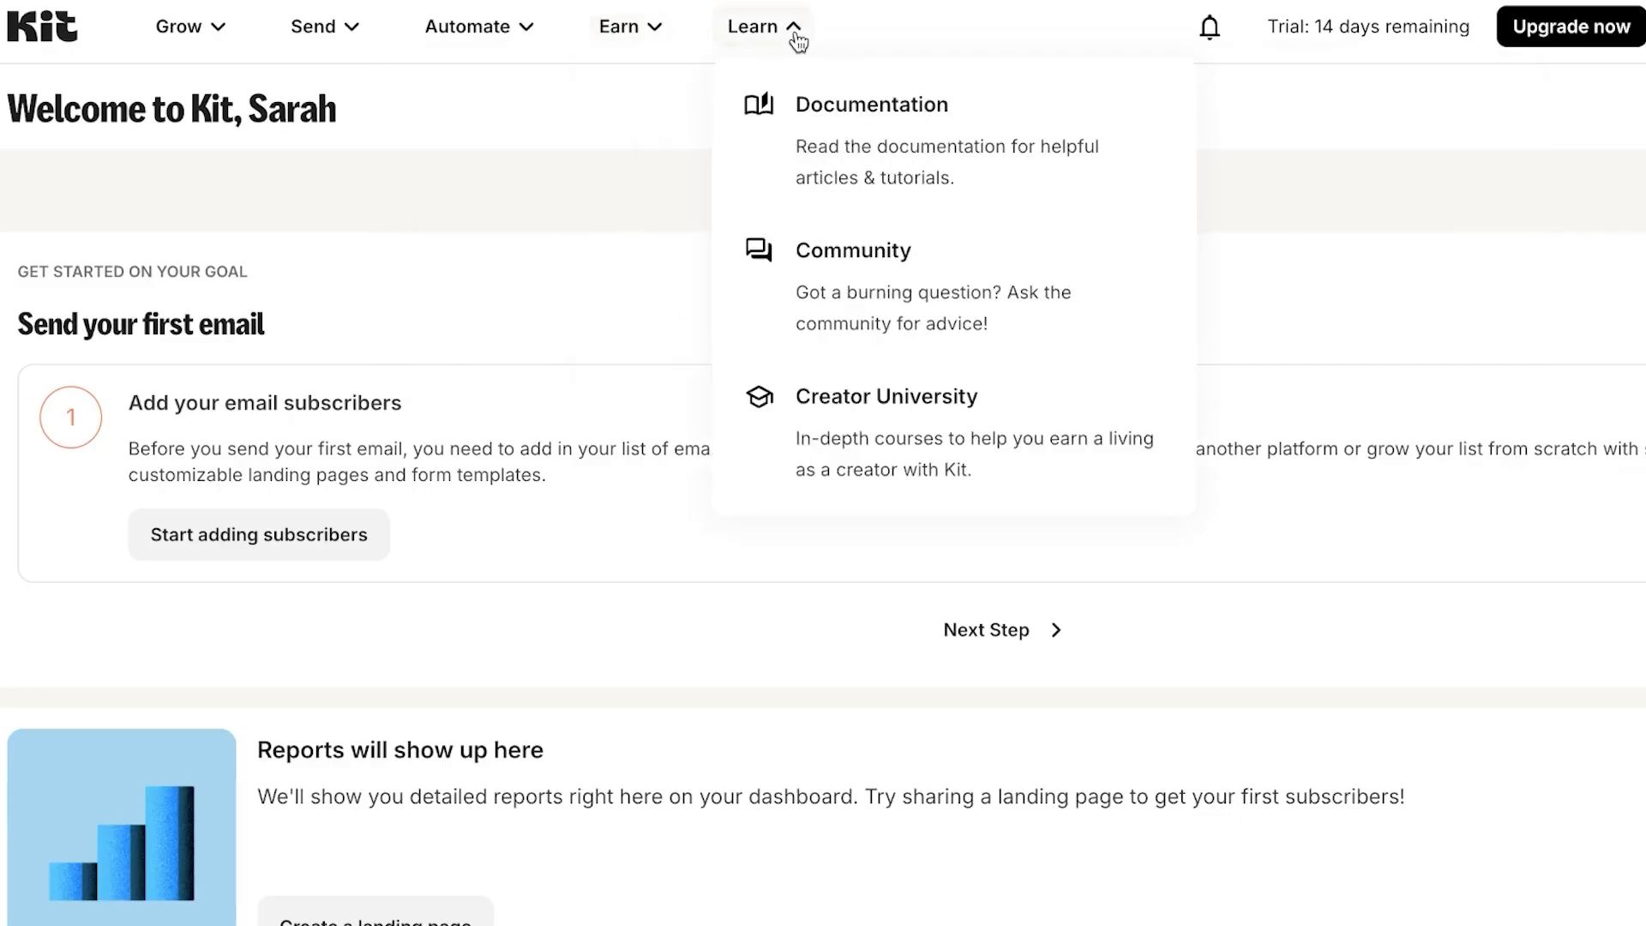
{"action": "mouse_move", "coordinate": [213, 36]}
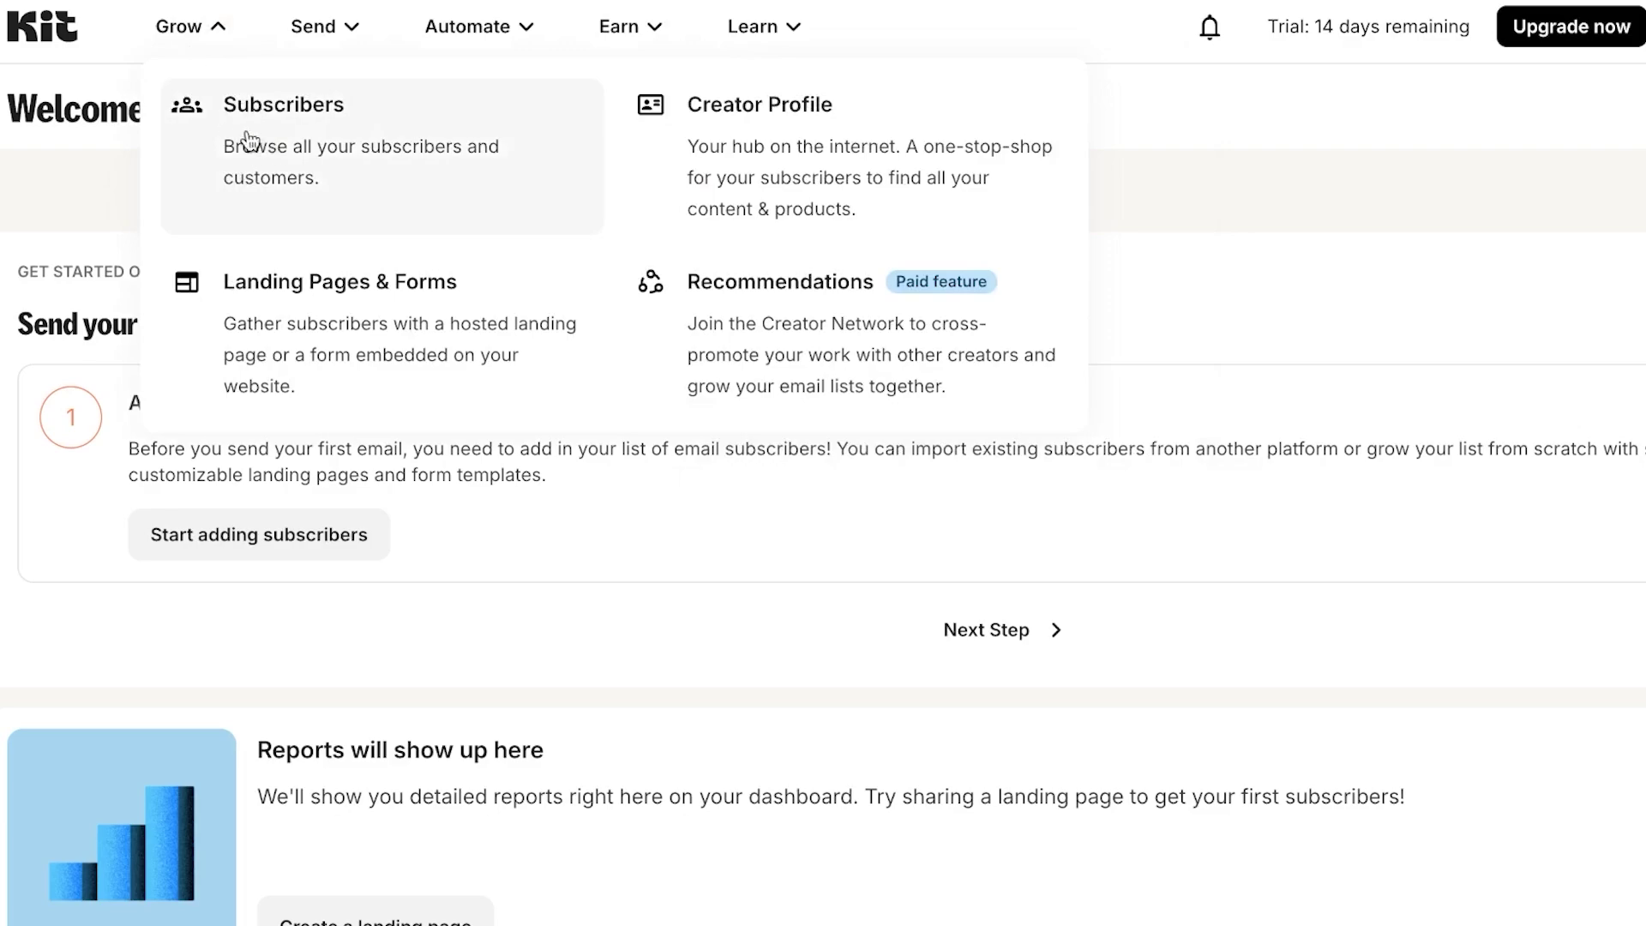
{"action": "left_click", "coordinate": [300, 174]}
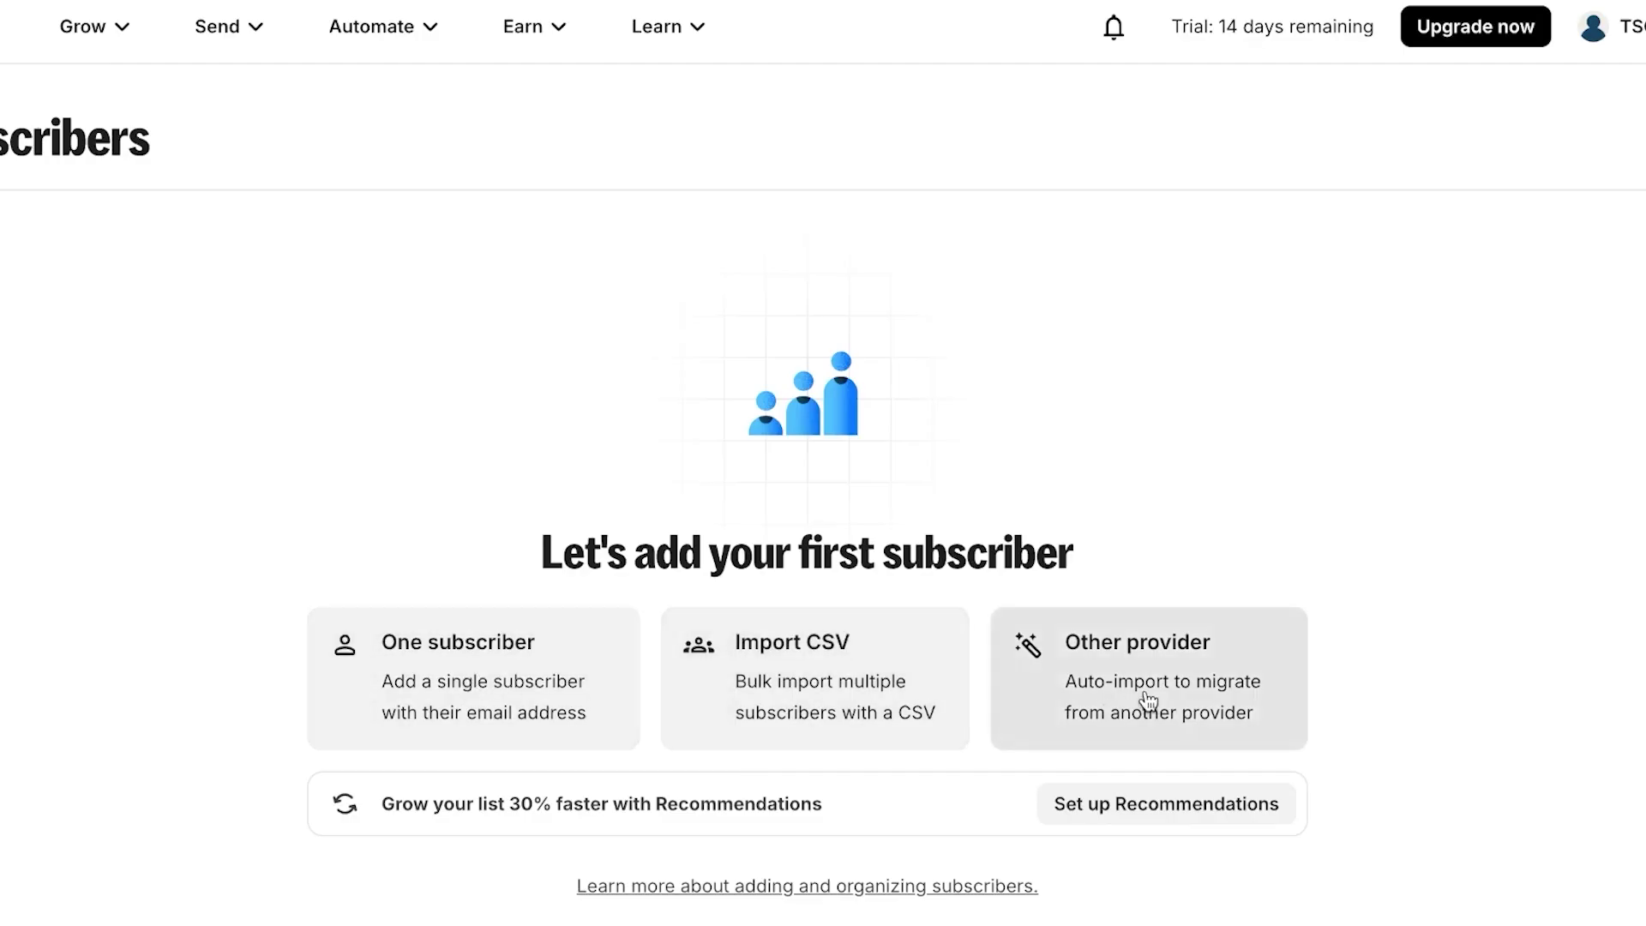
- Choose the One subscriber option to bring up the single-subscriber form
{"action": "left_click", "coordinate": [499, 697]}
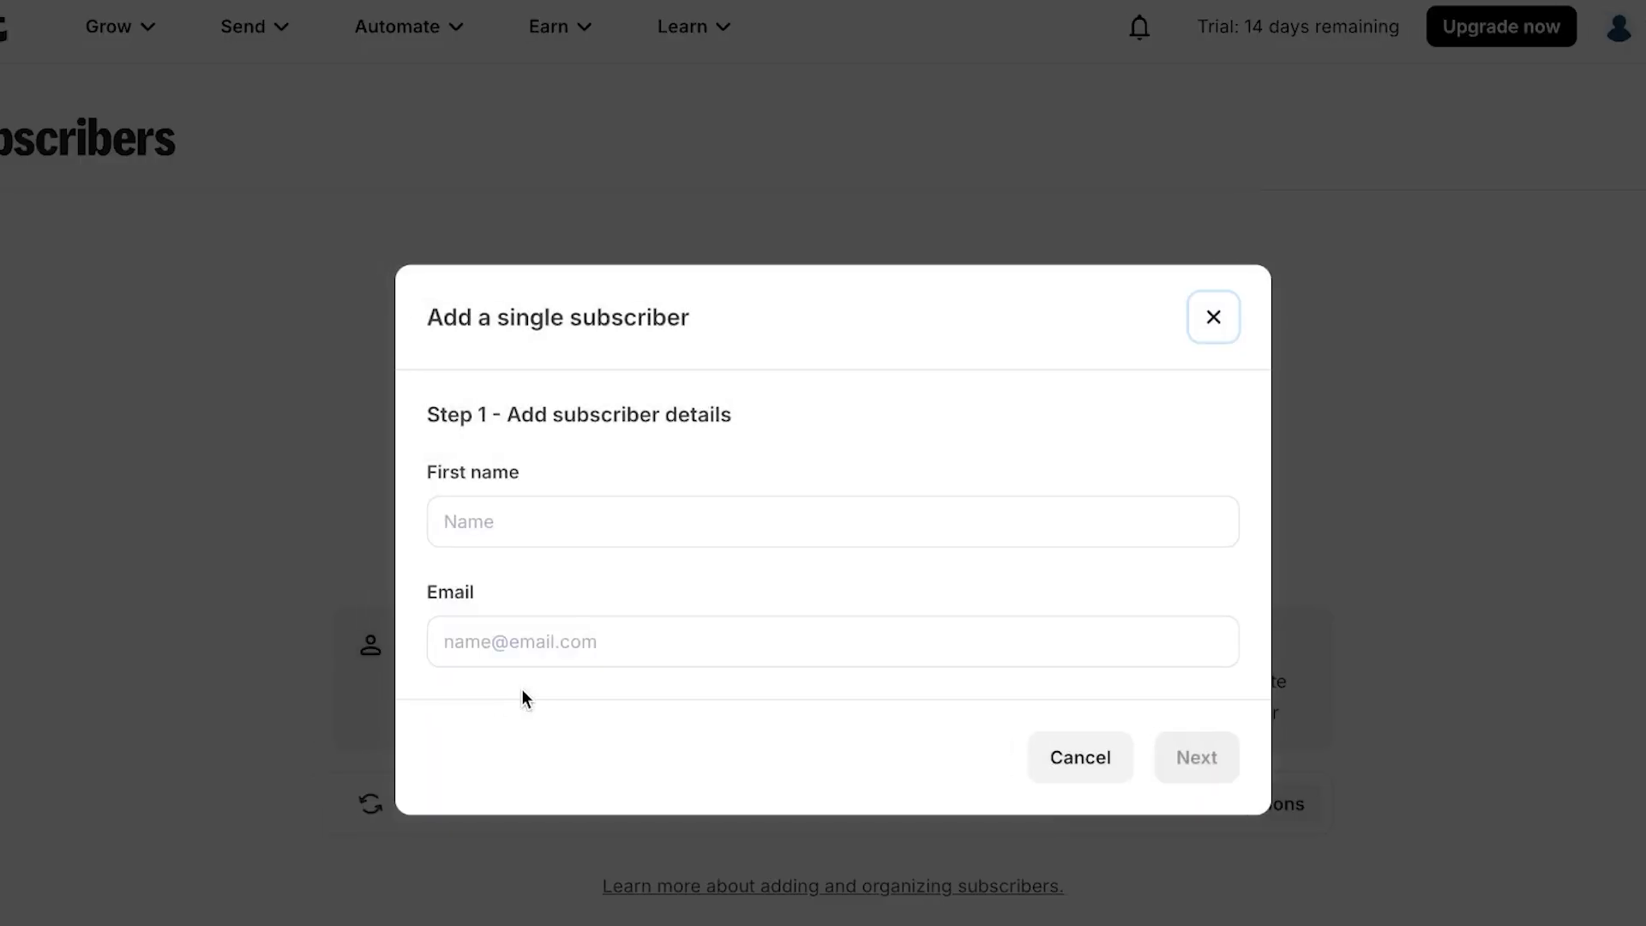
- Enter the subscriber's first name and suggested e-mail, then finish with default settings
{"action": "left_click", "coordinate": [627, 519]}
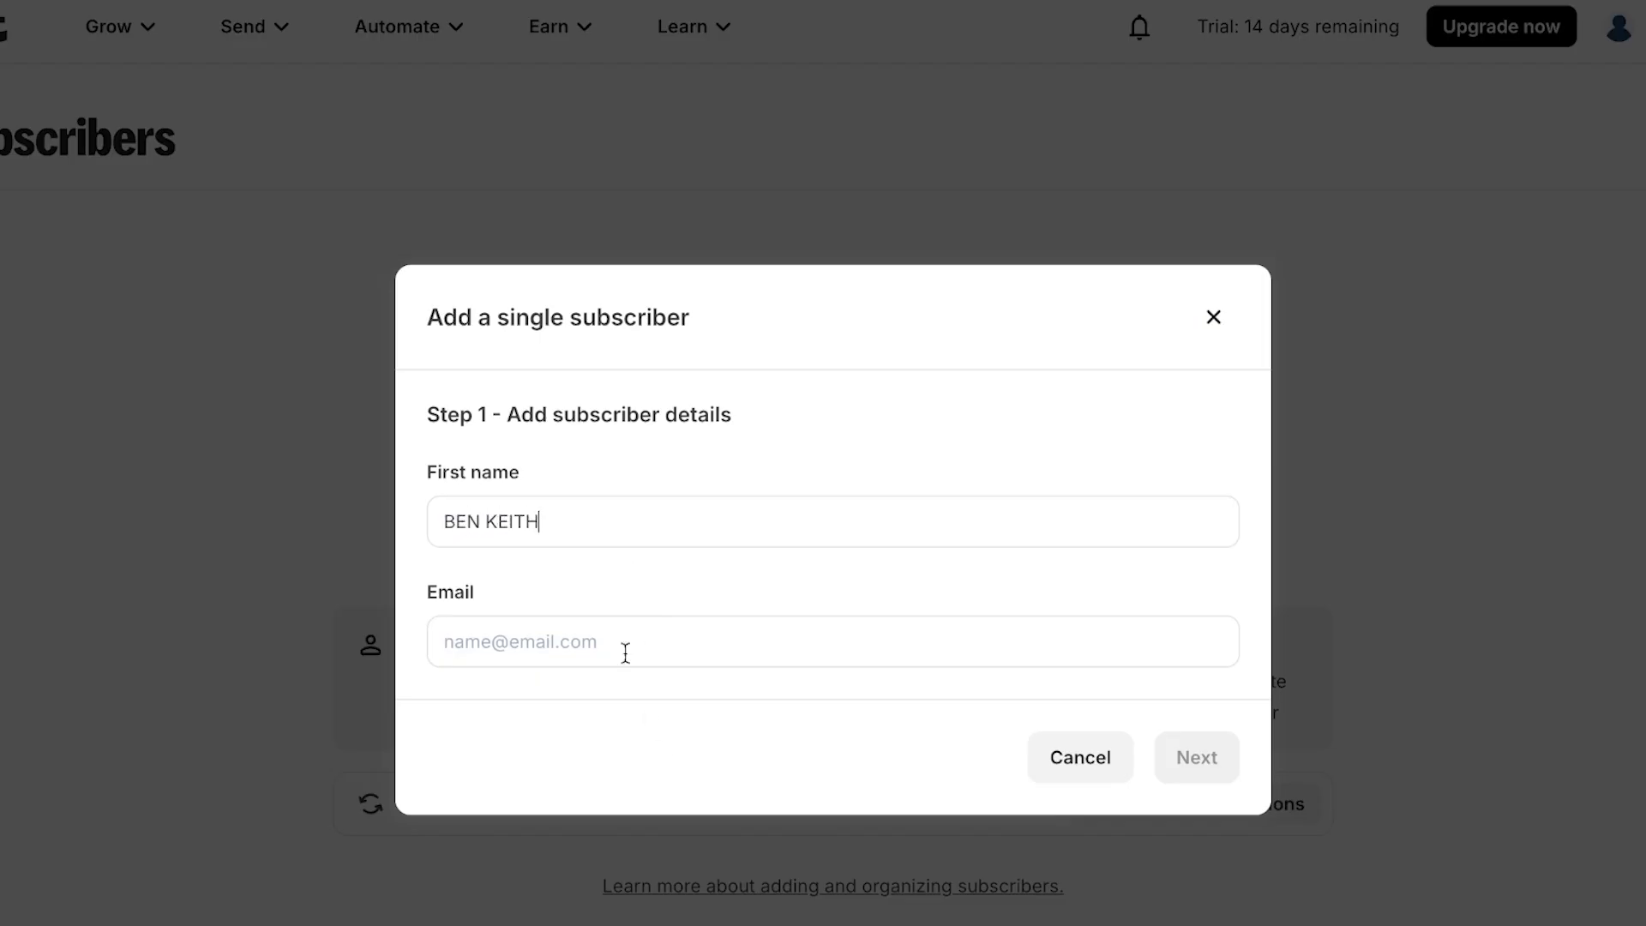
{"action": "left_click", "coordinate": [626, 654]}
{"action": "type", "text": "ben"}
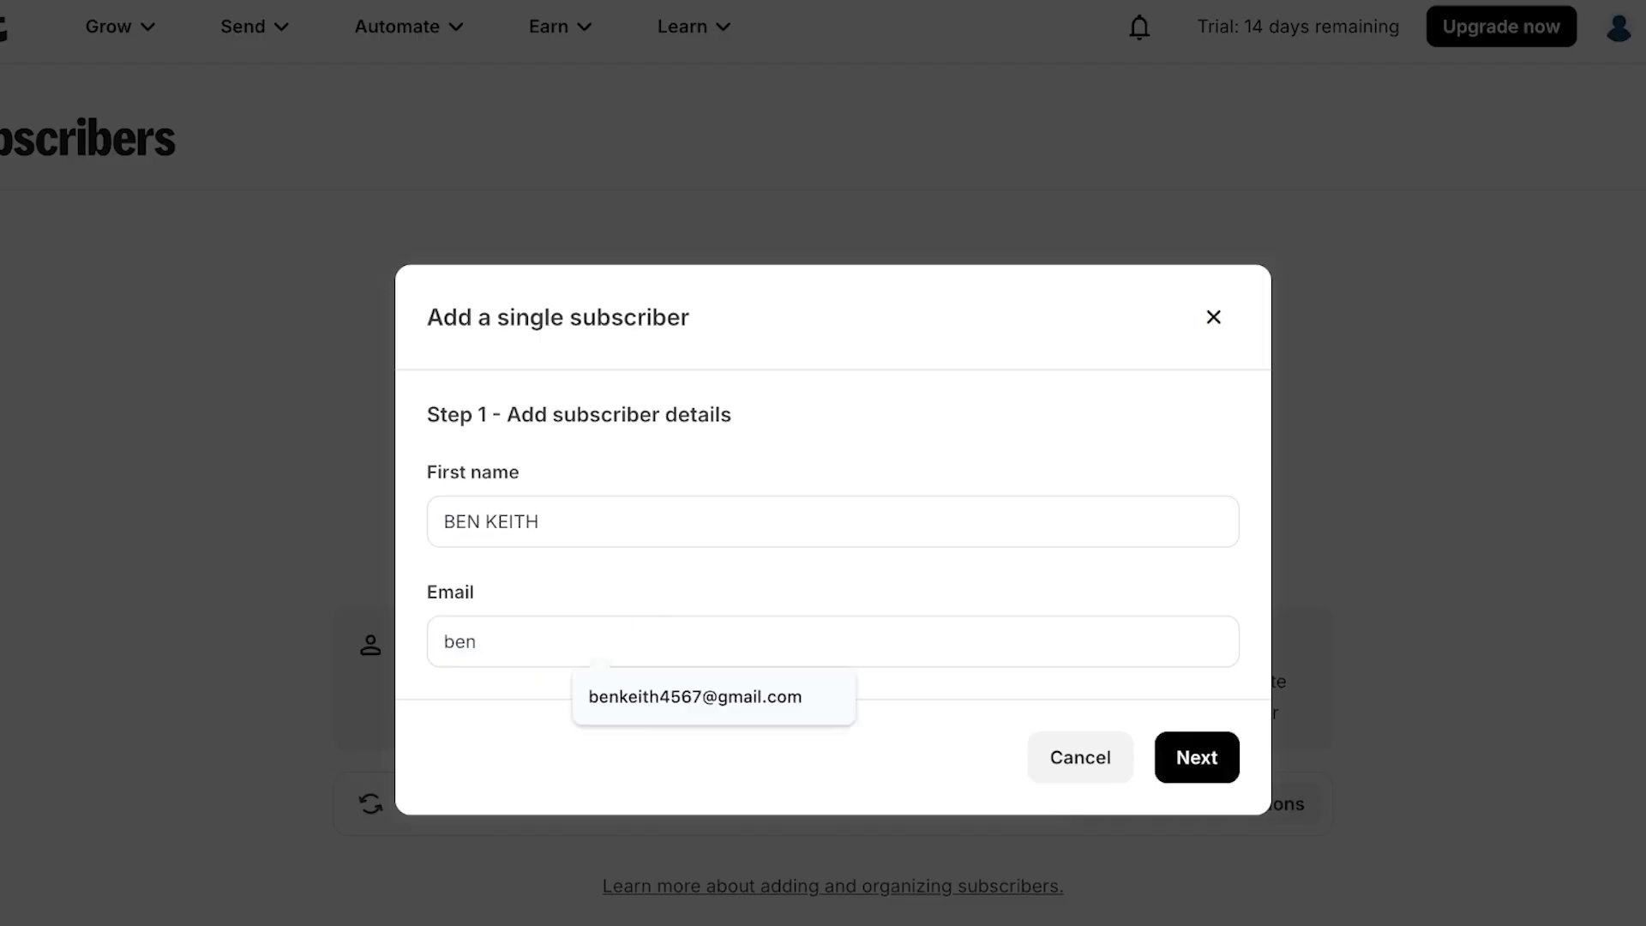
{"action": "left_click", "coordinate": [628, 698]}
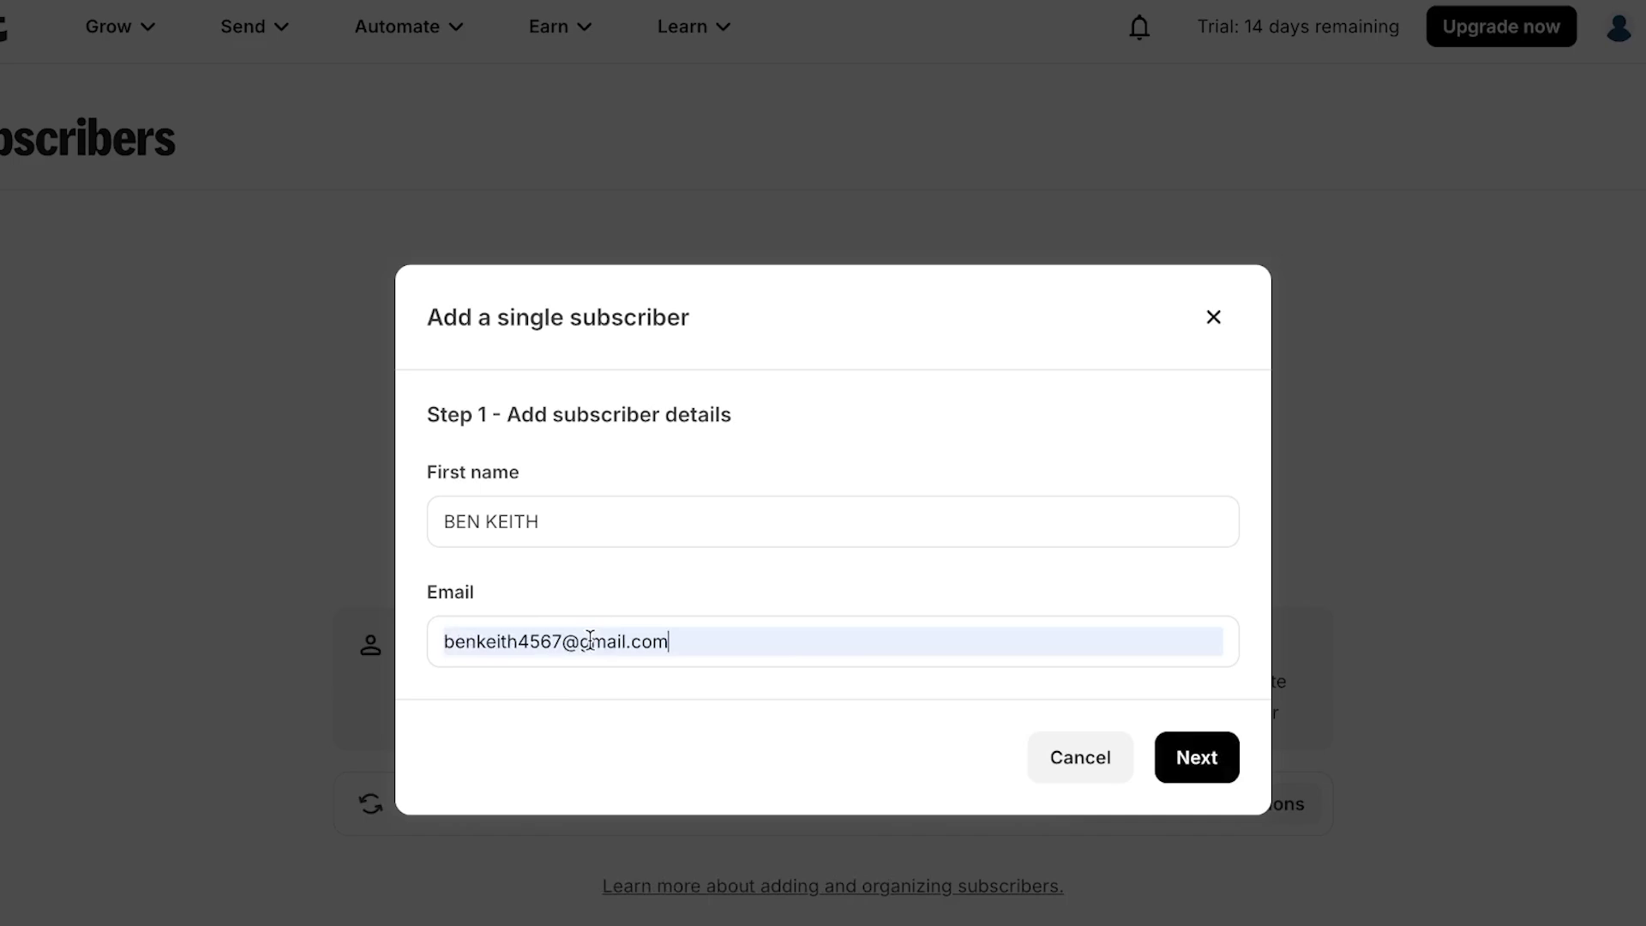
{"action": "left_click", "coordinate": [1185, 768]}
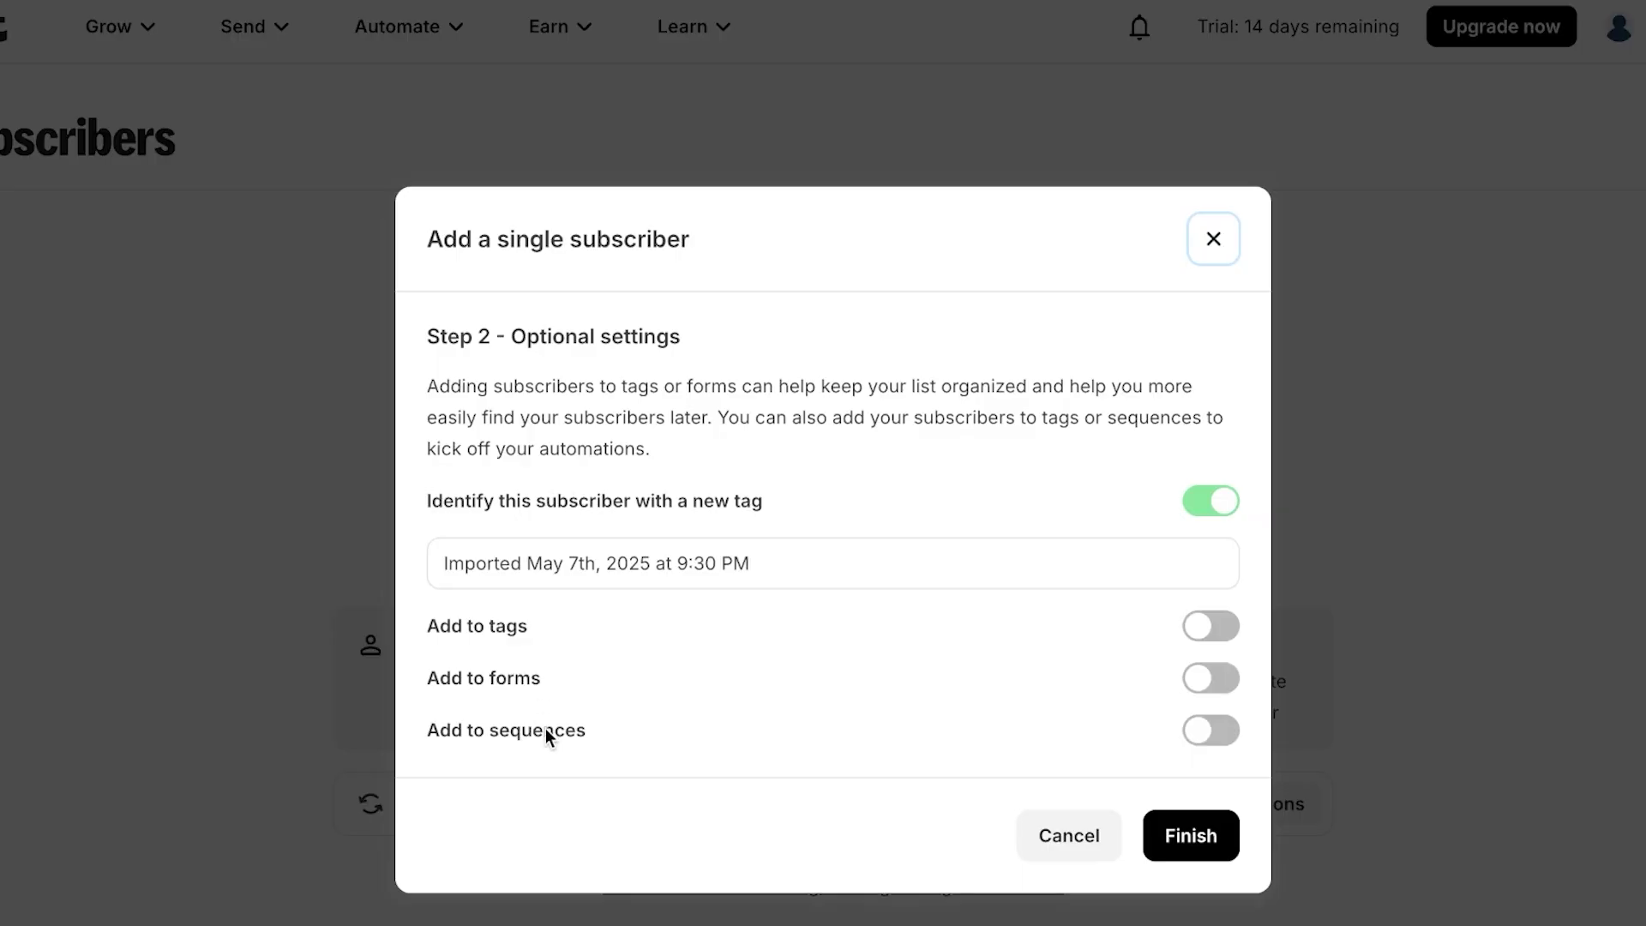
{"action": "left_click", "coordinate": [1189, 844]}
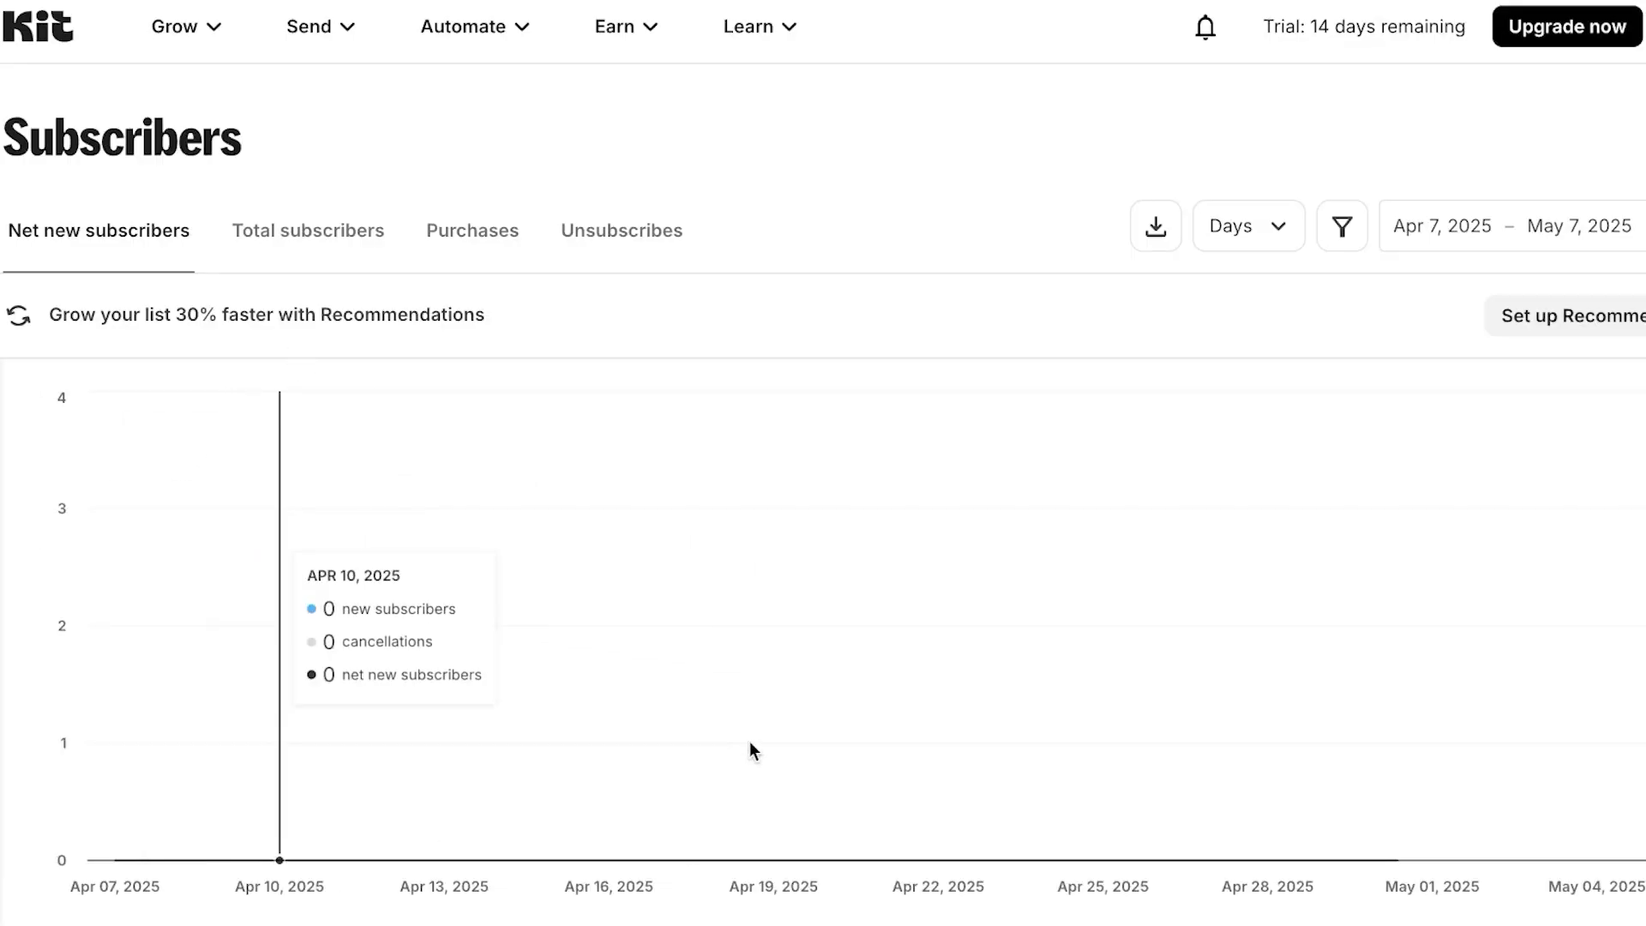
- Review the Subscribers page stats, then open the Grow menu showing Landing Pages & Forms
{"action": "scroll", "coordinate": [750, 741], "scroll_direction": "down", "scroll_amount": 10}
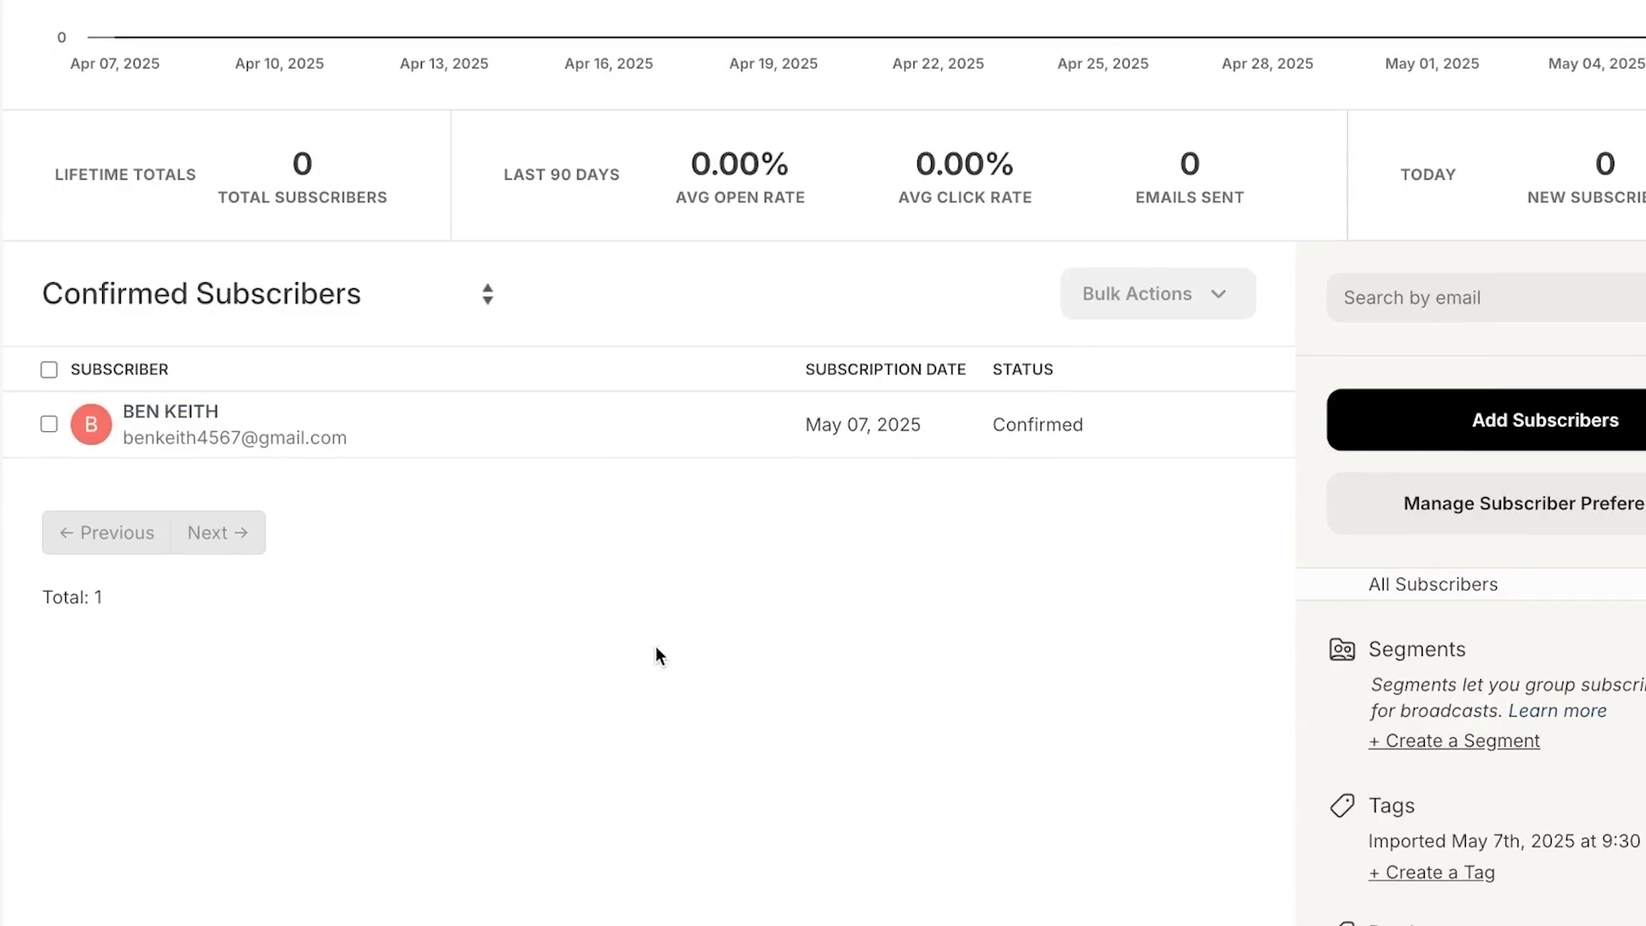
{"action": "scroll", "coordinate": [656, 649], "scroll_direction": "up", "scroll_amount": 4}
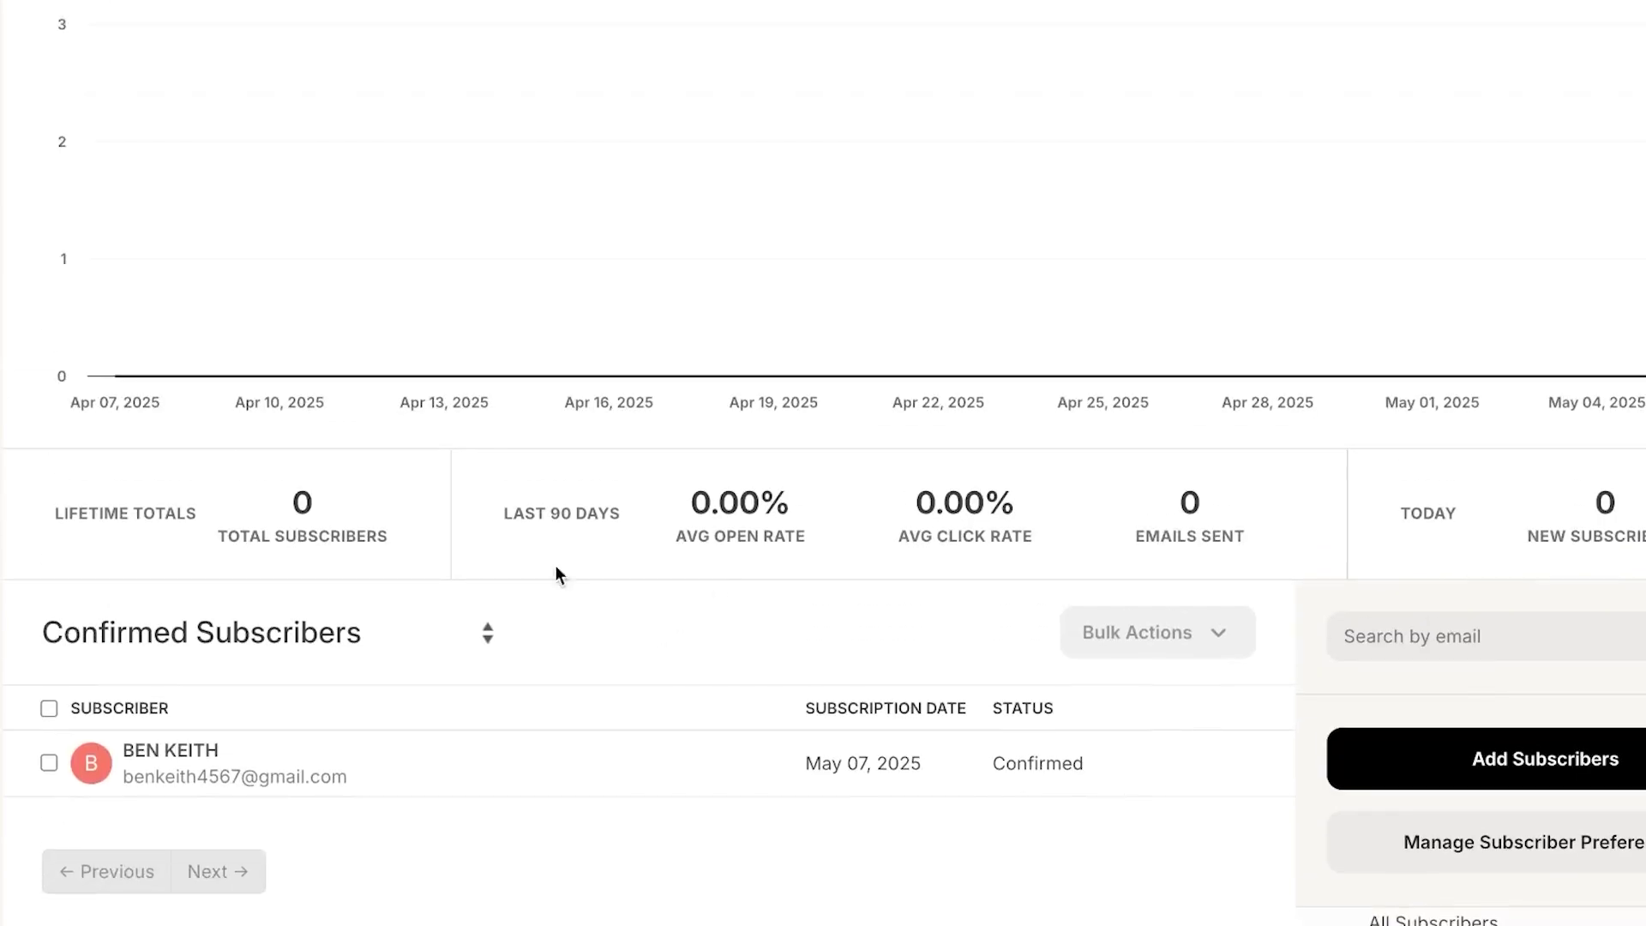
{"action": "scroll", "coordinate": [694, 542], "scroll_direction": "up", "scroll_amount": 6}
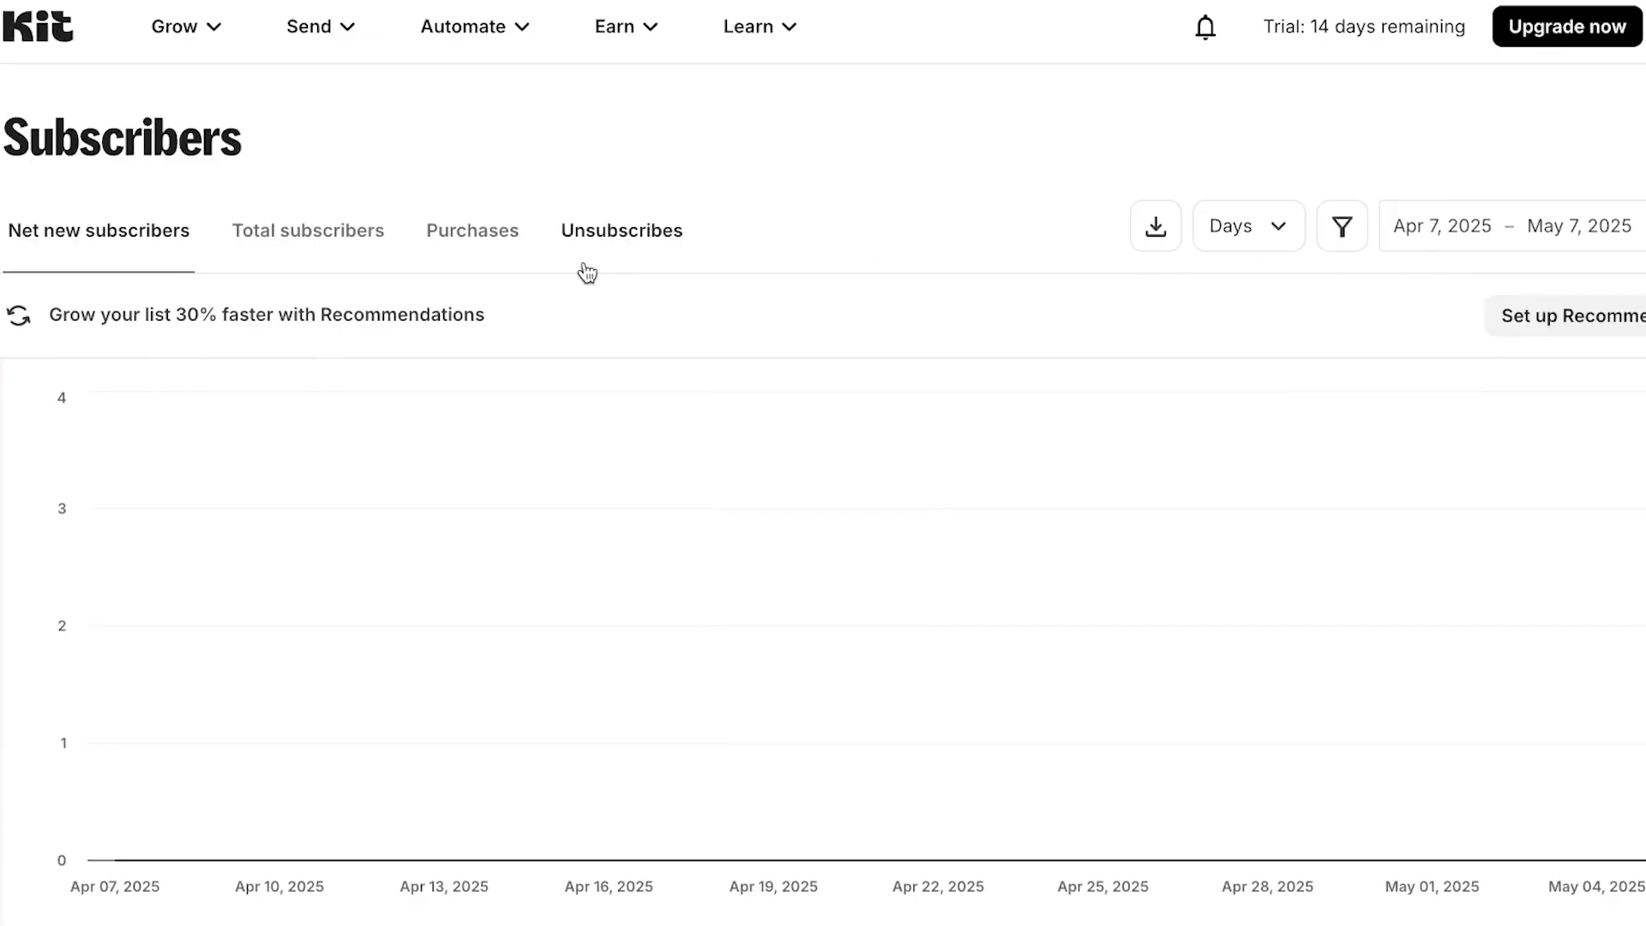
{"action": "scroll", "coordinate": [837, 368], "scroll_direction": "down", "scroll_amount": 9}
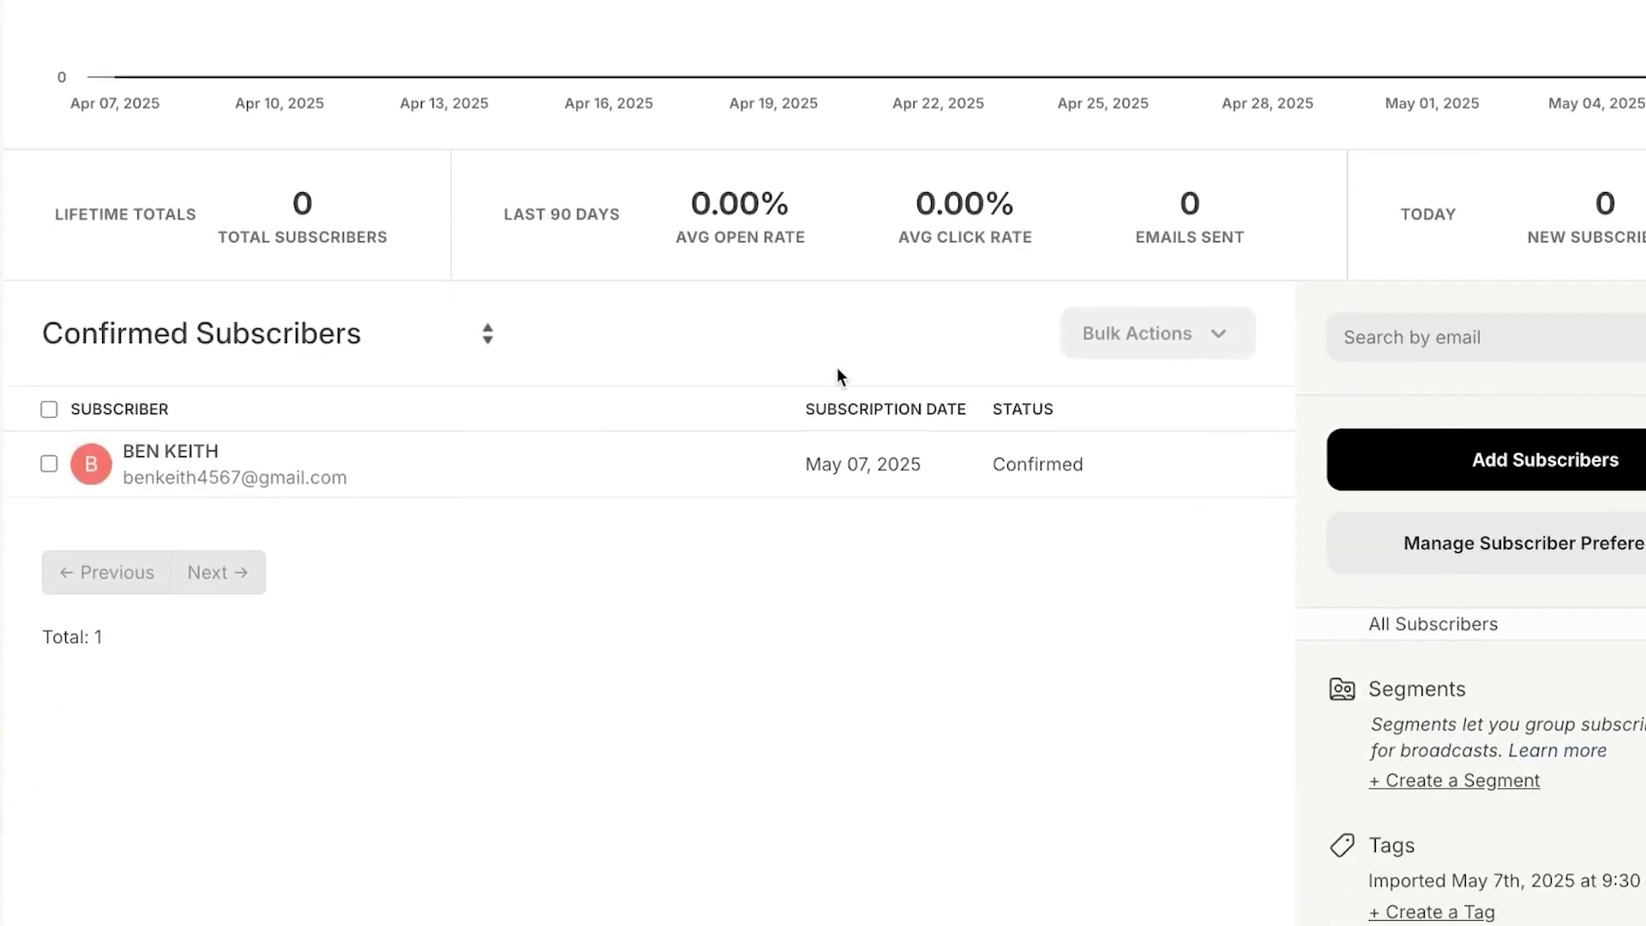
{"action": "scroll", "coordinate": [837, 367], "scroll_direction": "up", "scroll_amount": 9}
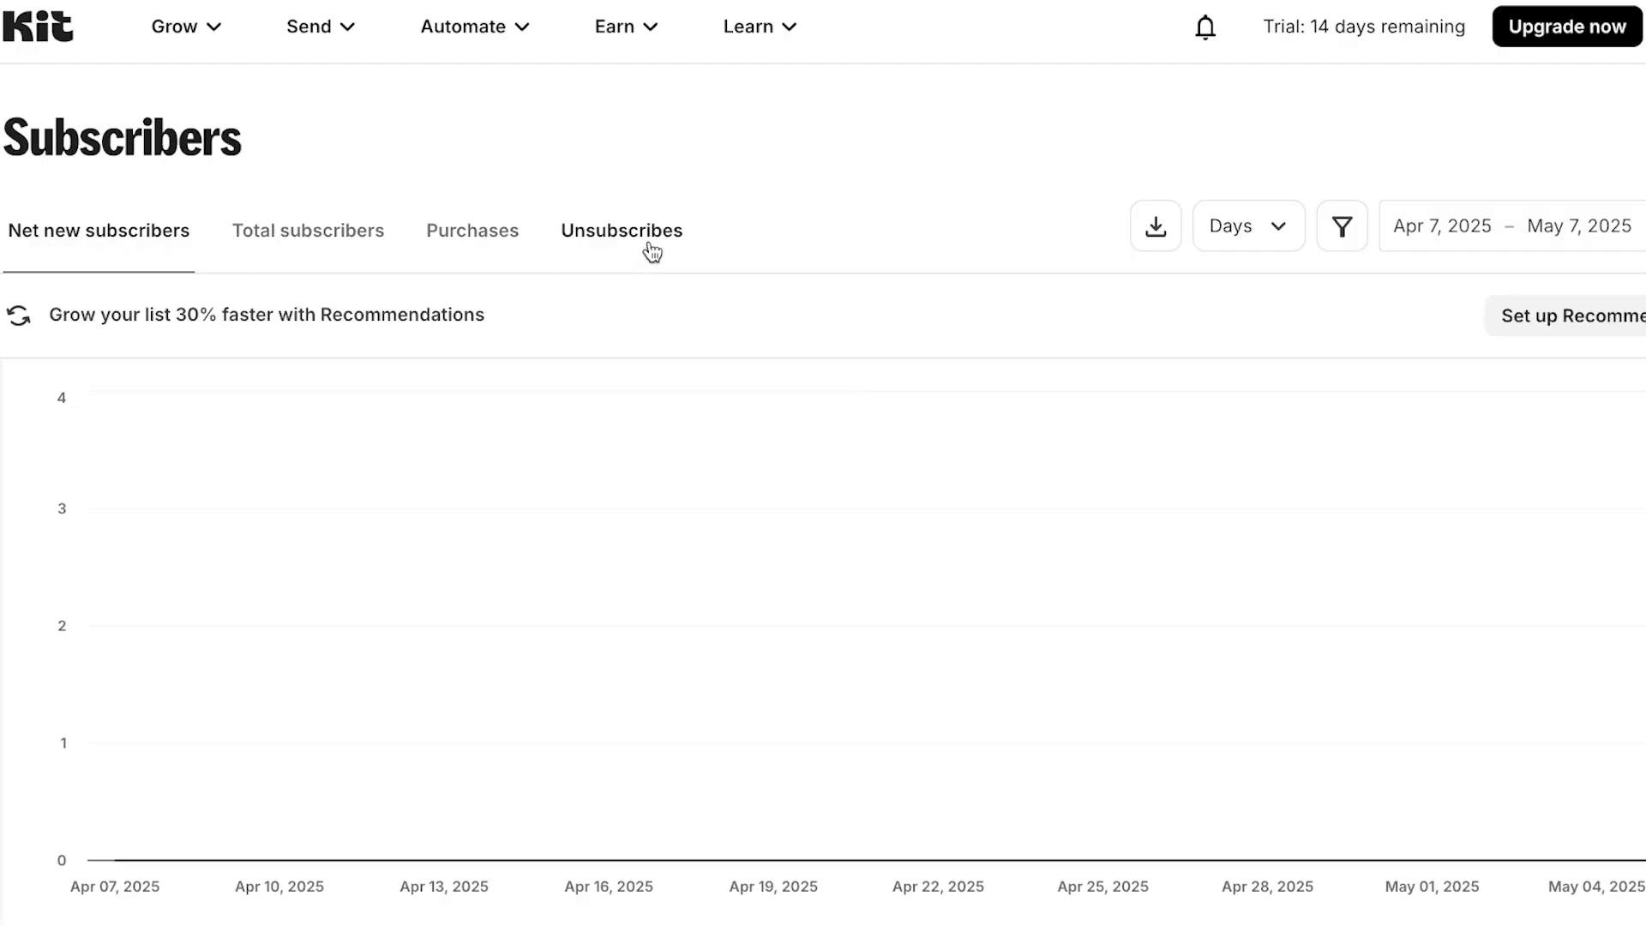
{"action": "scroll", "coordinate": [753, 566], "scroll_direction": "down", "scroll_amount": 10}
{"action": "scroll", "coordinate": [753, 566], "scroll_direction": "up", "scroll_amount": 1}
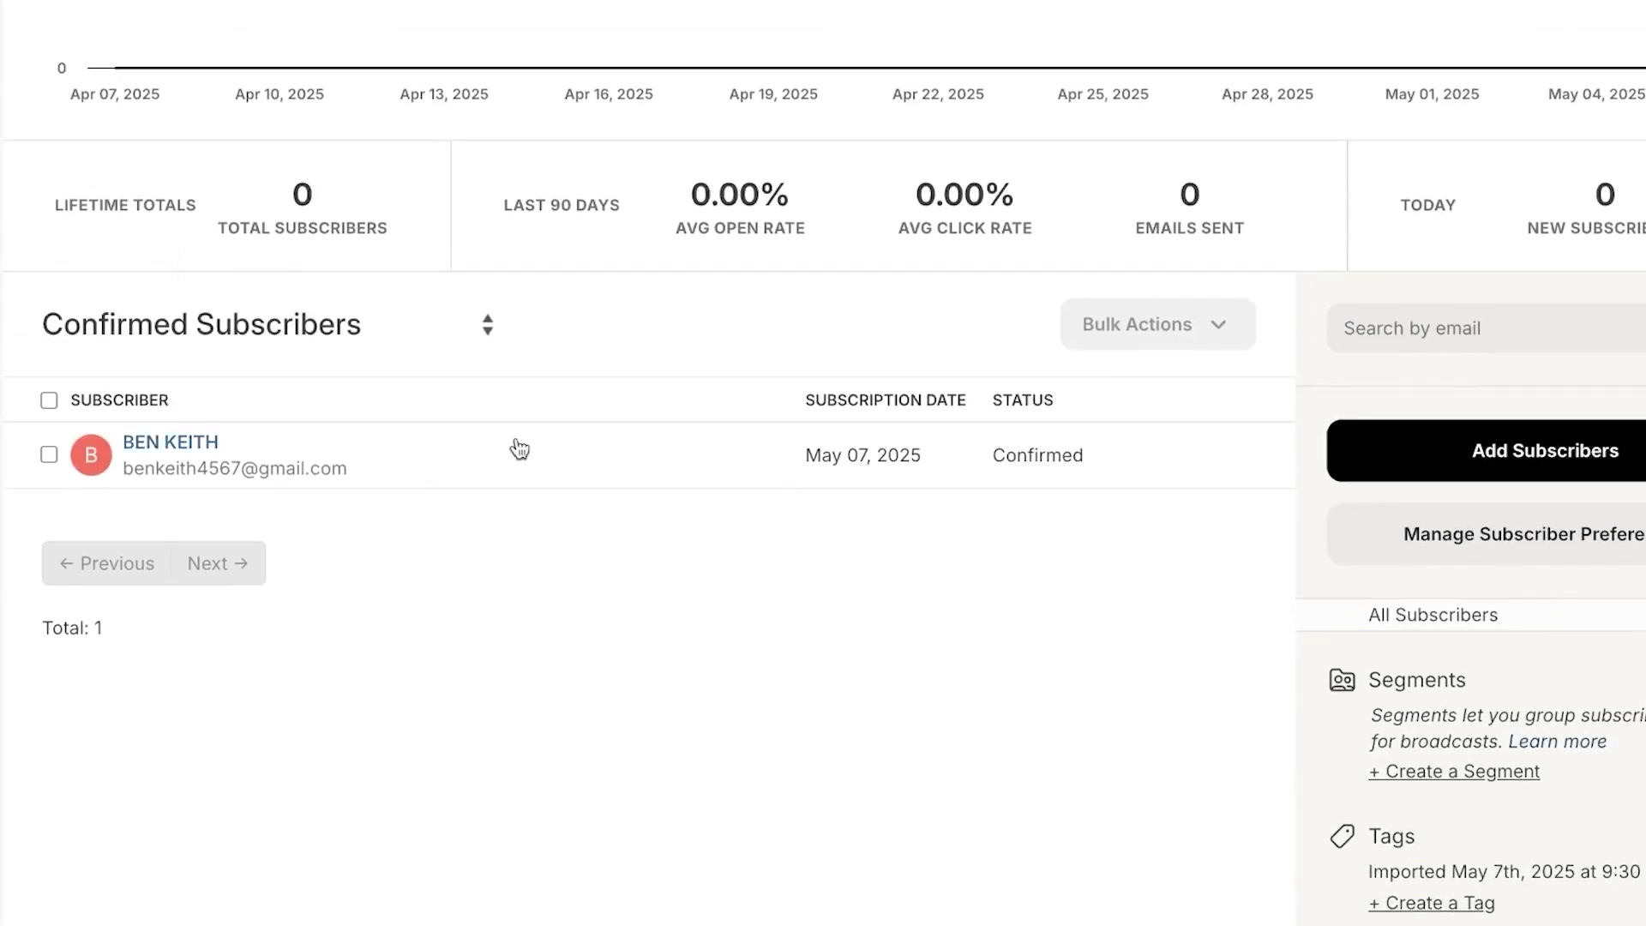
{"action": "scroll", "coordinate": [1058, 296], "scroll_direction": "up", "scroll_amount": 2}
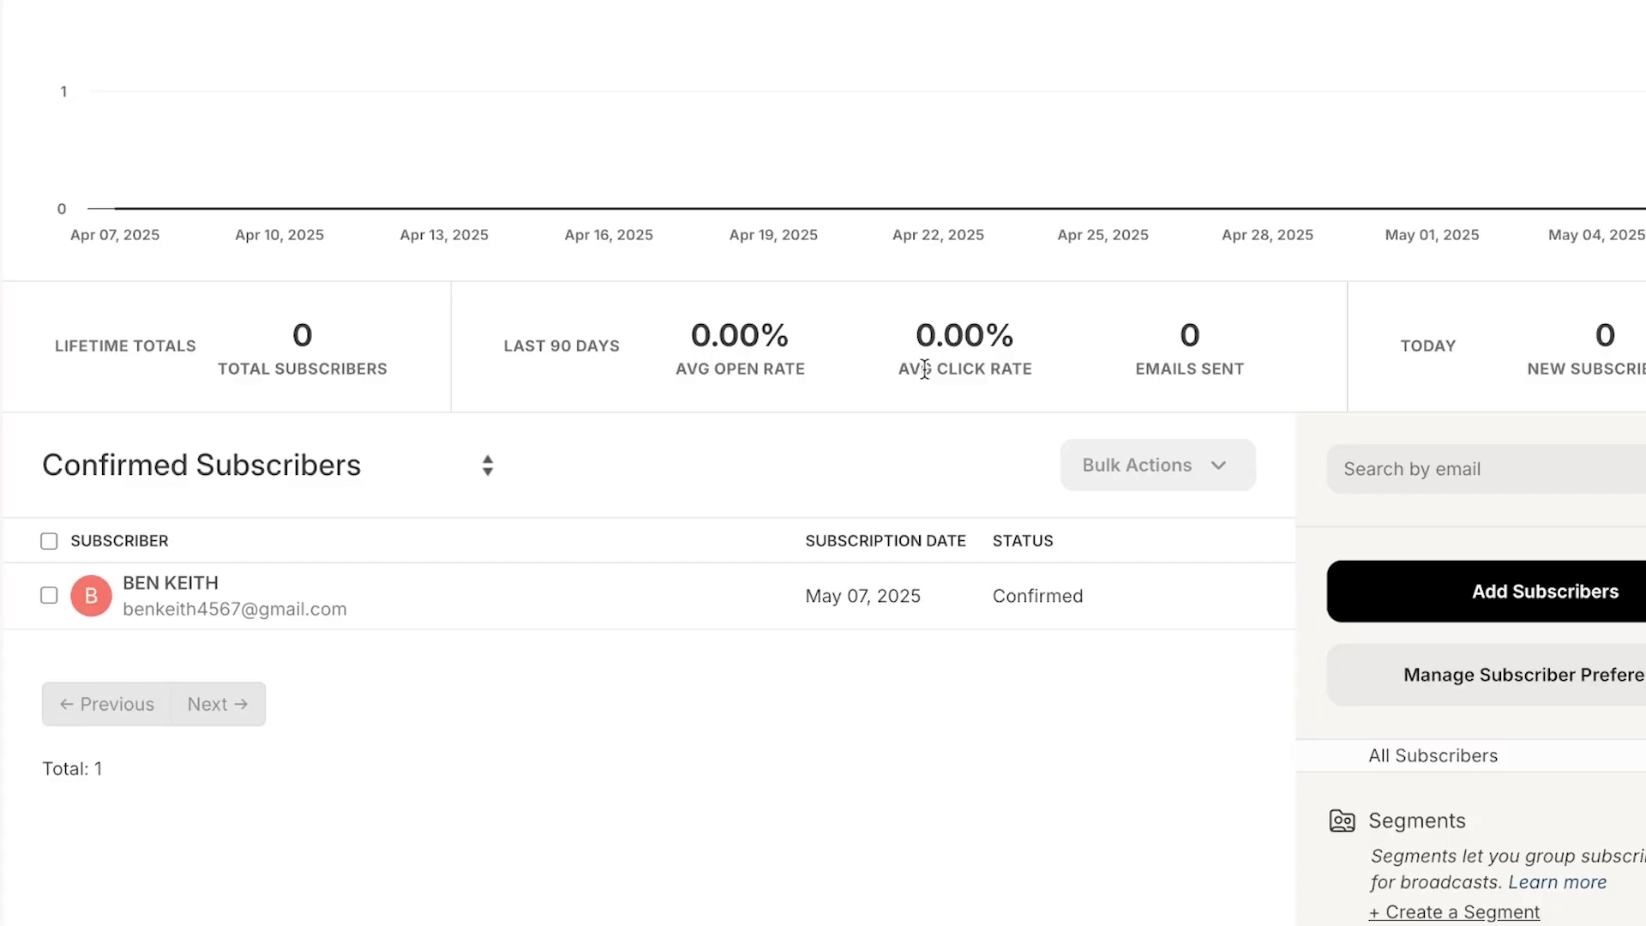
{"action": "scroll", "coordinate": [924, 369], "scroll_direction": "up", "scroll_amount": 9}
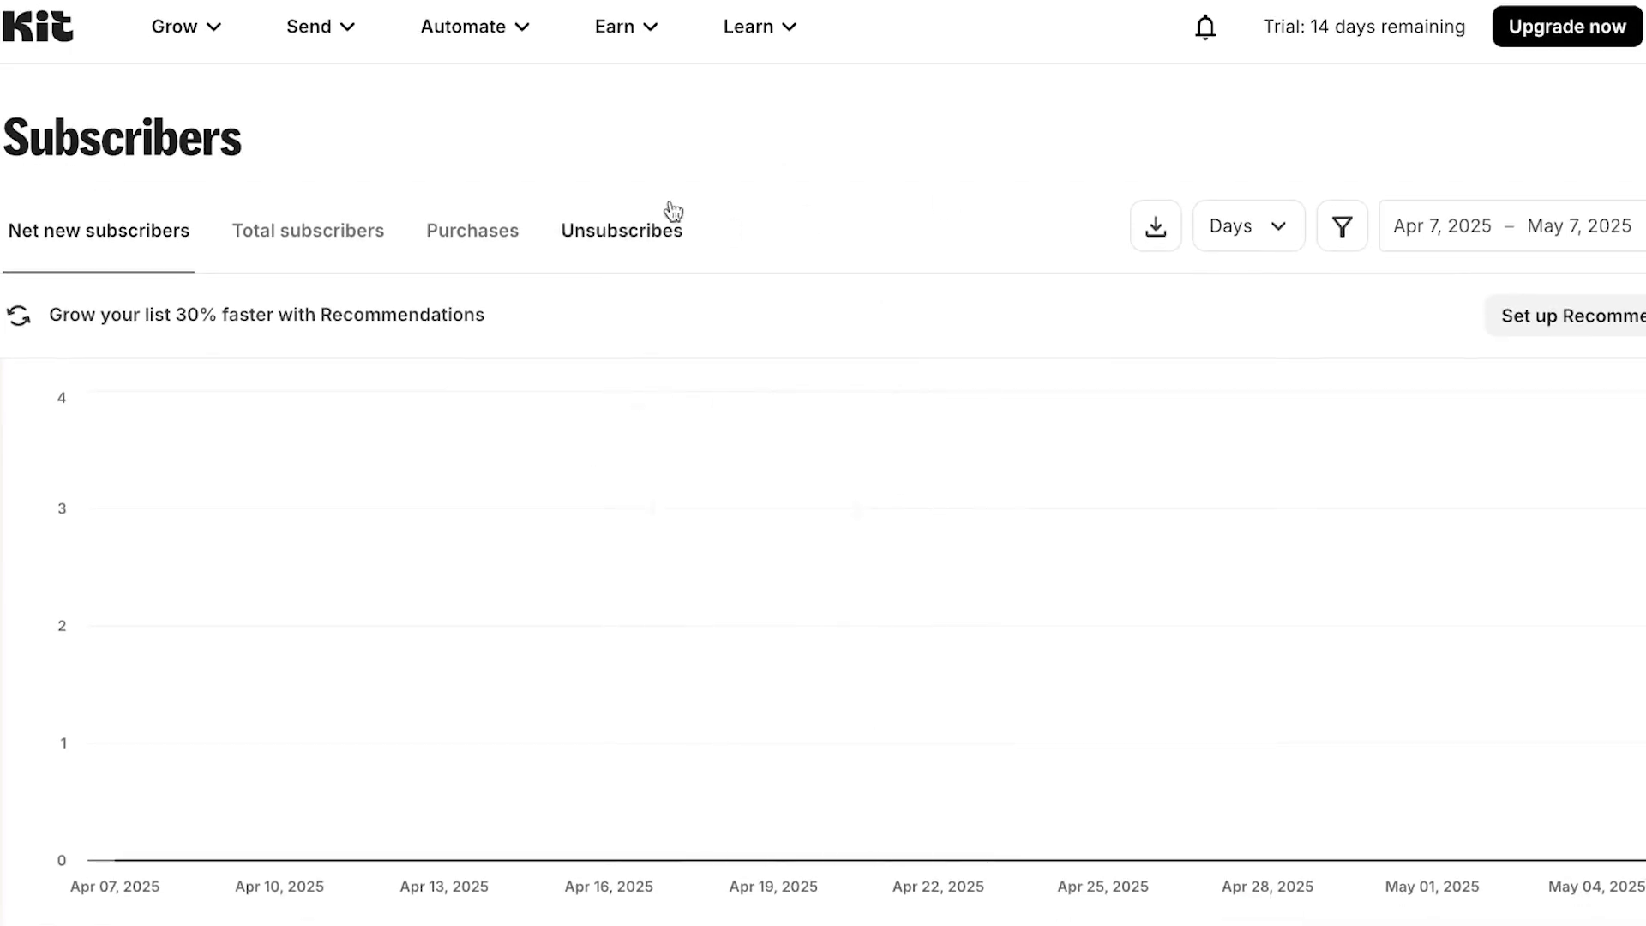
{"action": "left_click", "coordinate": [208, 43]}
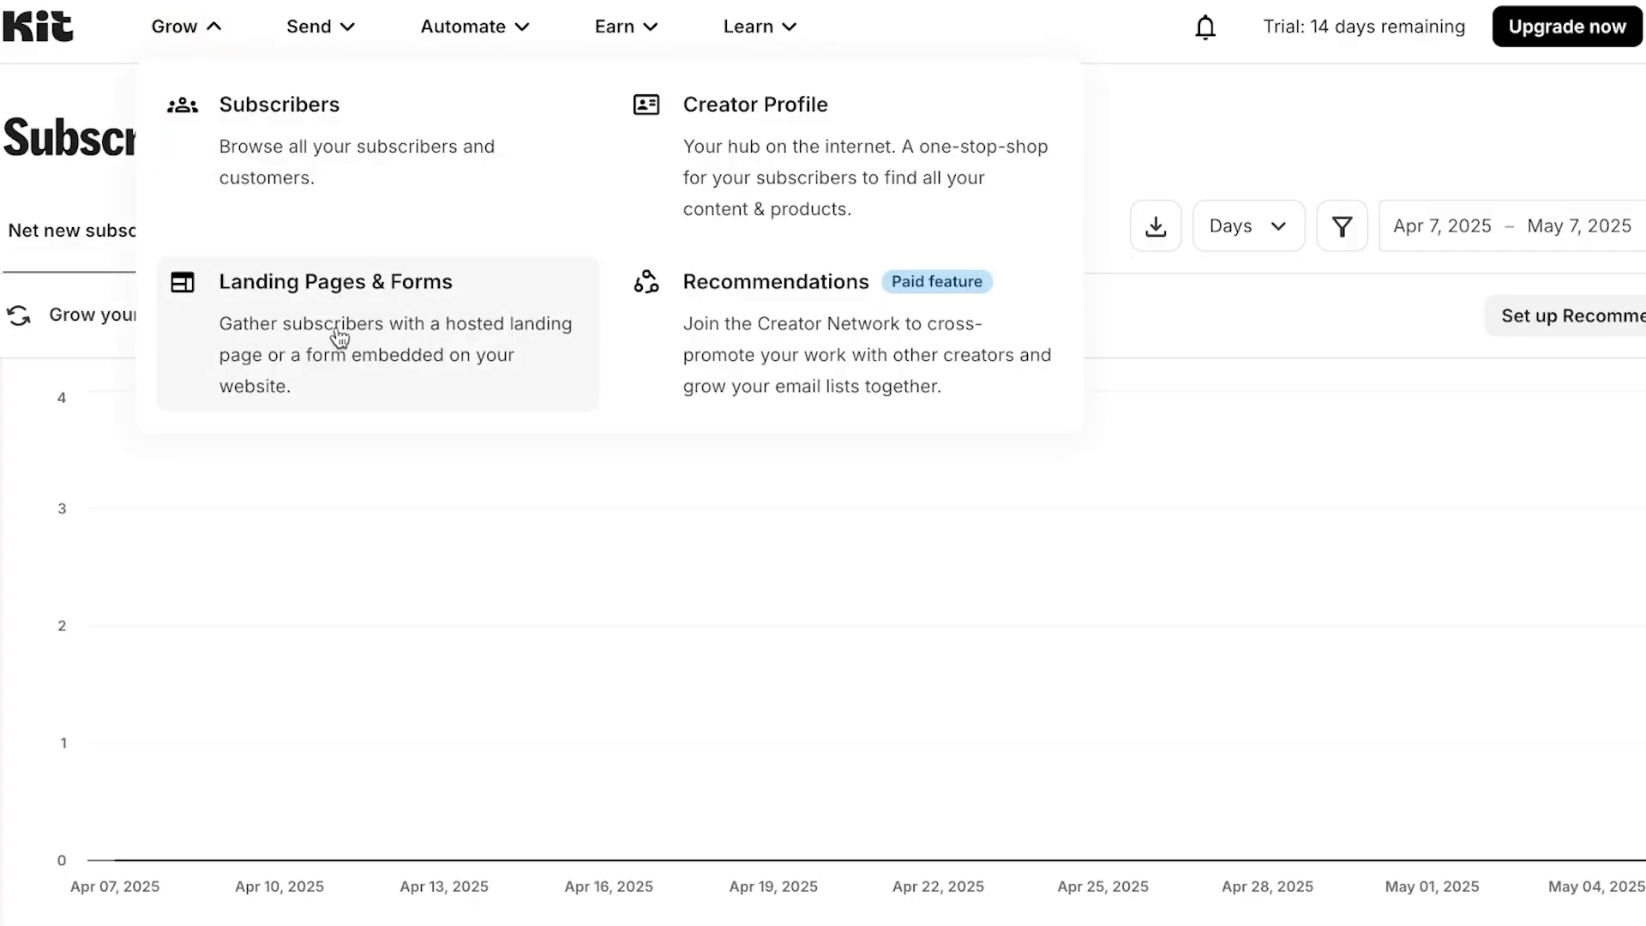
{"action": "left_click", "coordinate": [387, 380]}
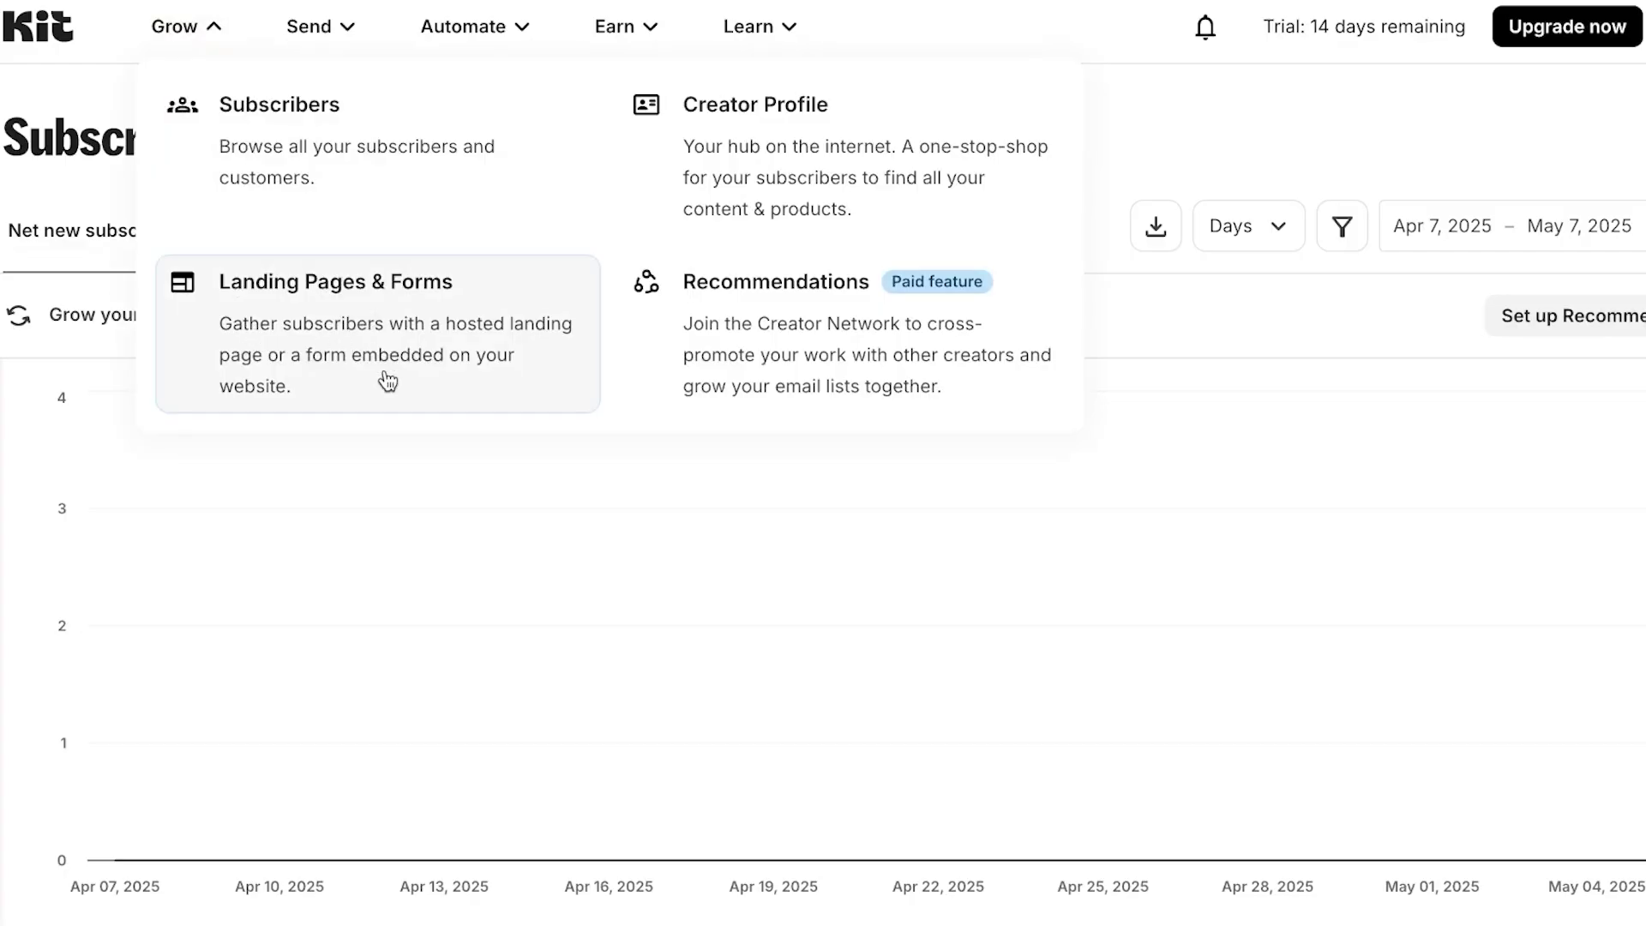
{"action": "left_click", "coordinate": [388, 380]}
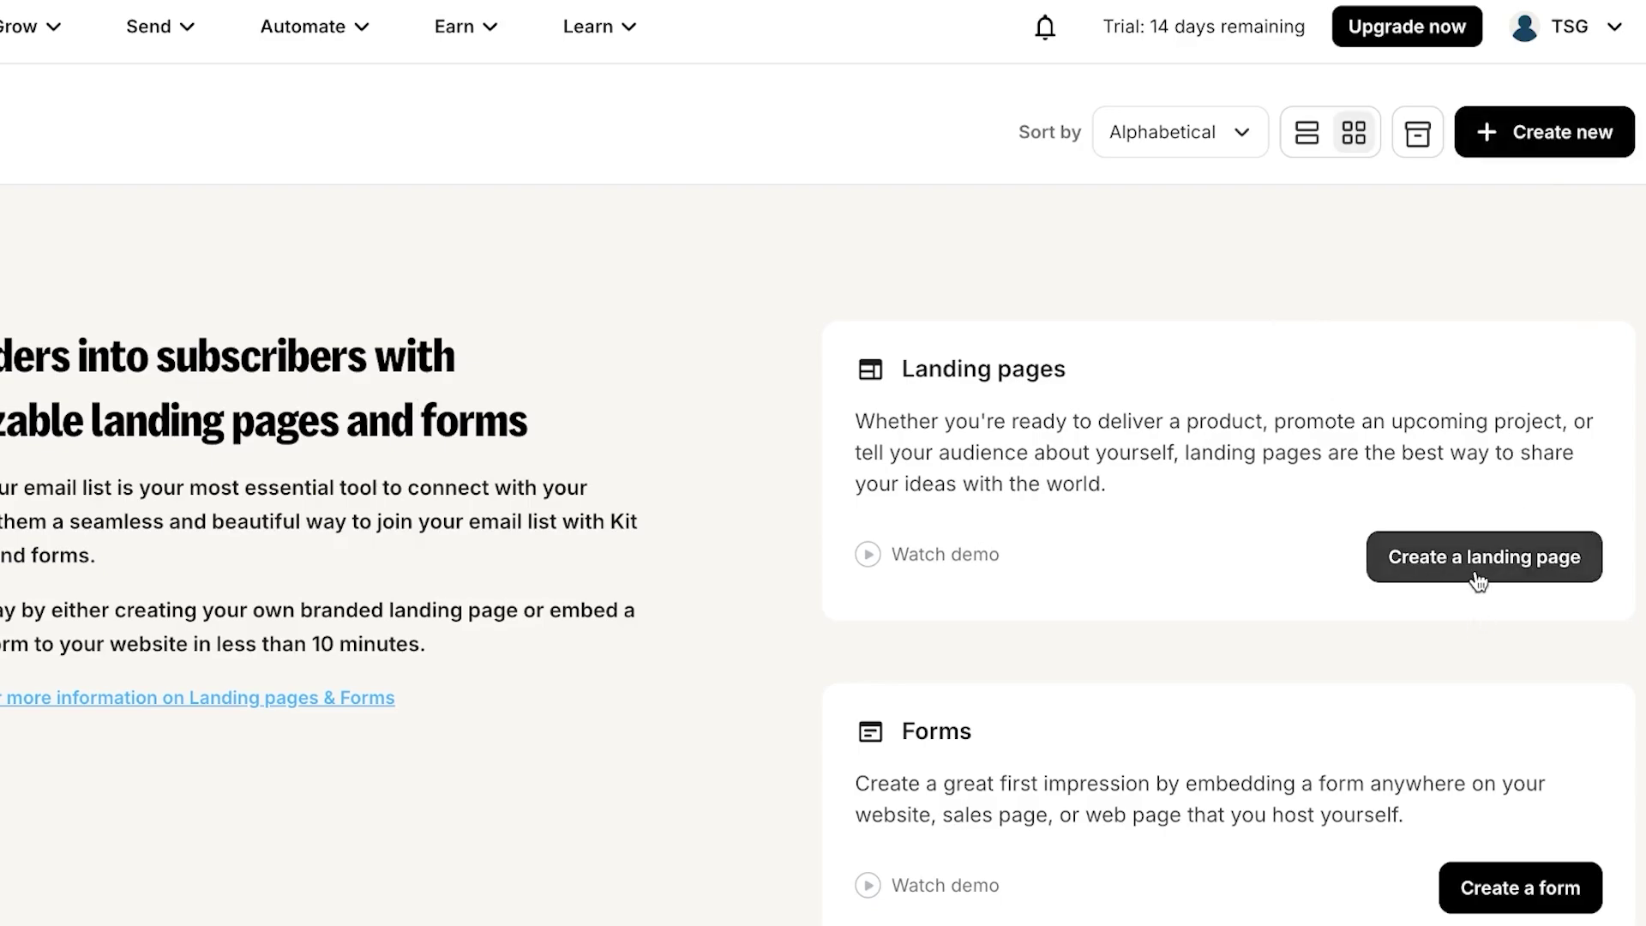
- Start a new landing page and pick the hosted Landing Page option over a form
{"action": "left_click", "coordinate": [1509, 886]}
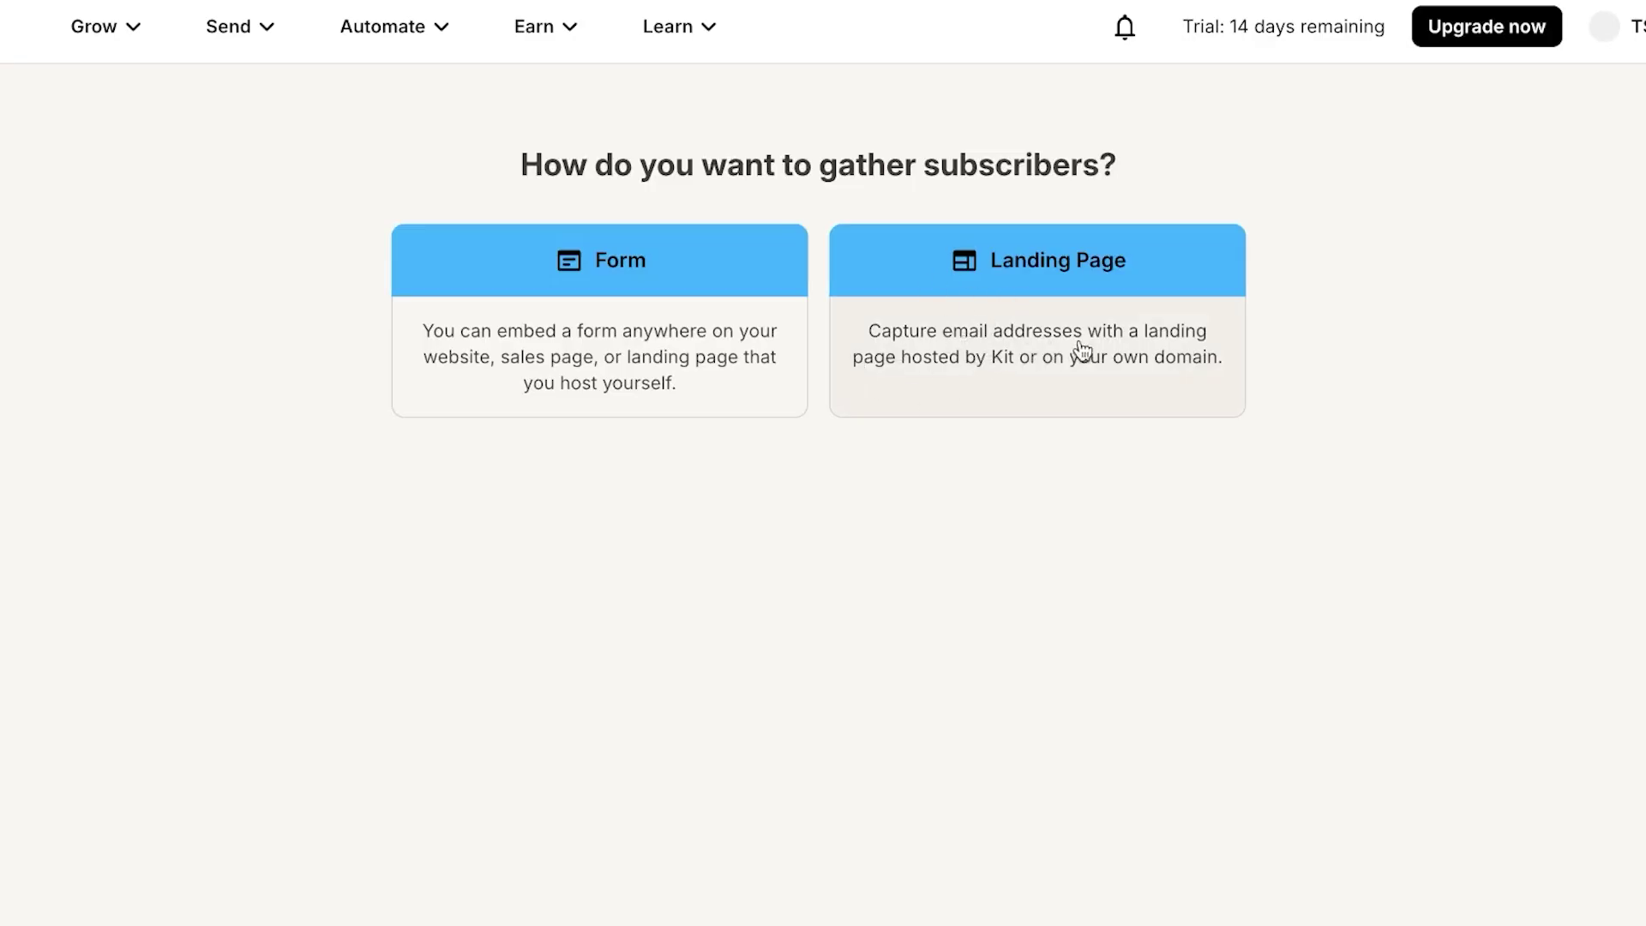
{"action": "left_click", "coordinate": [1065, 272]}
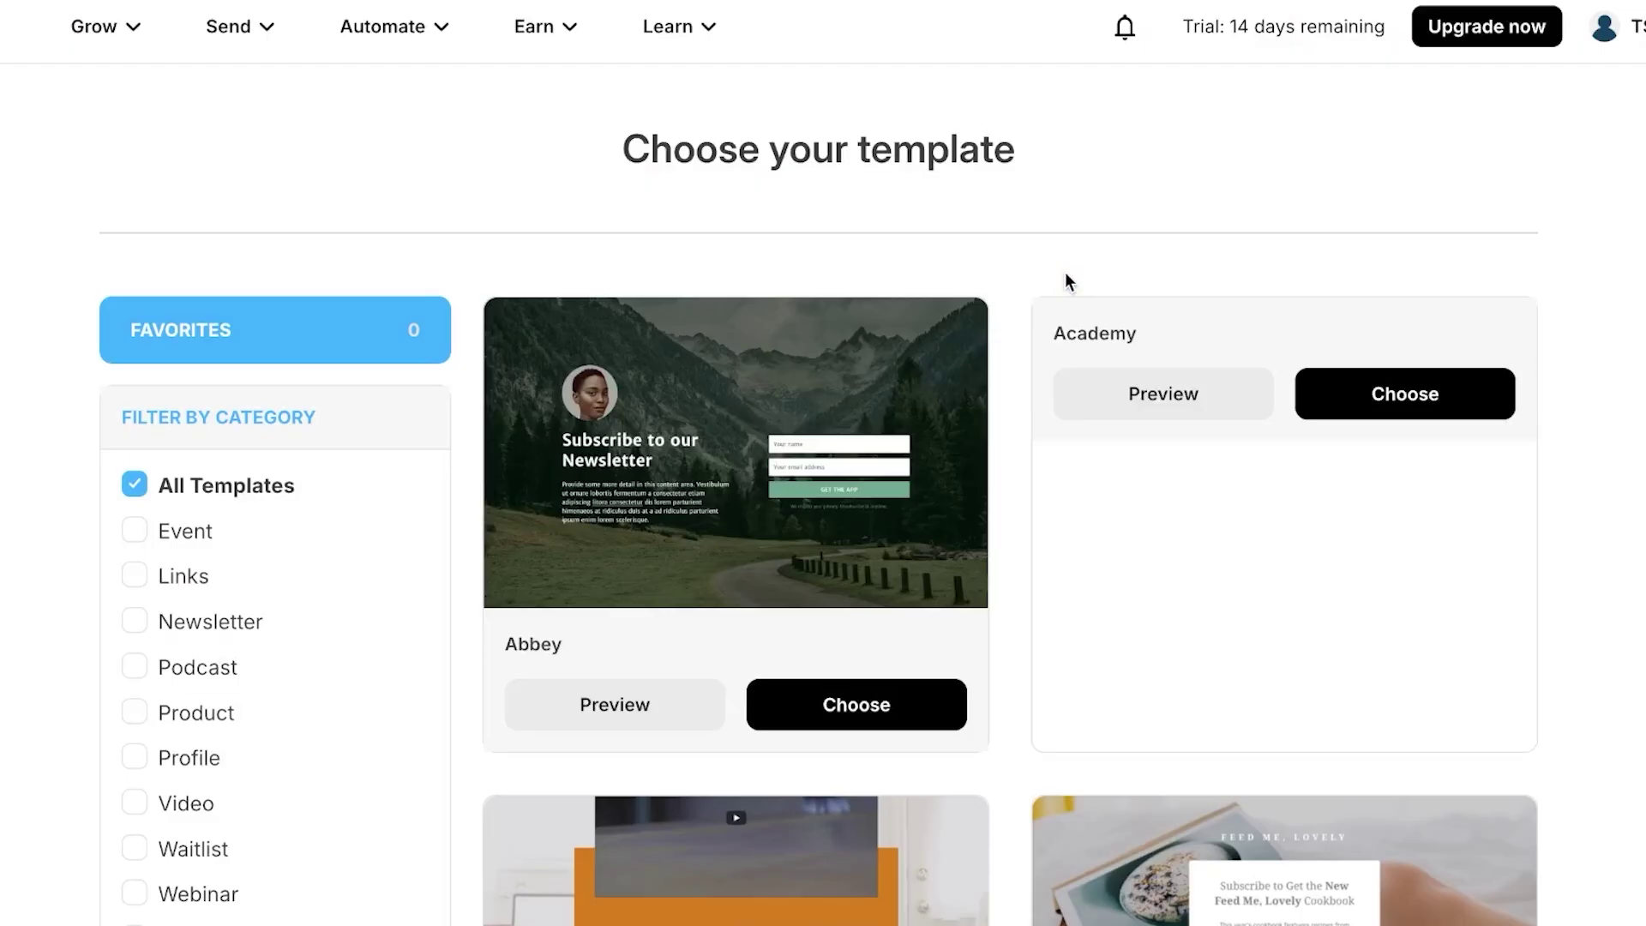
- Filter templates to Newsletter and create the landing page from the Abbey template
{"action": "scroll", "coordinate": [360, 610], "scroll_direction": "down", "scroll_amount": 3}
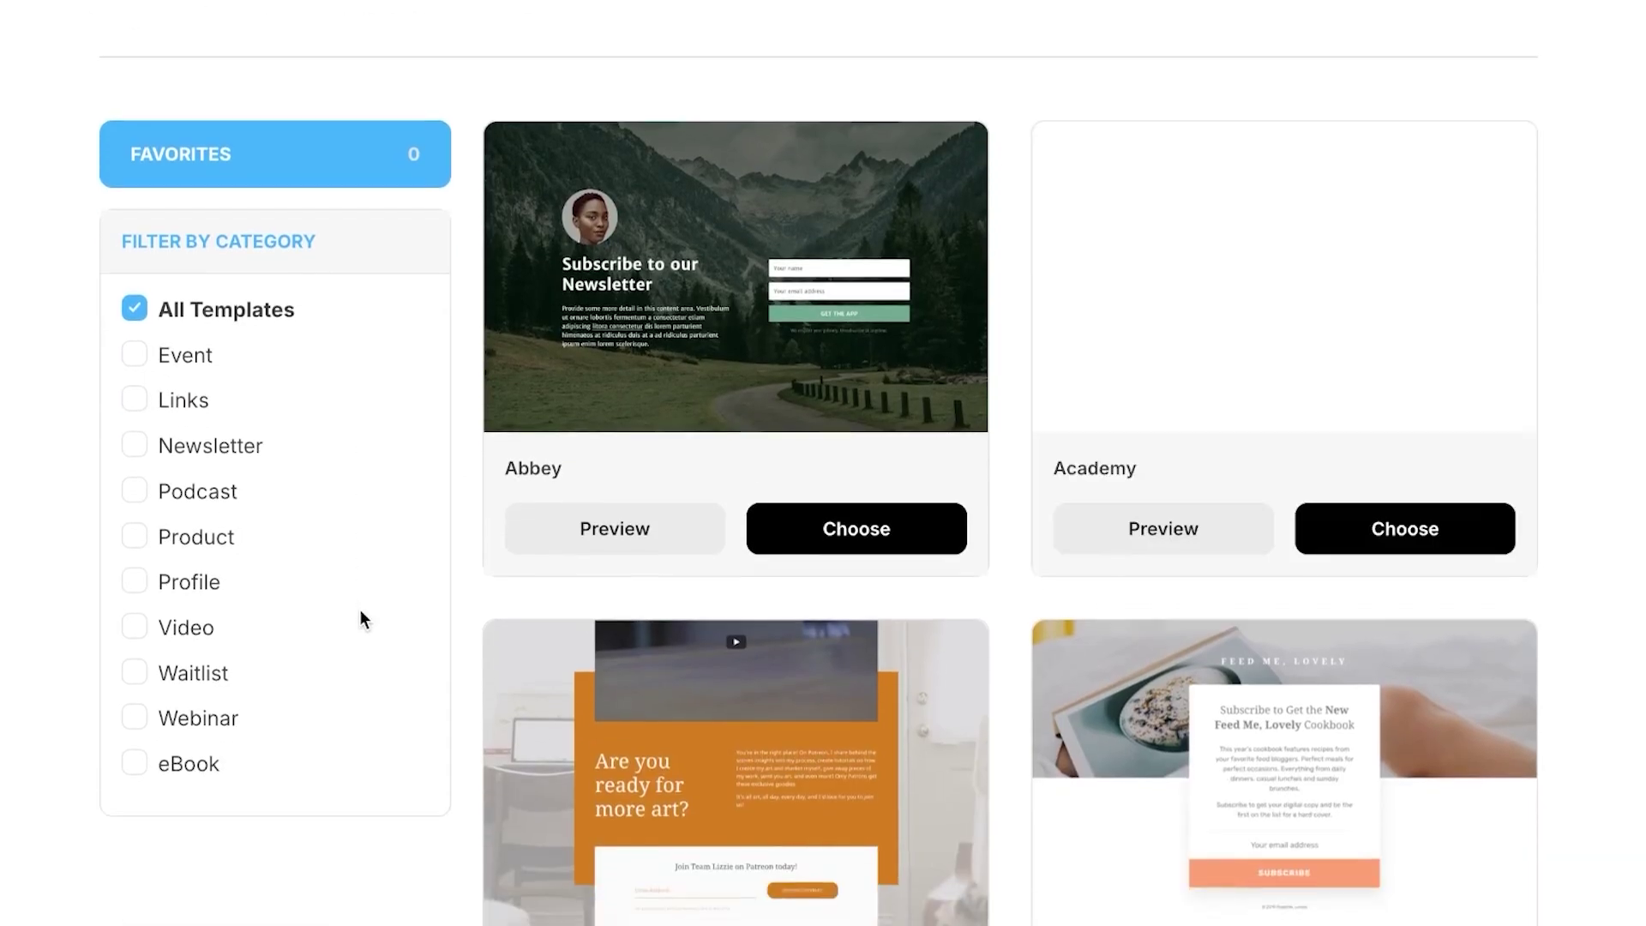
{"action": "scroll", "coordinate": [360, 609], "scroll_direction": "up", "scroll_amount": 2}
{"action": "scroll", "coordinate": [360, 609], "scroll_direction": "down", "scroll_amount": 15}
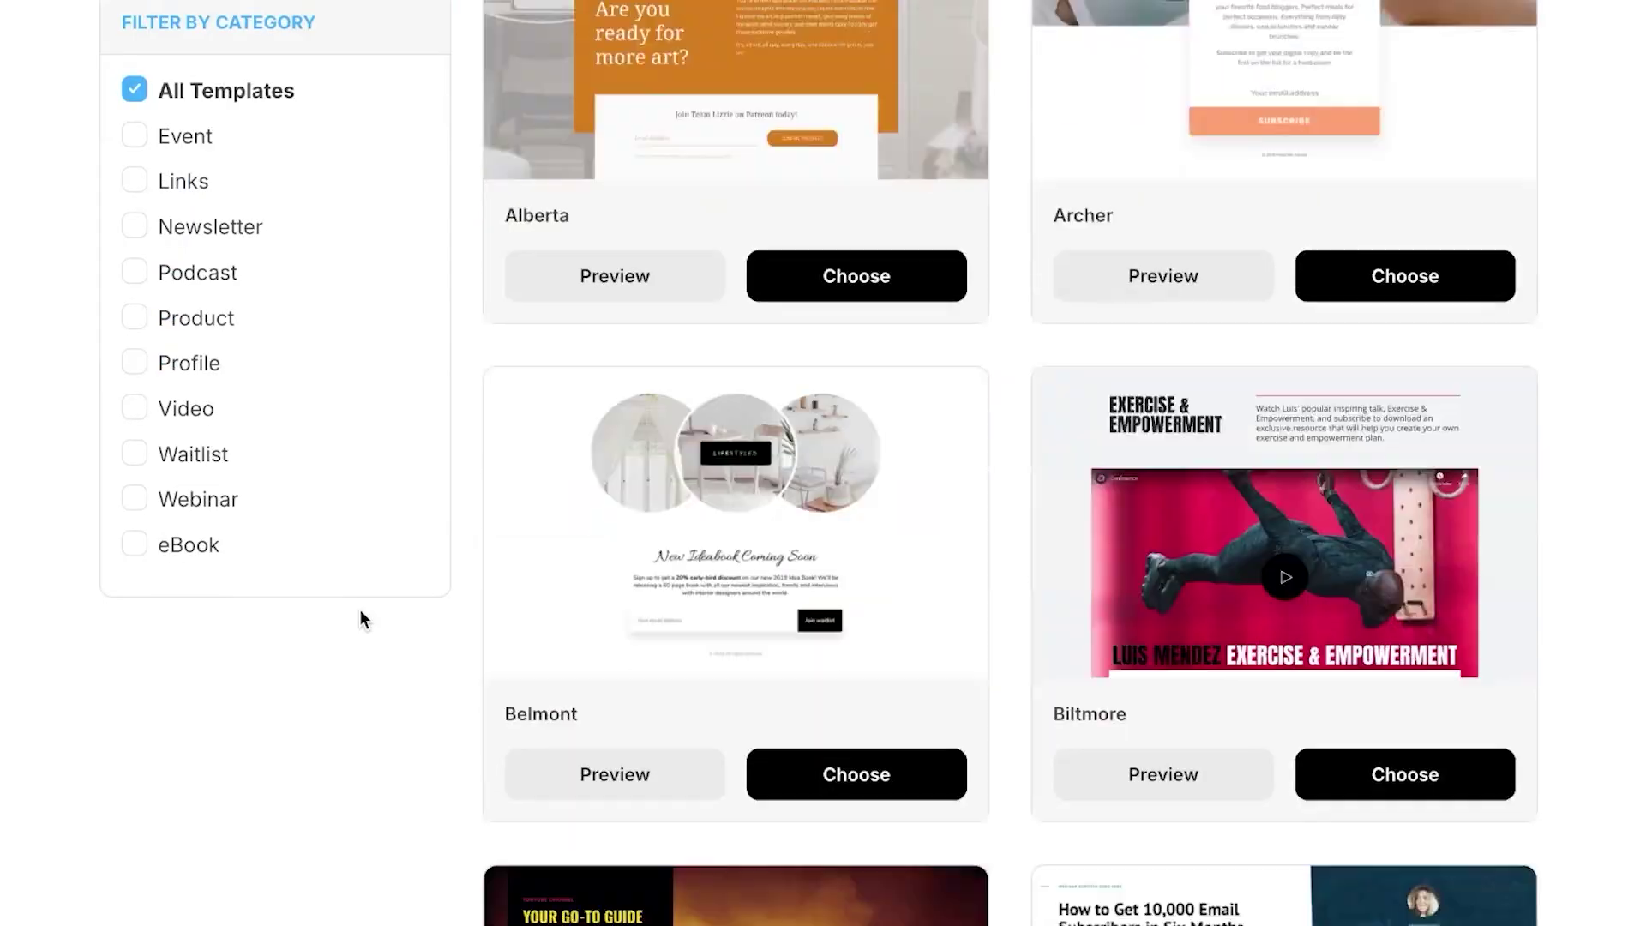
{"action": "scroll", "coordinate": [358, 609], "scroll_direction": "up", "scroll_amount": 10}
{"action": "scroll", "coordinate": [359, 610], "scroll_direction": "up", "scroll_amount": 3}
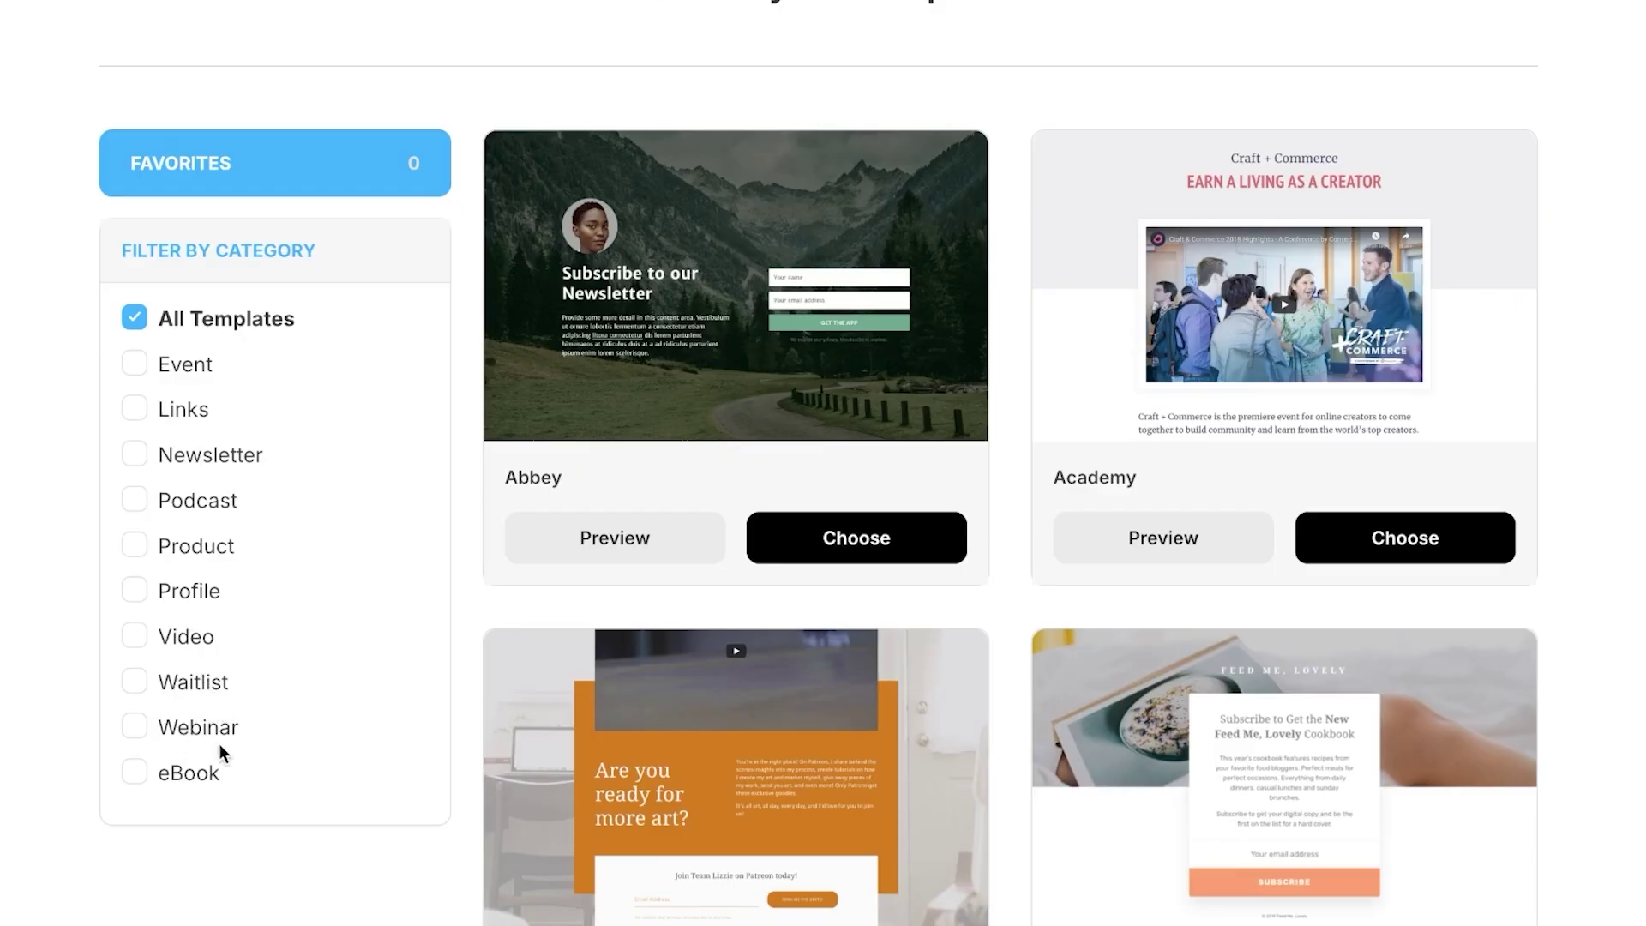
{"action": "left_click", "coordinate": [135, 455]}
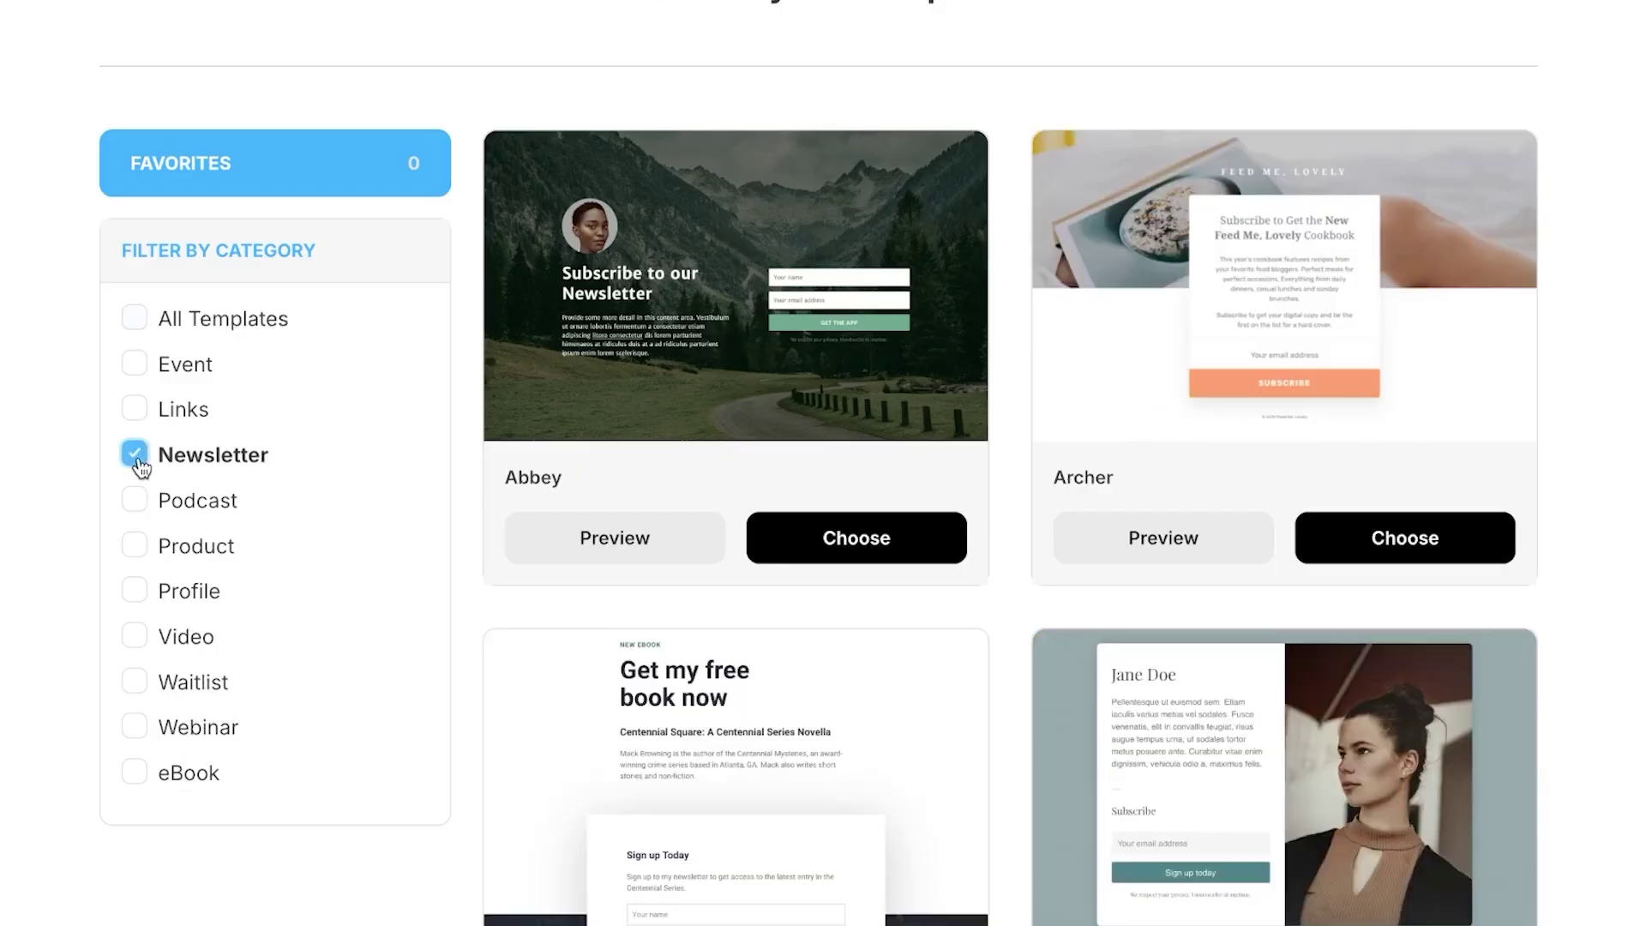
{"action": "scroll", "coordinate": [1037, 518], "scroll_direction": "down", "scroll_amount": 10}
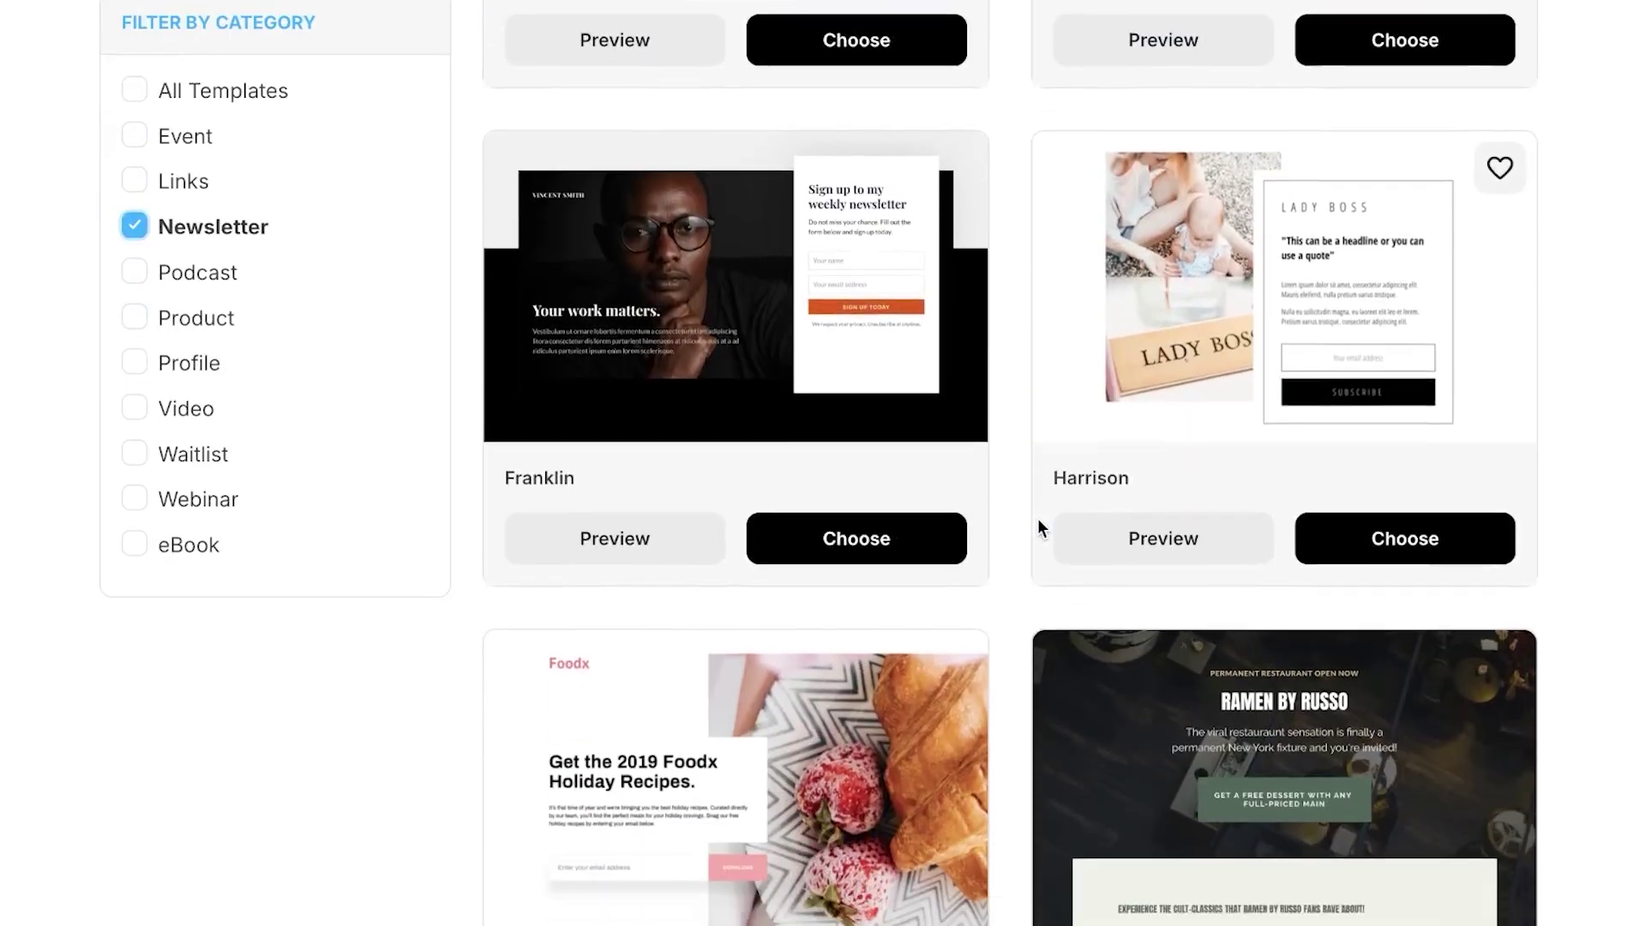
{"action": "scroll", "coordinate": [1037, 518], "scroll_direction": "down", "scroll_amount": 6}
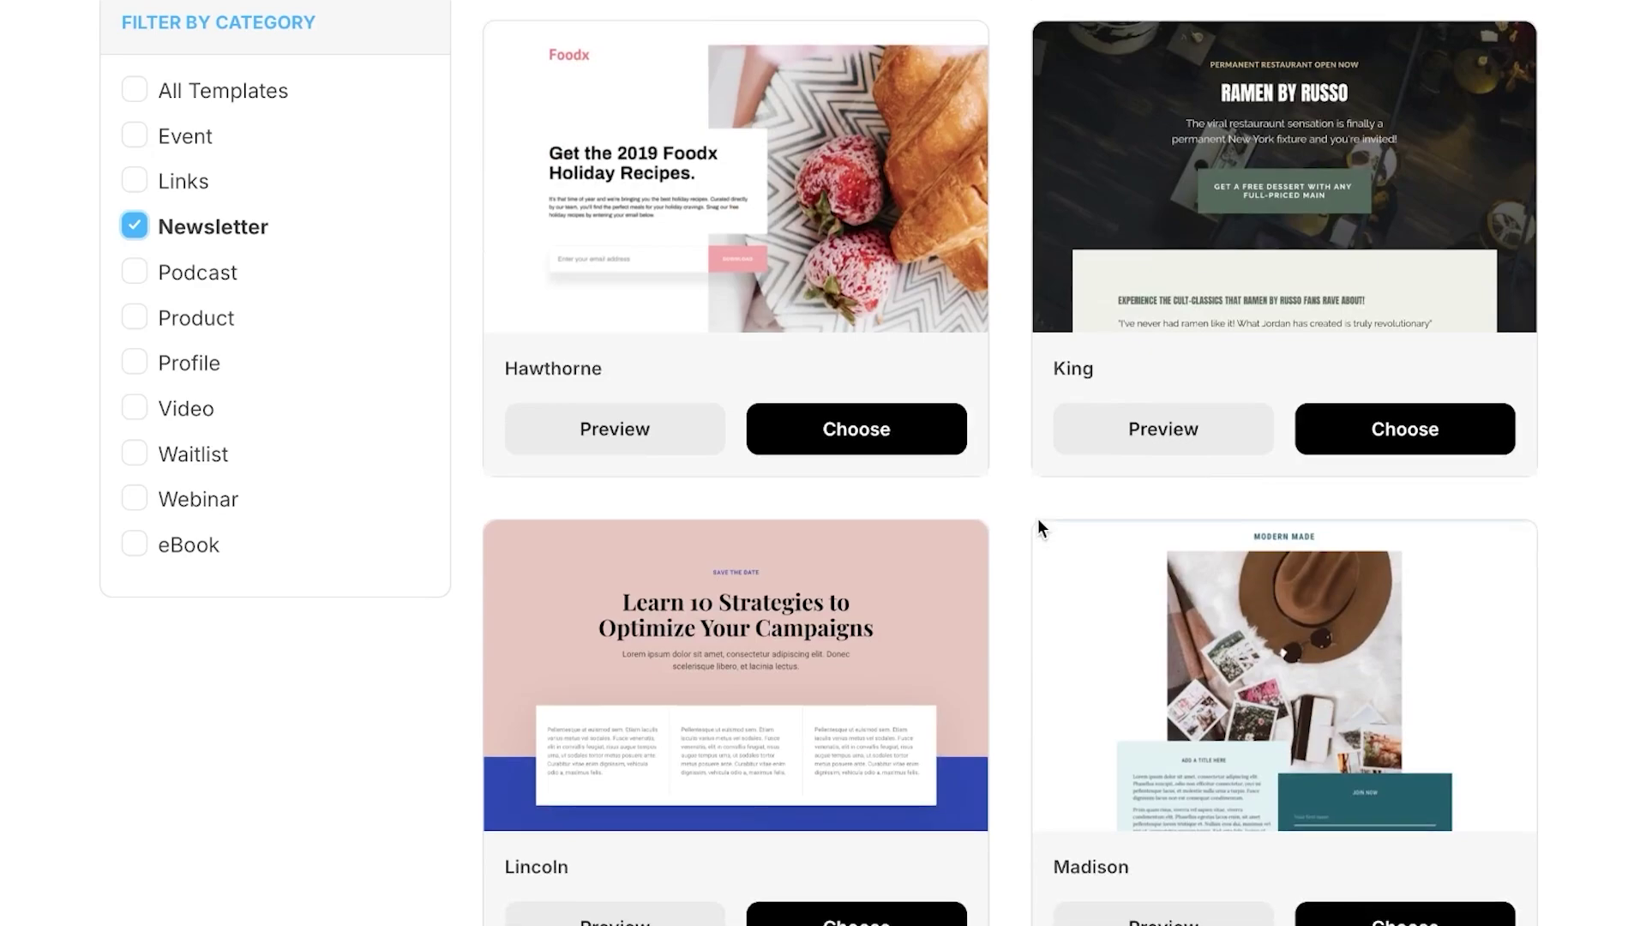
{"action": "scroll", "coordinate": [1038, 518], "scroll_direction": "up", "scroll_amount": 16}
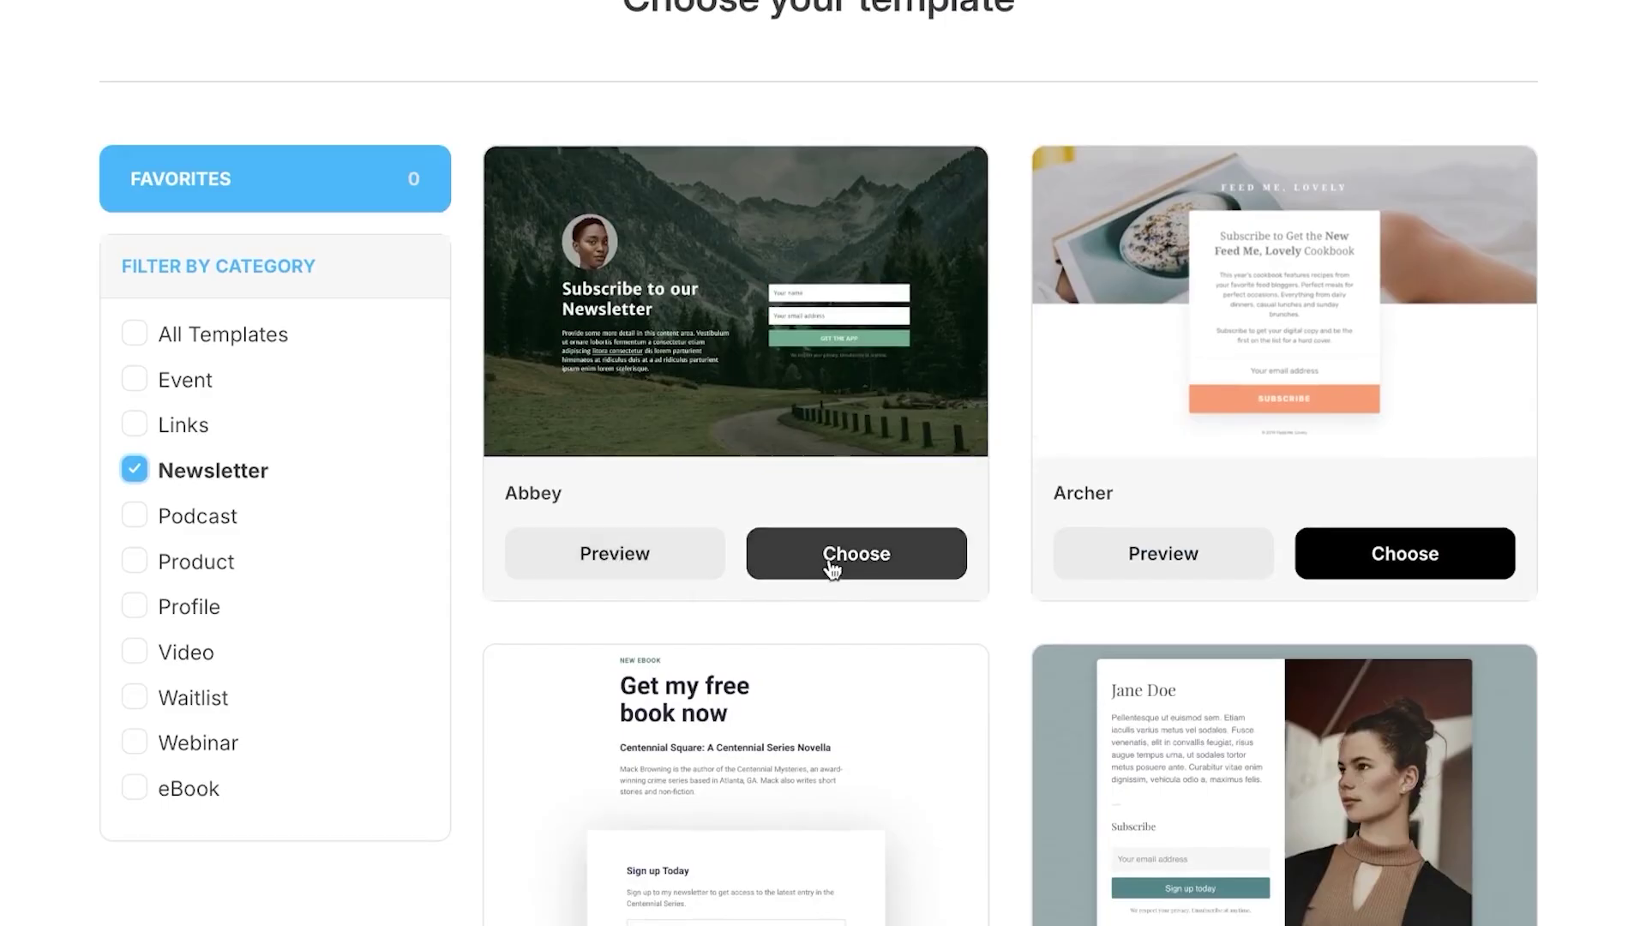
{"action": "left_click", "coordinate": [880, 566]}
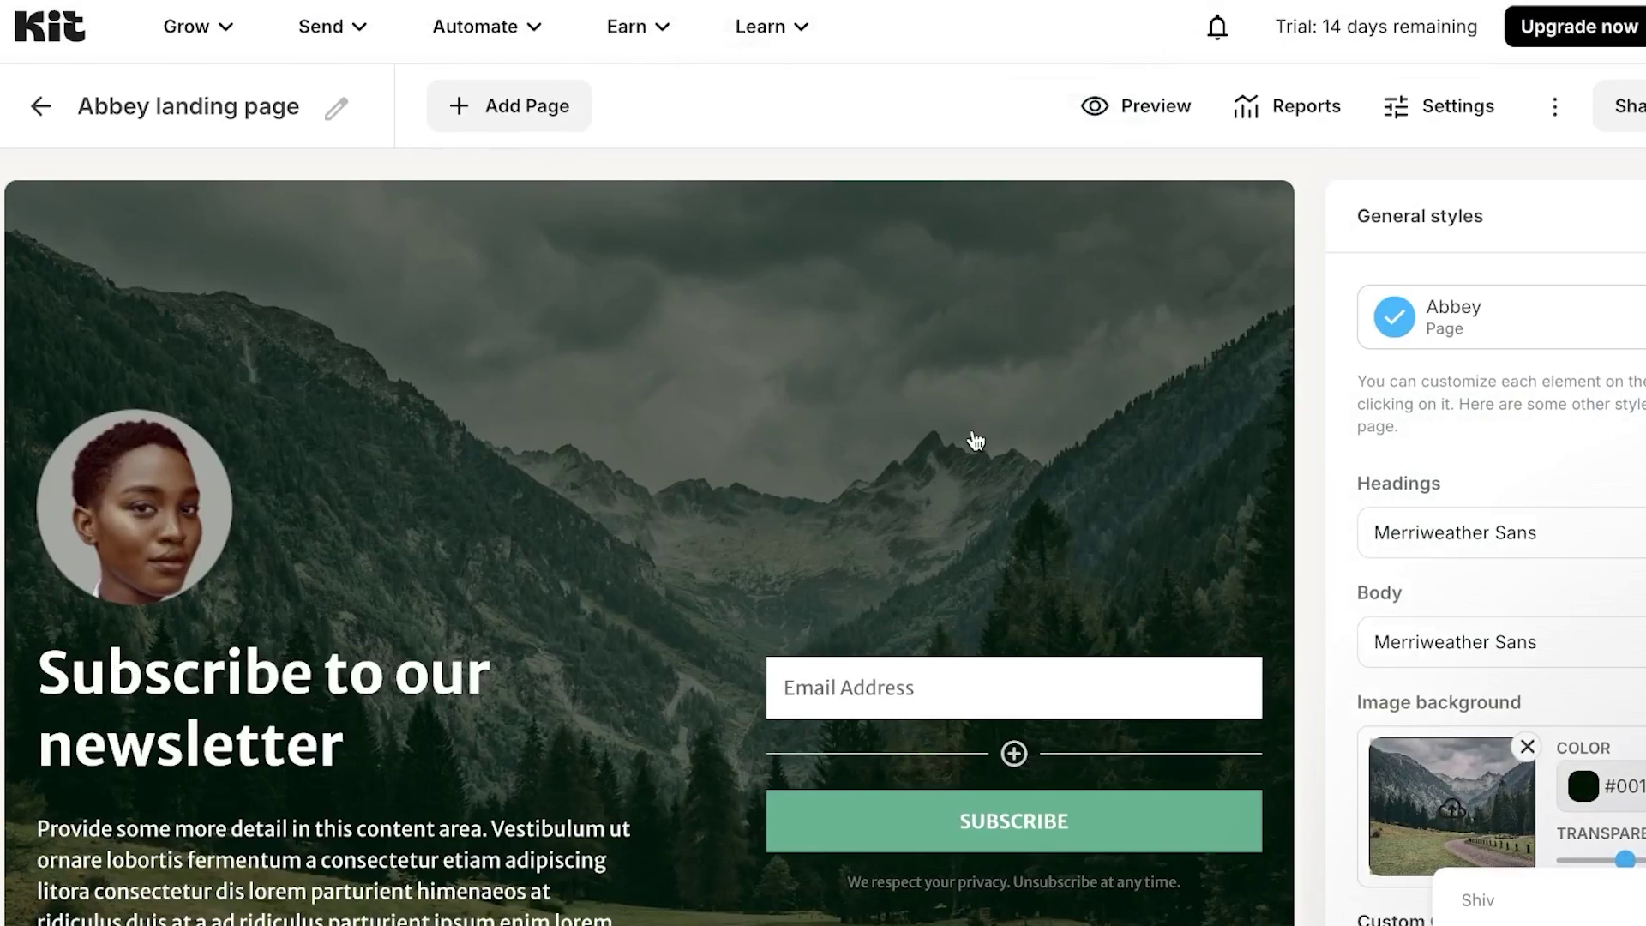
{"action": "scroll", "coordinate": [950, 491], "scroll_direction": "down", "scroll_amount": 3}
{"action": "scroll", "coordinate": [951, 490], "scroll_direction": "up", "scroll_amount": 3}
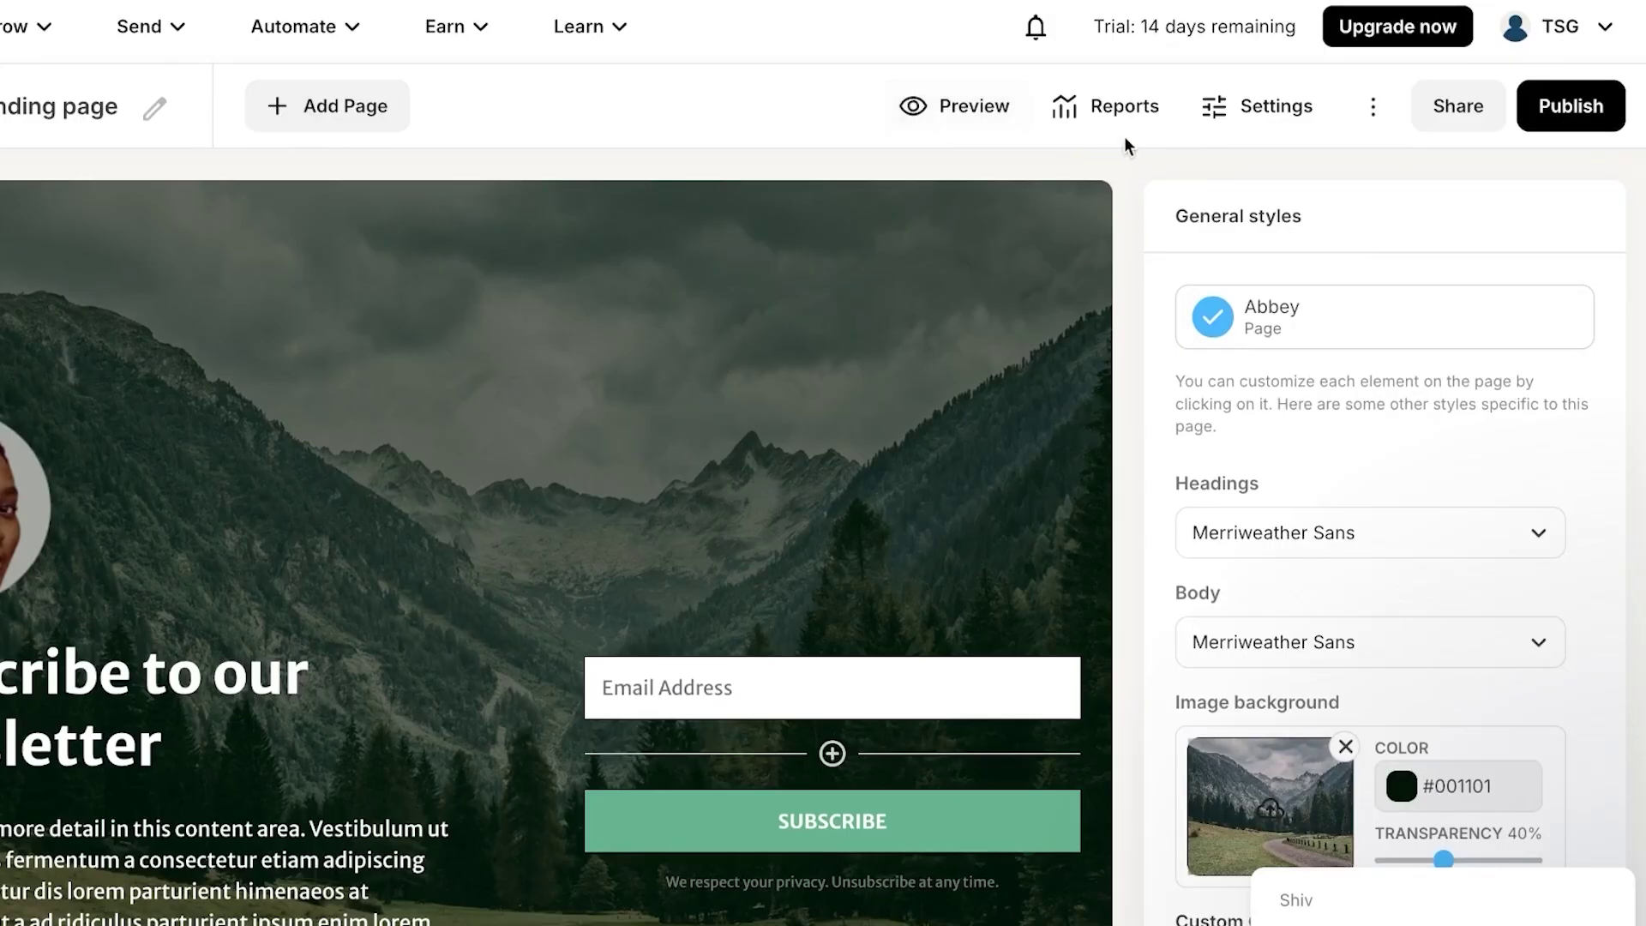
{"action": "scroll", "coordinate": [1275, 609], "scroll_direction": "down", "scroll_amount": 2}
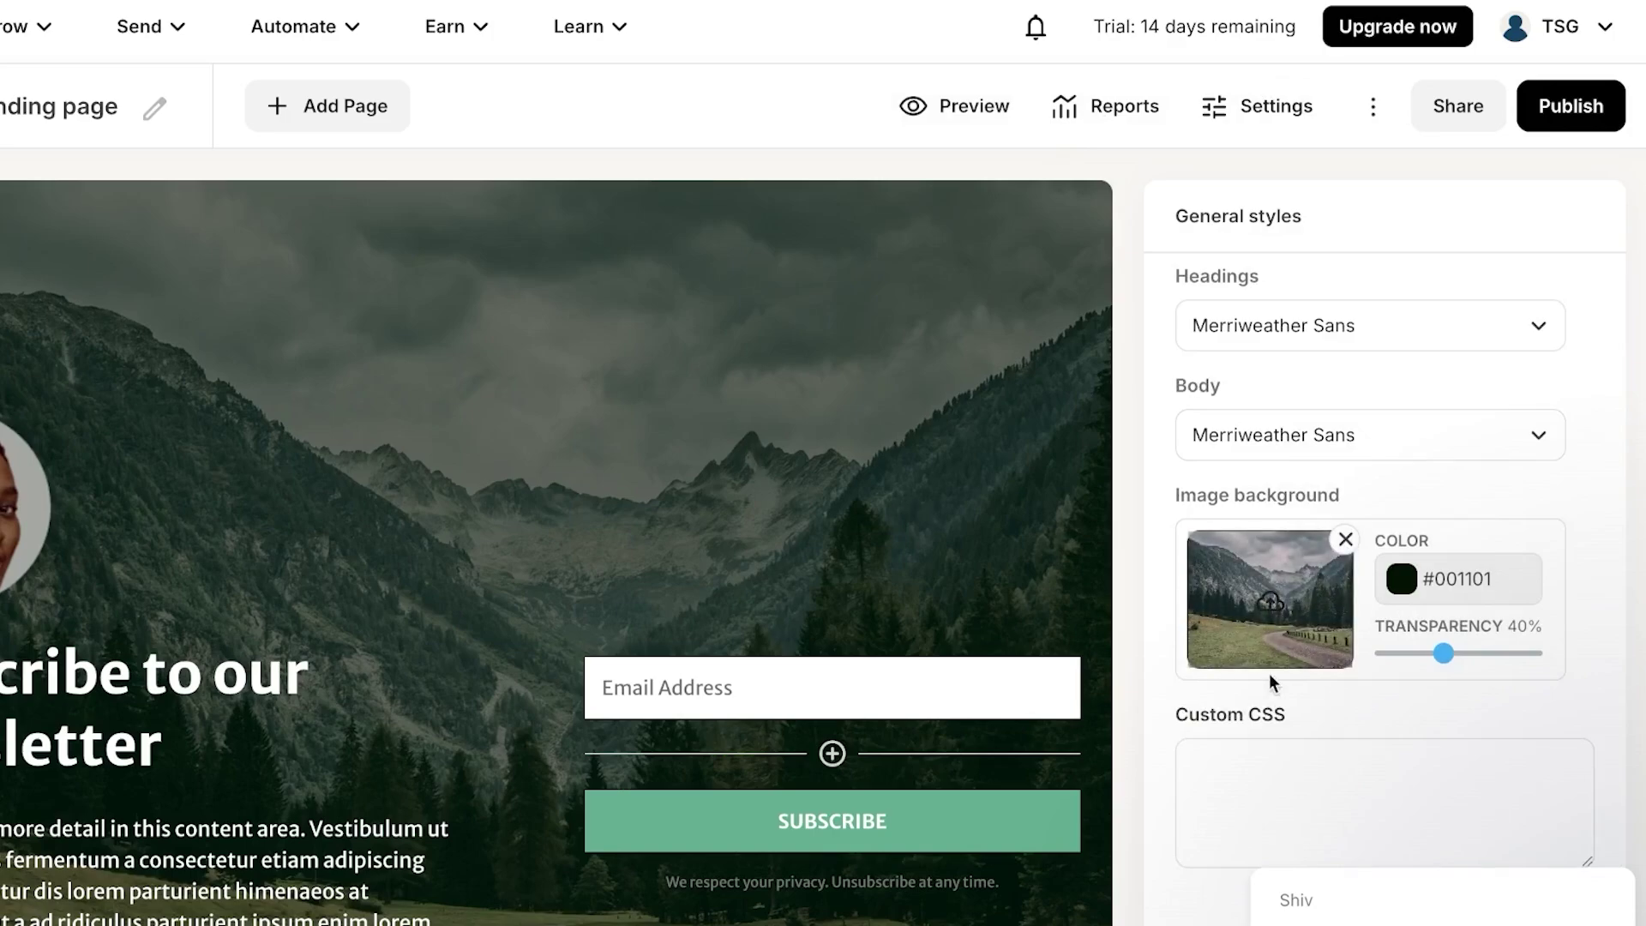
{"action": "left_click", "coordinate": [1401, 583]}
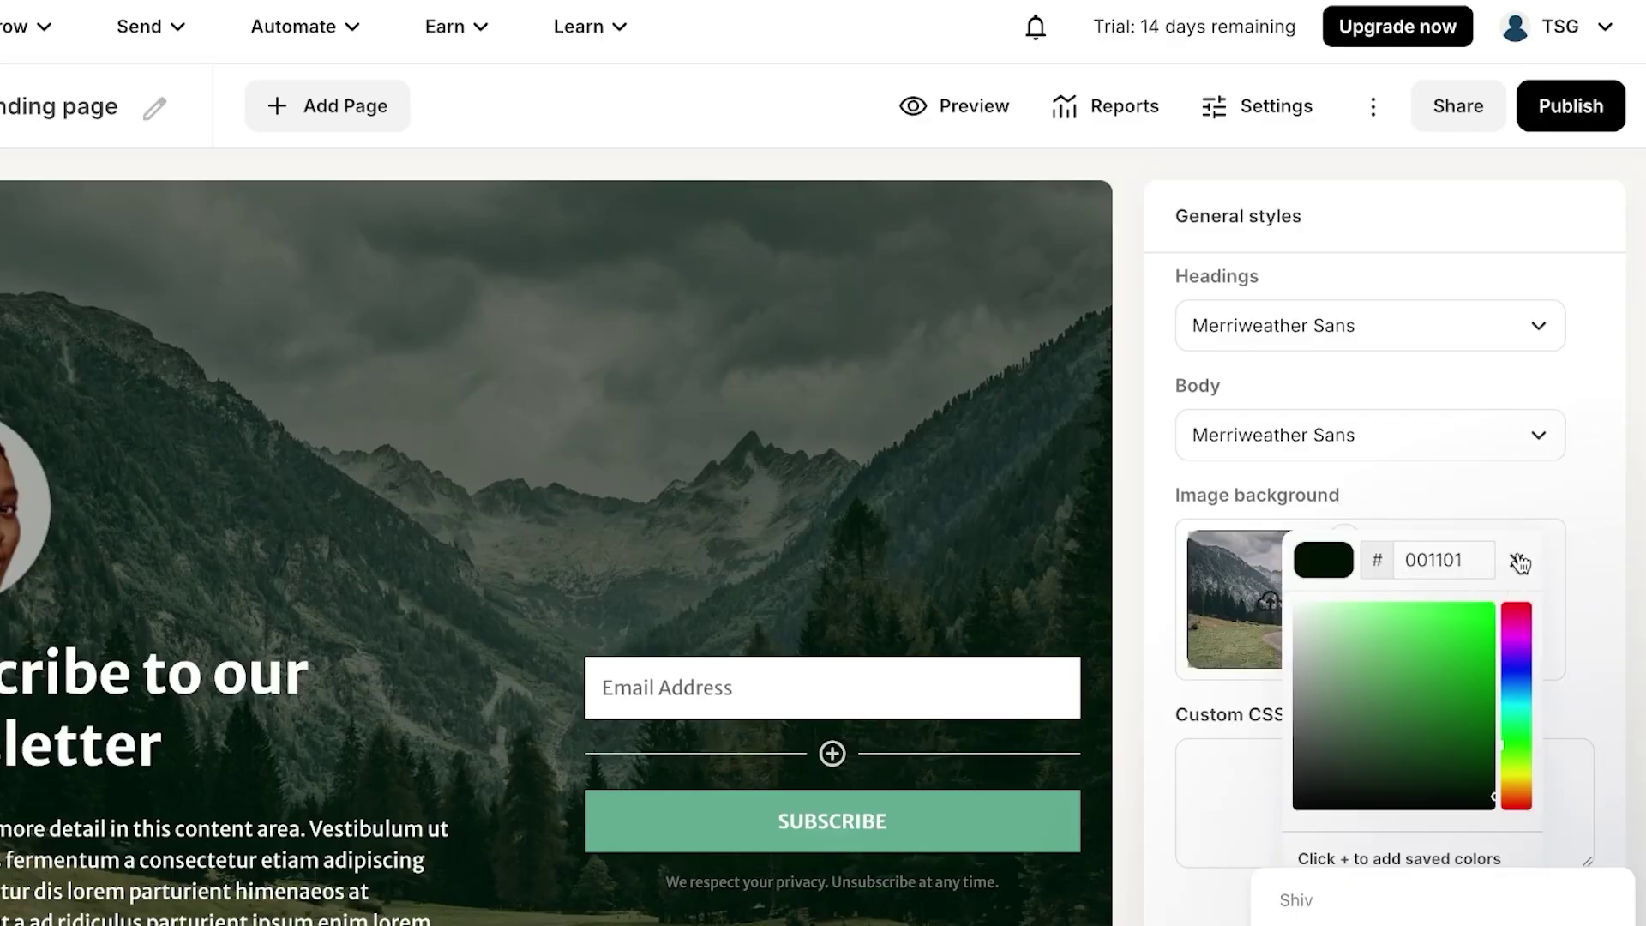
{"action": "left_click", "coordinate": [1516, 560]}
{"action": "scroll", "coordinate": [1242, 466], "scroll_direction": "up", "scroll_amount": 2}
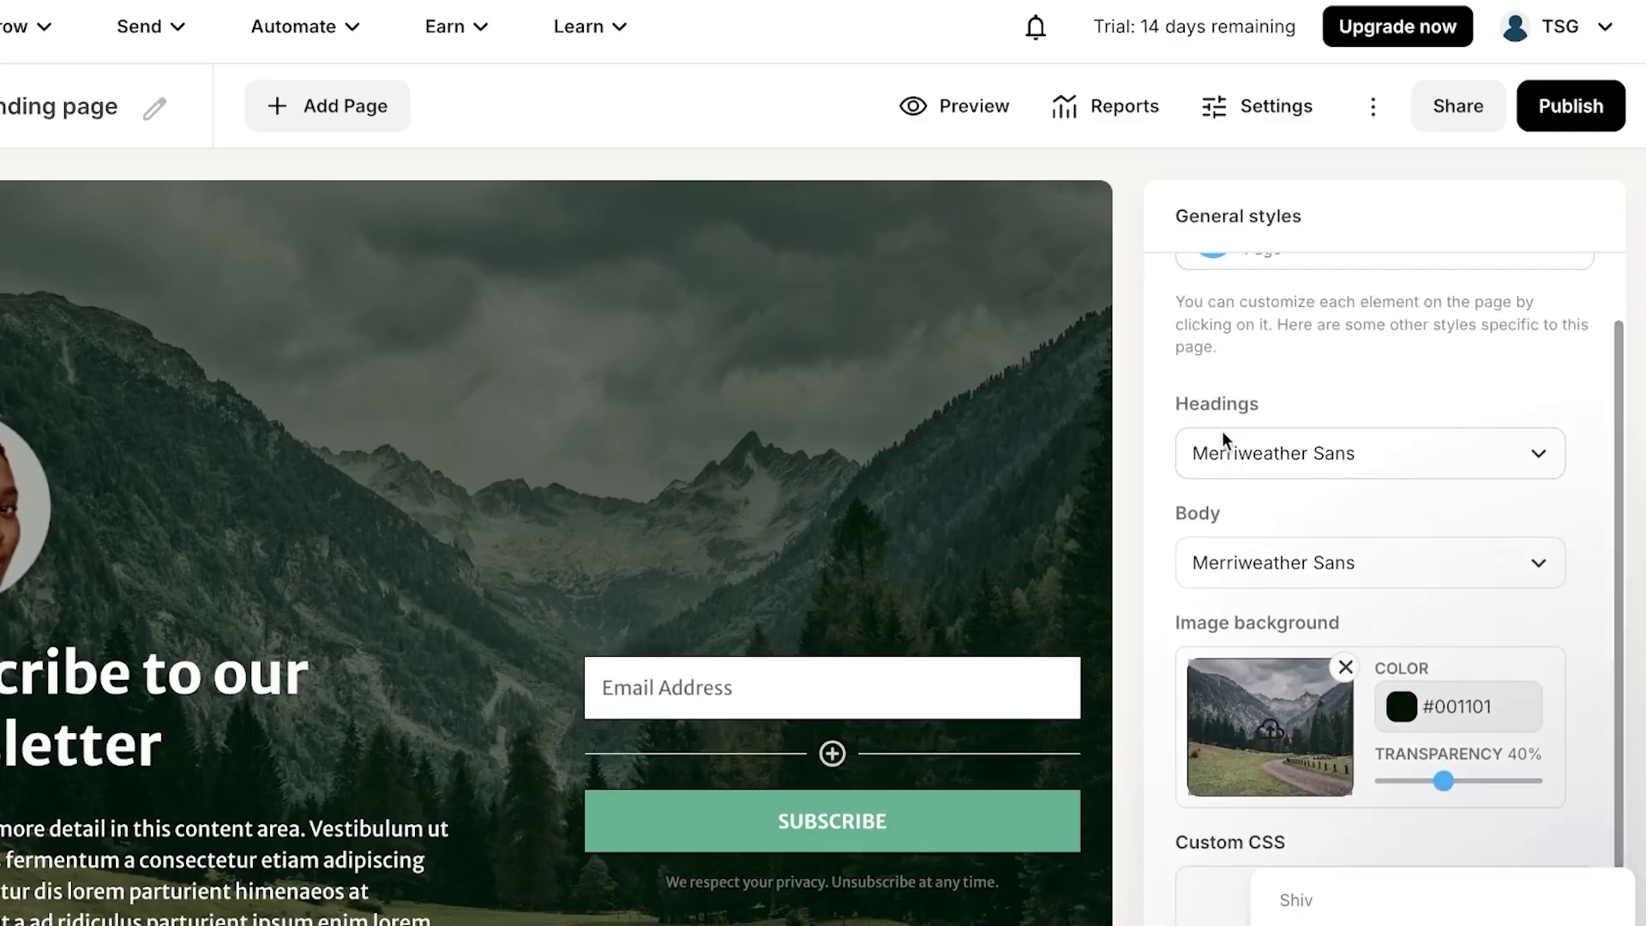
{"action": "left_click", "coordinate": [1297, 453]}
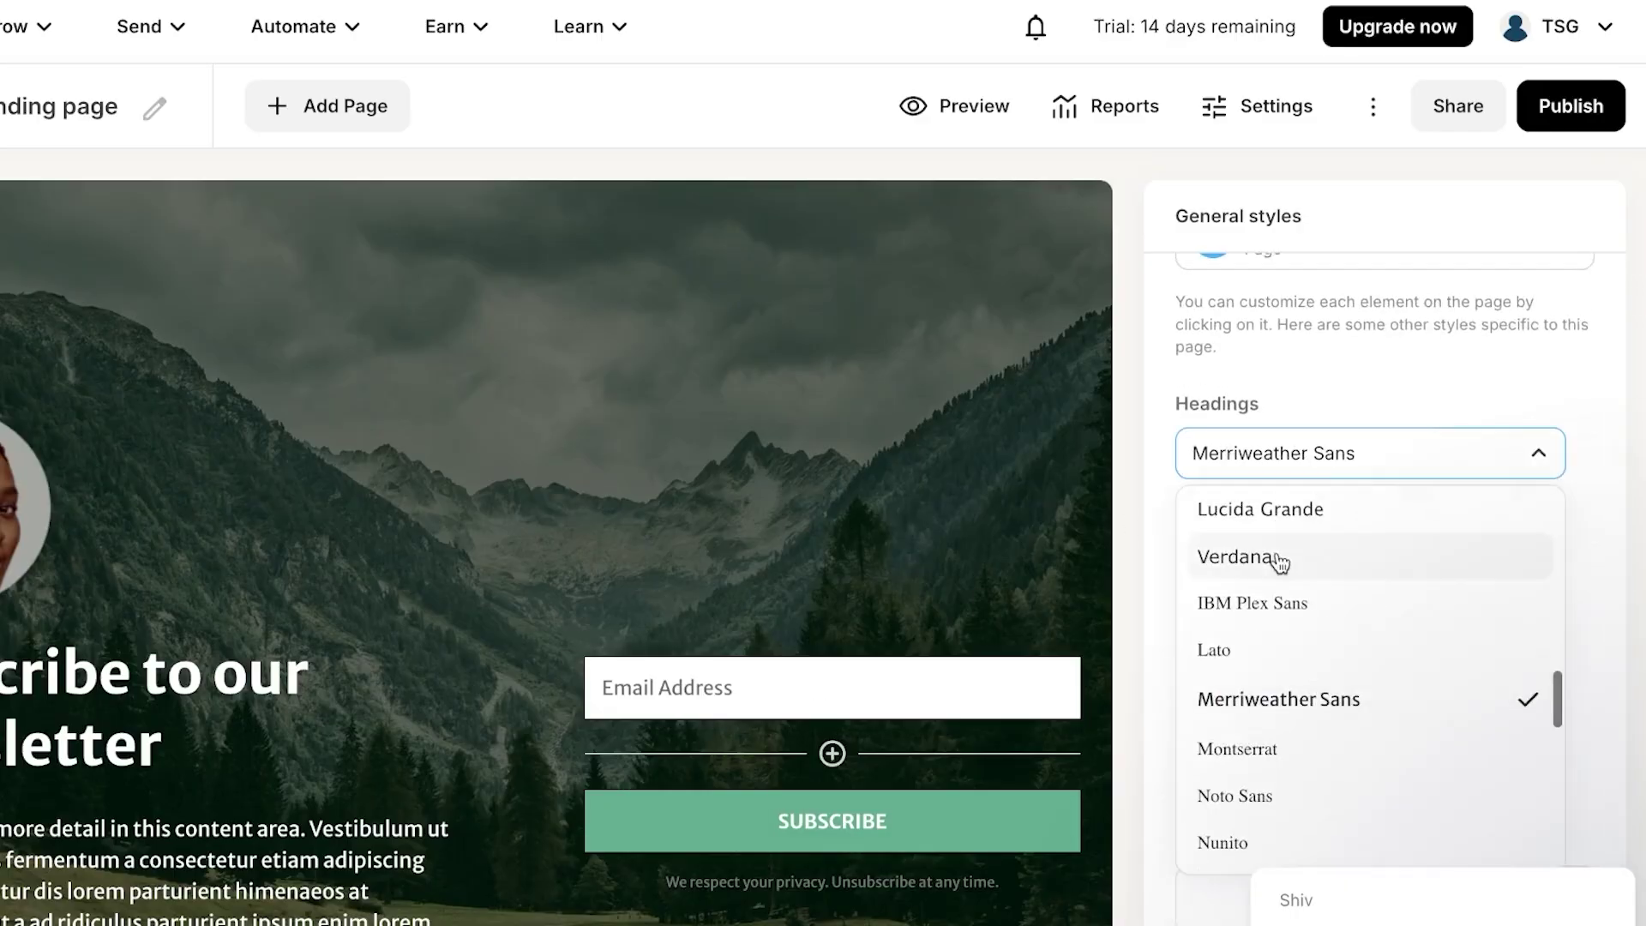
{"action": "left_click", "coordinate": [1276, 703]}
{"action": "scroll", "coordinate": [1295, 600], "scroll_direction": "down", "scroll_amount": 2}
{"action": "scroll", "coordinate": [1284, 686], "scroll_direction": "down", "scroll_amount": 3}
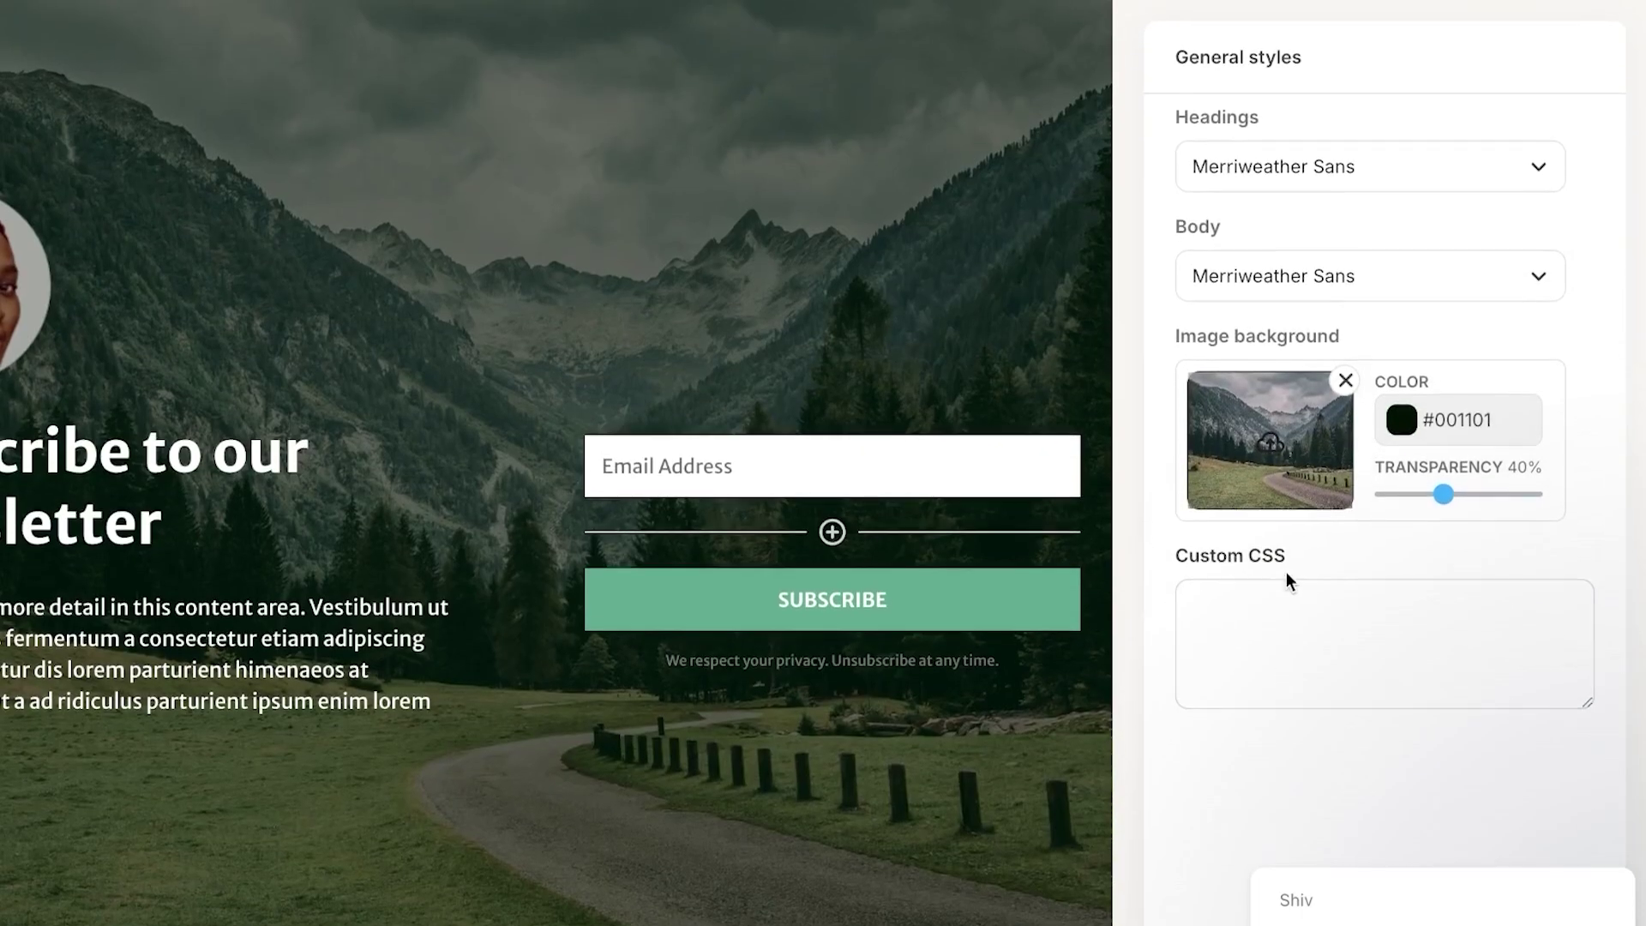
- Add a First Name custom field to the form and drag it above Email Address
{"action": "left_click", "coordinate": [774, 467]}
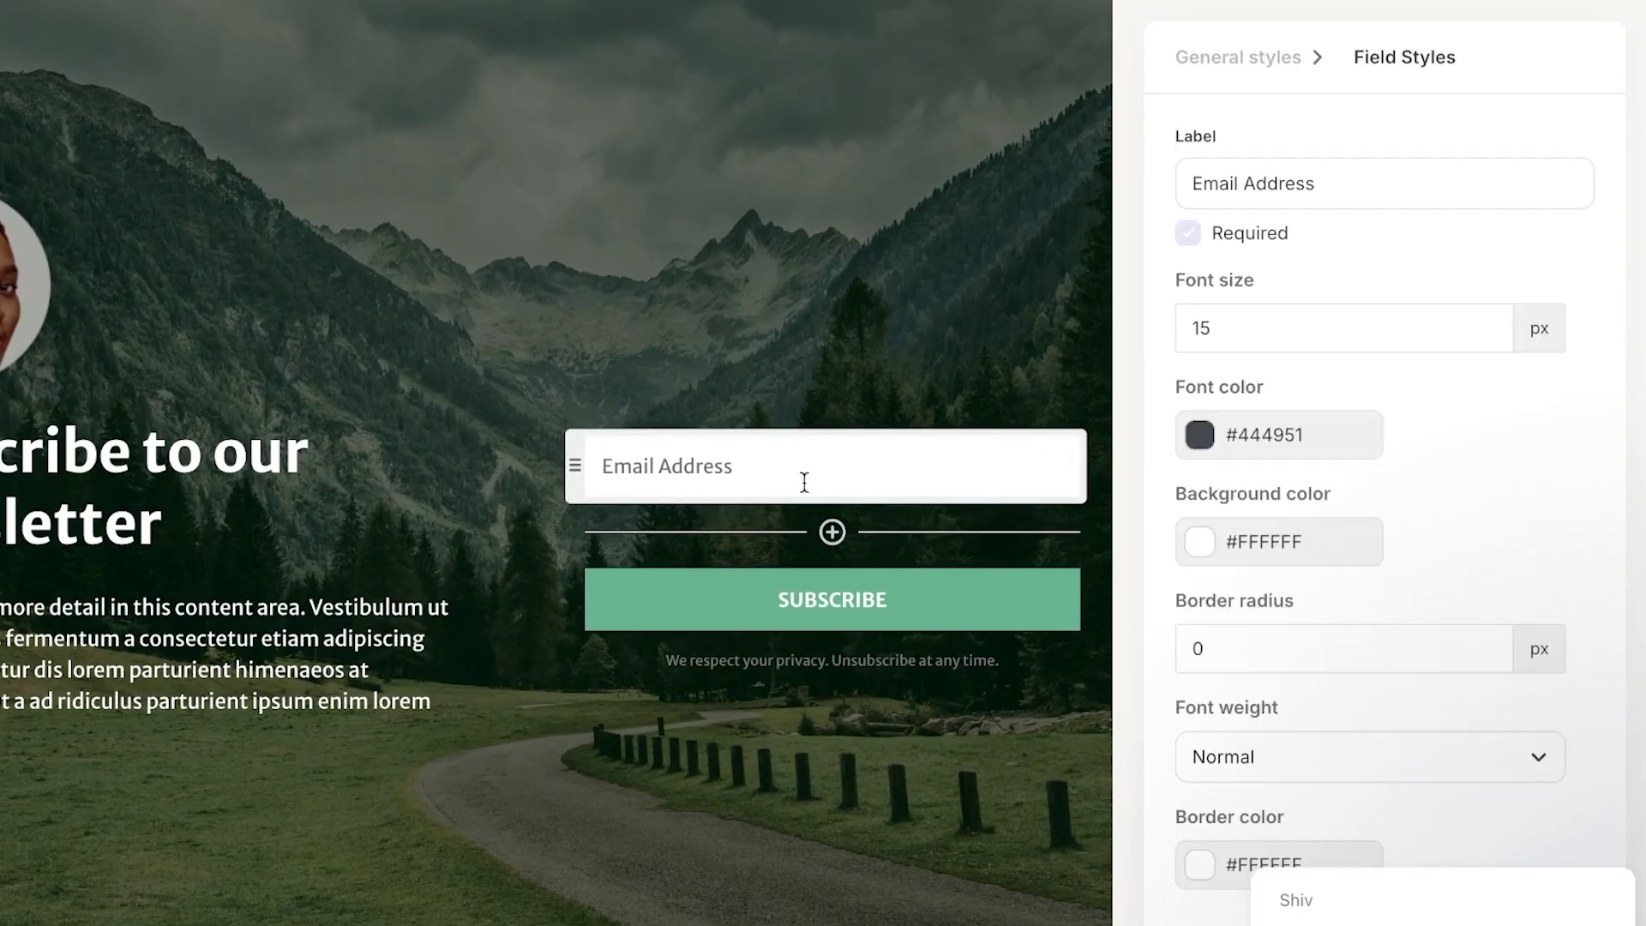
{"action": "left_click", "coordinate": [832, 532]}
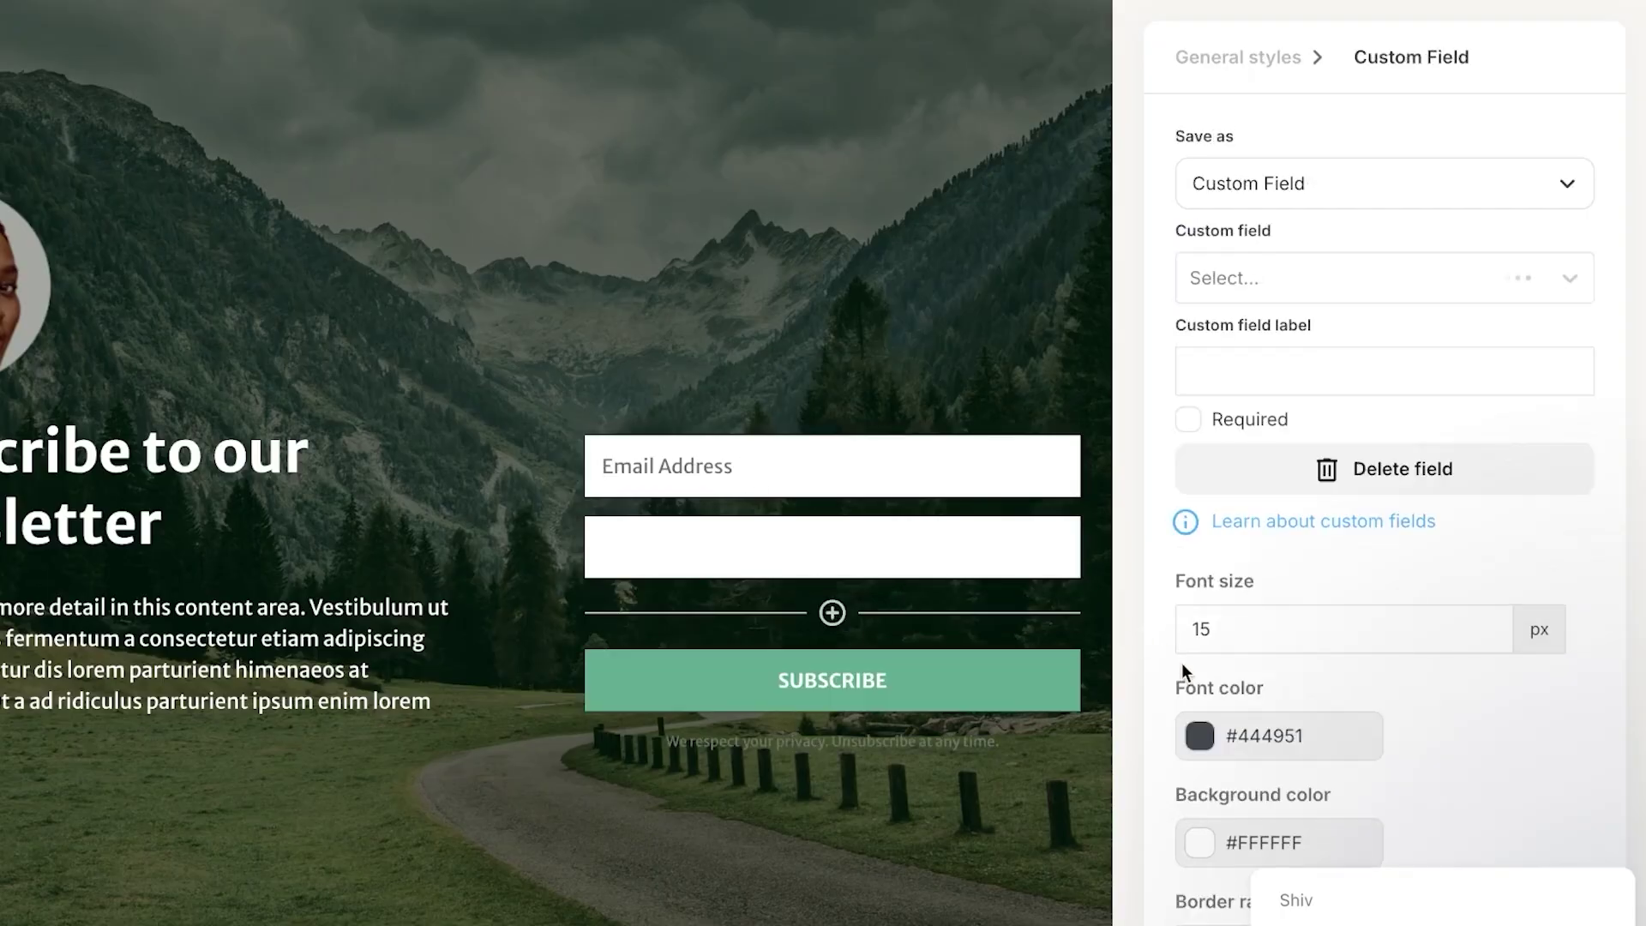
{"action": "left_click", "coordinate": [1314, 194]}
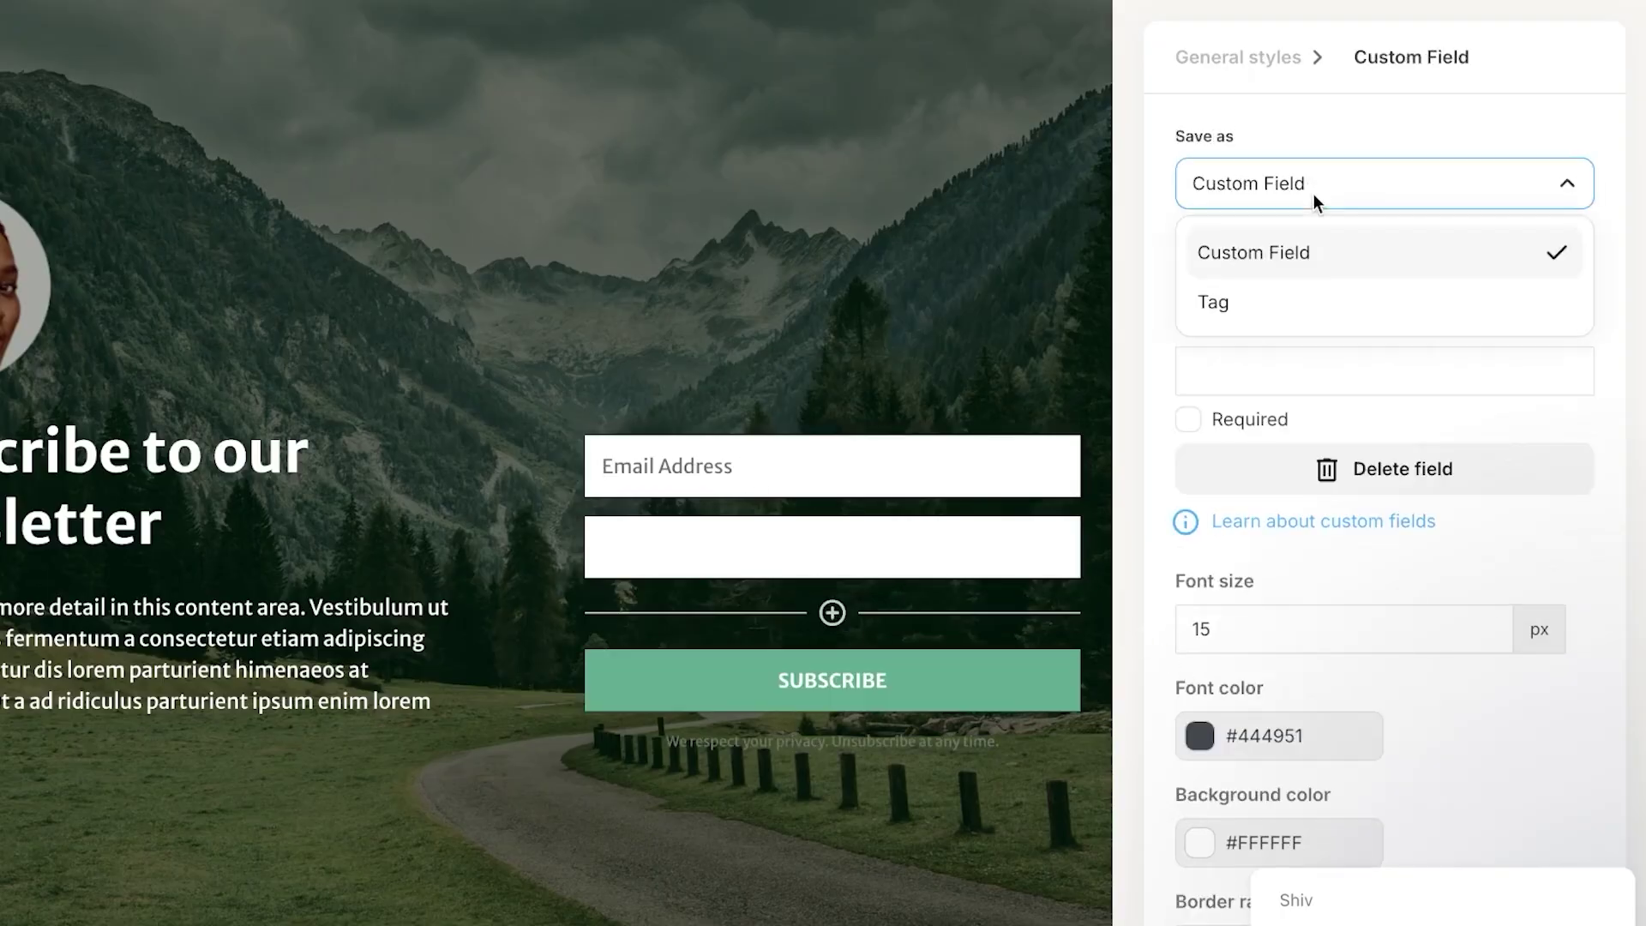
{"action": "left_click", "coordinate": [1279, 271]}
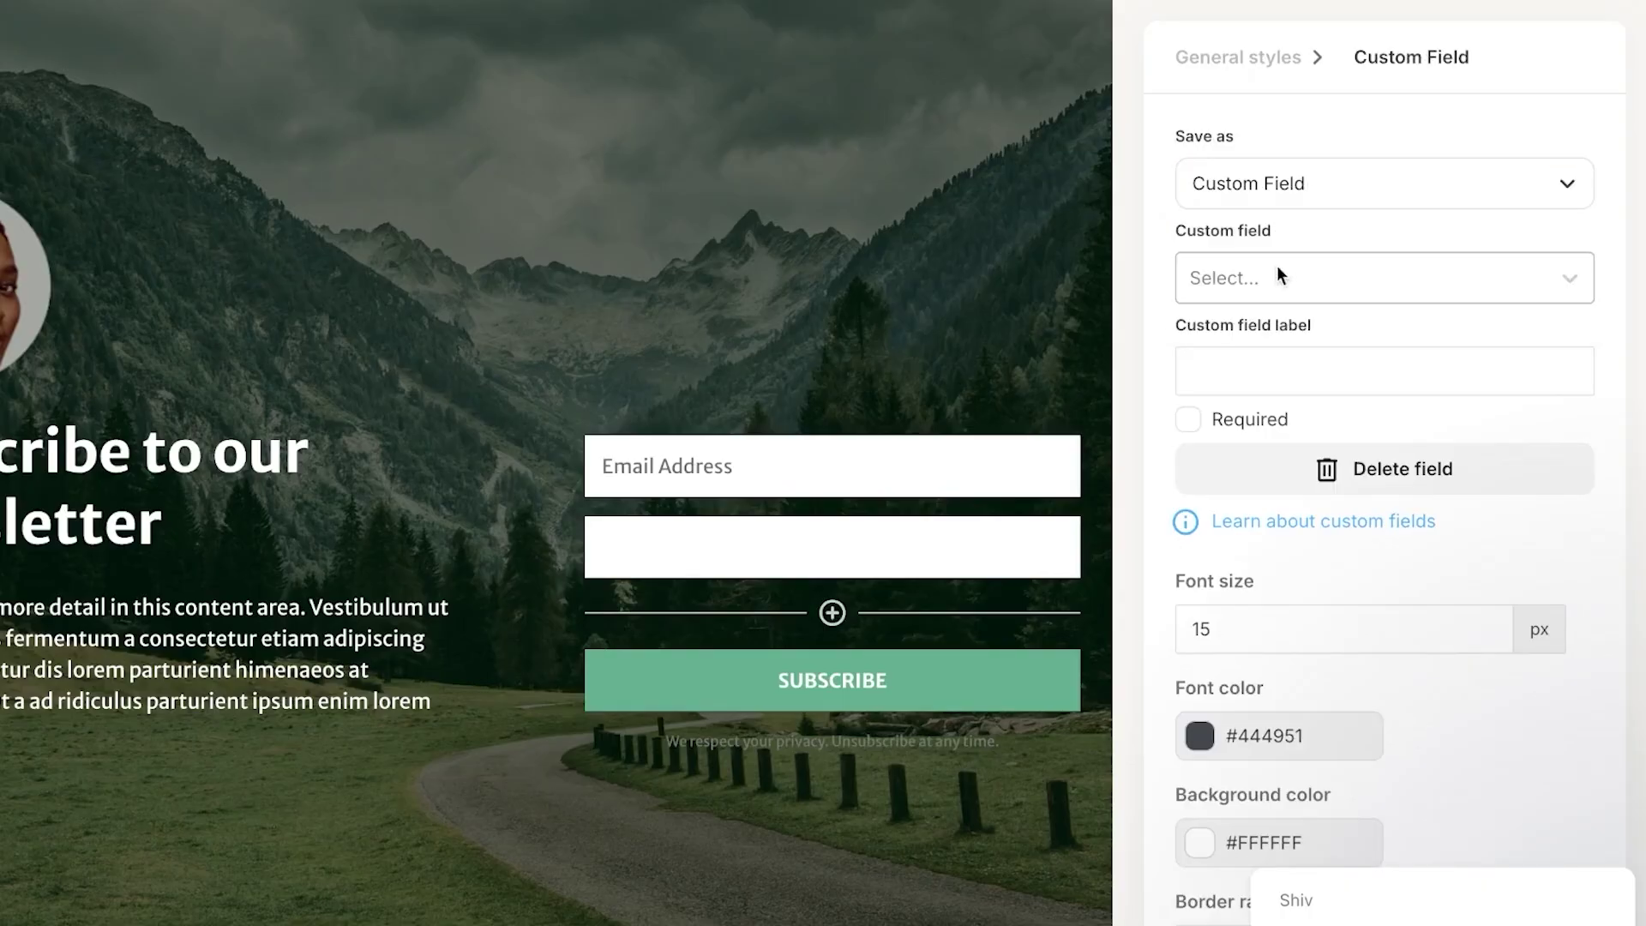
{"action": "left_click", "coordinate": [1263, 287]}
{"action": "left_click", "coordinate": [1284, 340]}
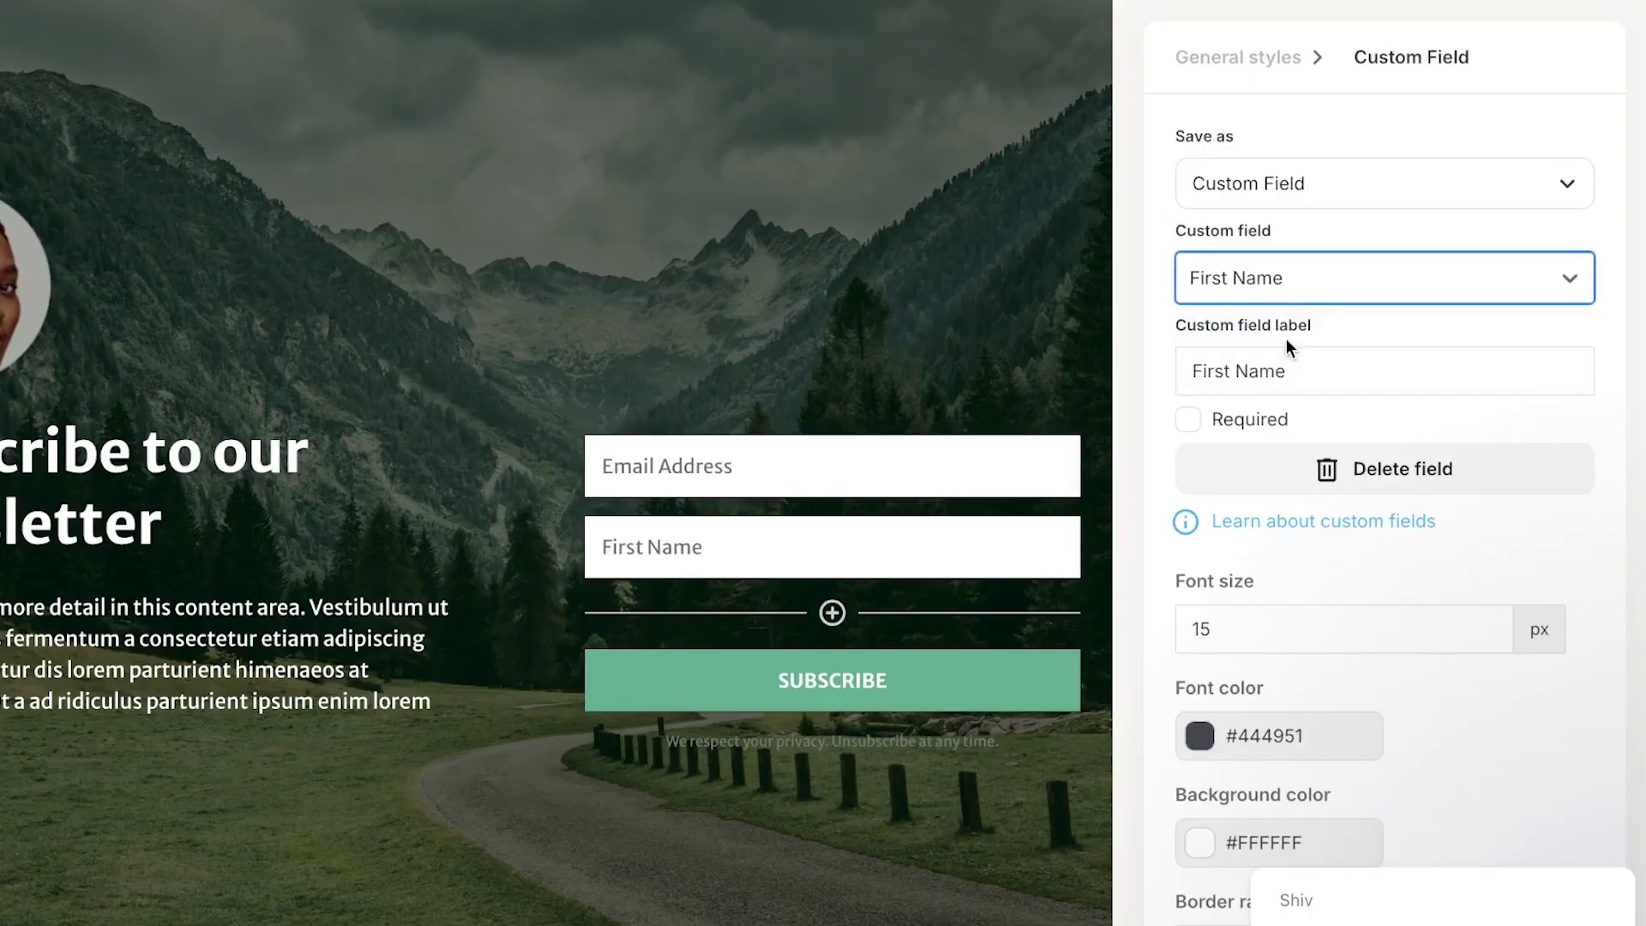
{"action": "left_click", "coordinate": [763, 553]}
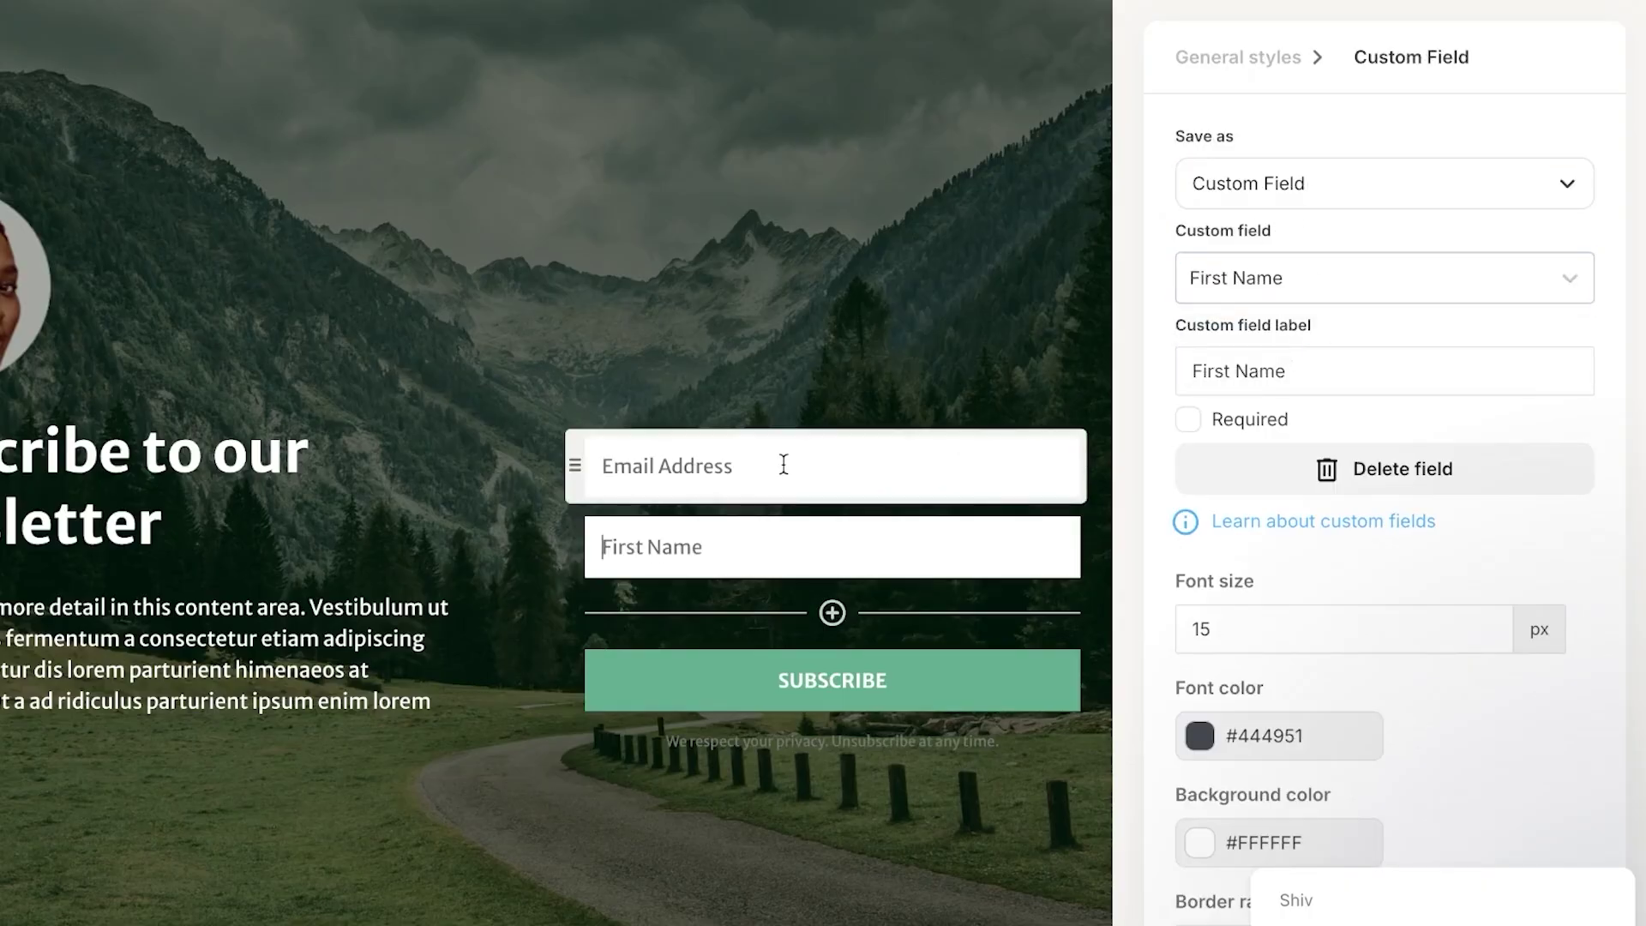
{"action": "left_click_drag", "start_coordinate": [576, 541], "coordinate": [592, 431]}
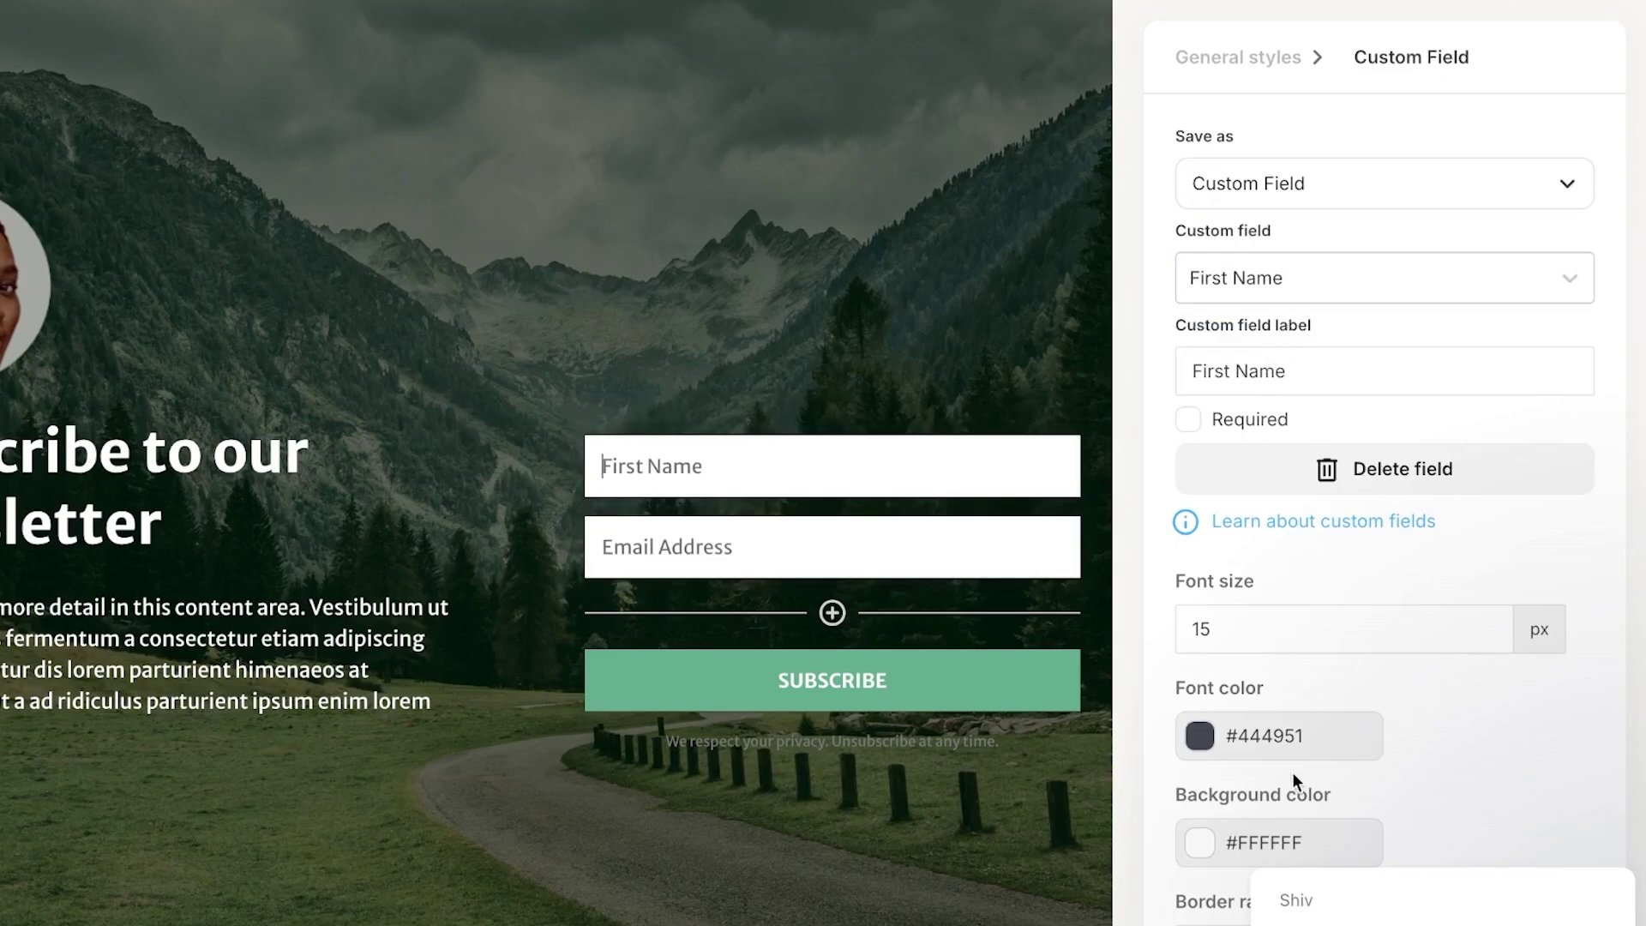
{"action": "left_click", "coordinate": [917, 751]}
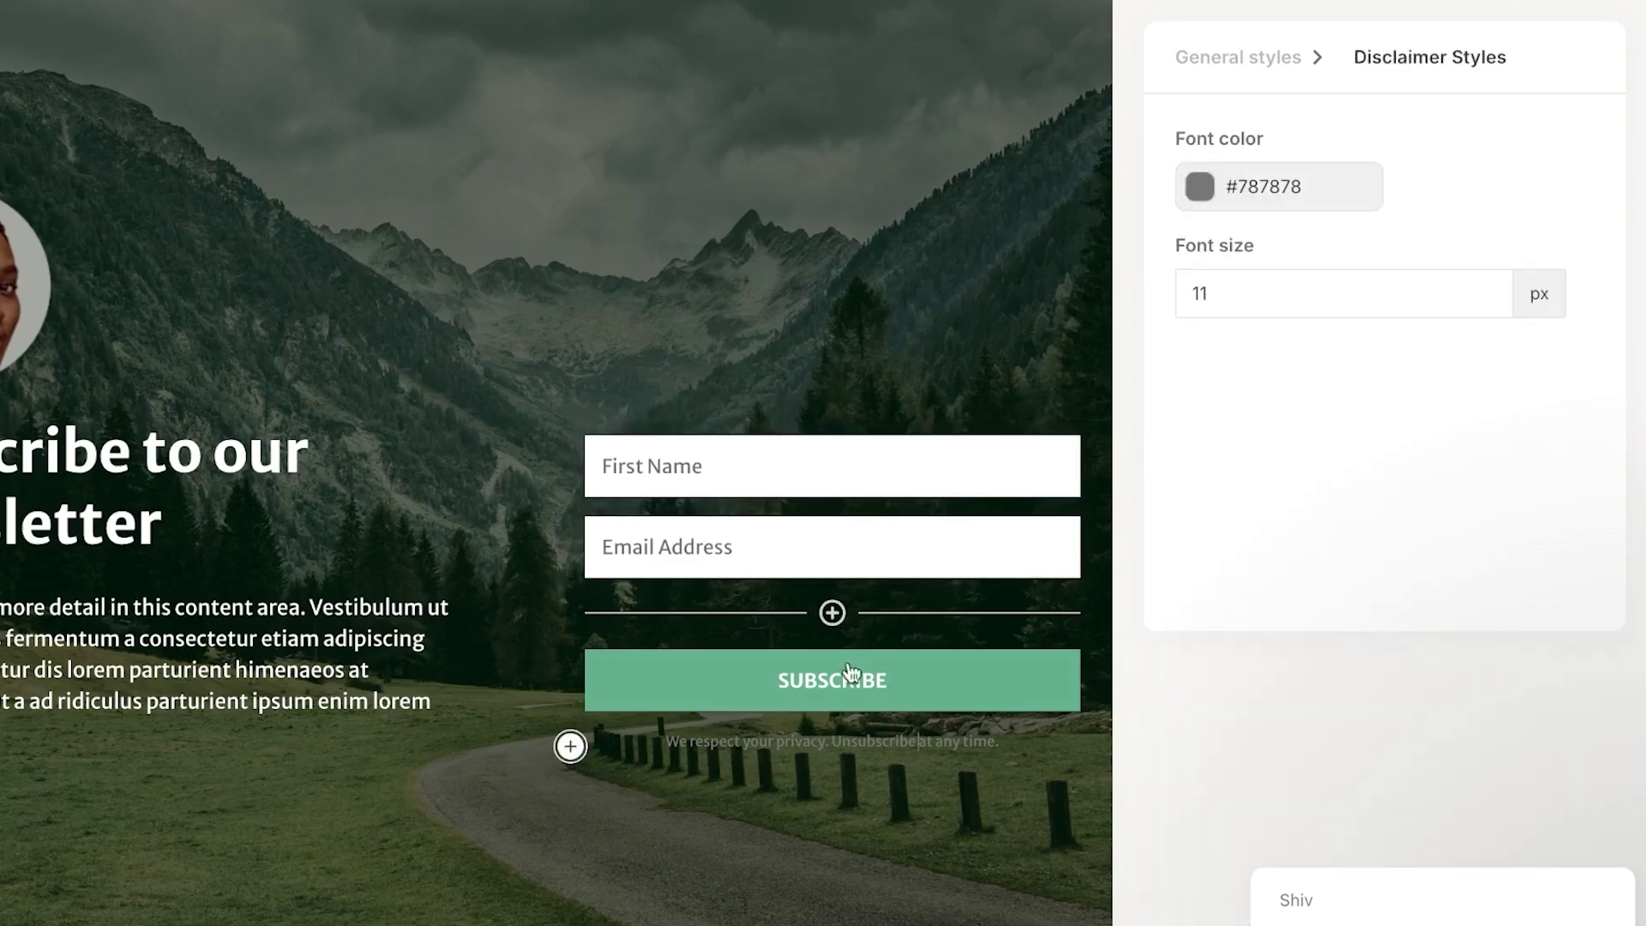
- Change the button to read 'SUBSCRIBE NOW' with background colour #005632
{"action": "left_click", "coordinate": [798, 693]}
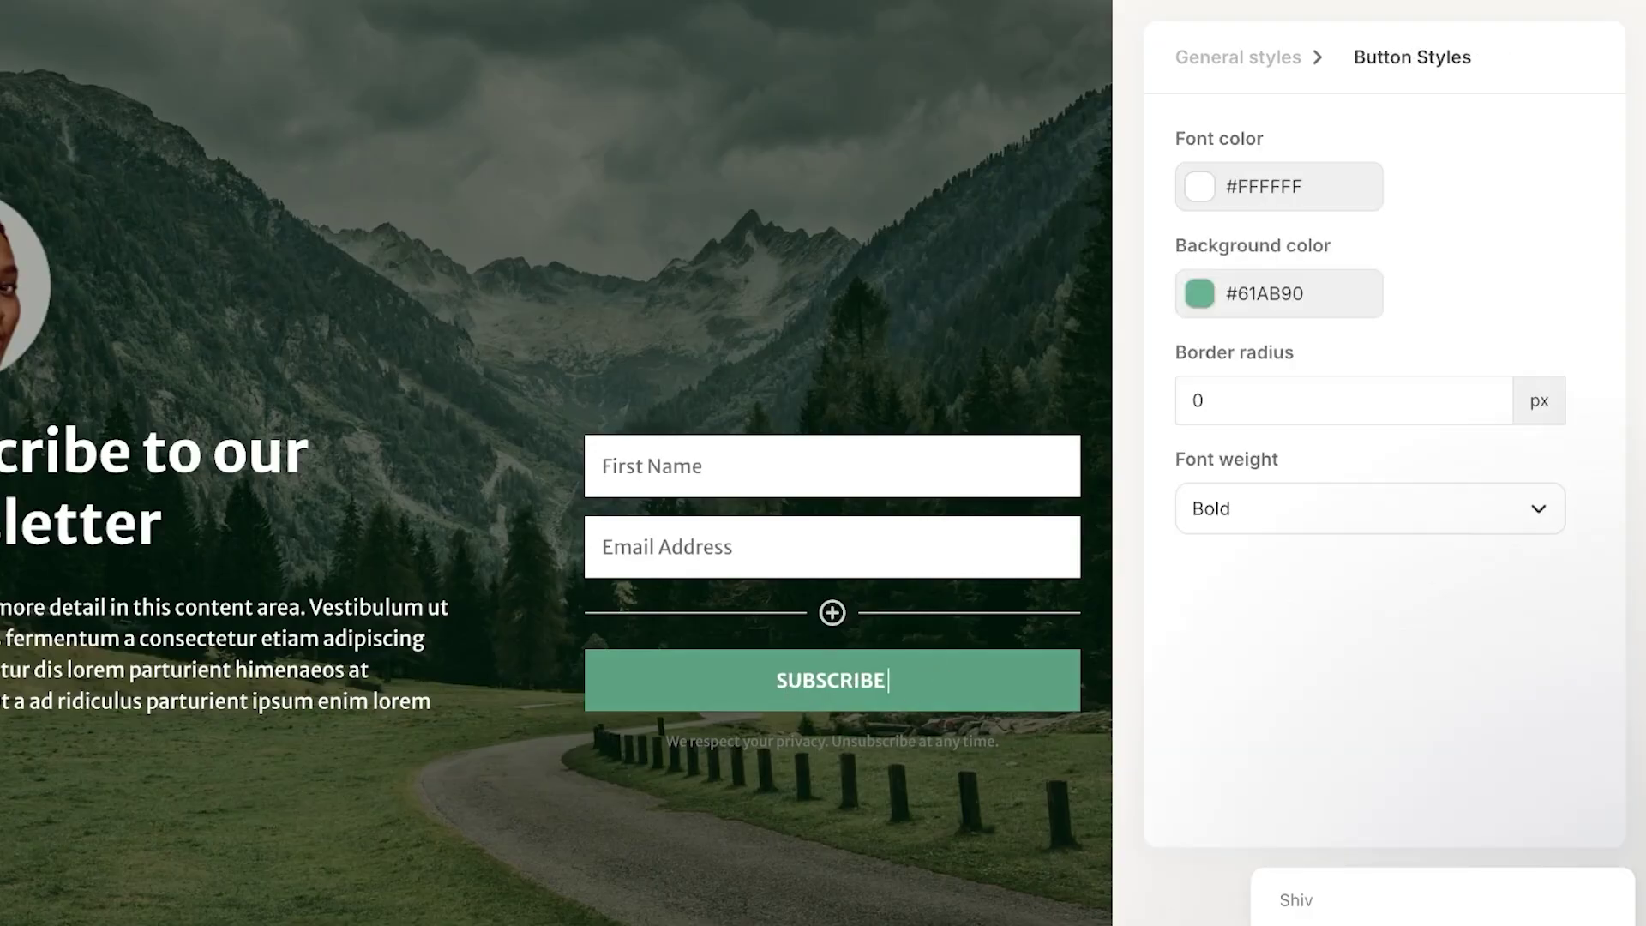
{"action": "type", "text": "NOW"}
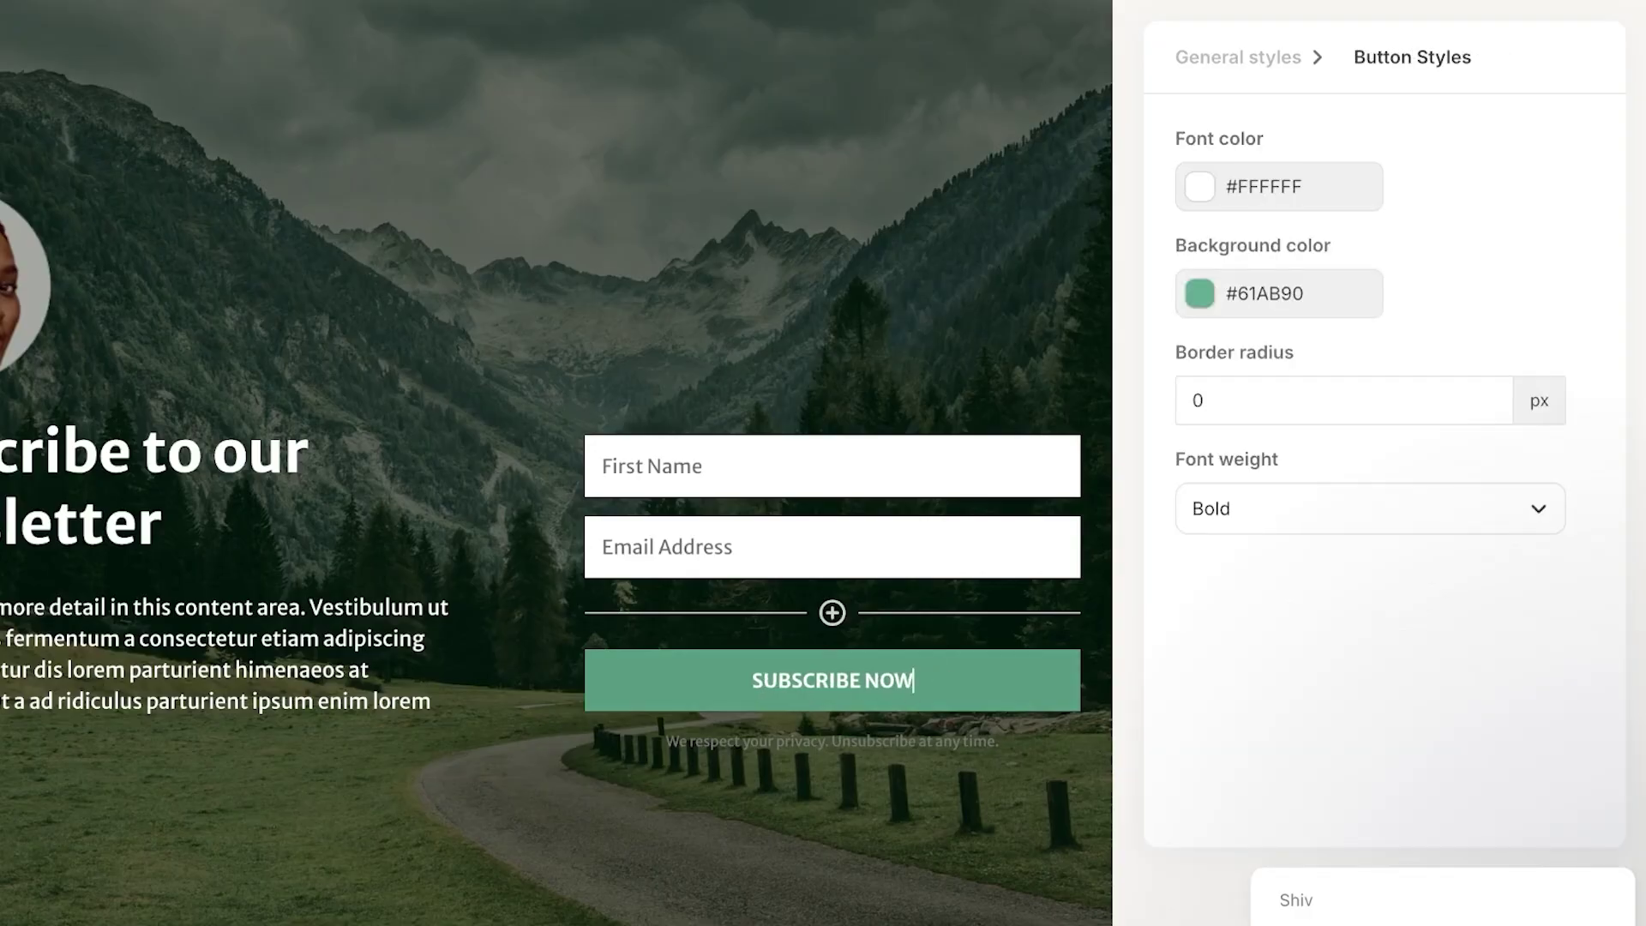
{"action": "left_click", "coordinate": [1200, 294]}
{"action": "left_click_drag", "start_coordinate": [1273, 404], "coordinate": [1389, 477]}
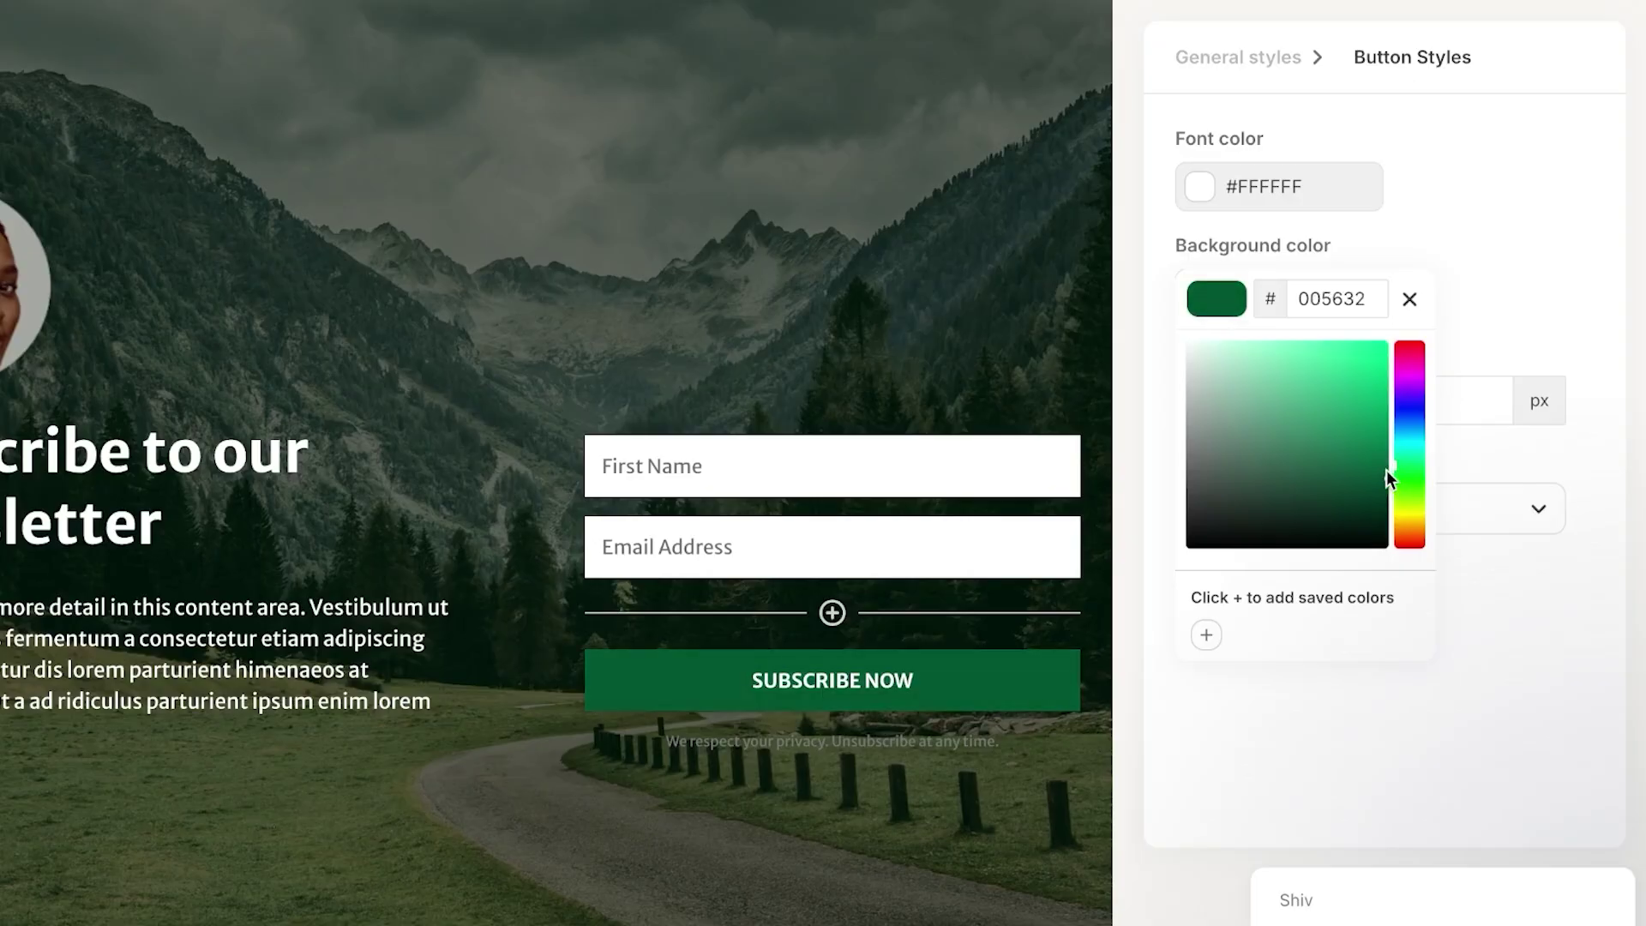
{"action": "left_click", "coordinate": [1127, 410]}
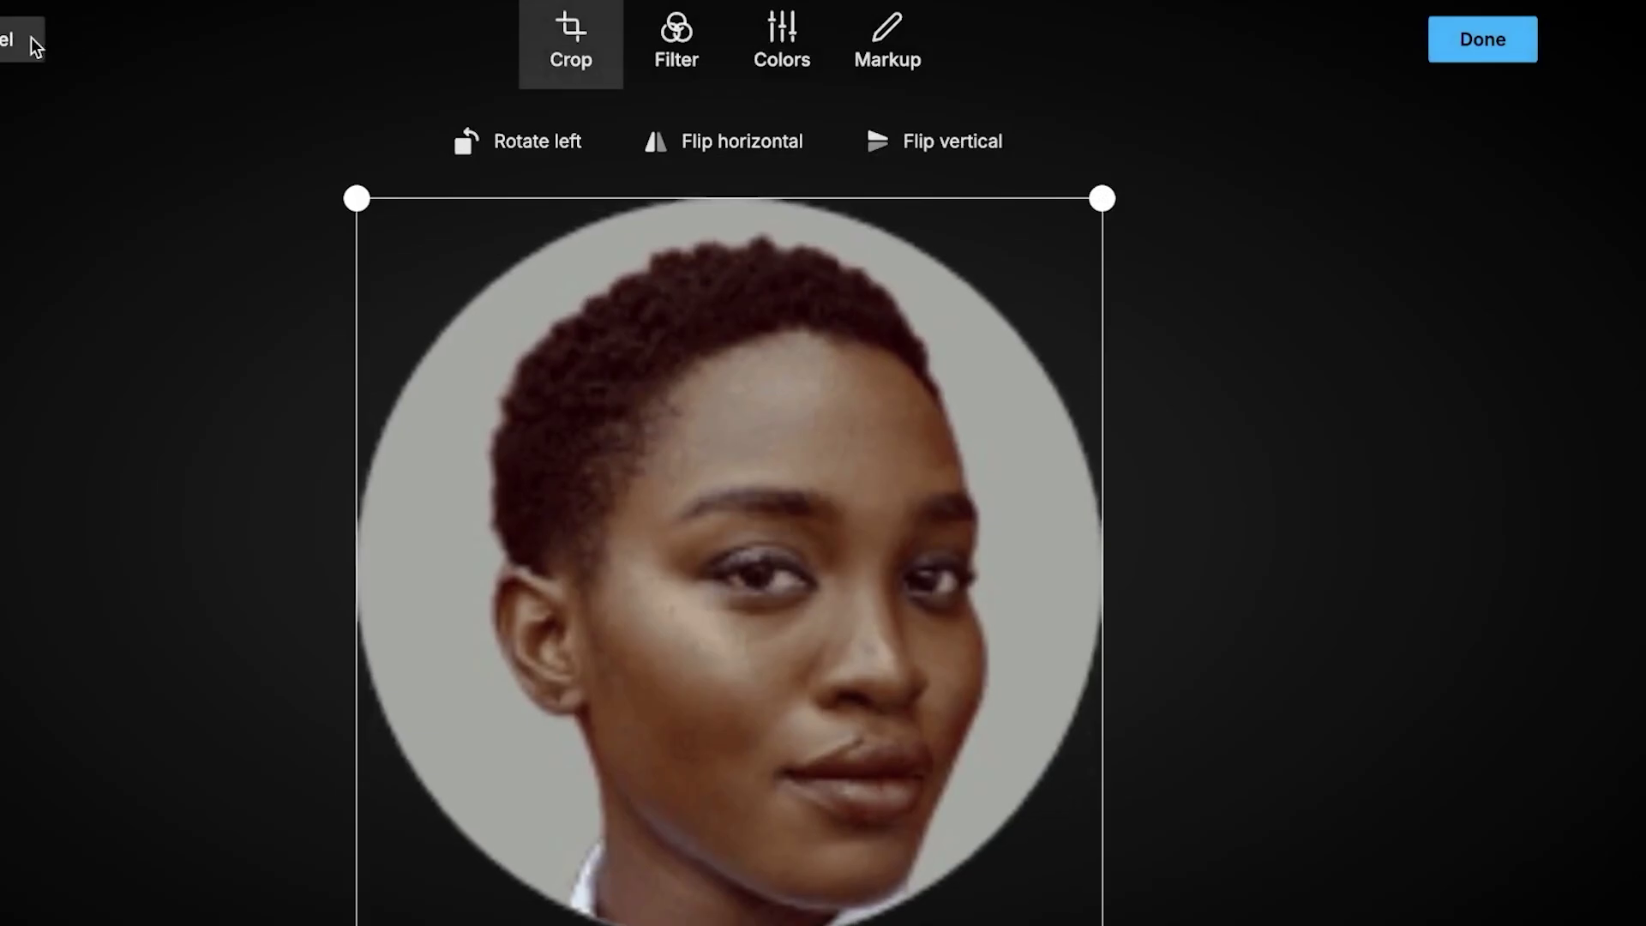
- Cancel the image editor, open the Media Gallery via Replace, and close it unchanged
{"action": "left_click", "coordinate": [26, 39]}
{"action": "left_click", "coordinate": [1481, 155]}
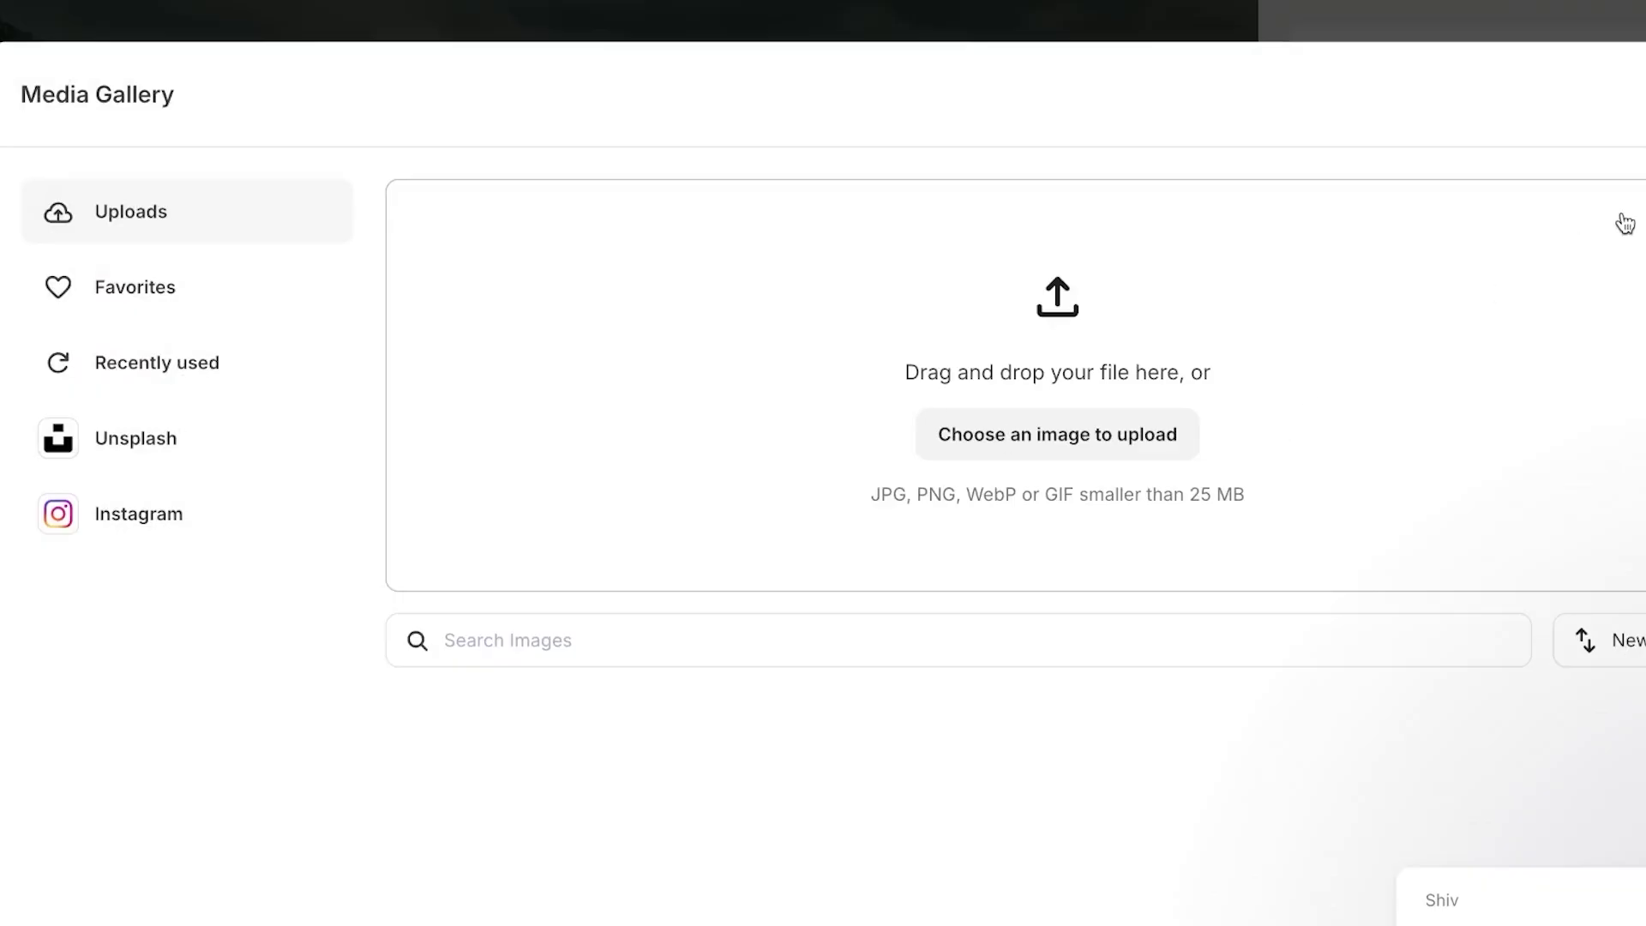
{"action": "key", "text": "Escape"}
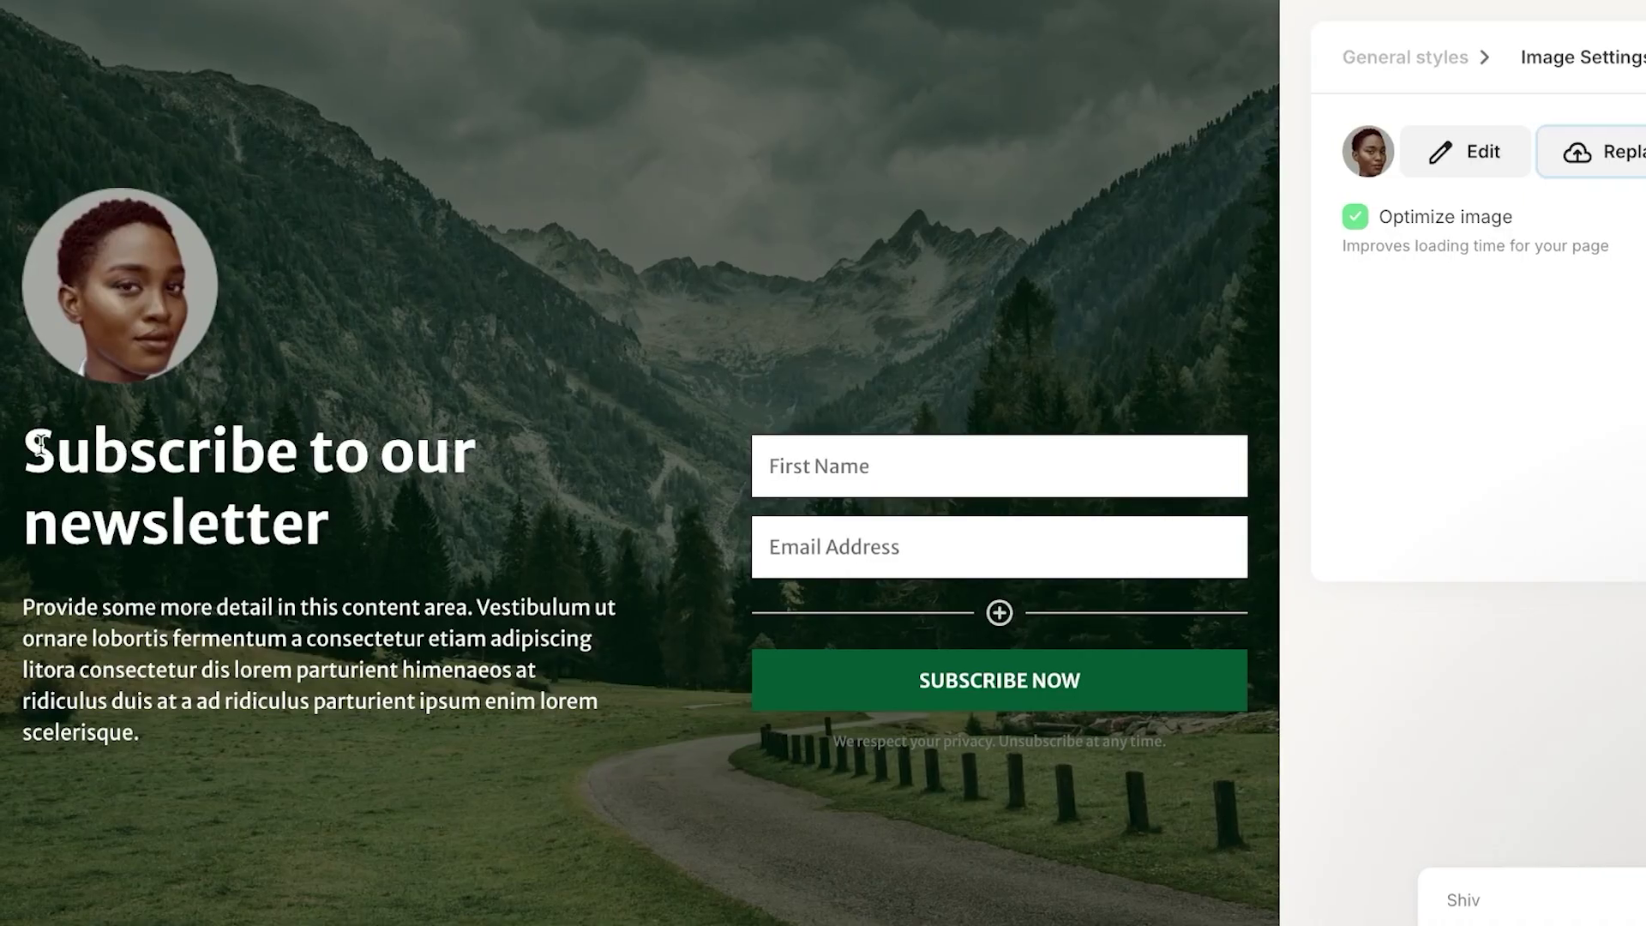
- Edit the heading to read 'Subscribe to the test newsletter'
{"action": "left_click", "coordinate": [361, 530]}
{"action": "left_click_drag", "start_coordinate": [361, 529], "coordinate": [32, 451]}
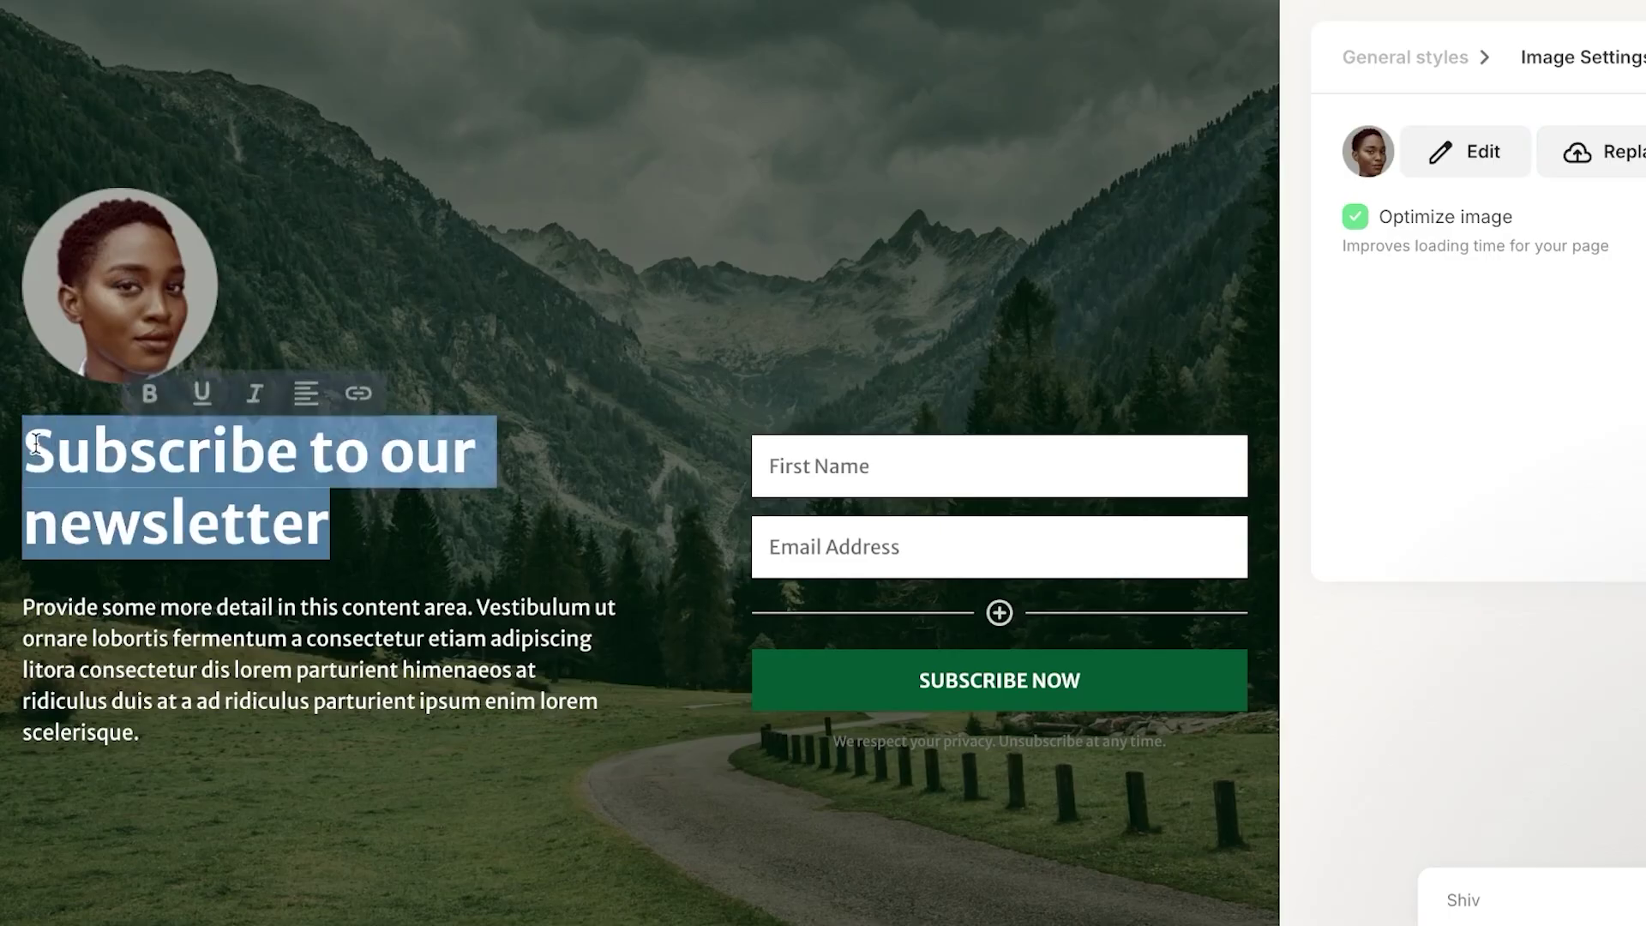
{"action": "scroll", "coordinate": [1254, 305], "scroll_direction": "up", "scroll_amount": 3}
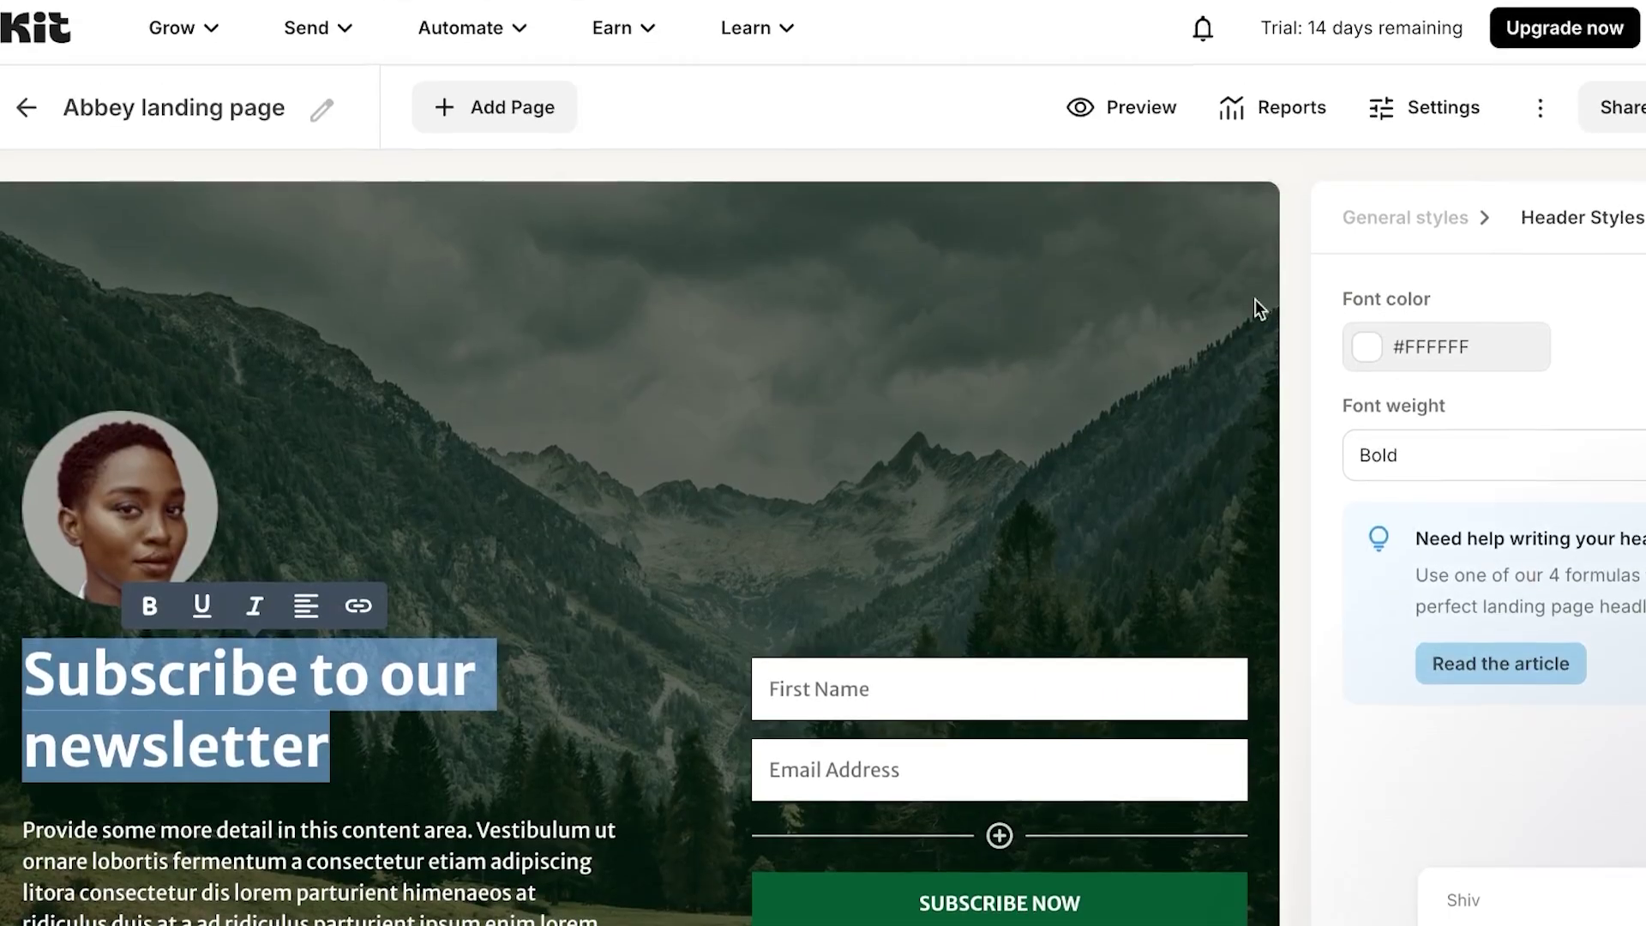
{"action": "left_click", "coordinate": [335, 777]}
{"action": "key", "text": "BackSpace"}
{"action": "key", "text": "BackSpace"}
{"action": "key", "text": "BackSpace"}
{"action": "key", "text": "BackSpace"}
{"action": "key", "text": "BackSpace"}
{"action": "key", "text": "BackSpace"}
{"action": "key", "text": "BackSpace"}
{"action": "key", "text": "BackSpace"}
{"action": "key", "text": "BackSpace"}
{"action": "key", "text": "BackSpace"}
{"action": "key", "text": "BackSpace"}
{"action": "key", "text": "BackSpace"}
{"action": "key", "text": "BackSpace"}
{"action": "key", "text": "BackSpace"}
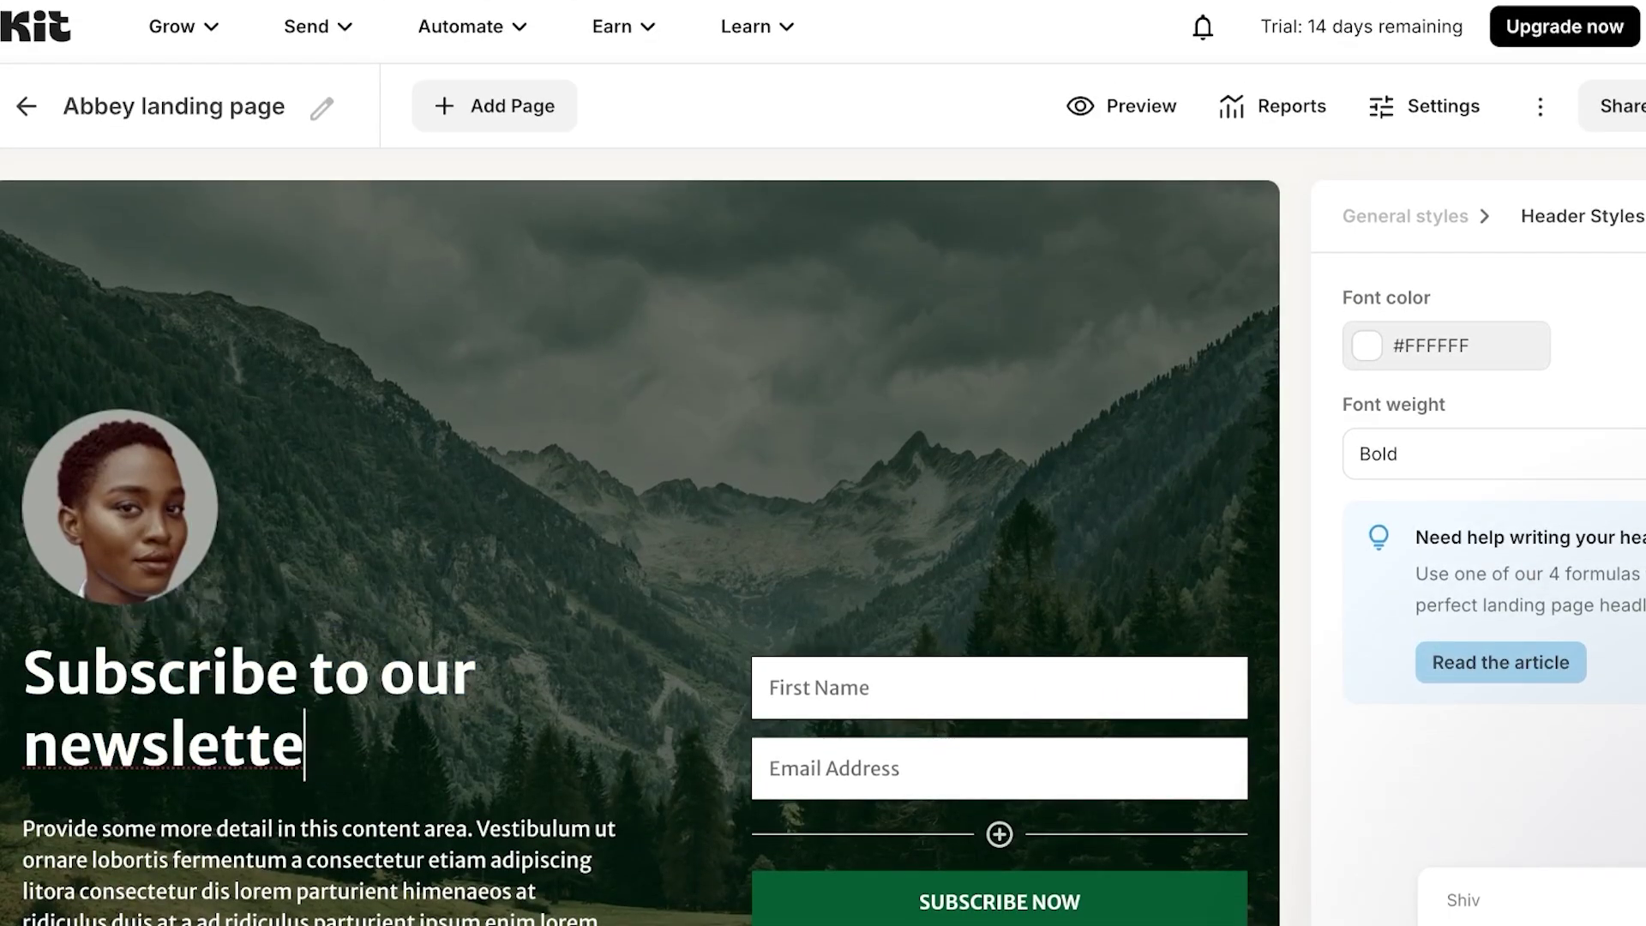
{"action": "key", "text": "BackSpace"}
{"action": "key", "text": "BackSpace"}
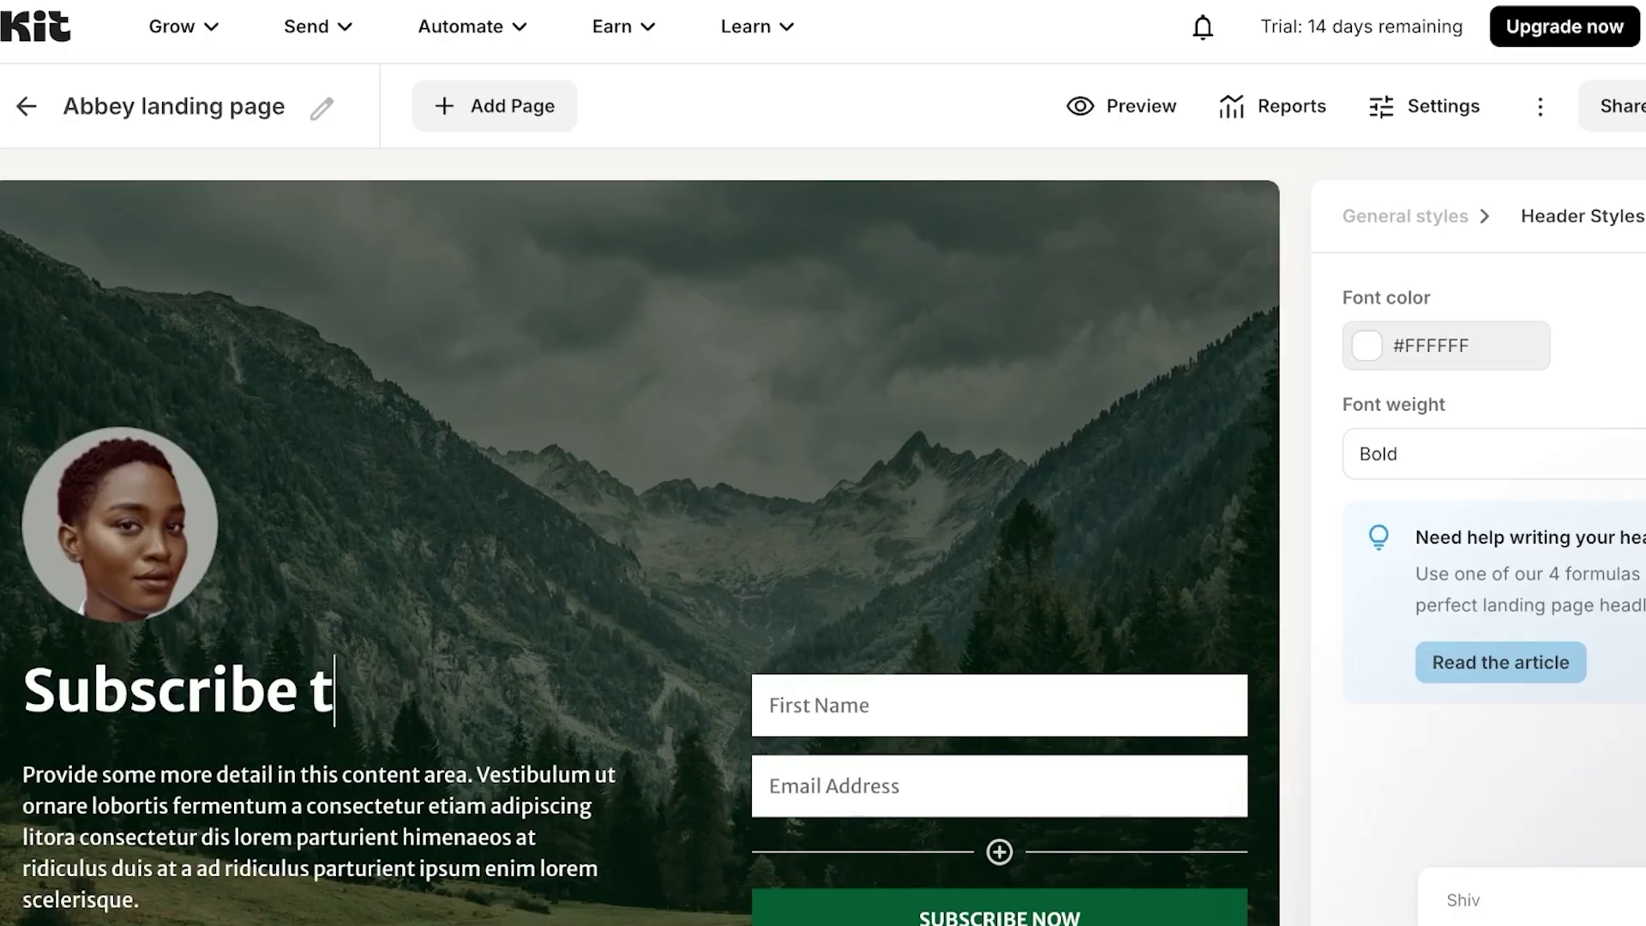
{"action": "type", "text": "o thw"}
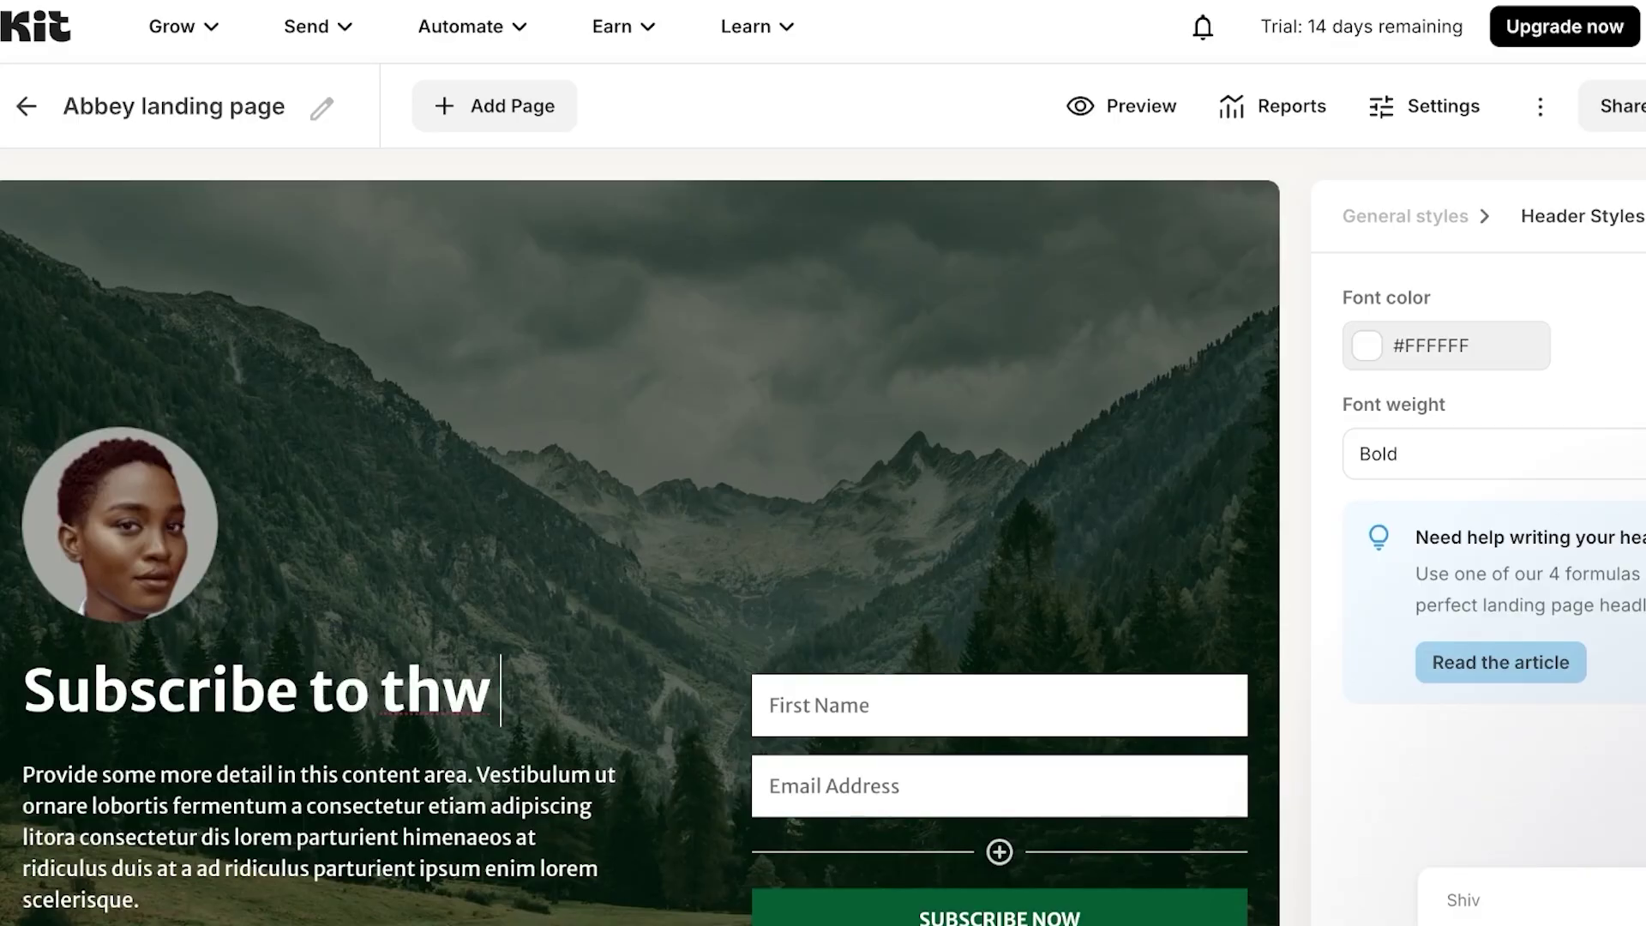
{"action": "key", "text": "BackSpace"}
{"action": "type", "text": "e test news"}
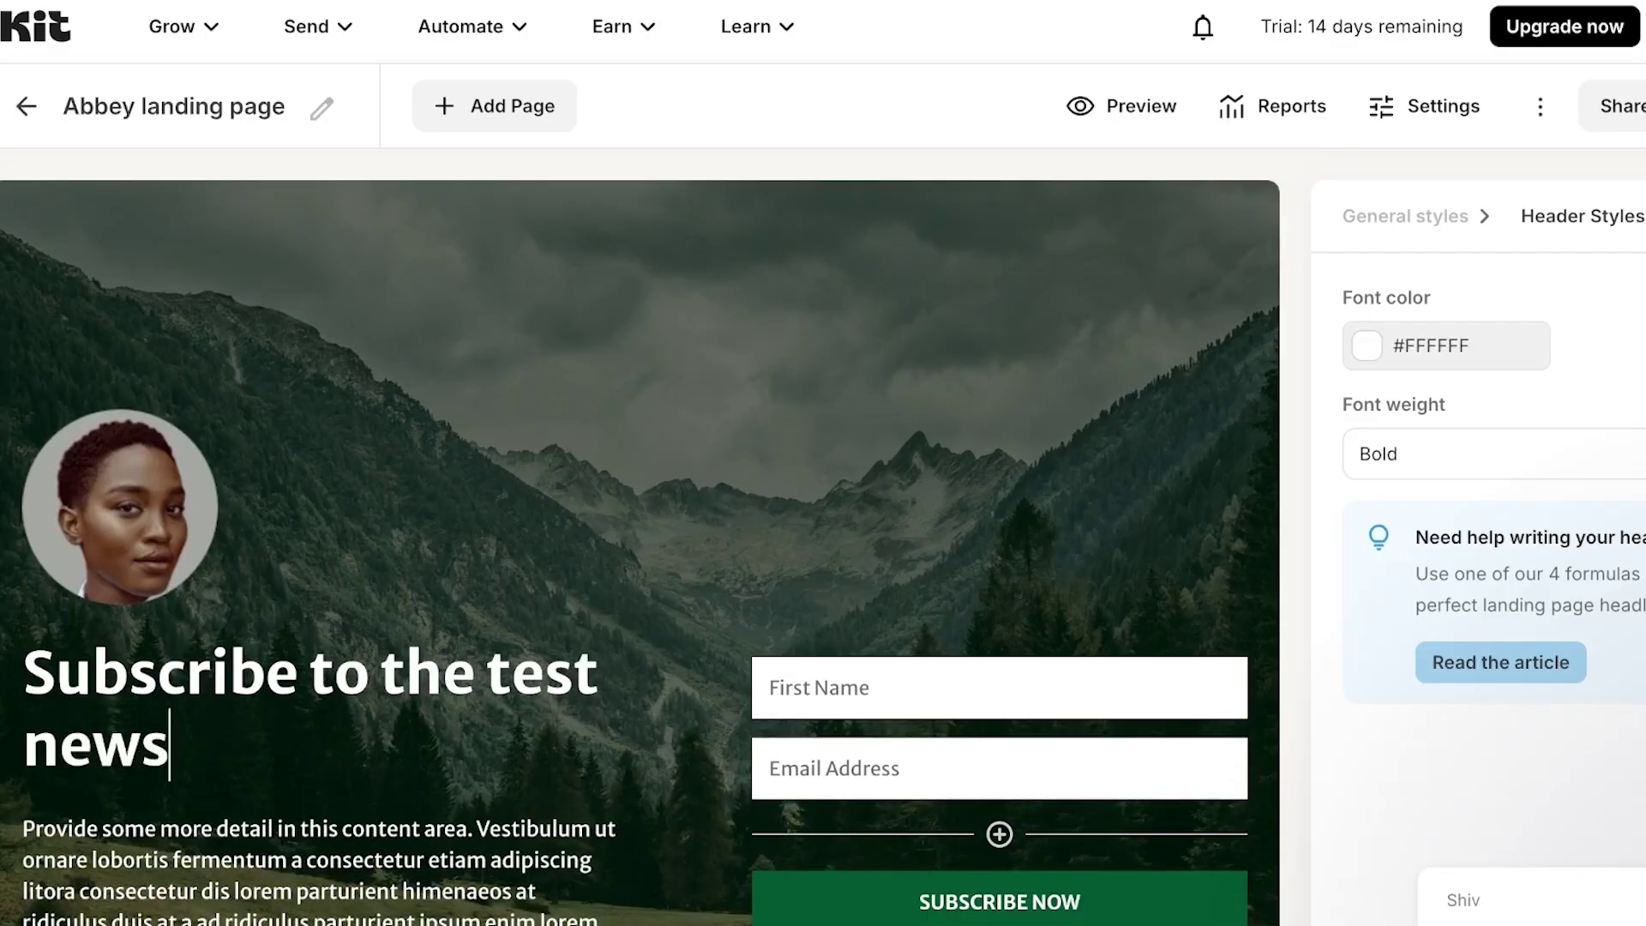
{"action": "type", "text": "letter"}
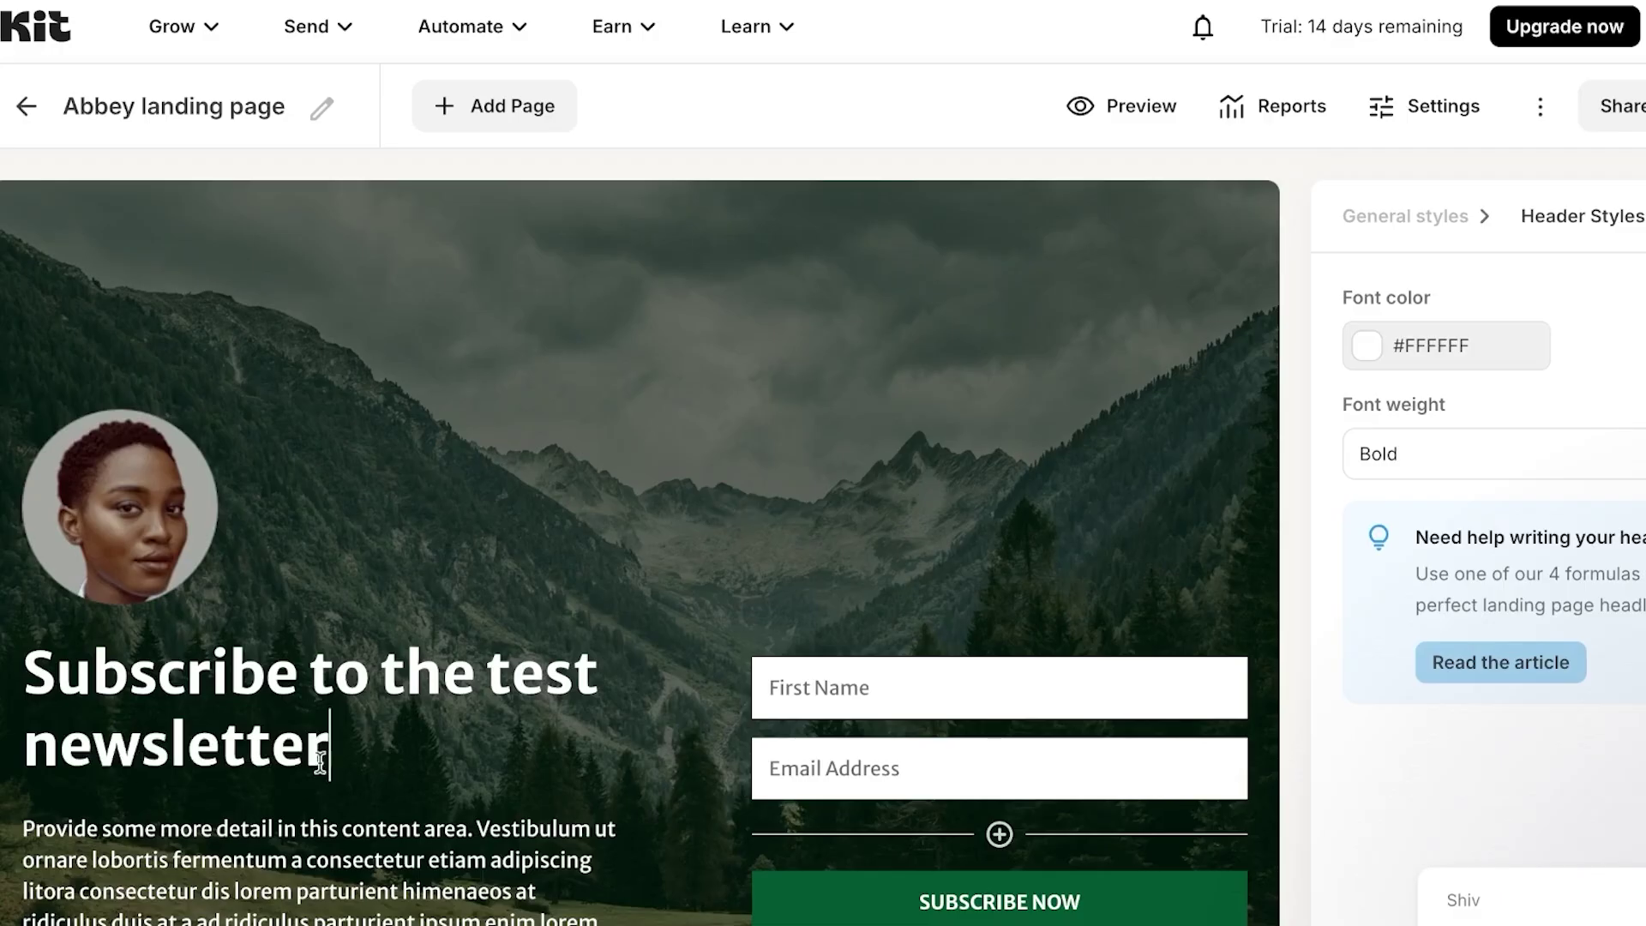
- Select the body paragraph, then deselect it and scroll over the page
{"action": "triple_click", "coordinate": [31, 825]}
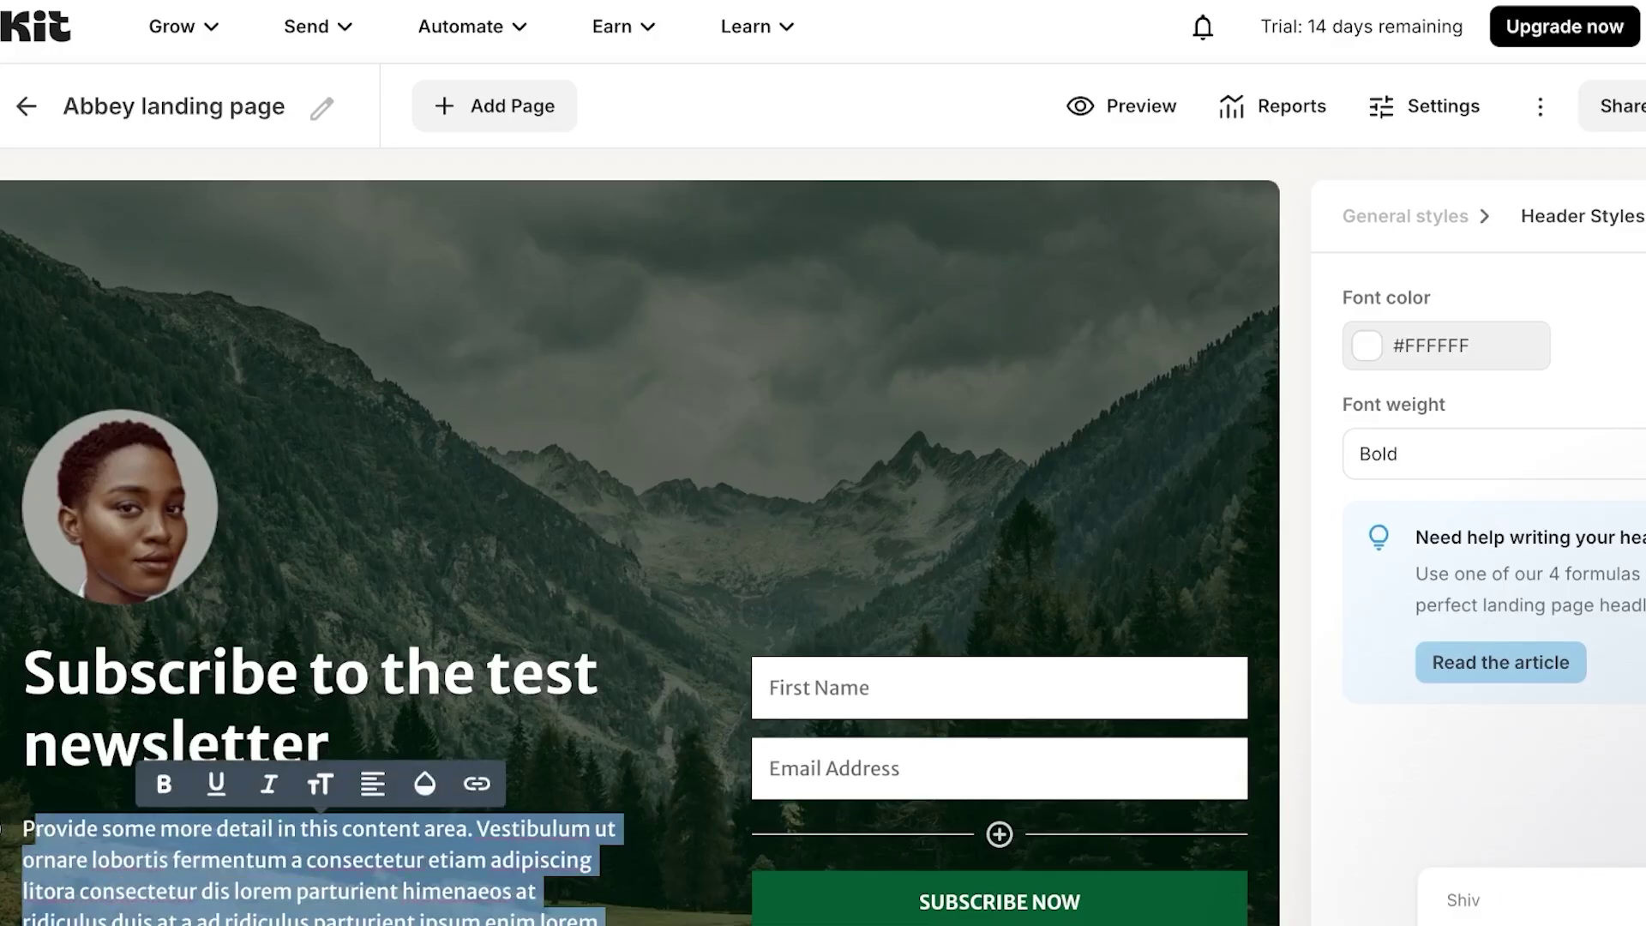
{"action": "scroll", "coordinate": [471, 786], "scroll_direction": "down", "scroll_amount": 3}
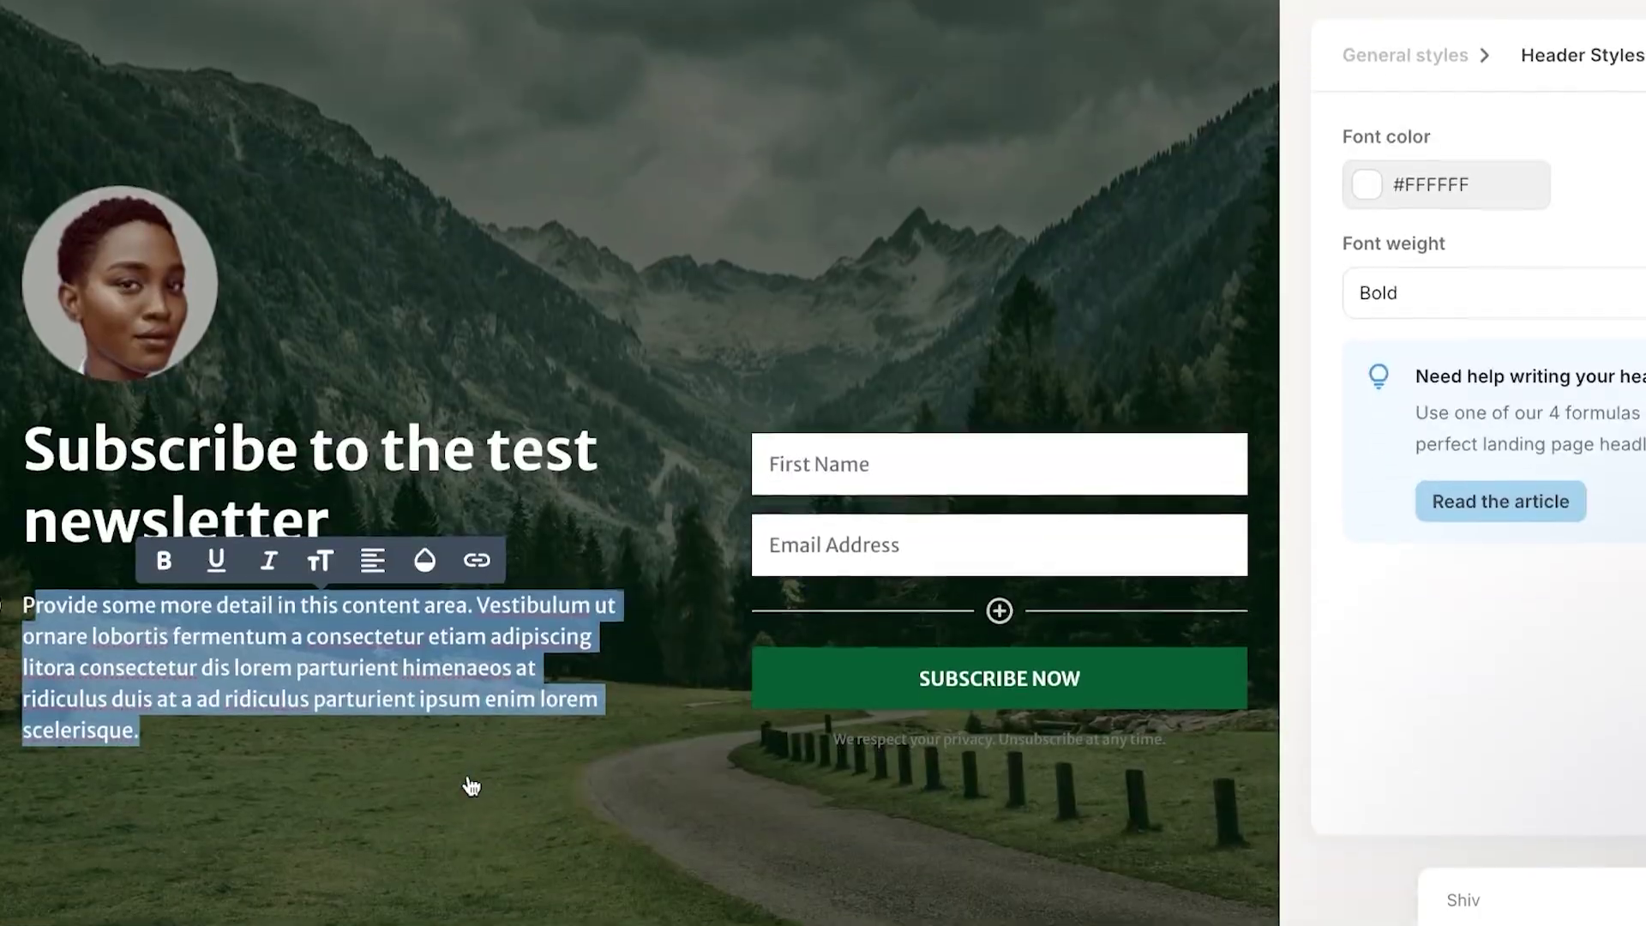
{"action": "scroll", "coordinate": [470, 785], "scroll_direction": "up", "scroll_amount": 3}
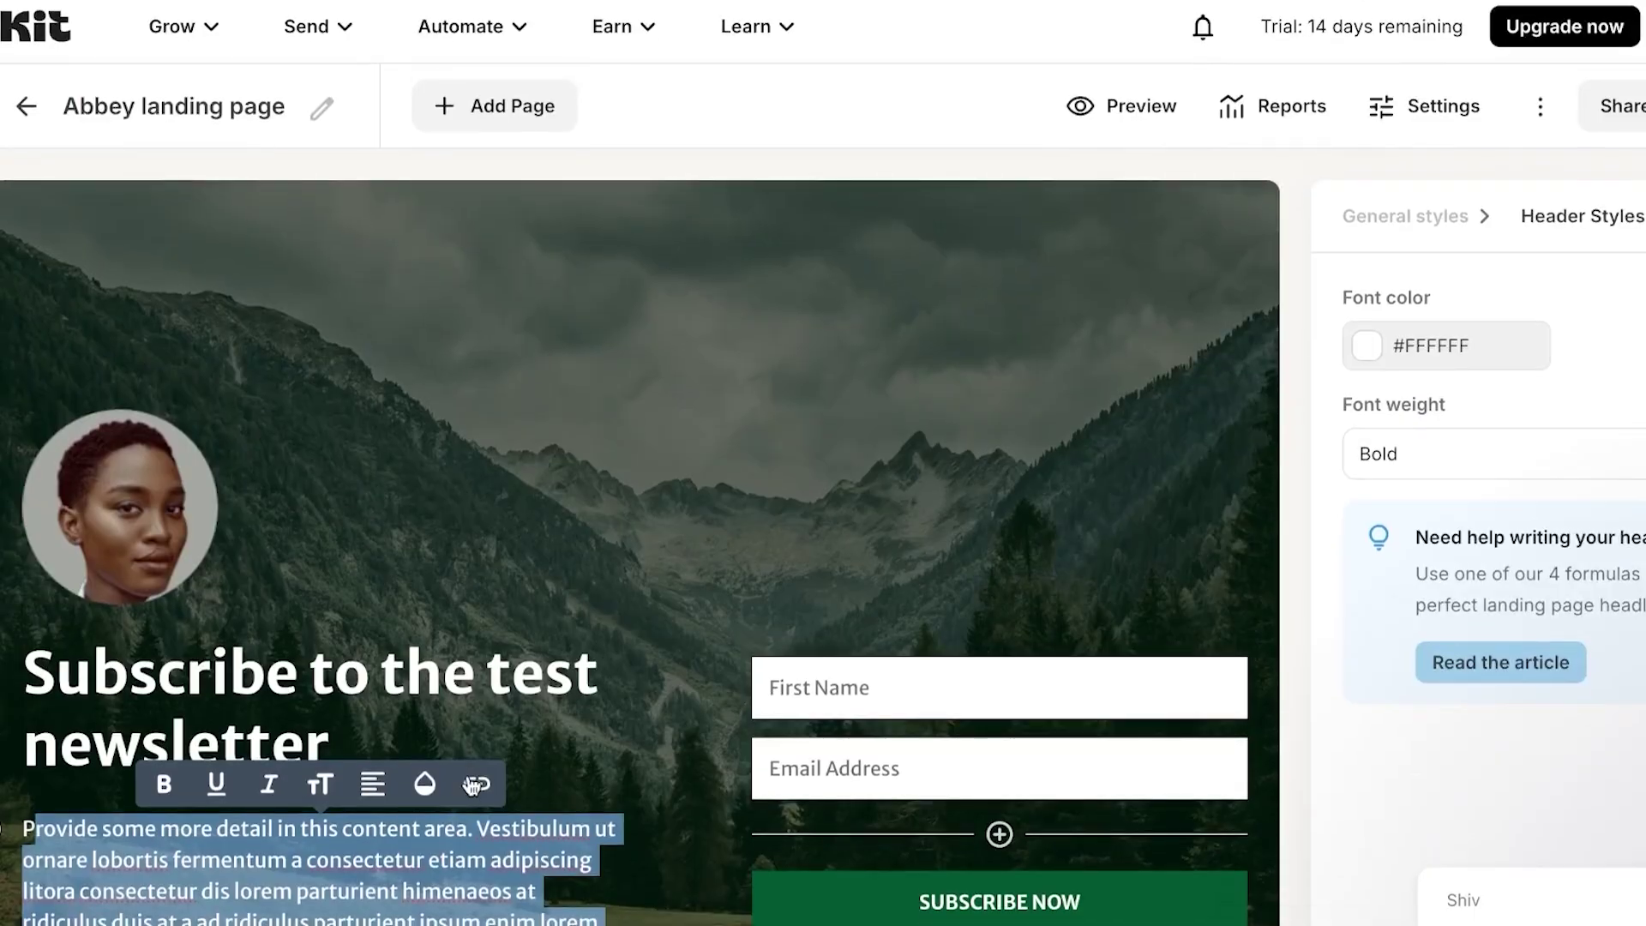
{"action": "left_click", "coordinate": [1304, 300]}
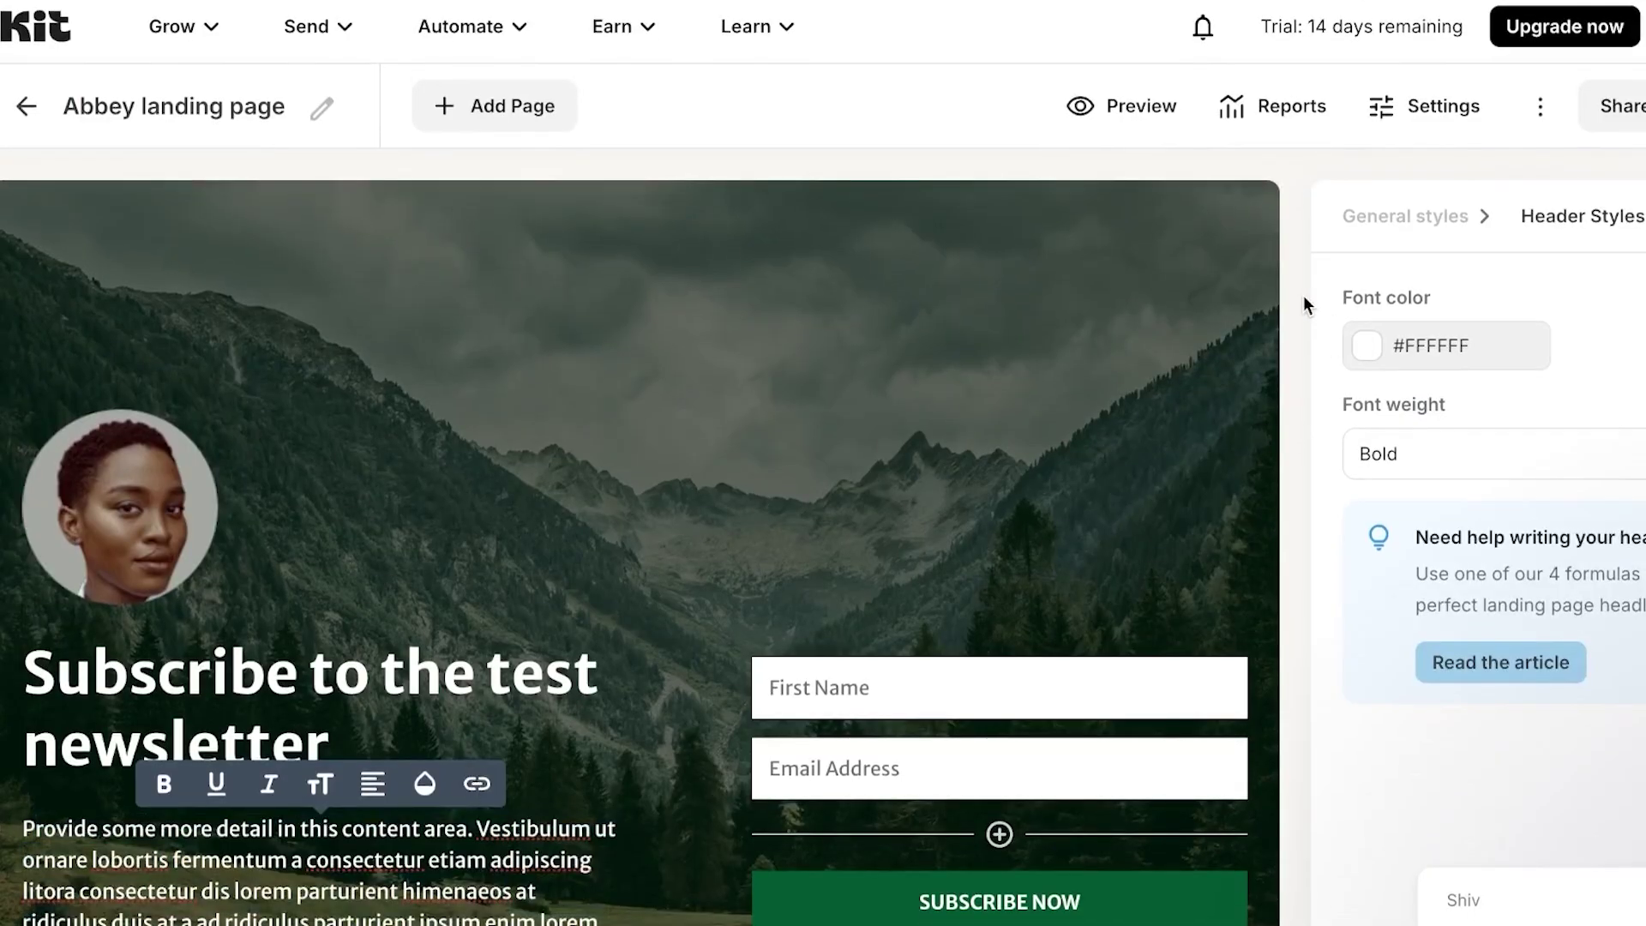
{"action": "scroll", "coordinate": [982, 522], "scroll_direction": "down", "scroll_amount": 1}
{"action": "scroll", "coordinate": [982, 521], "scroll_direction": "down", "scroll_amount": 2}
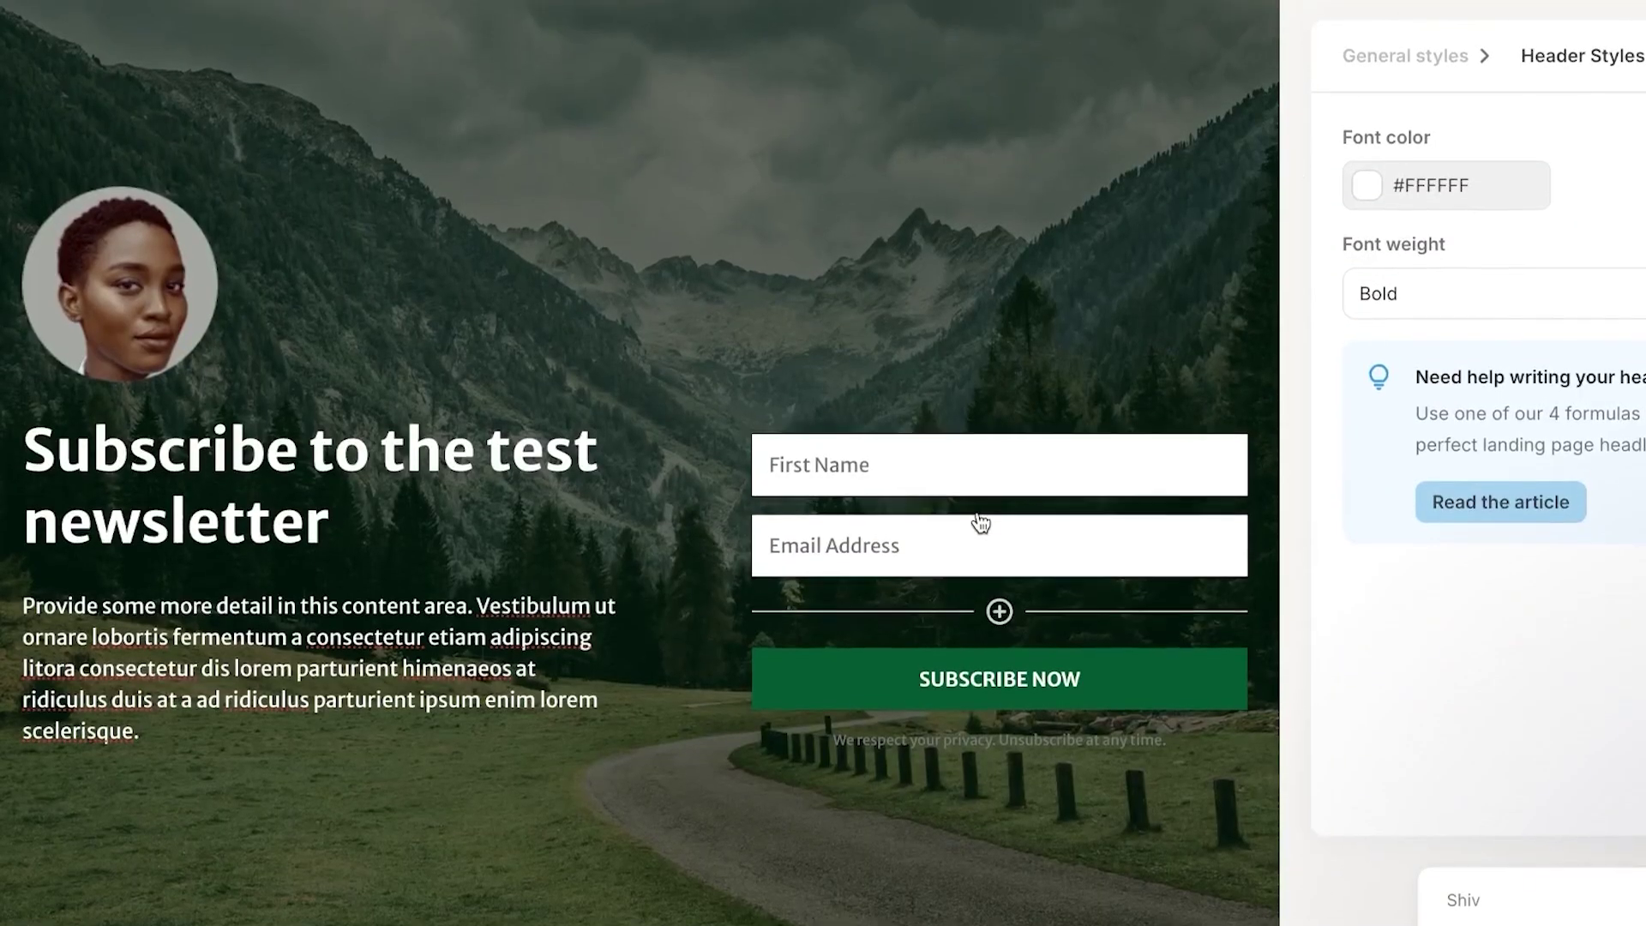
{"action": "scroll", "coordinate": [978, 514], "scroll_direction": "up", "scroll_amount": 3}
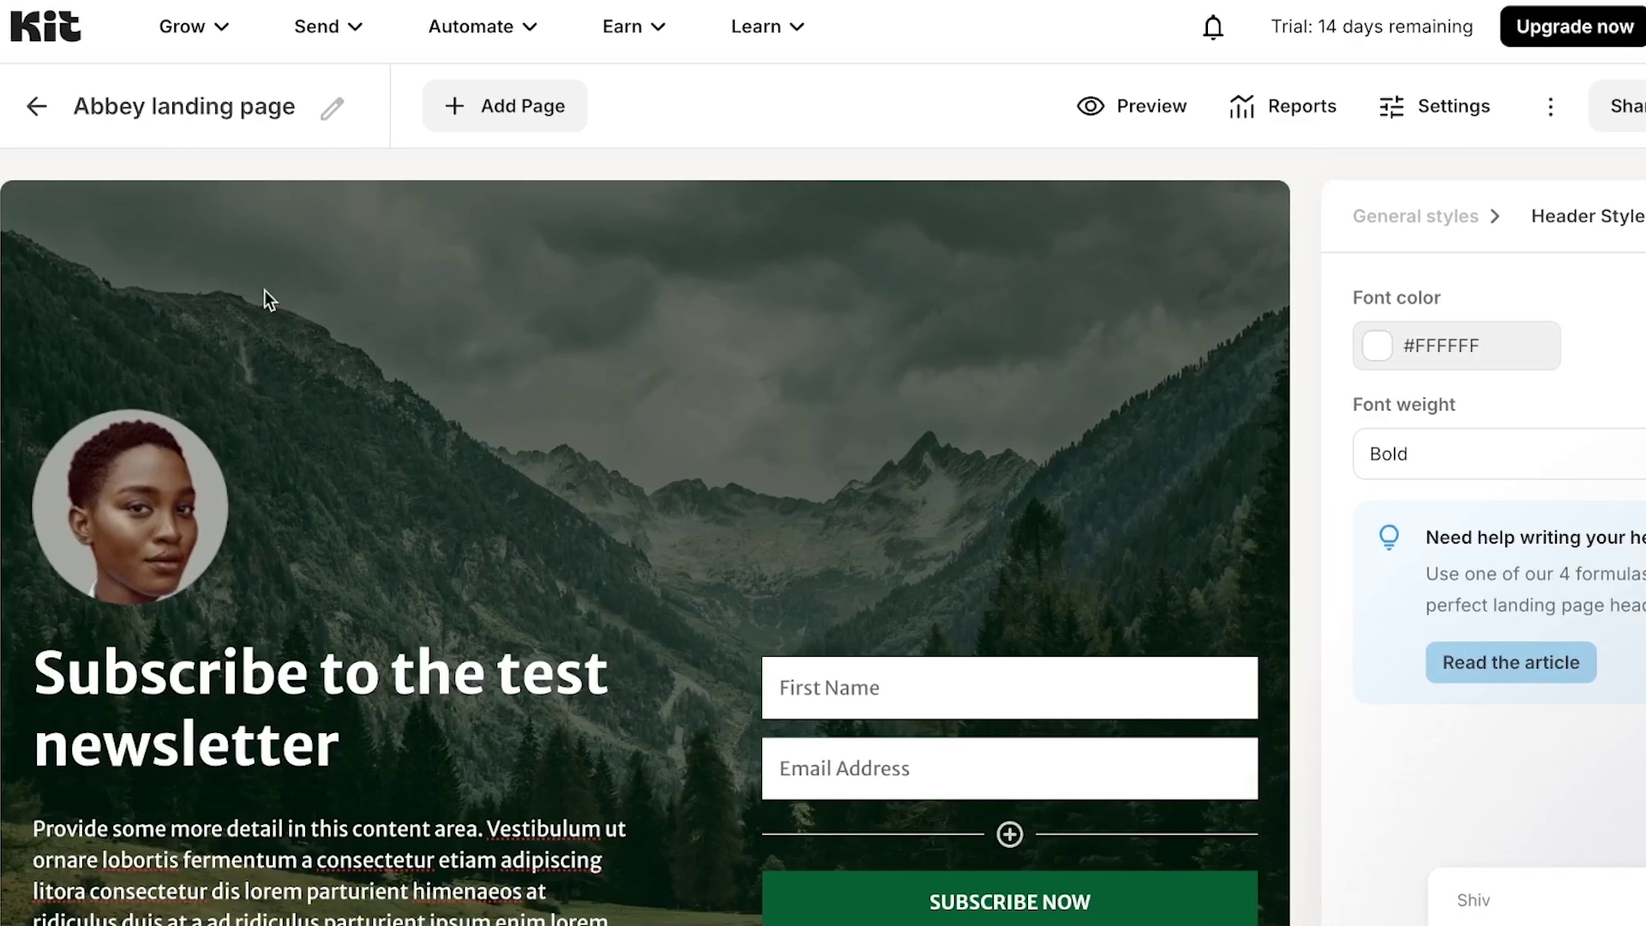
- Rename the landing page to 'test' and preview it, trying the First Name field
{"action": "left_click", "coordinate": [331, 108]}
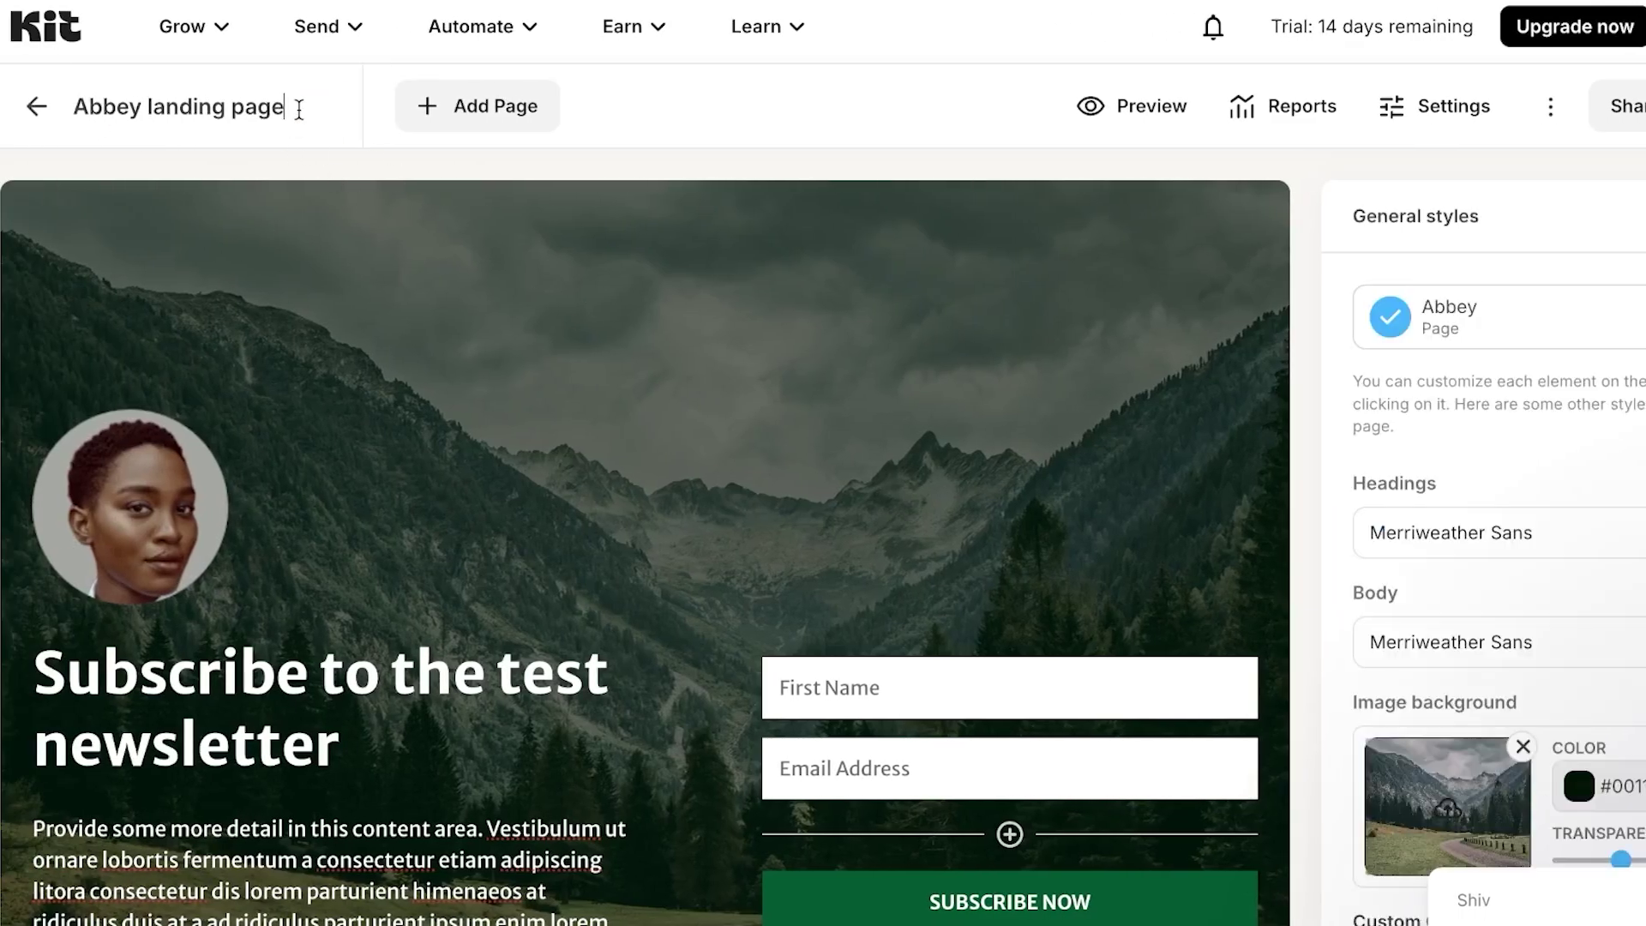
{"action": "key", "text": "BackSpace"}
{"action": "key", "text": "BackSpace"}
{"action": "key", "text": "BackSpace"}
{"action": "key", "text": "BackSpace"}
{"action": "key", "text": "BackSpace"}
{"action": "key", "text": "BackSpace"}
{"action": "key", "text": "BackSpace"}
{"action": "key", "text": "BackSpace"}
{"action": "key", "text": "BackSpace"}
{"action": "key", "text": "BackSpace"}
{"action": "key", "text": "BackSpace"}
{"action": "key", "text": "BackSpace"}
{"action": "key", "text": "BackSpace"}
{"action": "key", "text": "BackSpace"}
{"action": "key", "text": "BackSpace"}
{"action": "key", "text": "BackSpace"}
{"action": "key", "text": "BackSpace"}
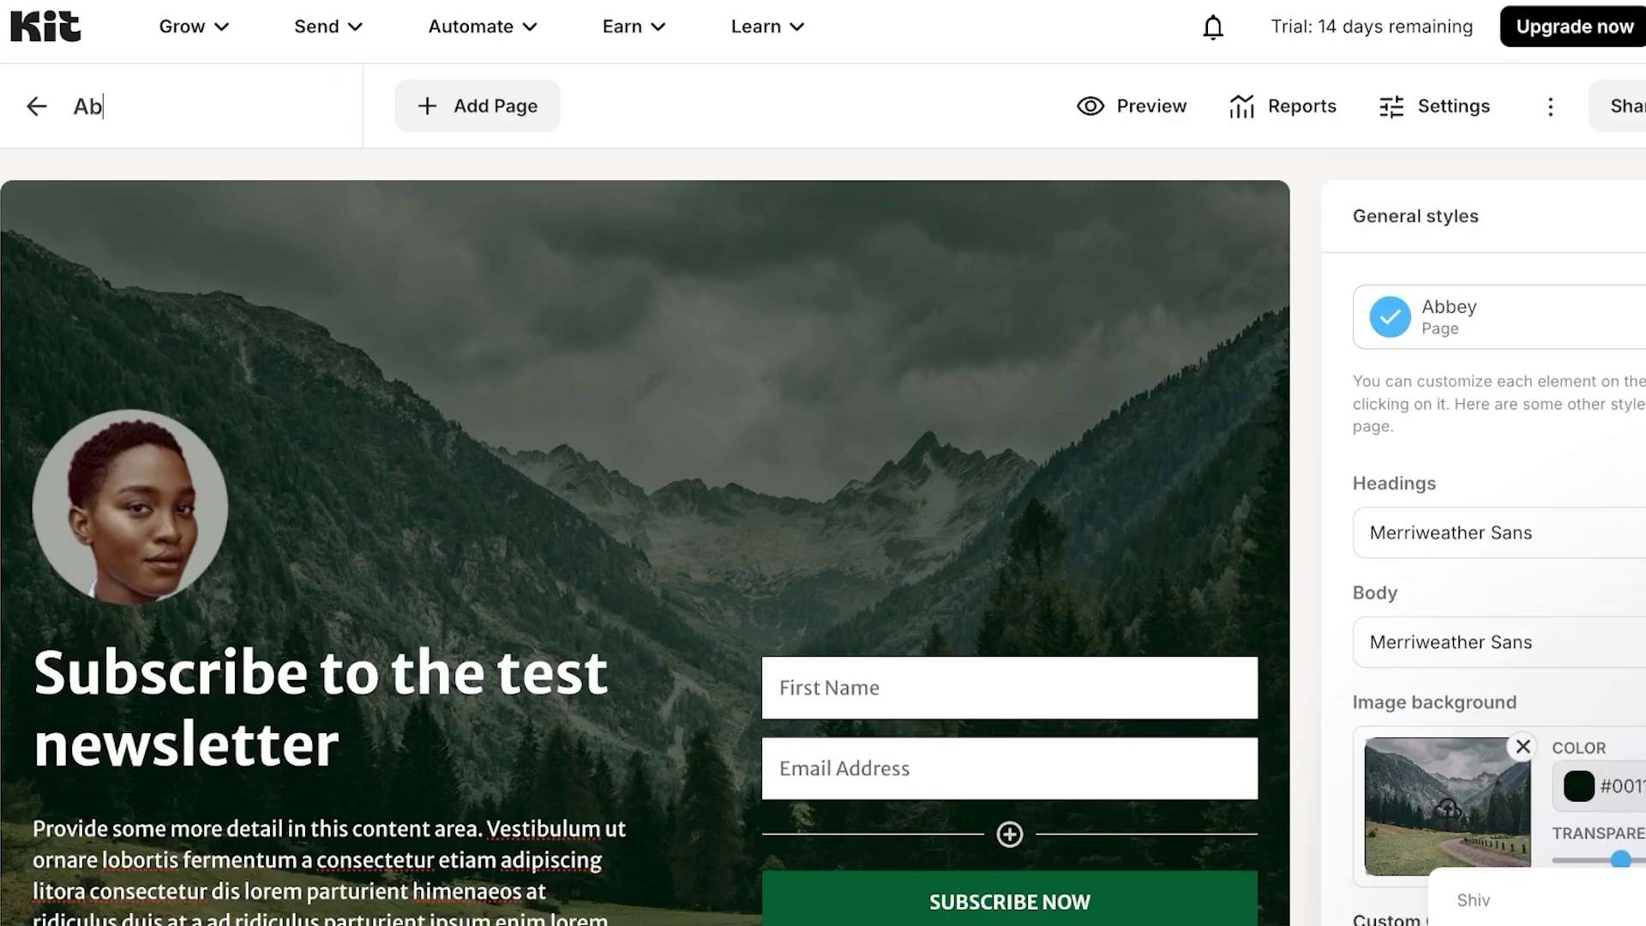
{"action": "type", "text": "test"}
{"action": "left_click", "coordinate": [1127, 108]}
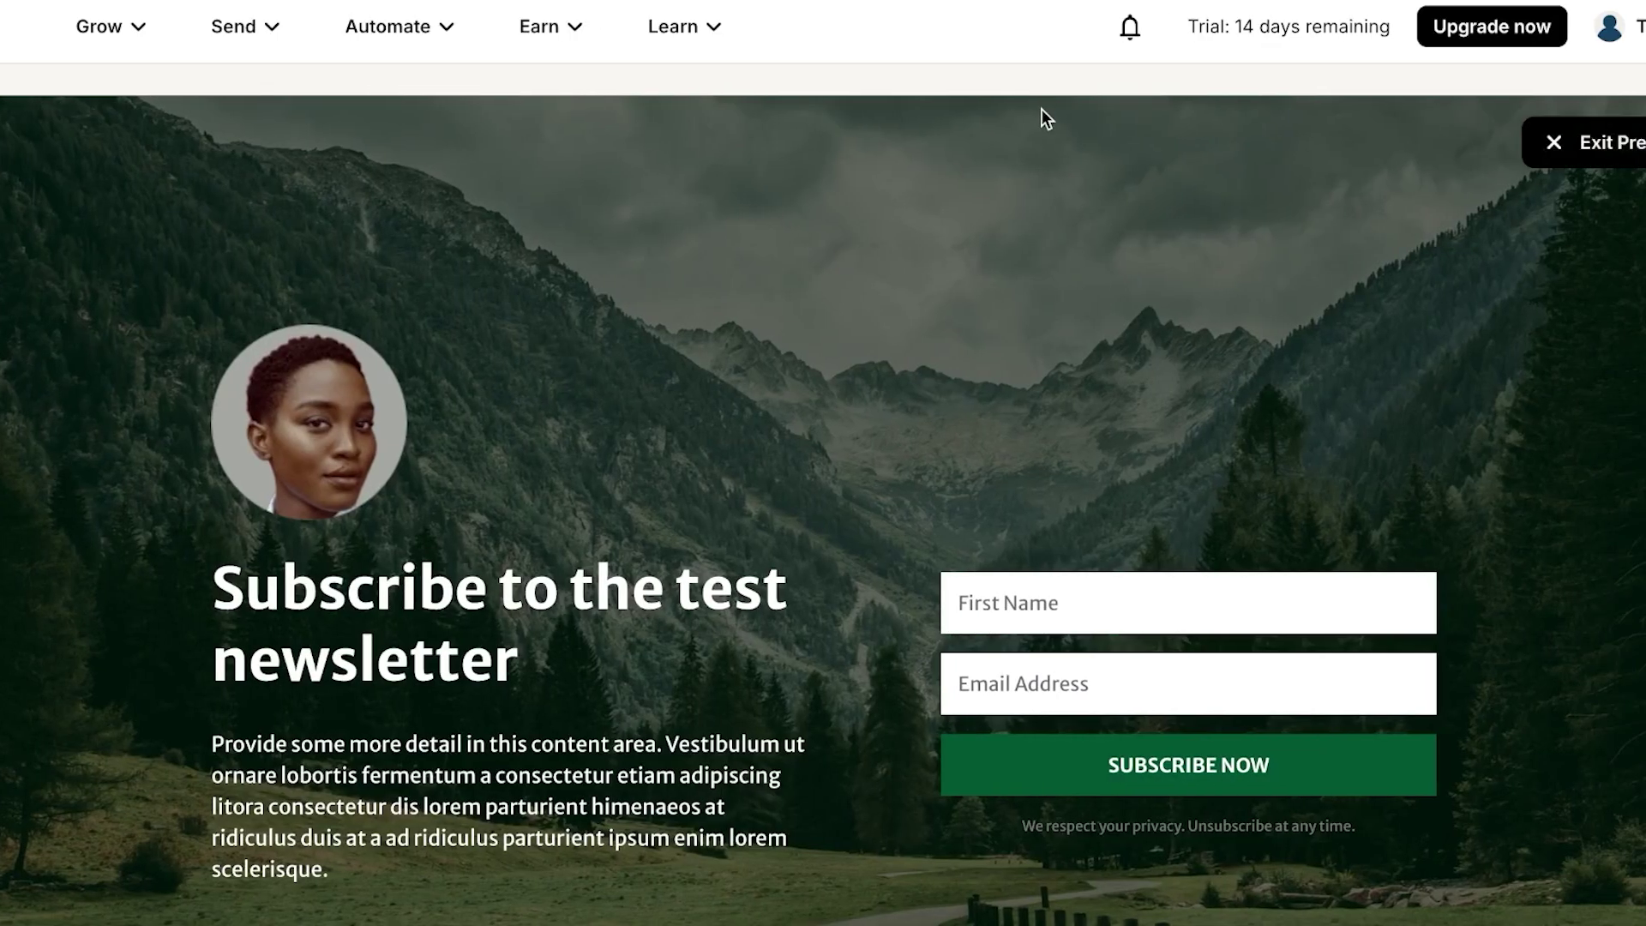
{"action": "scroll", "coordinate": [1077, 292], "scroll_direction": "down", "scroll_amount": 2}
{"action": "left_click", "coordinate": [1047, 594]}
- Exit the preview and go to the Landing Pages & Forms list
{"action": "left_click", "coordinate": [1541, 164]}
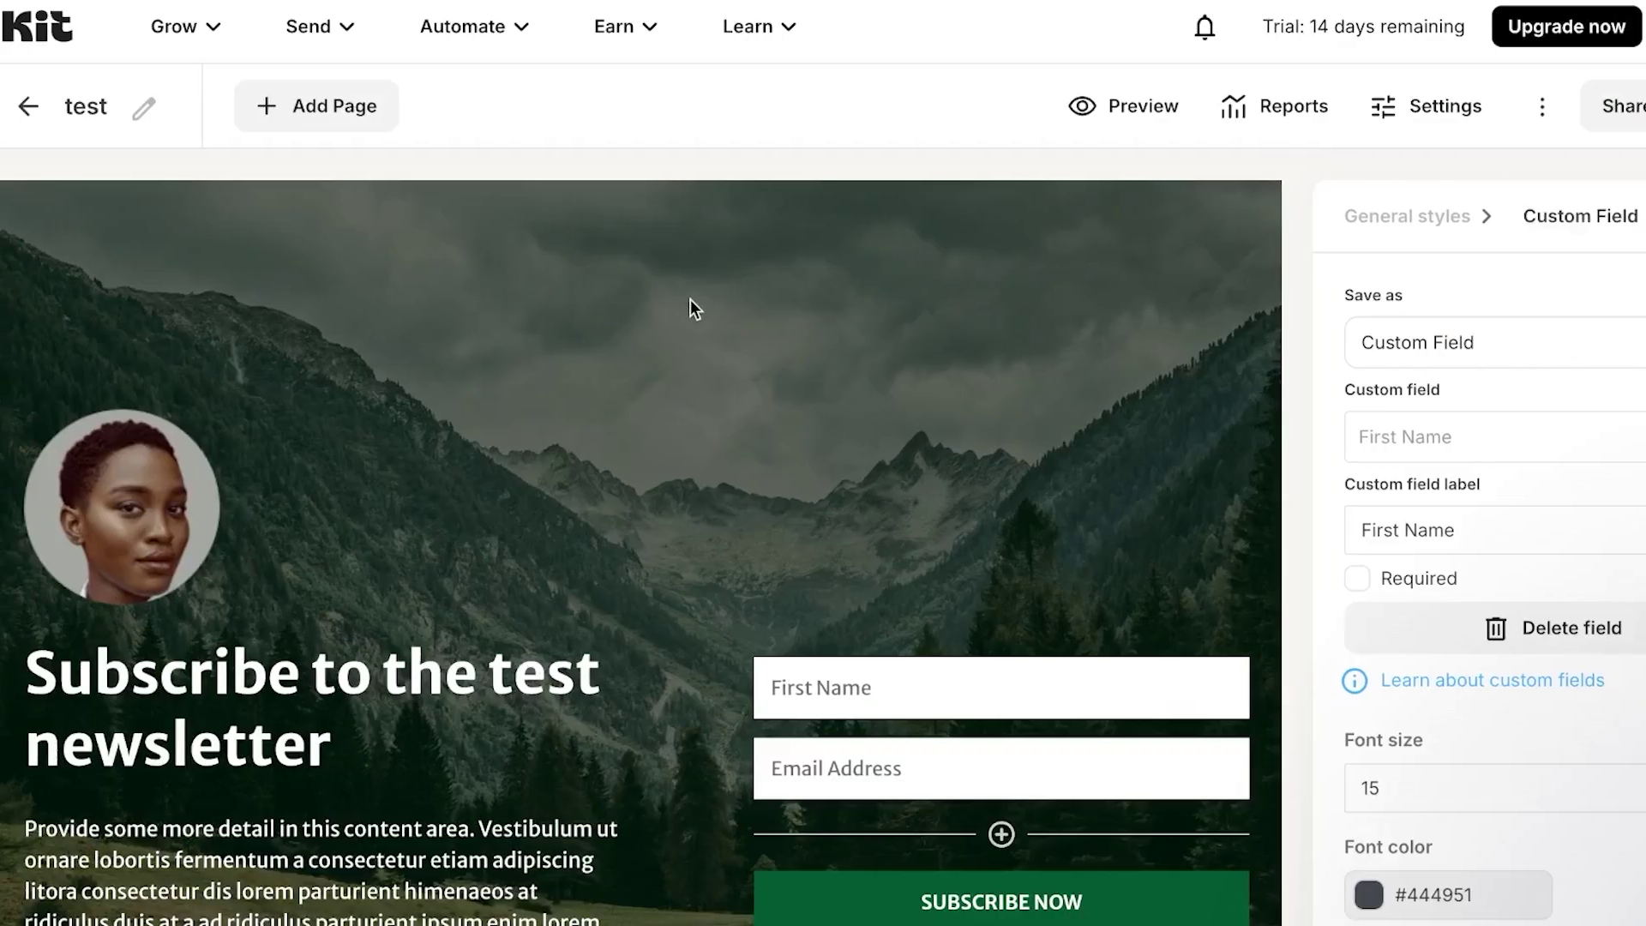
{"action": "left_click", "coordinate": [211, 46]}
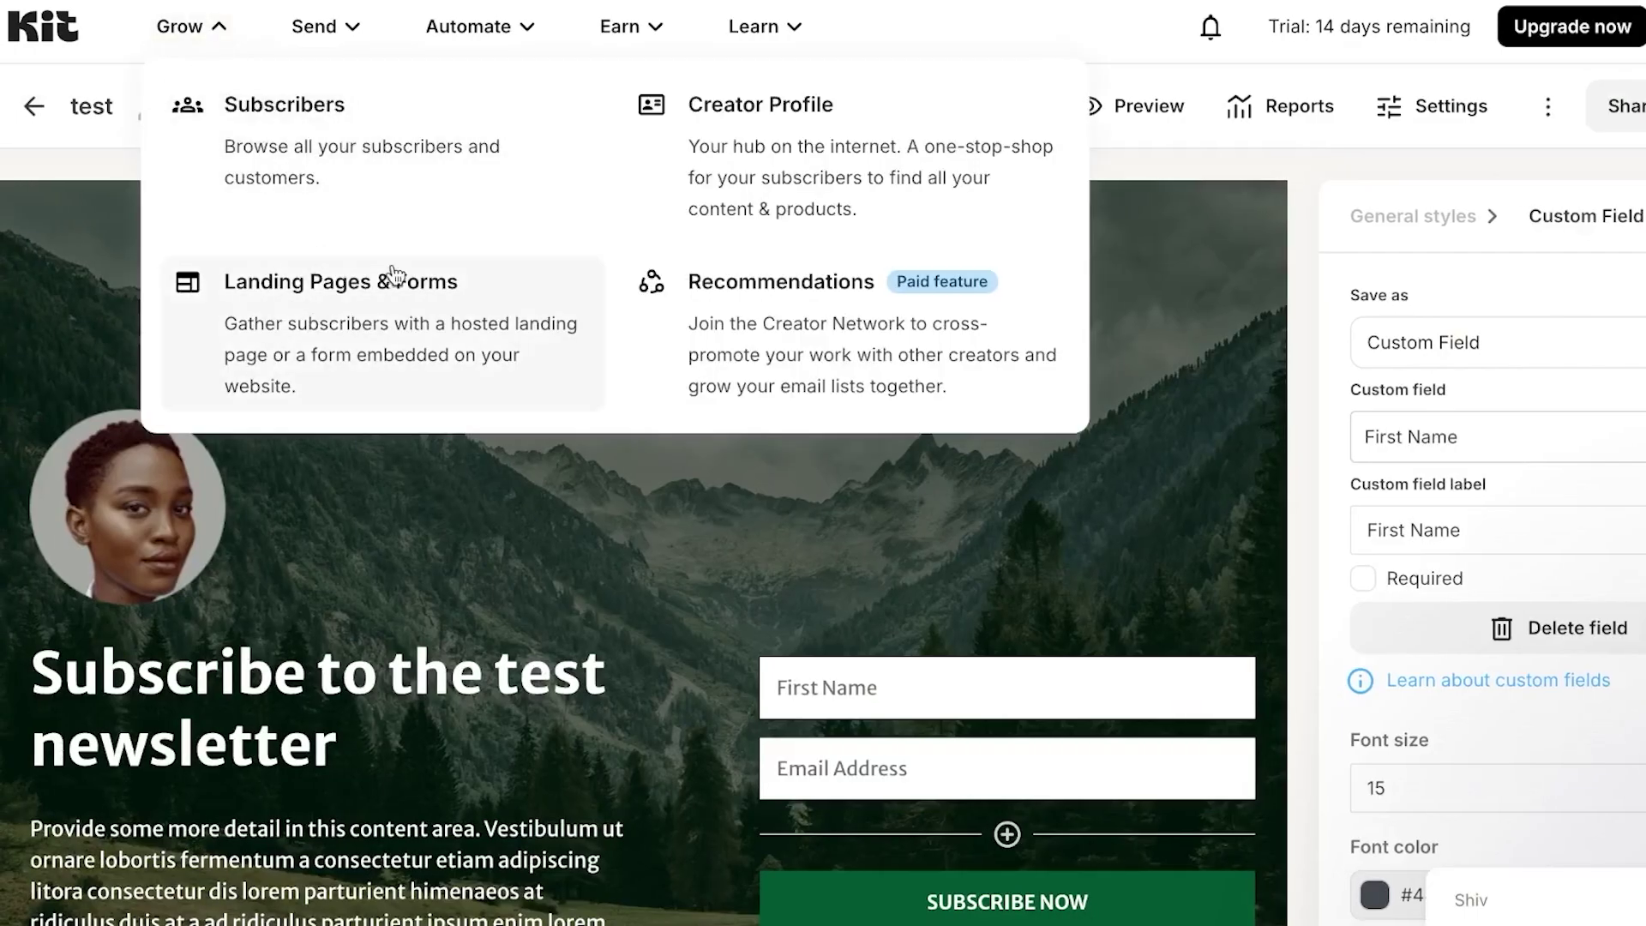
{"action": "left_click", "coordinate": [1175, 163]}
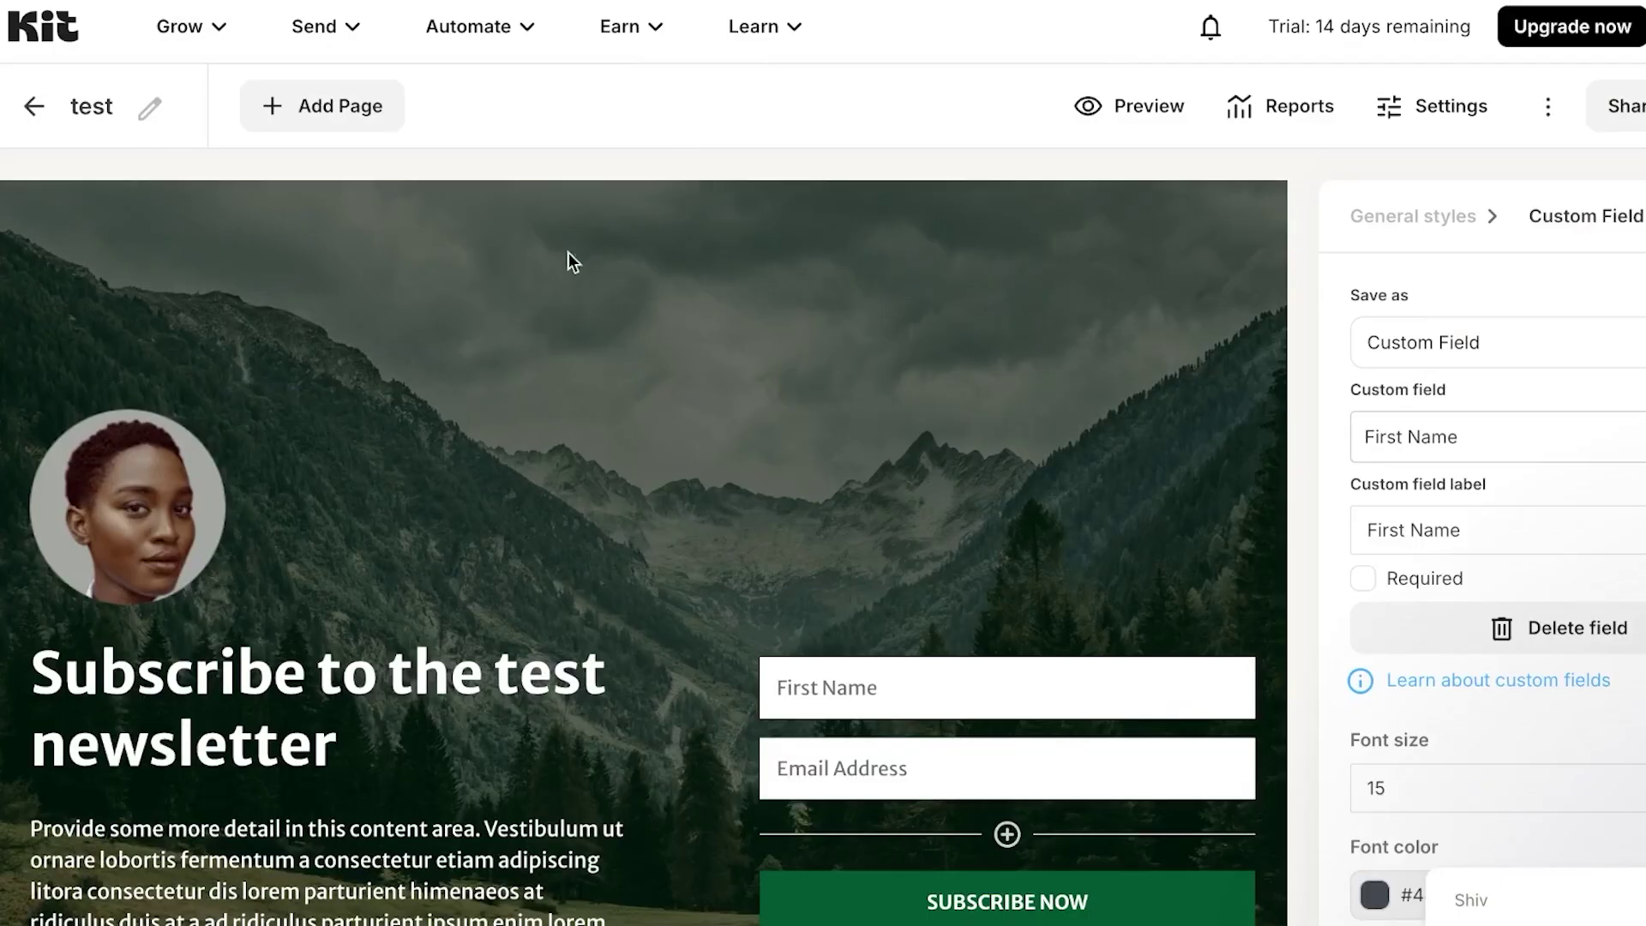
{"action": "left_click", "coordinate": [34, 106]}
{"action": "scroll", "coordinate": [690, 542], "scroll_direction": "down", "scroll_amount": 3}
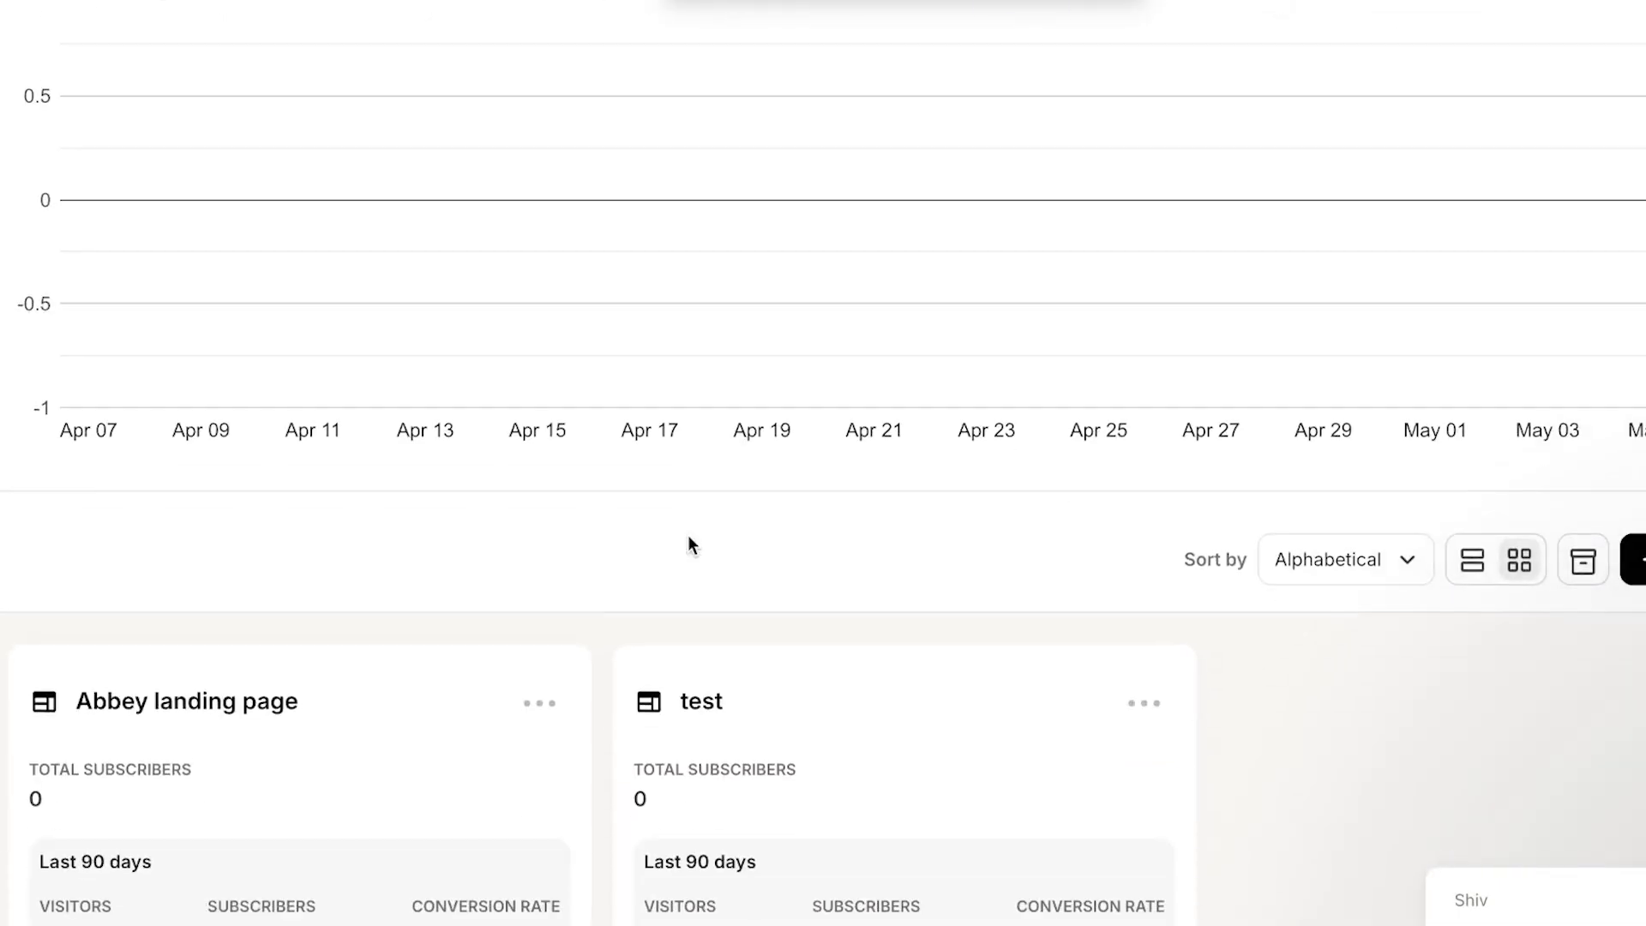
{"action": "scroll", "coordinate": [689, 542], "scroll_direction": "up", "scroll_amount": 3}
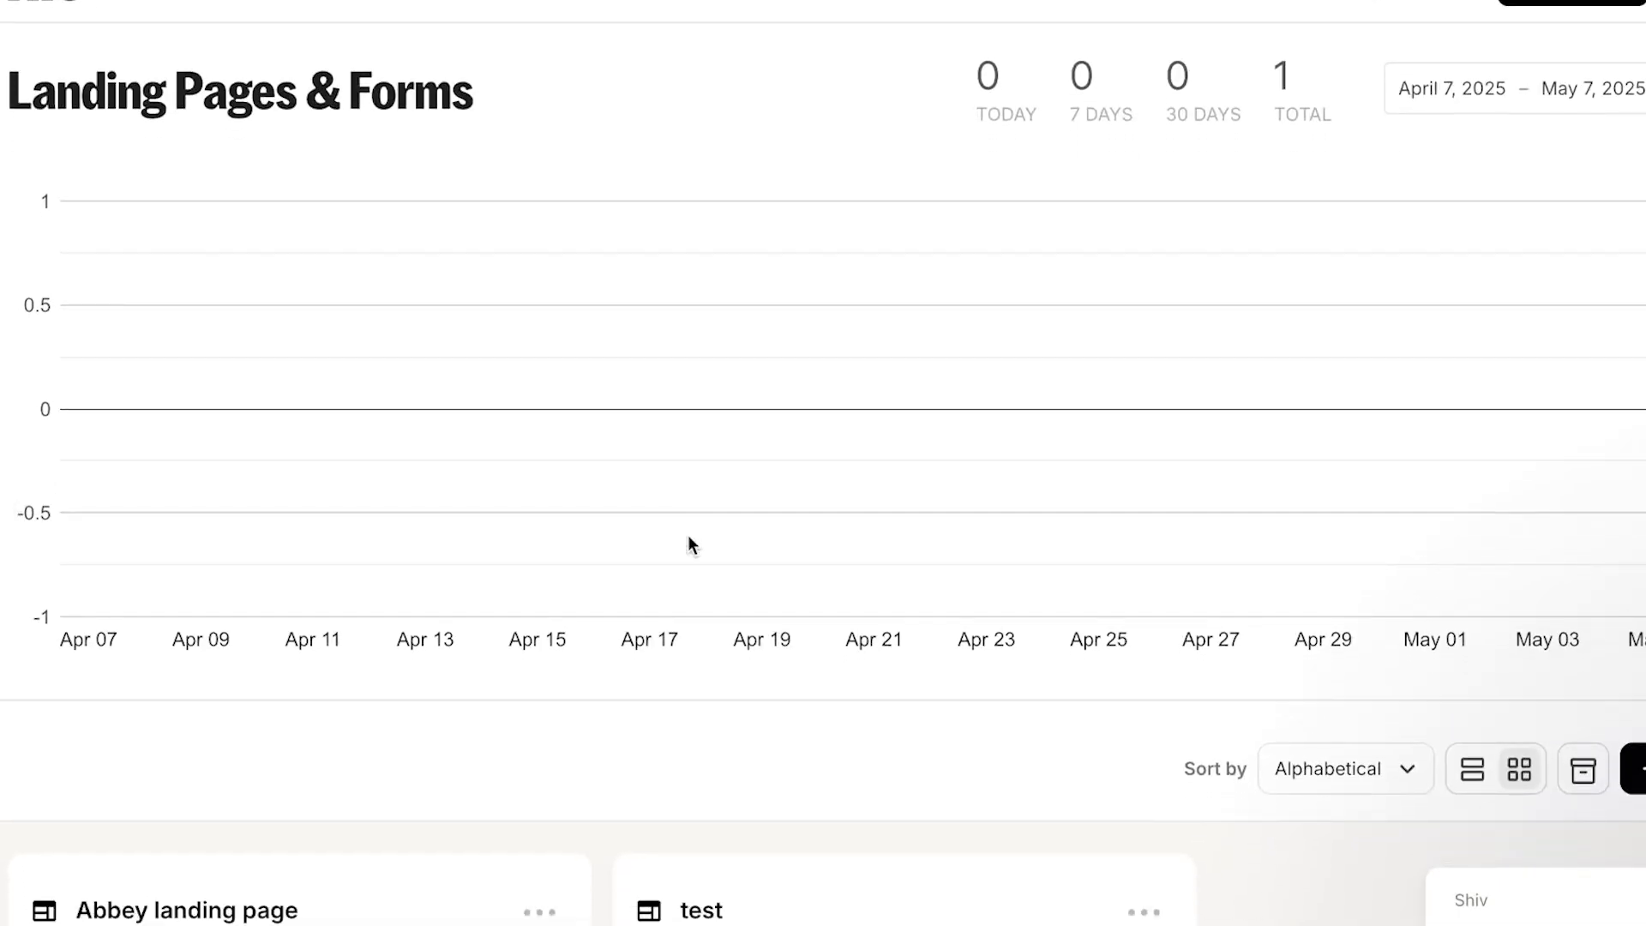
- Open the Abbey landing page editor, then return to the Landing Pages & Forms overview
{"action": "left_click", "coordinate": [387, 838]}
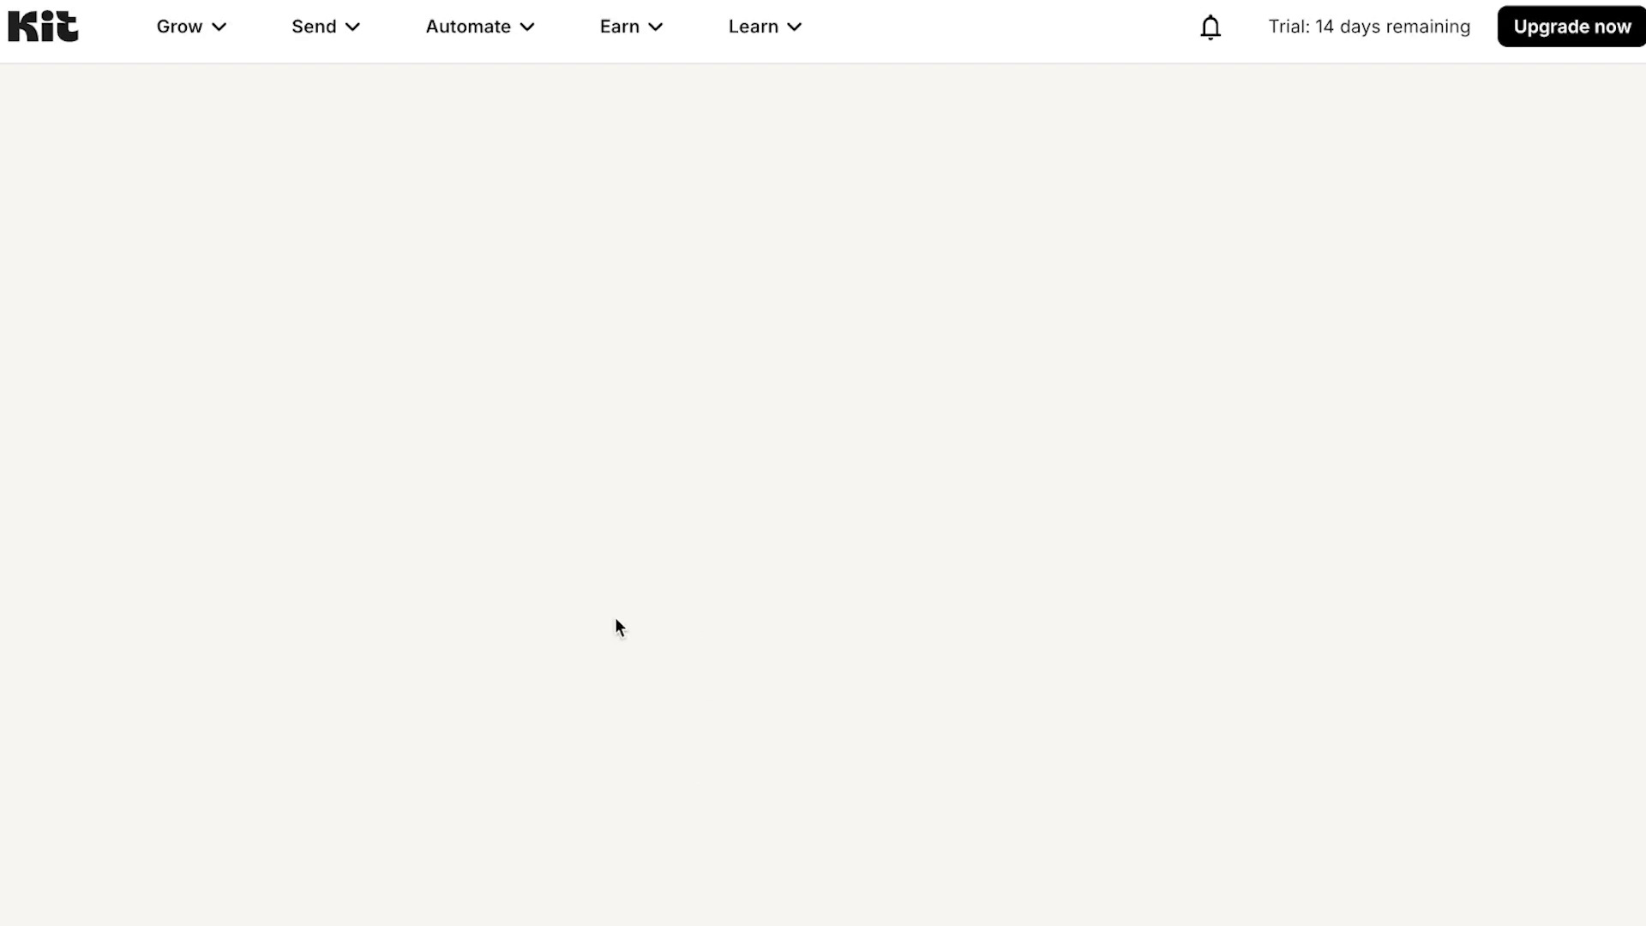
{"action": "left_click", "coordinate": [214, 36]}
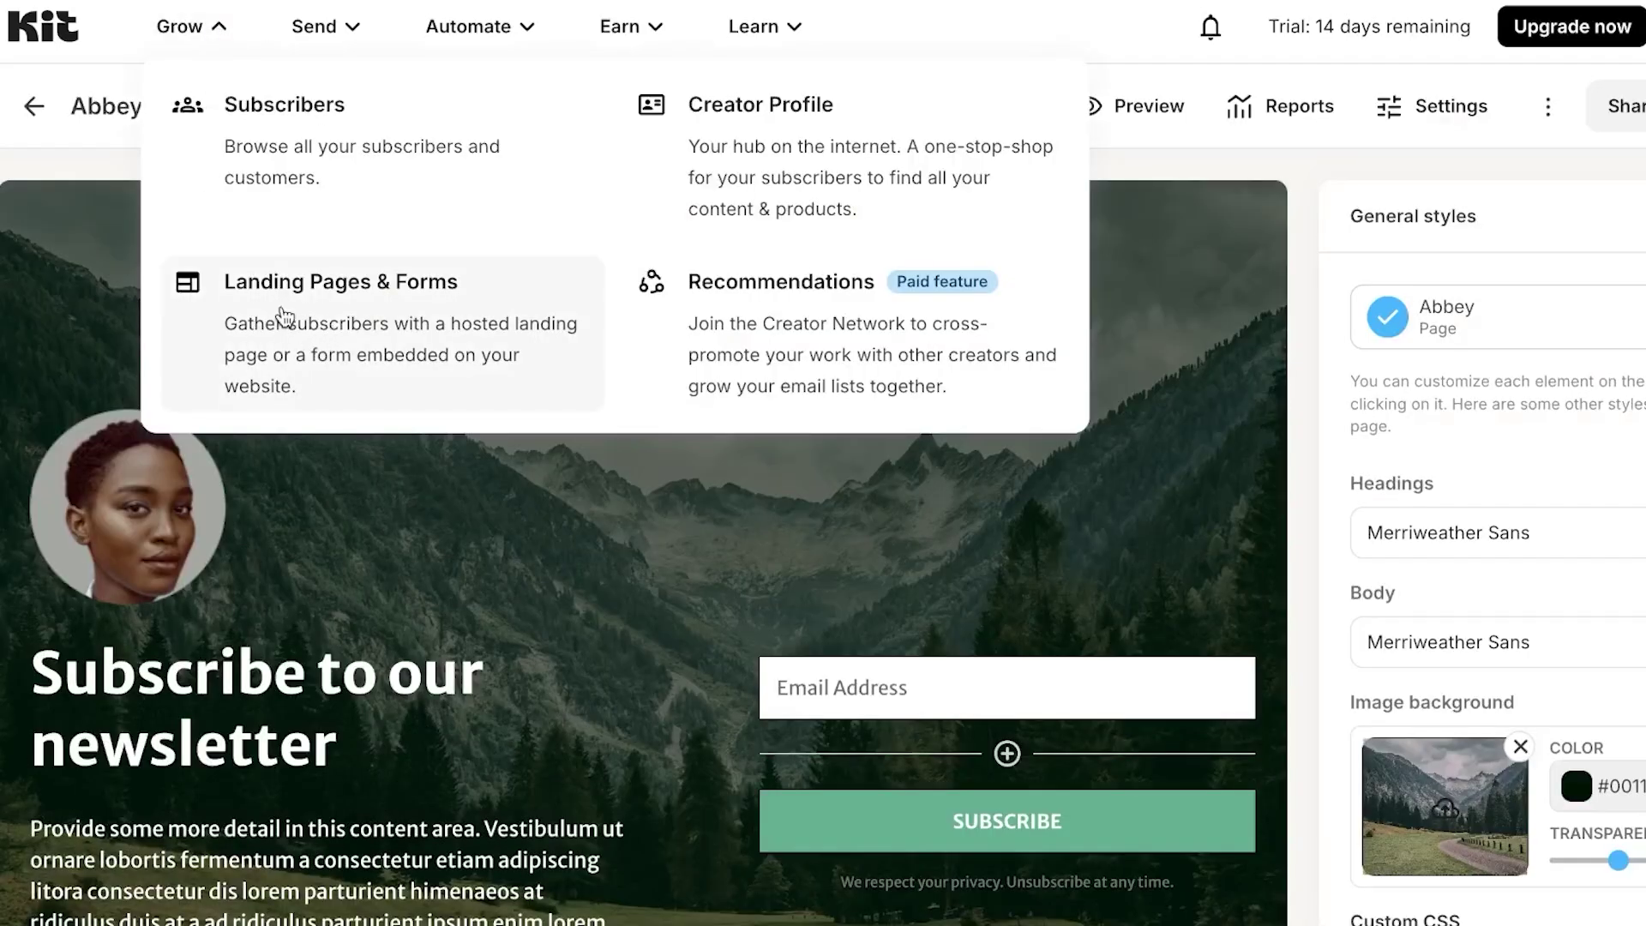
{"action": "left_click", "coordinate": [43, 107]}
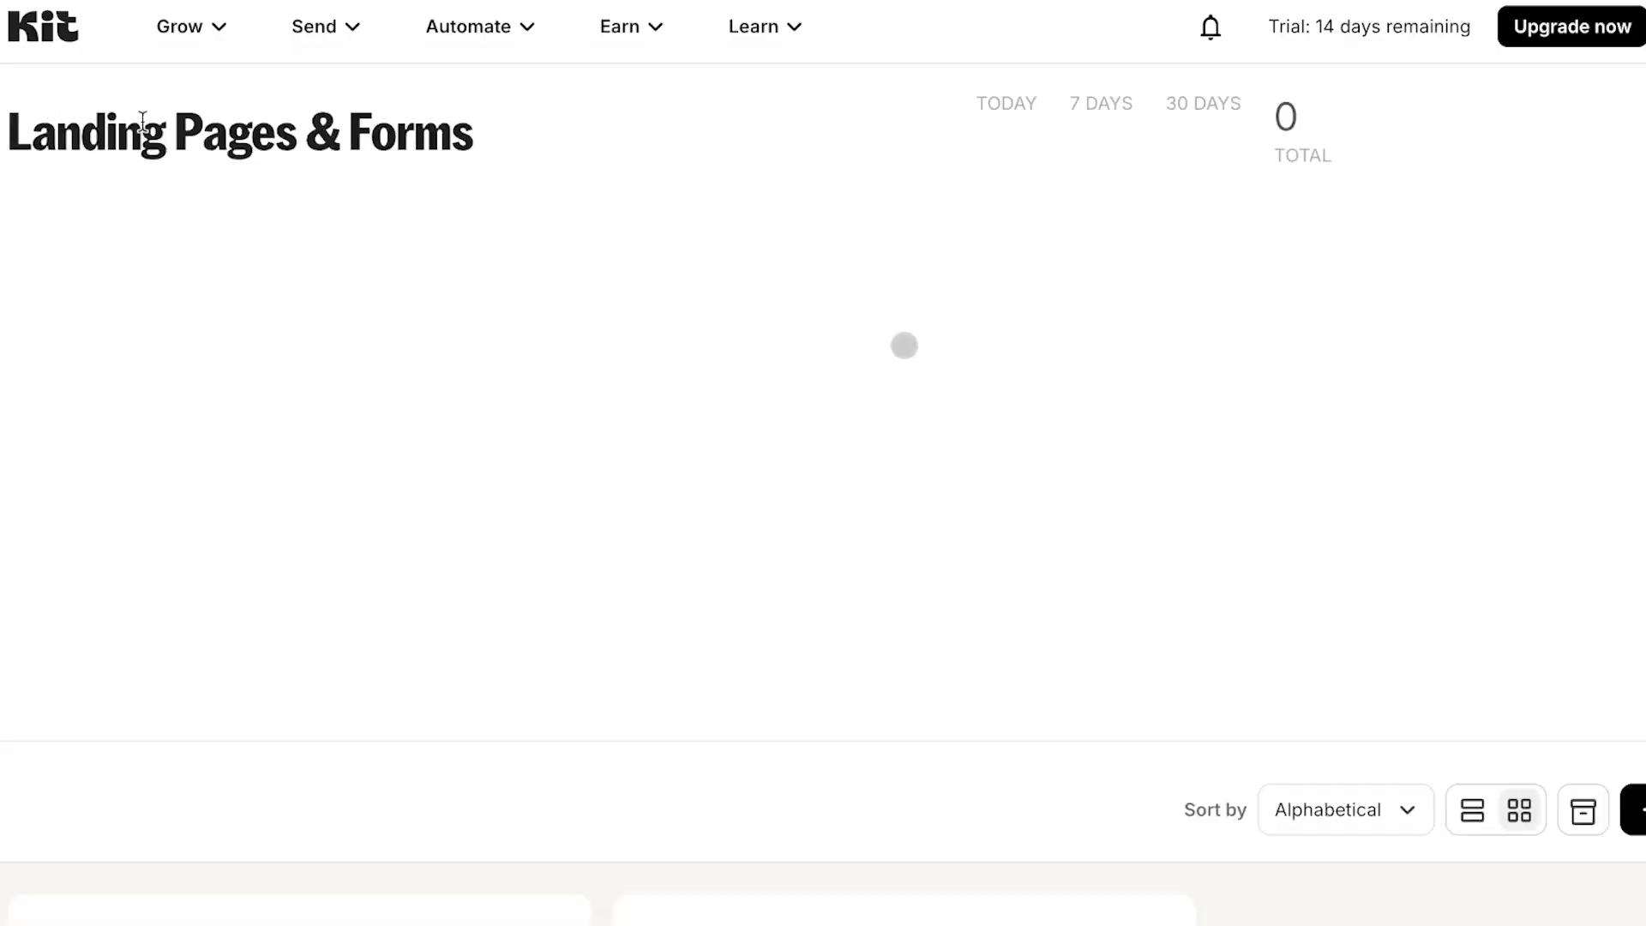
{"action": "scroll", "coordinate": [804, 334], "scroll_direction": "down", "scroll_amount": 1}
{"action": "scroll", "coordinate": [804, 326], "scroll_direction": "down", "scroll_amount": 3}
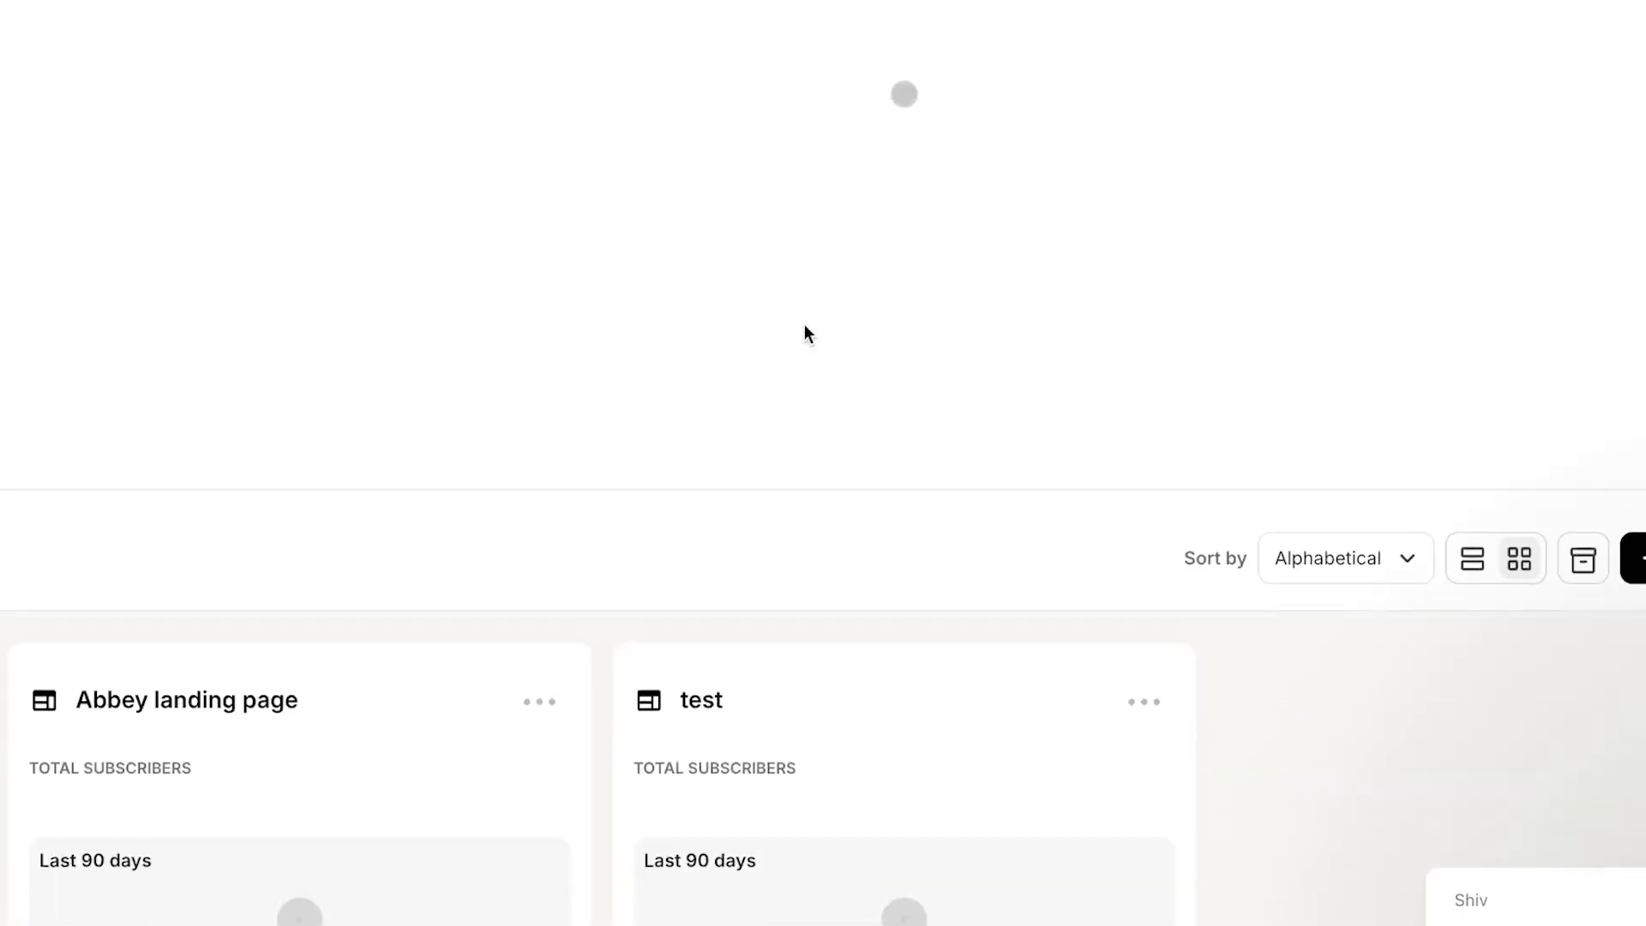
{"action": "scroll", "coordinate": [805, 326], "scroll_direction": "up", "scroll_amount": 3}
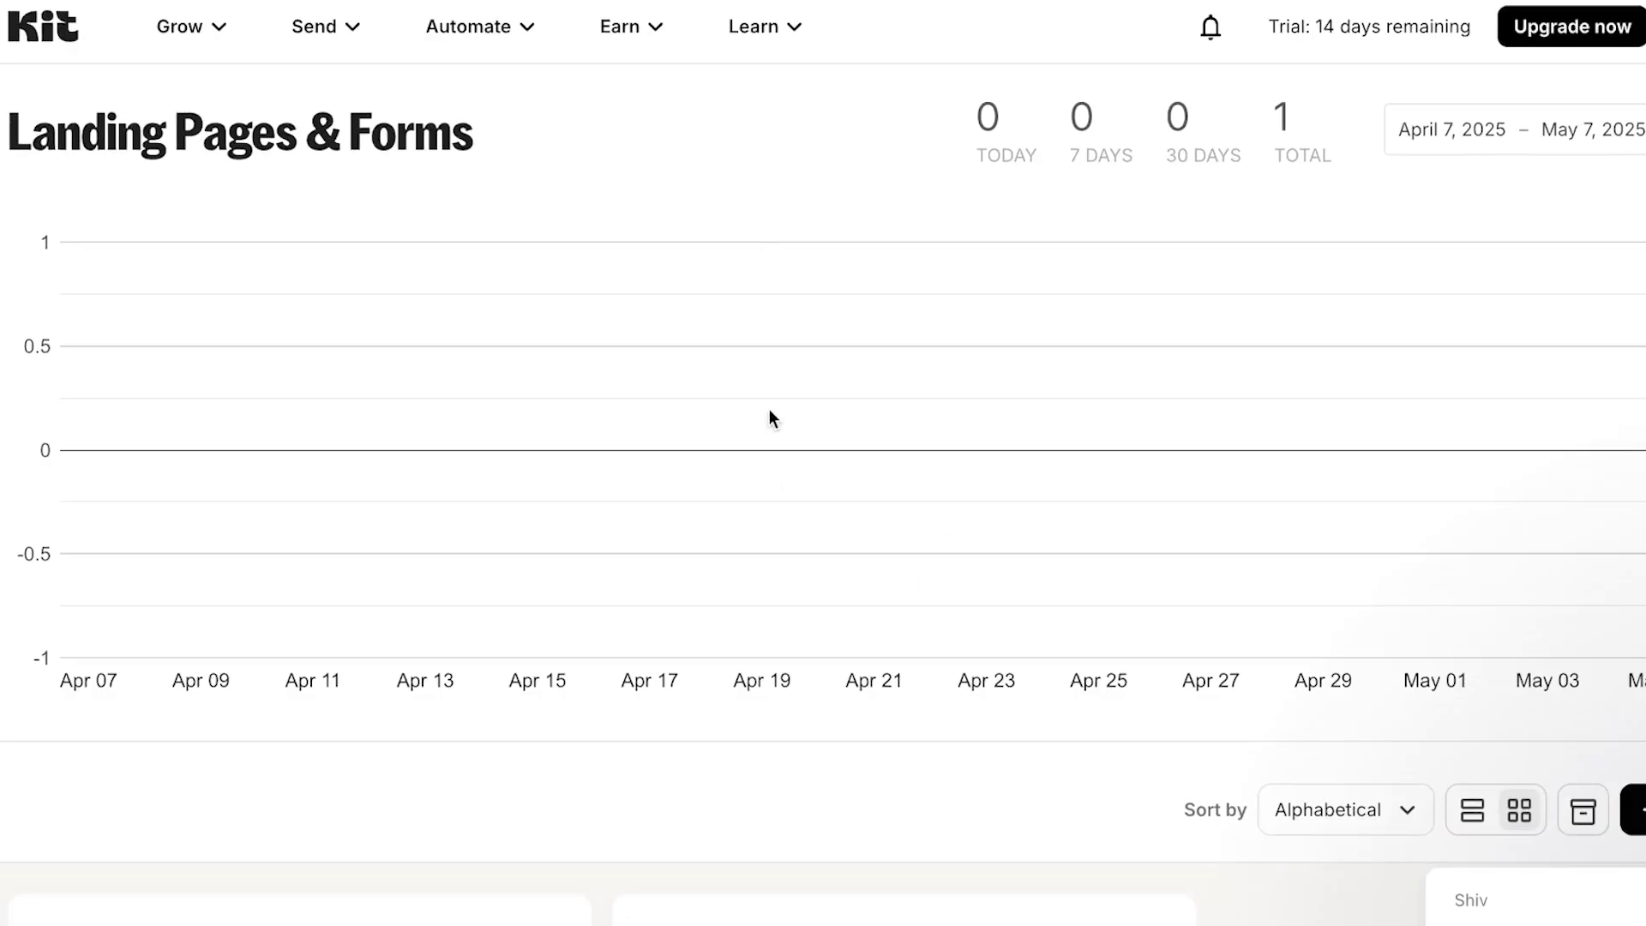
- Switch from the Grow menu to the Send menu and go to Email Templates
{"action": "left_click", "coordinate": [221, 31]}
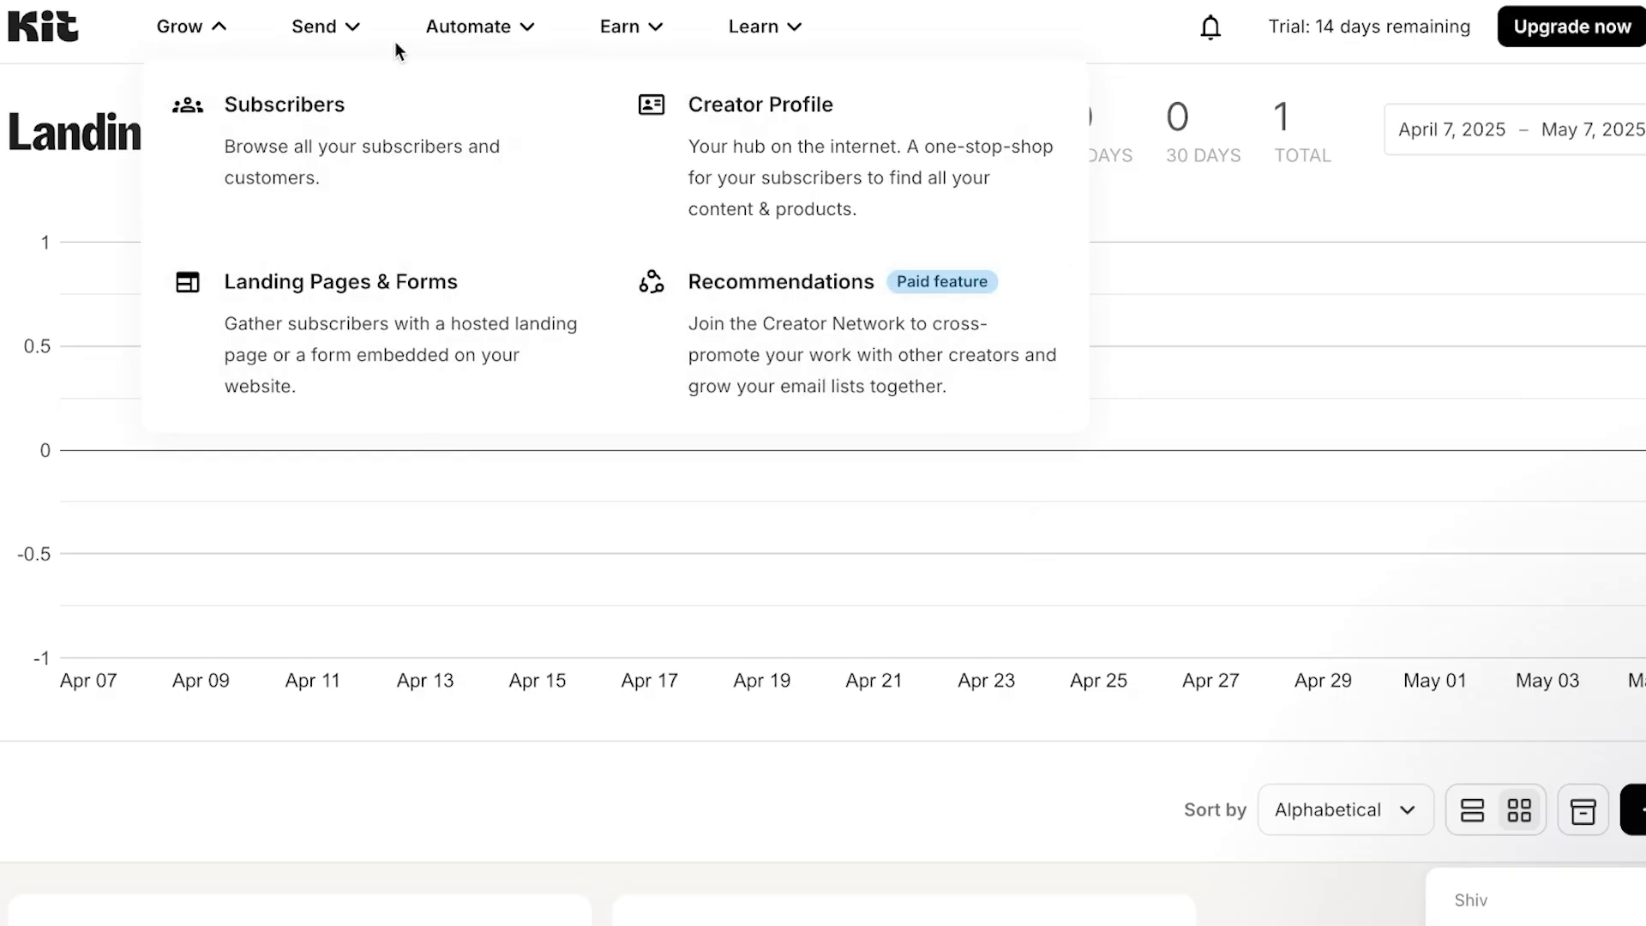
{"action": "left_click", "coordinate": [349, 41]}
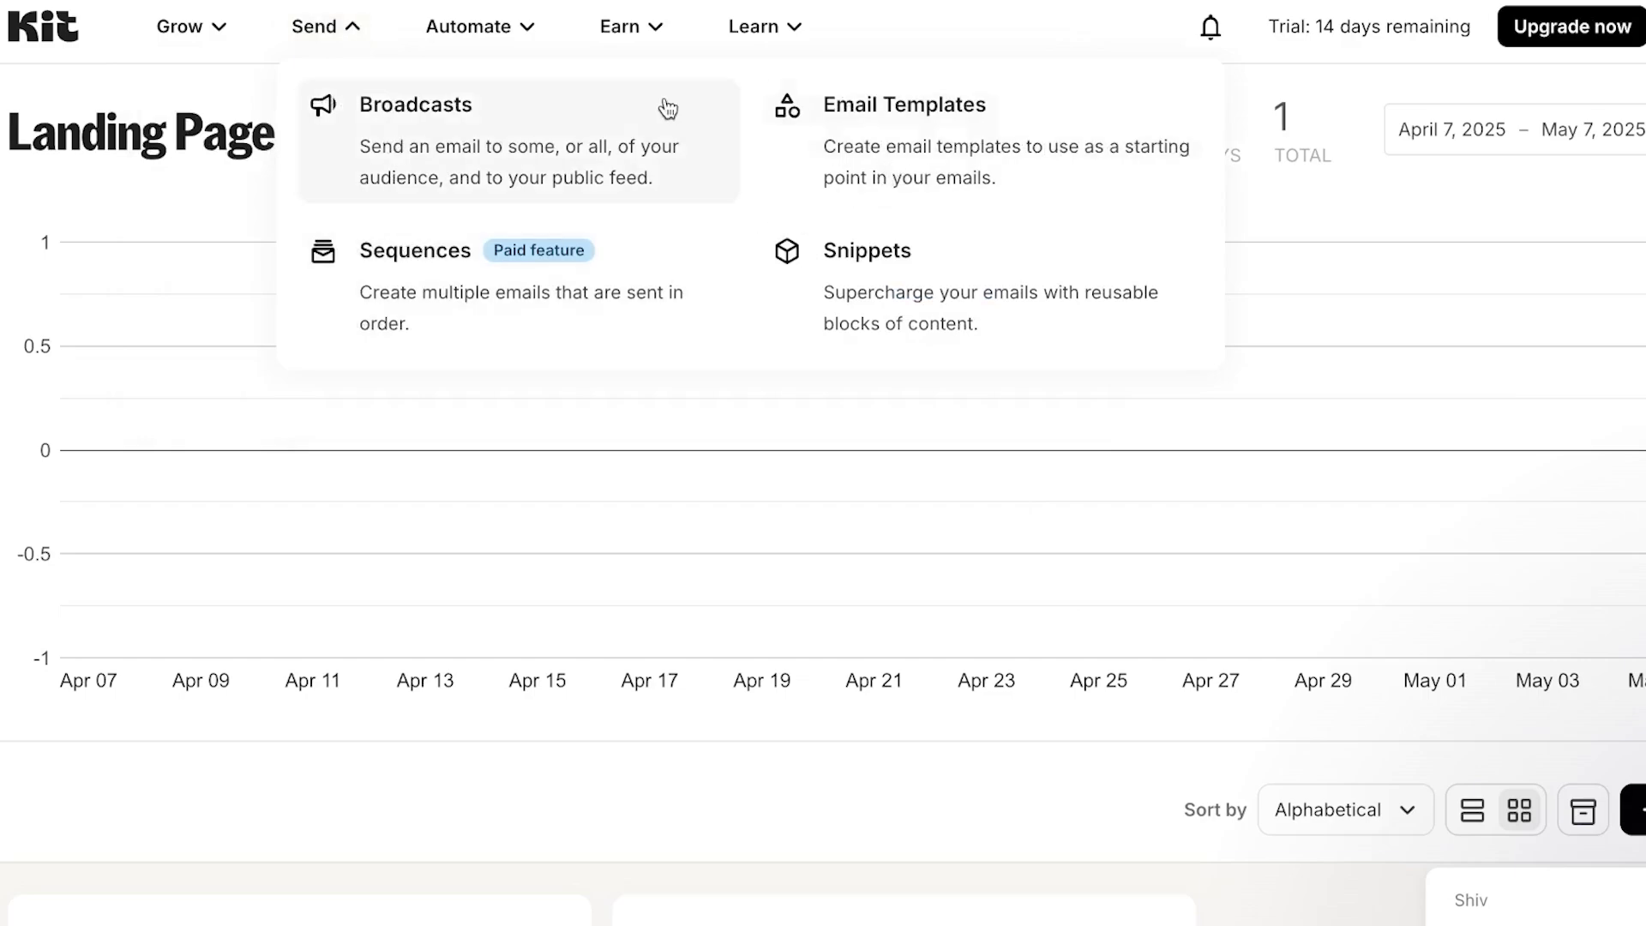
{"action": "left_click", "coordinate": [1001, 152]}
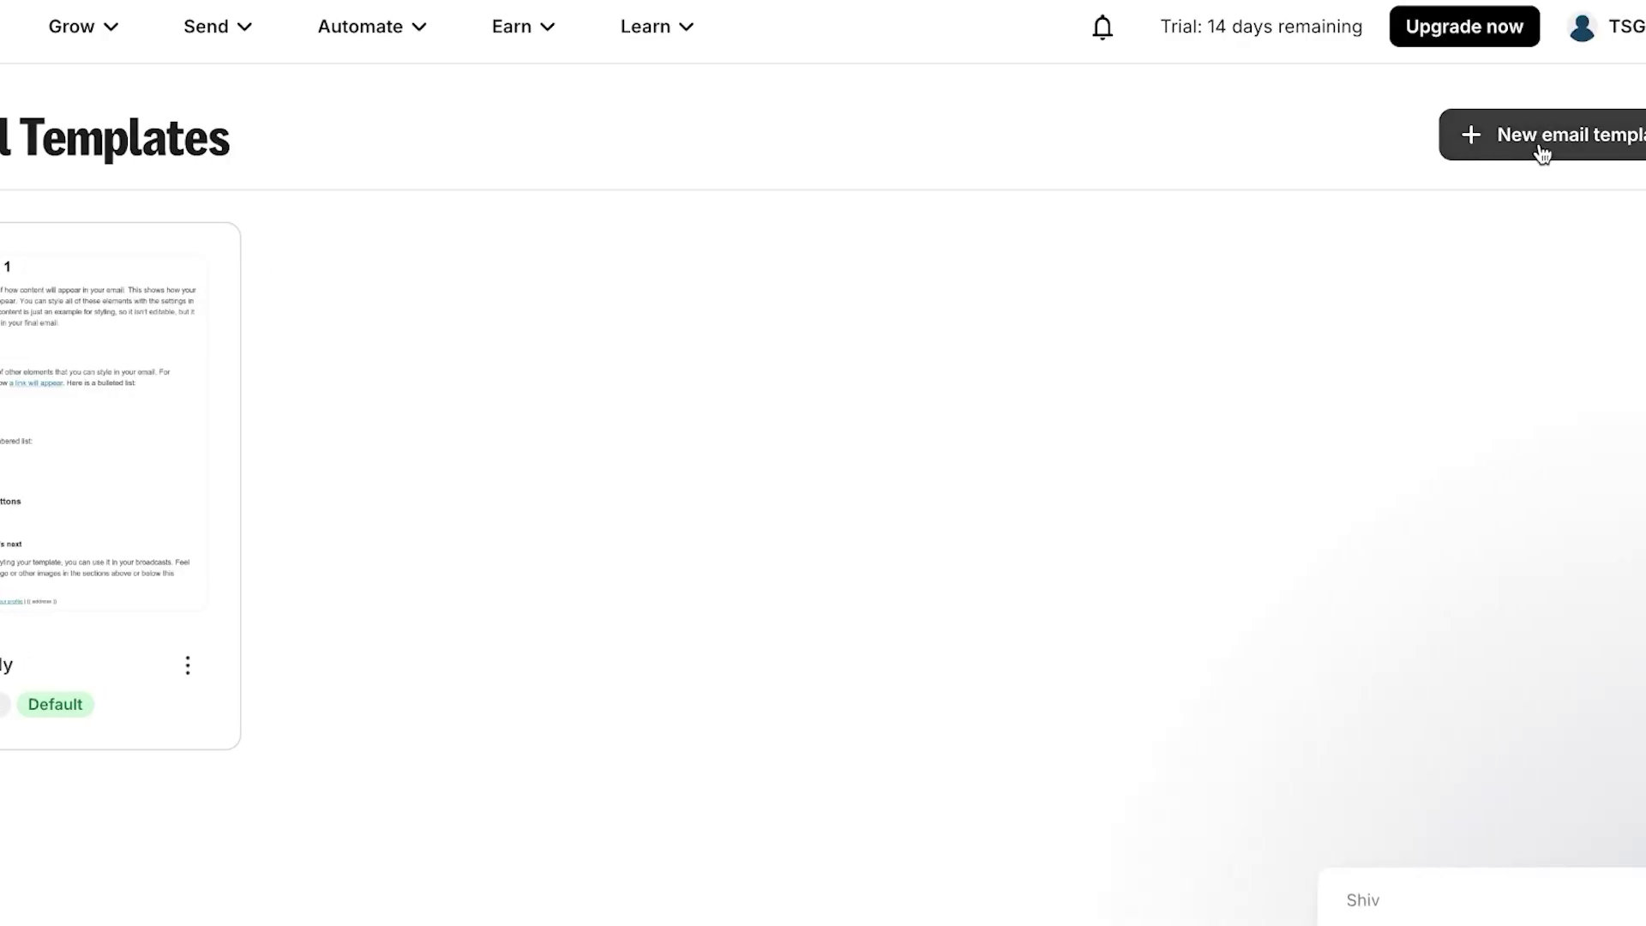
- Start a new email template and look over the starting-point designs
{"action": "left_click", "coordinate": [1494, 144]}
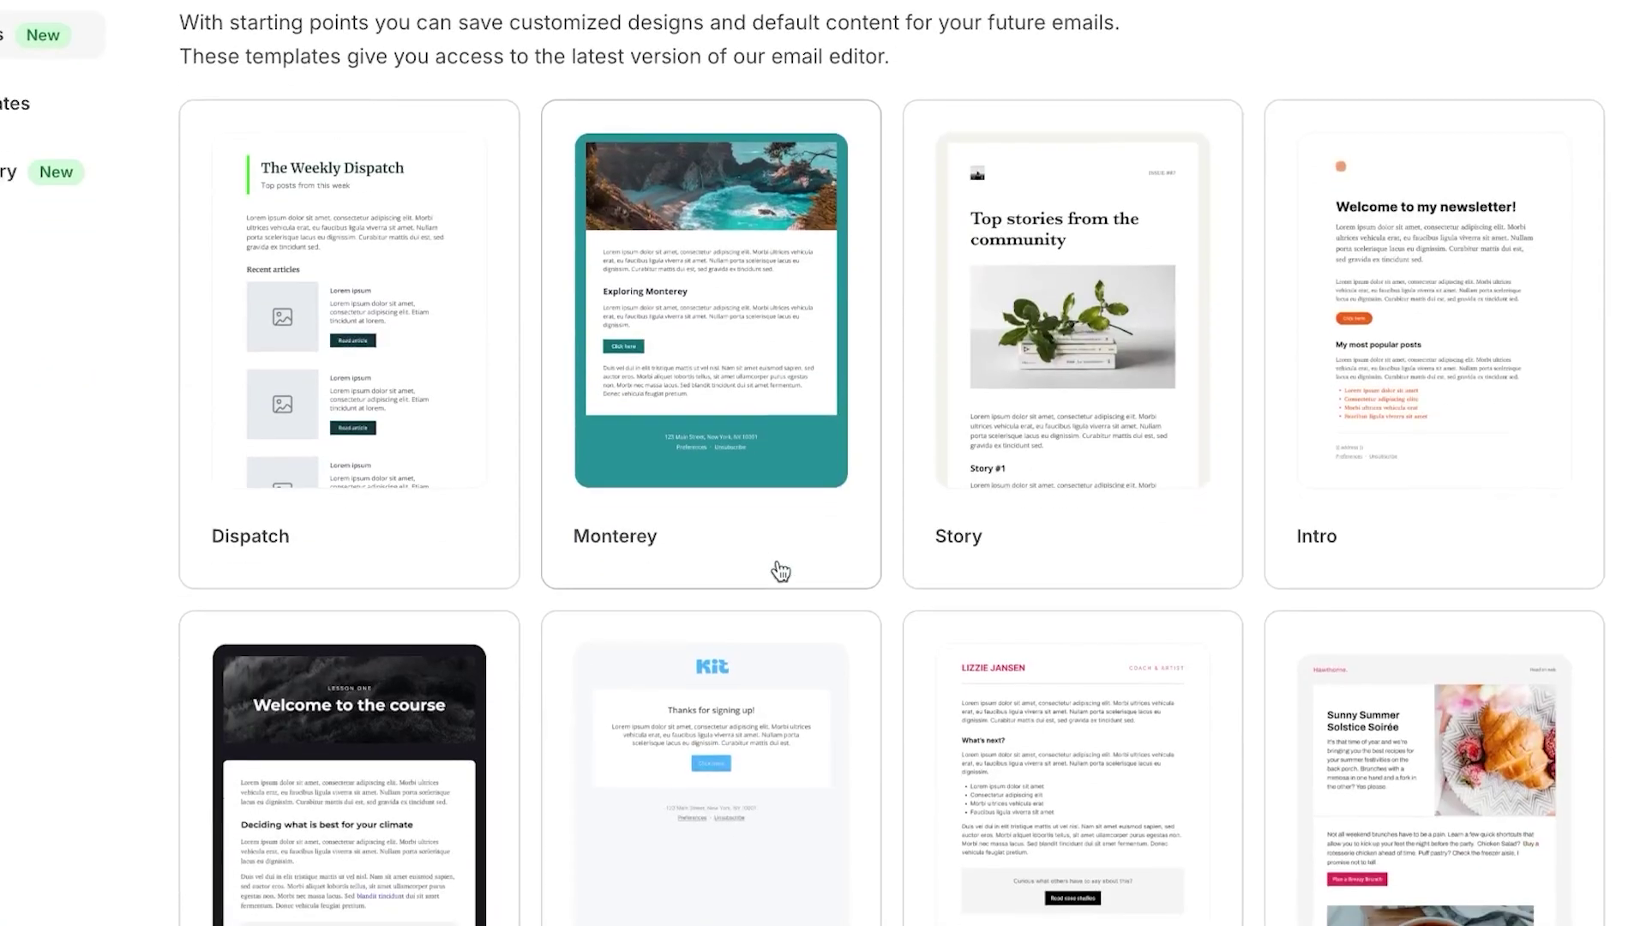
{"action": "scroll", "coordinate": [780, 570], "scroll_direction": "down", "scroll_amount": 8}
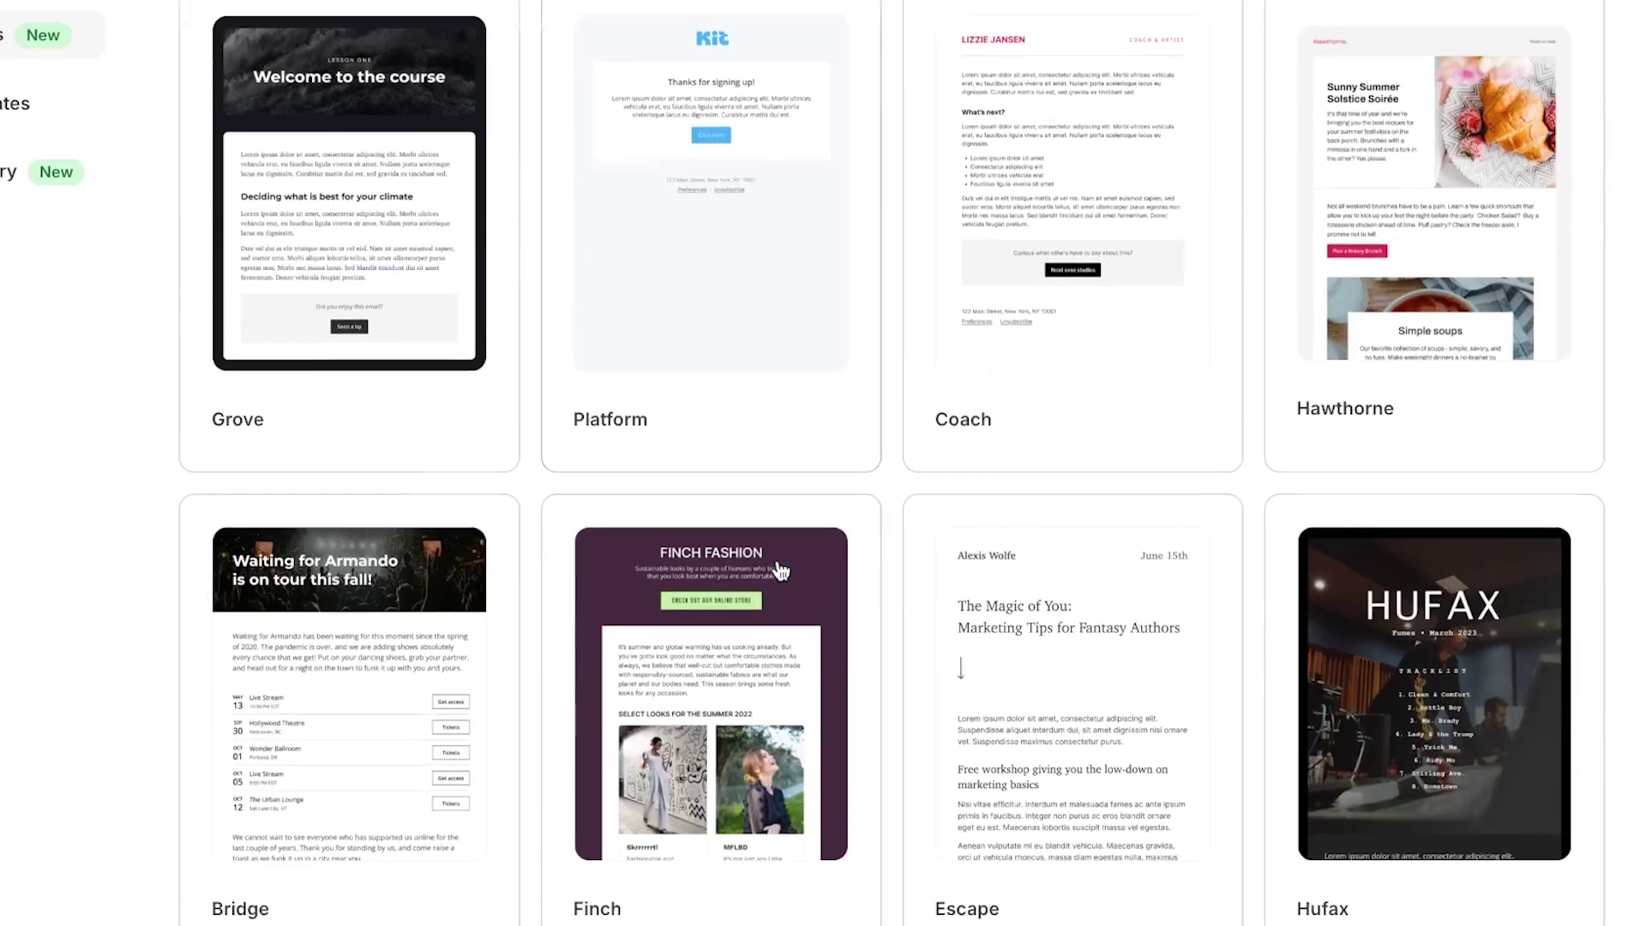
{"action": "scroll", "coordinate": [780, 570], "scroll_direction": "up", "scroll_amount": 10}
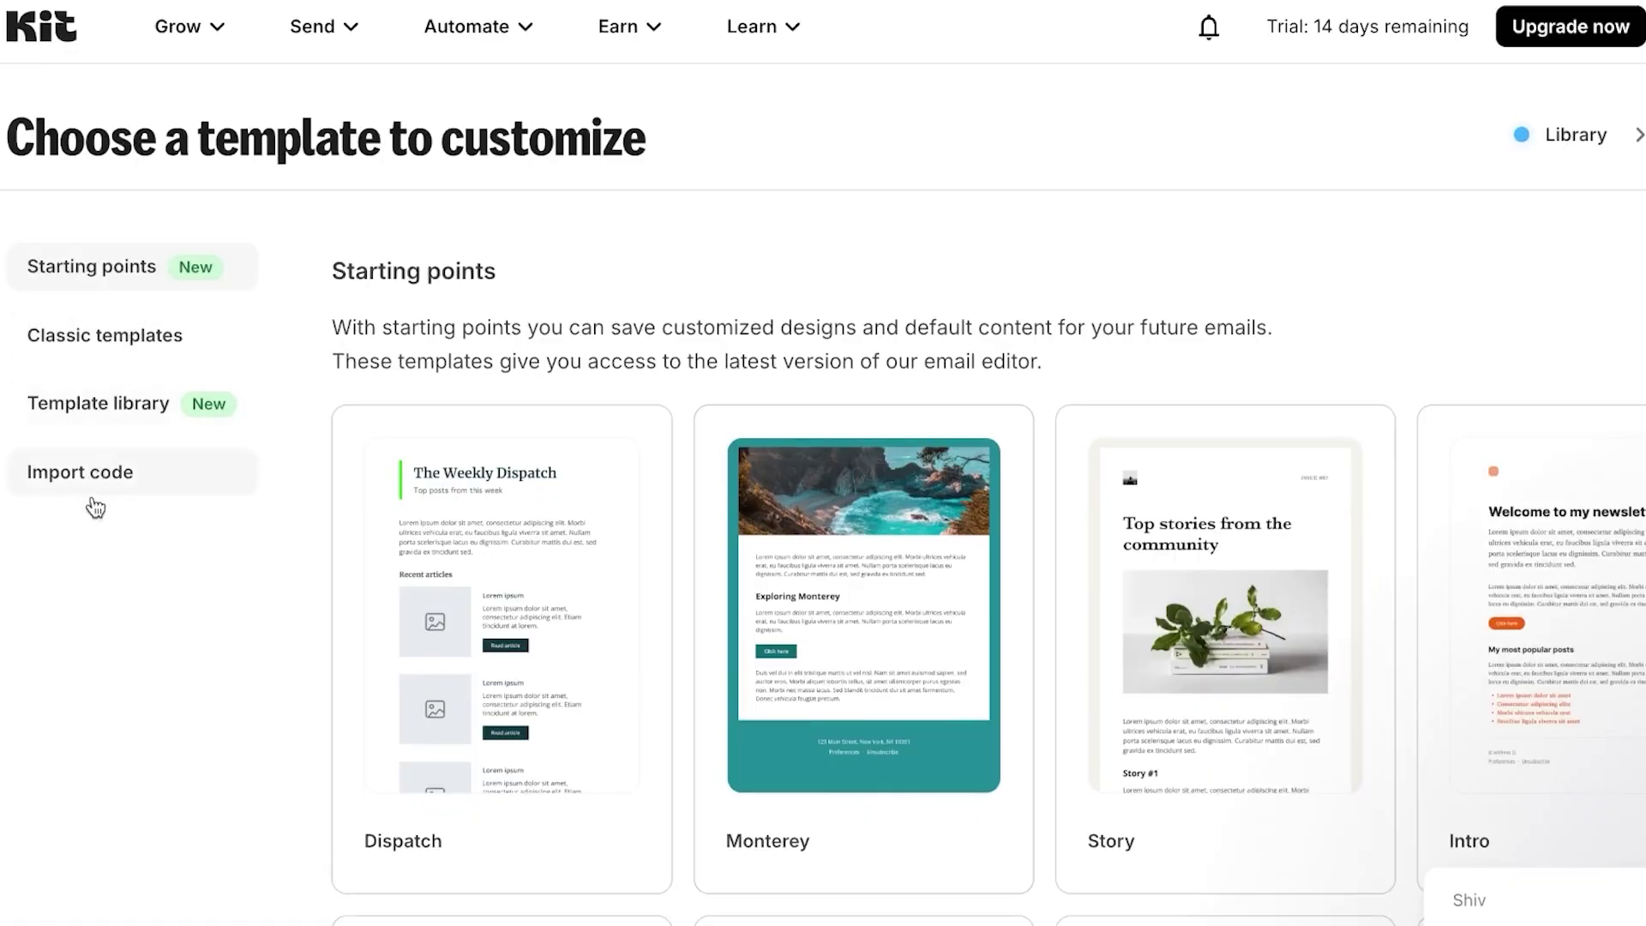
- Browse the Template library and scroll down to the Classic templates like Modern and Card
{"action": "left_click", "coordinate": [100, 405]}
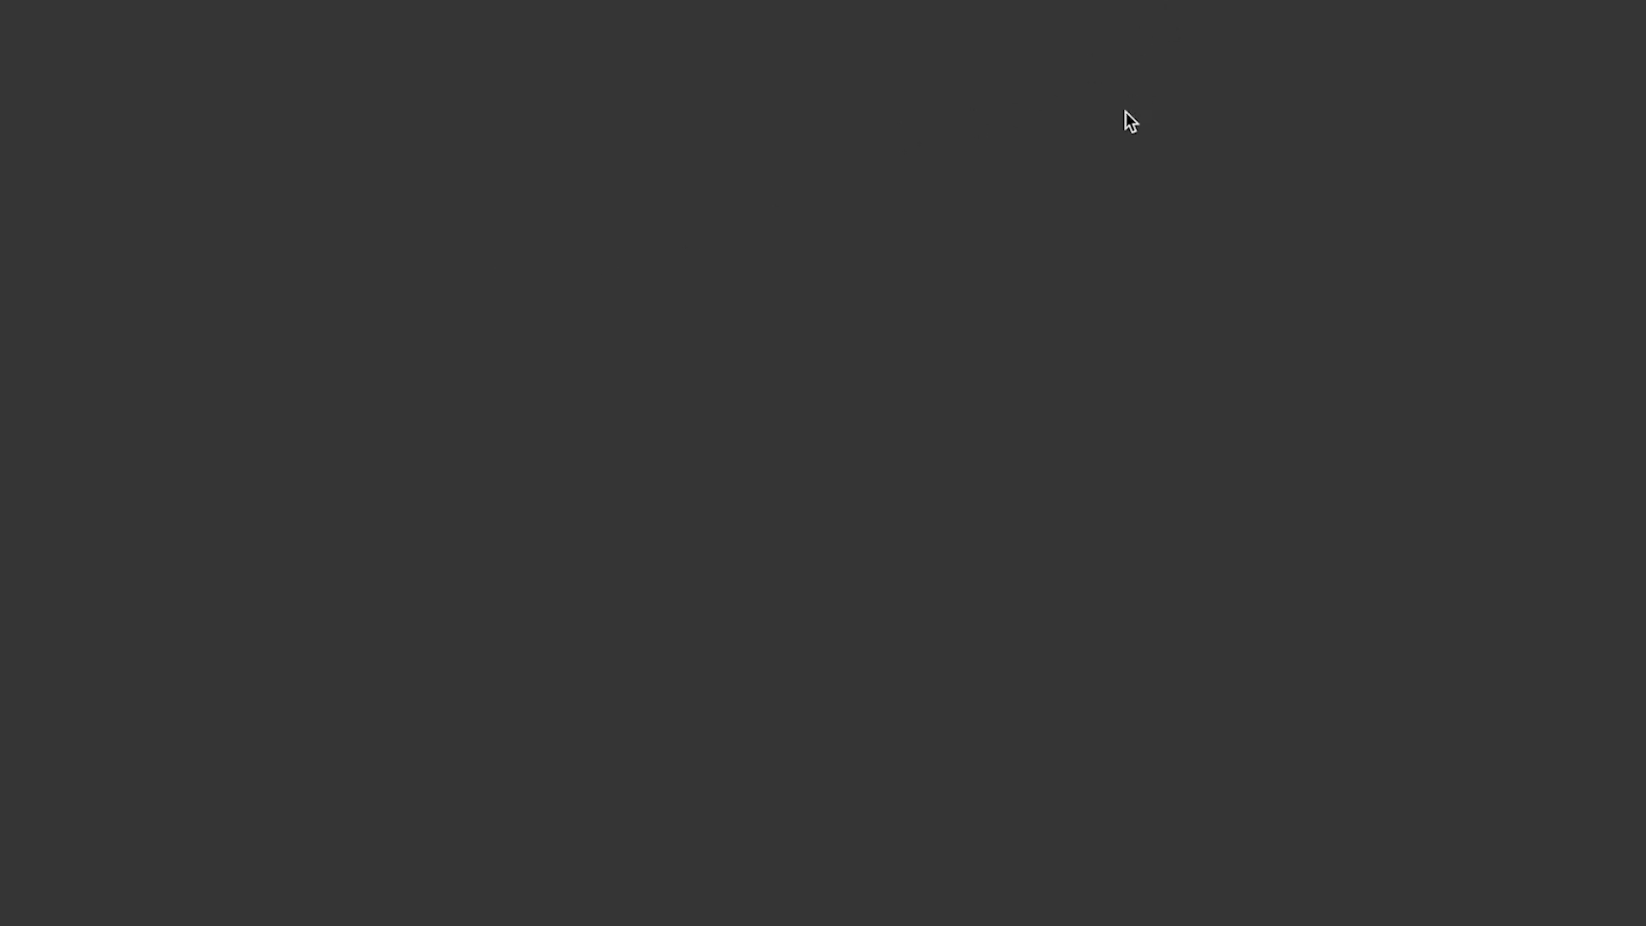
{"action": "scroll", "coordinate": [976, 394], "scroll_direction": "down", "scroll_amount": 6}
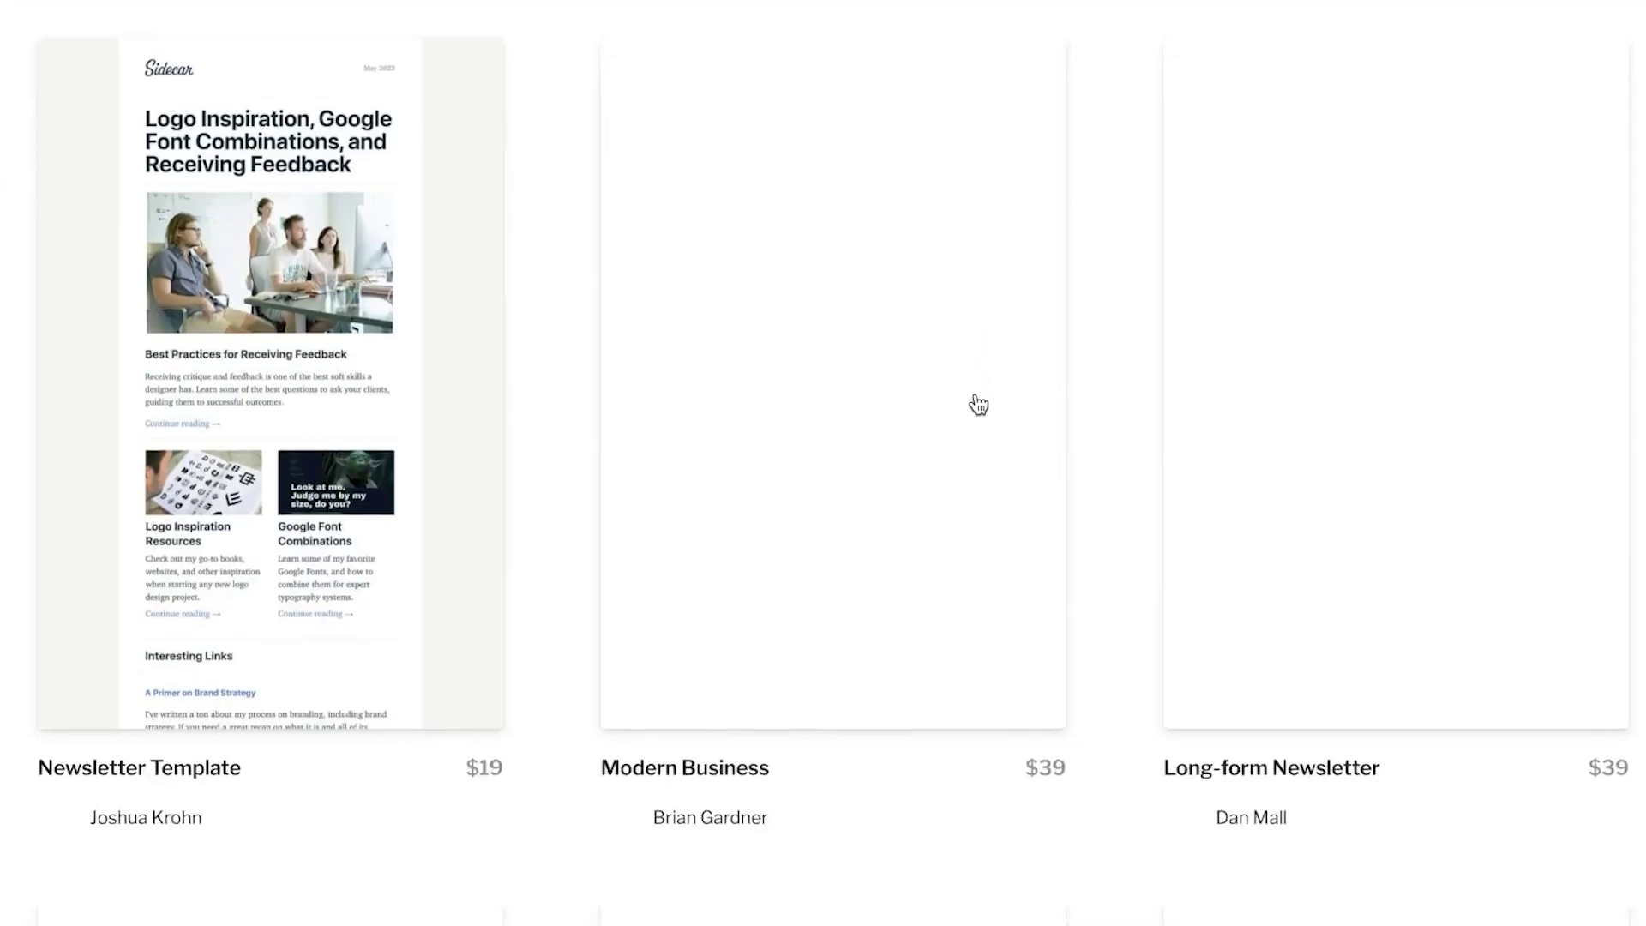
{"action": "scroll", "coordinate": [979, 405], "scroll_direction": "down", "scroll_amount": 1}
{"action": "scroll", "coordinate": [978, 405], "scroll_direction": "up", "scroll_amount": 3}
{"action": "scroll", "coordinate": [979, 405], "scroll_direction": "down", "scroll_amount": 2}
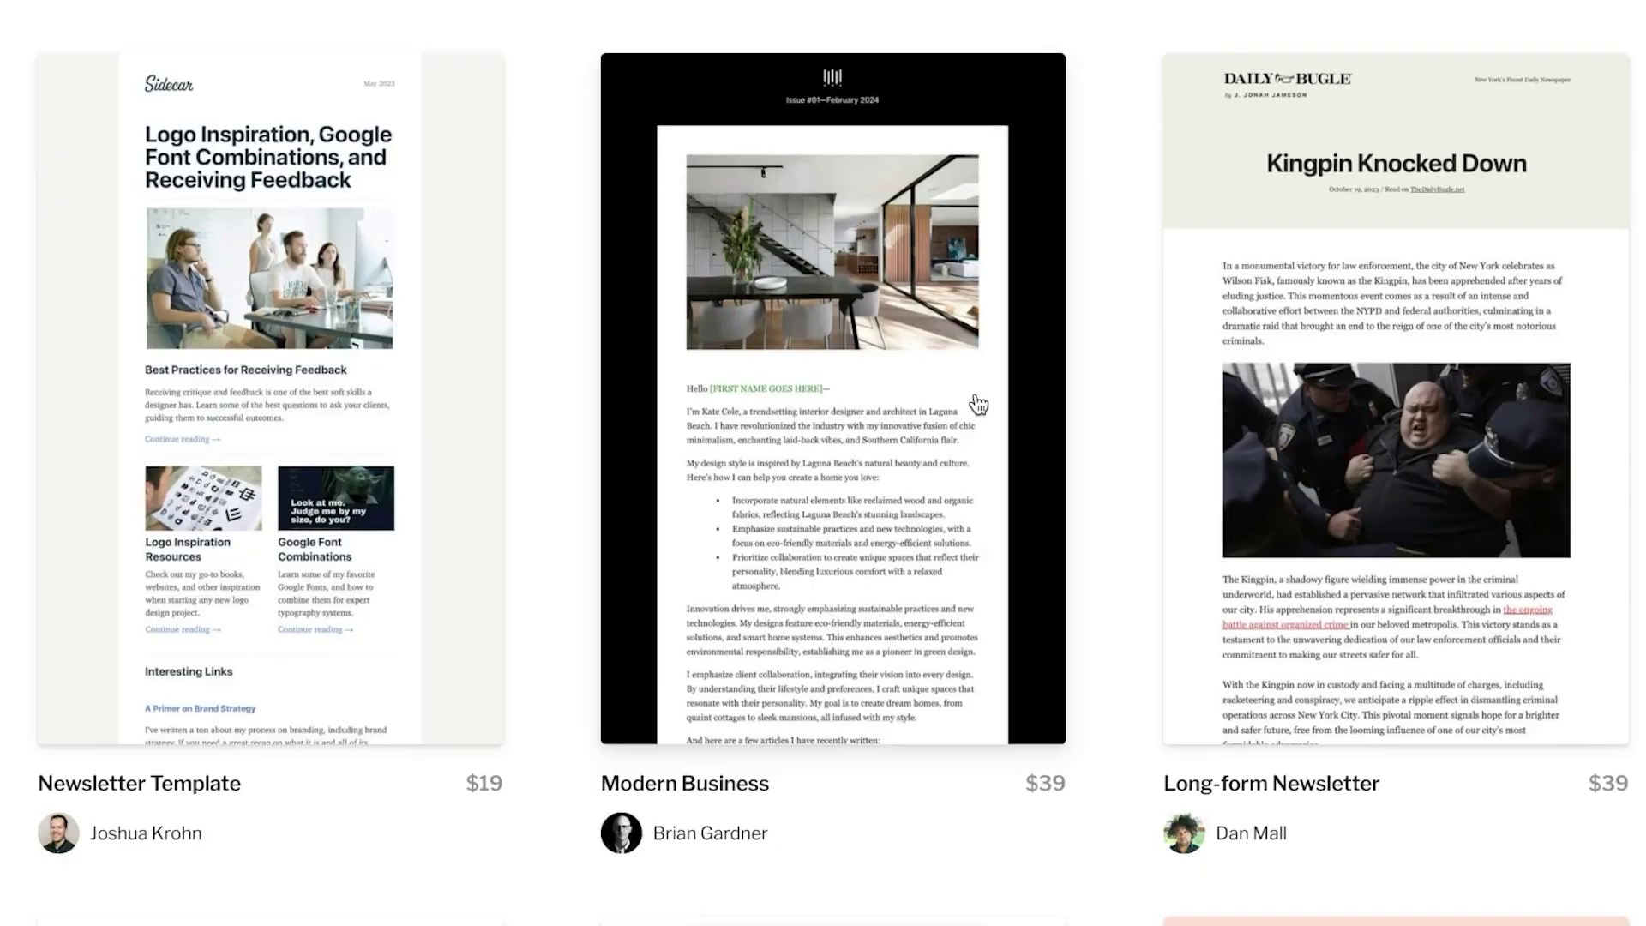
{"action": "scroll", "coordinate": [978, 405], "scroll_direction": "down", "scroll_amount": 15}
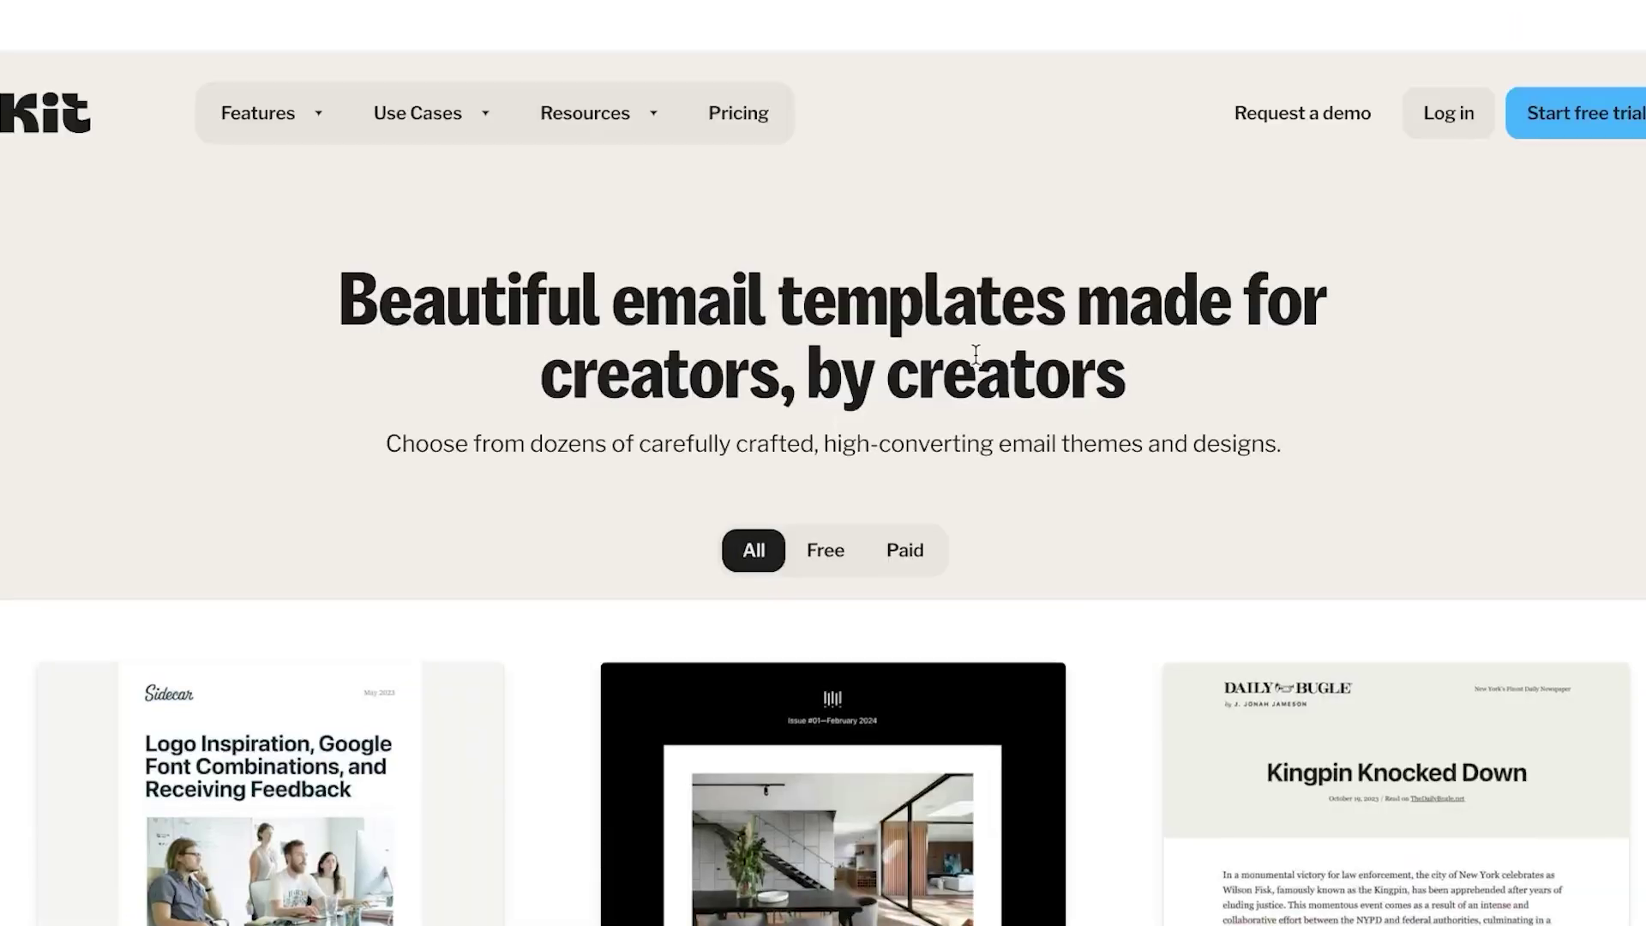
{"action": "scroll", "coordinate": [415, 809], "scroll_direction": "down", "scroll_amount": 6}
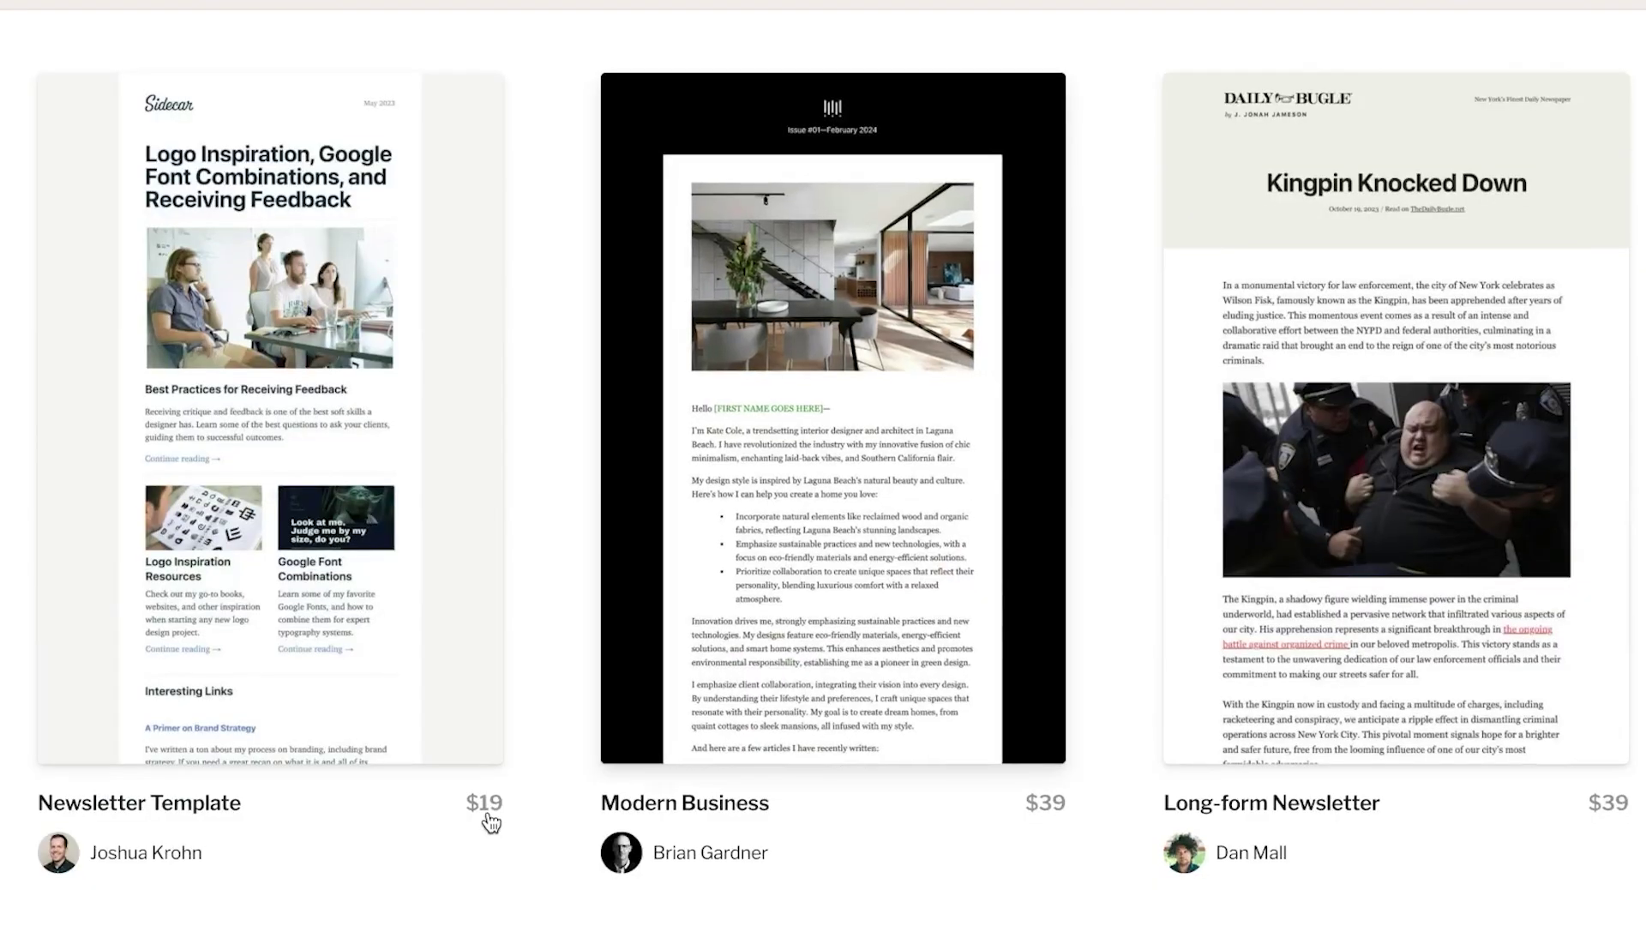
{"action": "scroll", "coordinate": [1439, 517], "scroll_direction": "down", "scroll_amount": 6}
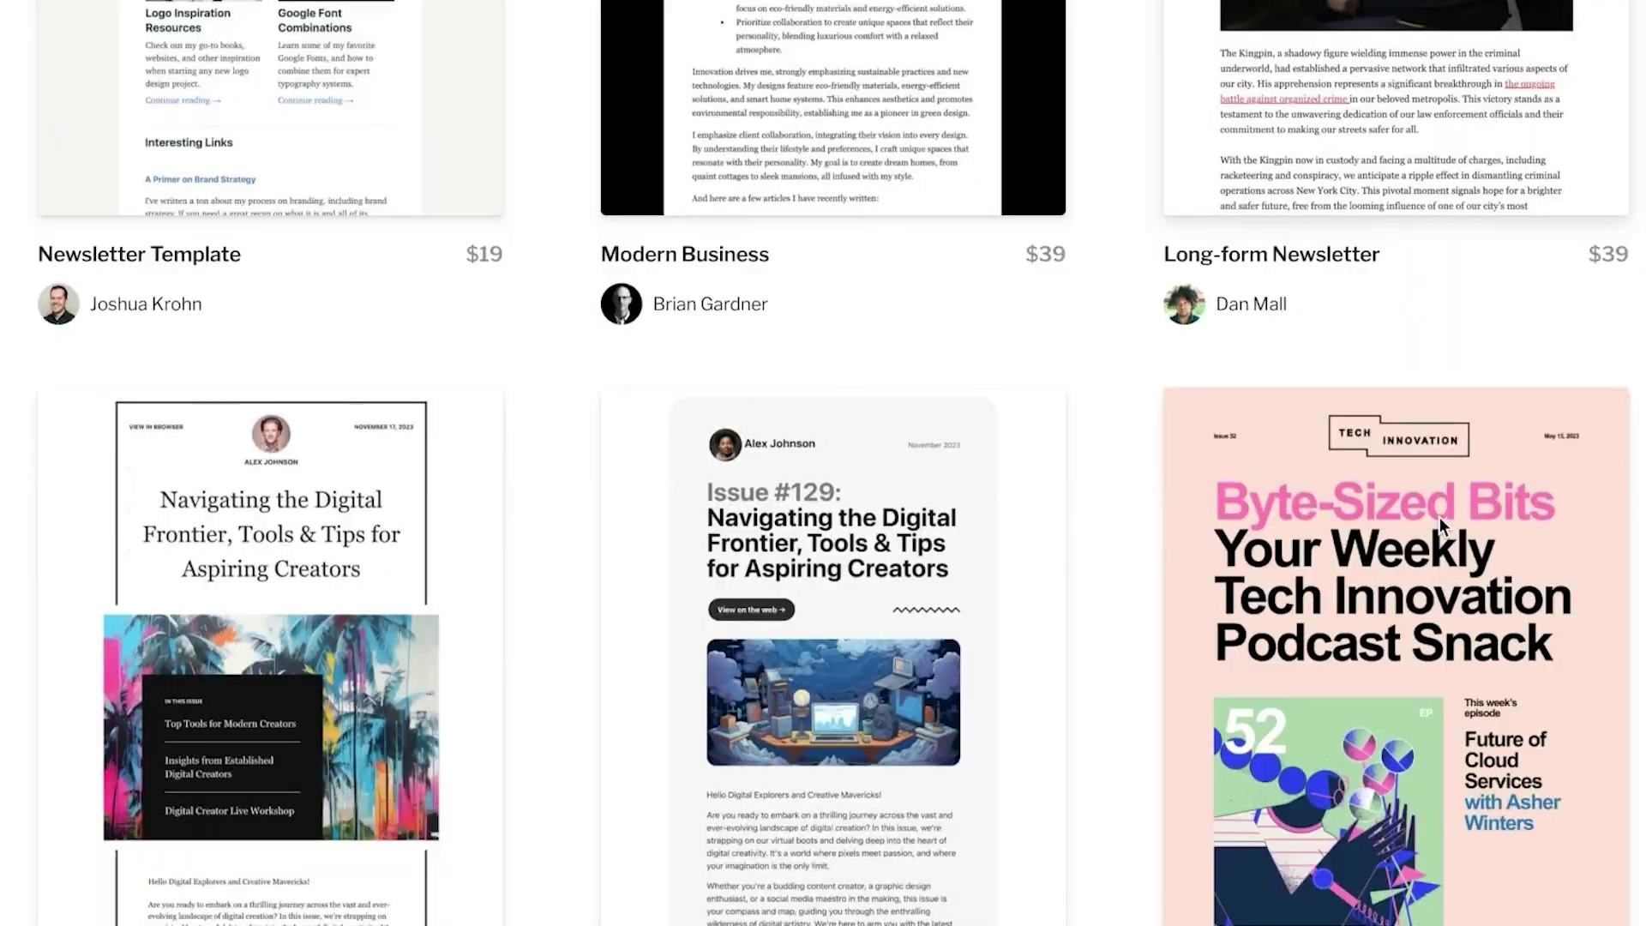
{"action": "scroll", "coordinate": [1439, 518], "scroll_direction": "up", "scroll_amount": 12}
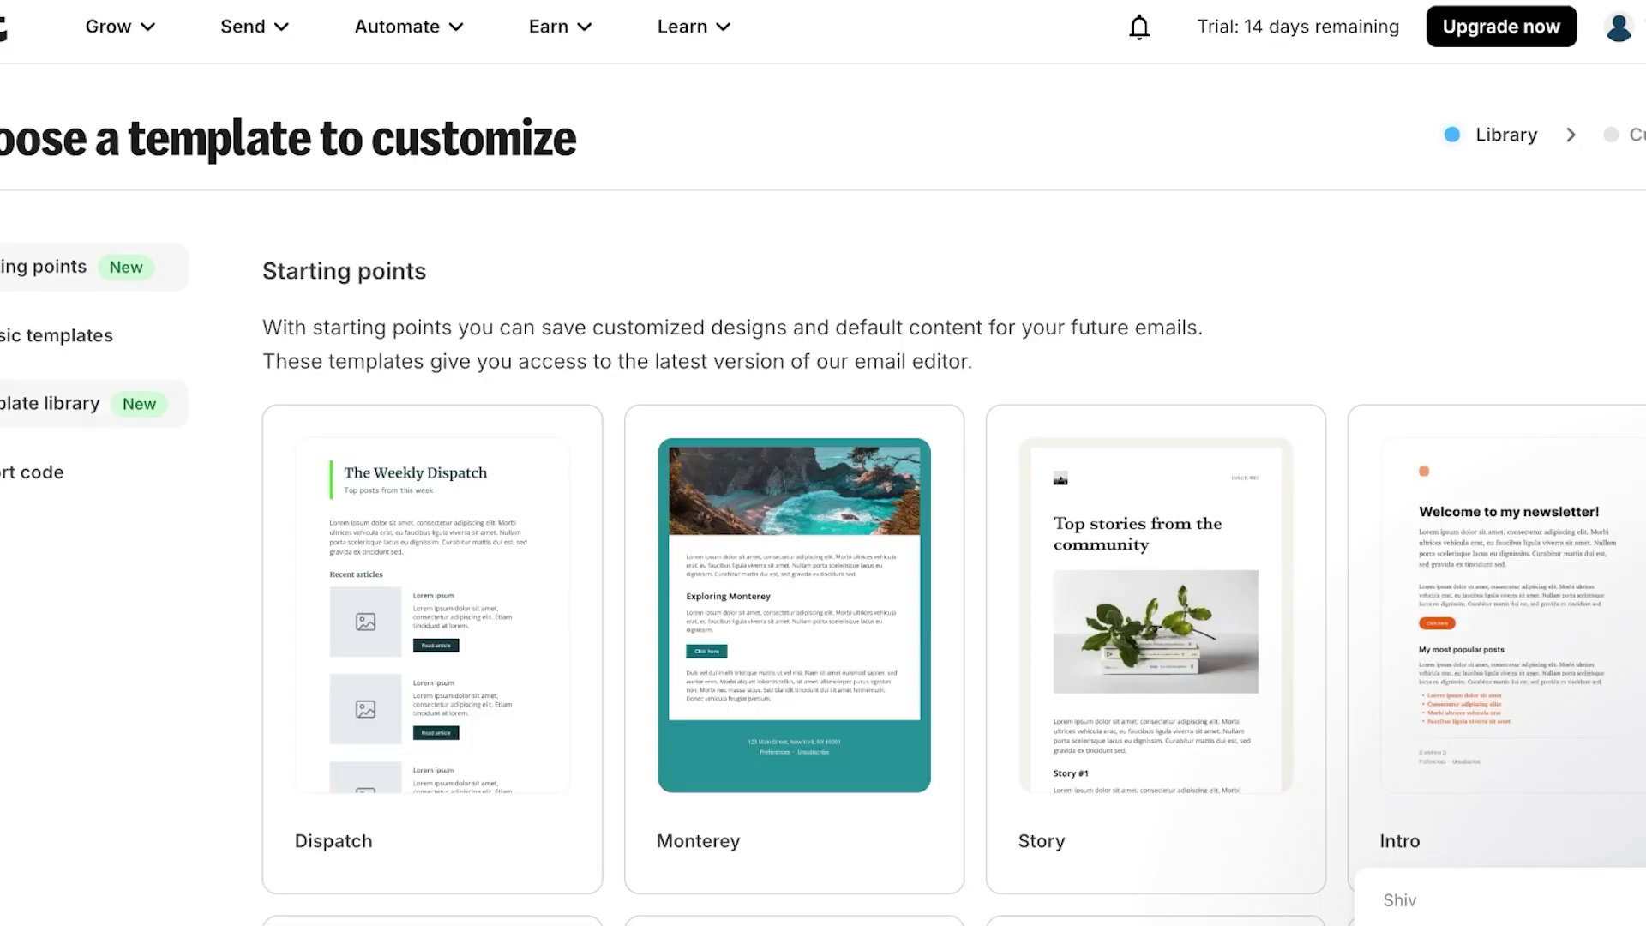
{"action": "scroll", "coordinate": [663, 423], "scroll_direction": "down", "scroll_amount": 3}
{"action": "scroll", "coordinate": [663, 422], "scroll_direction": "down", "scroll_amount": 12}
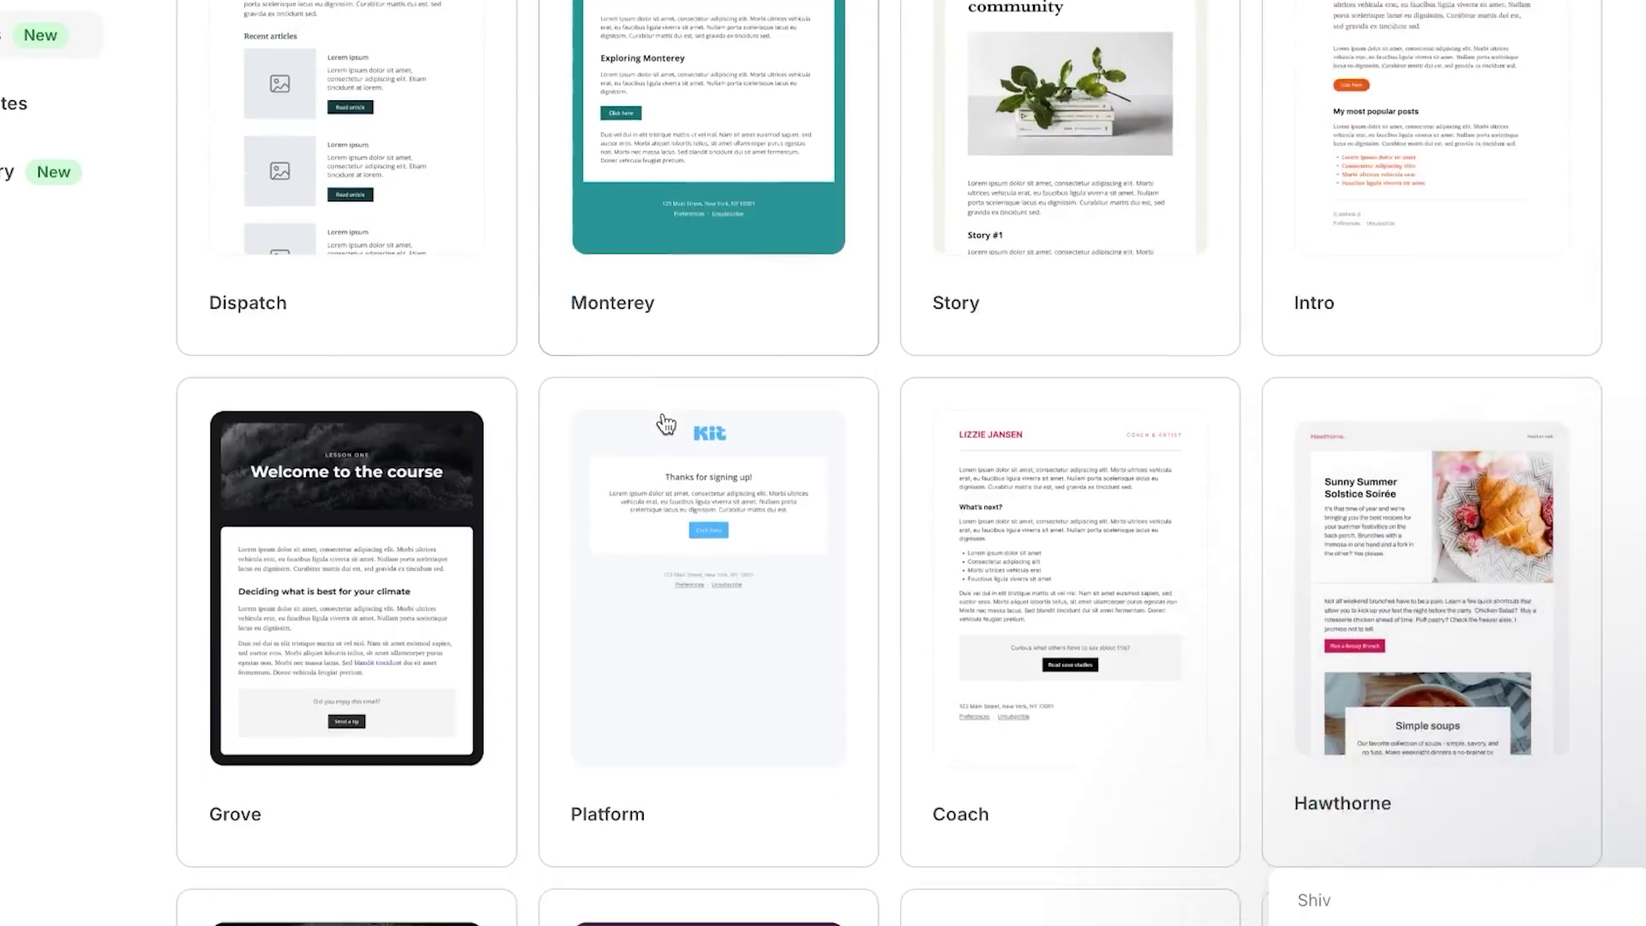
{"action": "scroll", "coordinate": [666, 422], "scroll_direction": "down", "scroll_amount": 7}
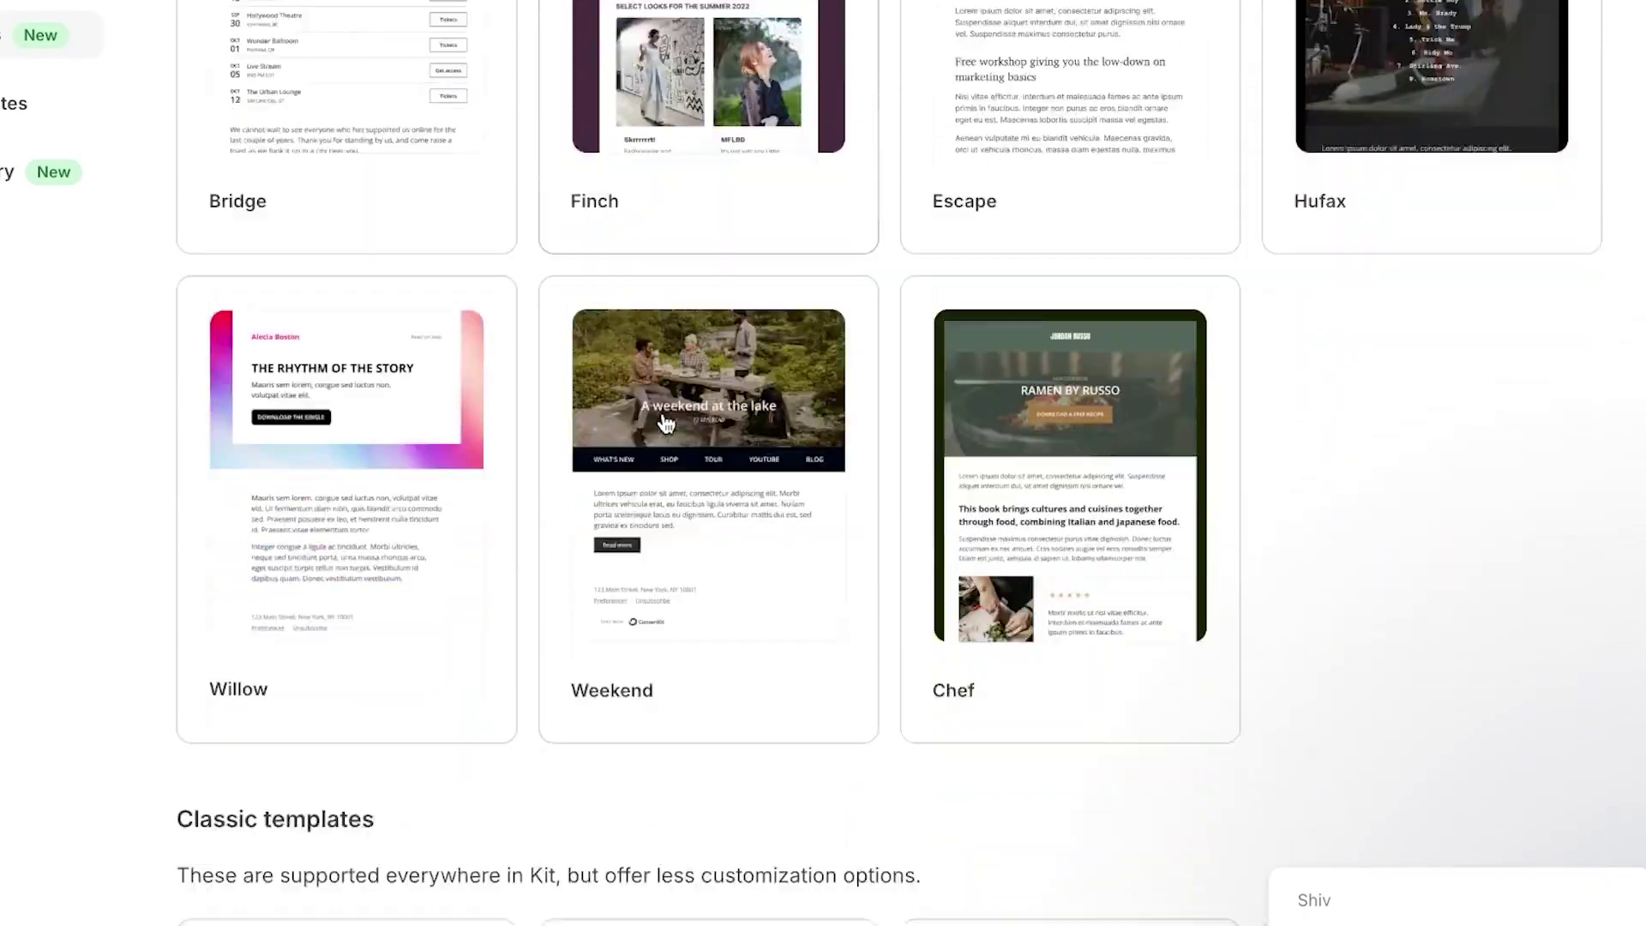
{"action": "scroll", "coordinate": [665, 423], "scroll_direction": "up", "scroll_amount": 2}
{"action": "scroll", "coordinate": [665, 423], "scroll_direction": "down", "scroll_amount": 8}
{"action": "scroll", "coordinate": [666, 423], "scroll_direction": "down", "scroll_amount": 1}
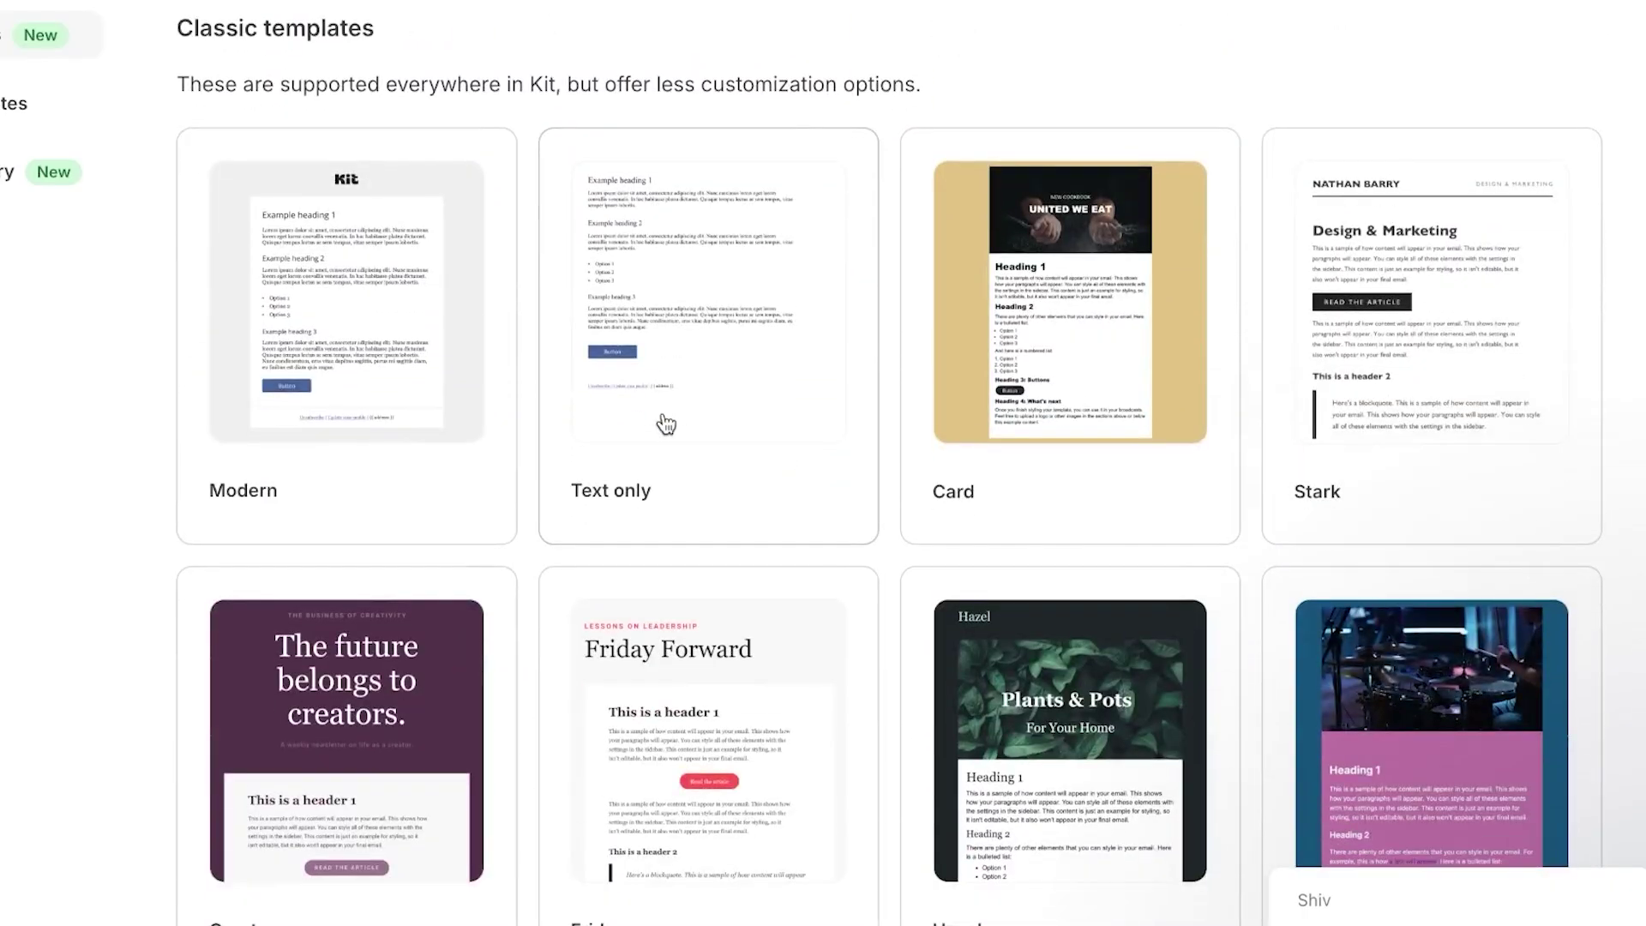
- Base the new email template on the Card classic design
{"action": "left_click", "coordinate": [1088, 333]}
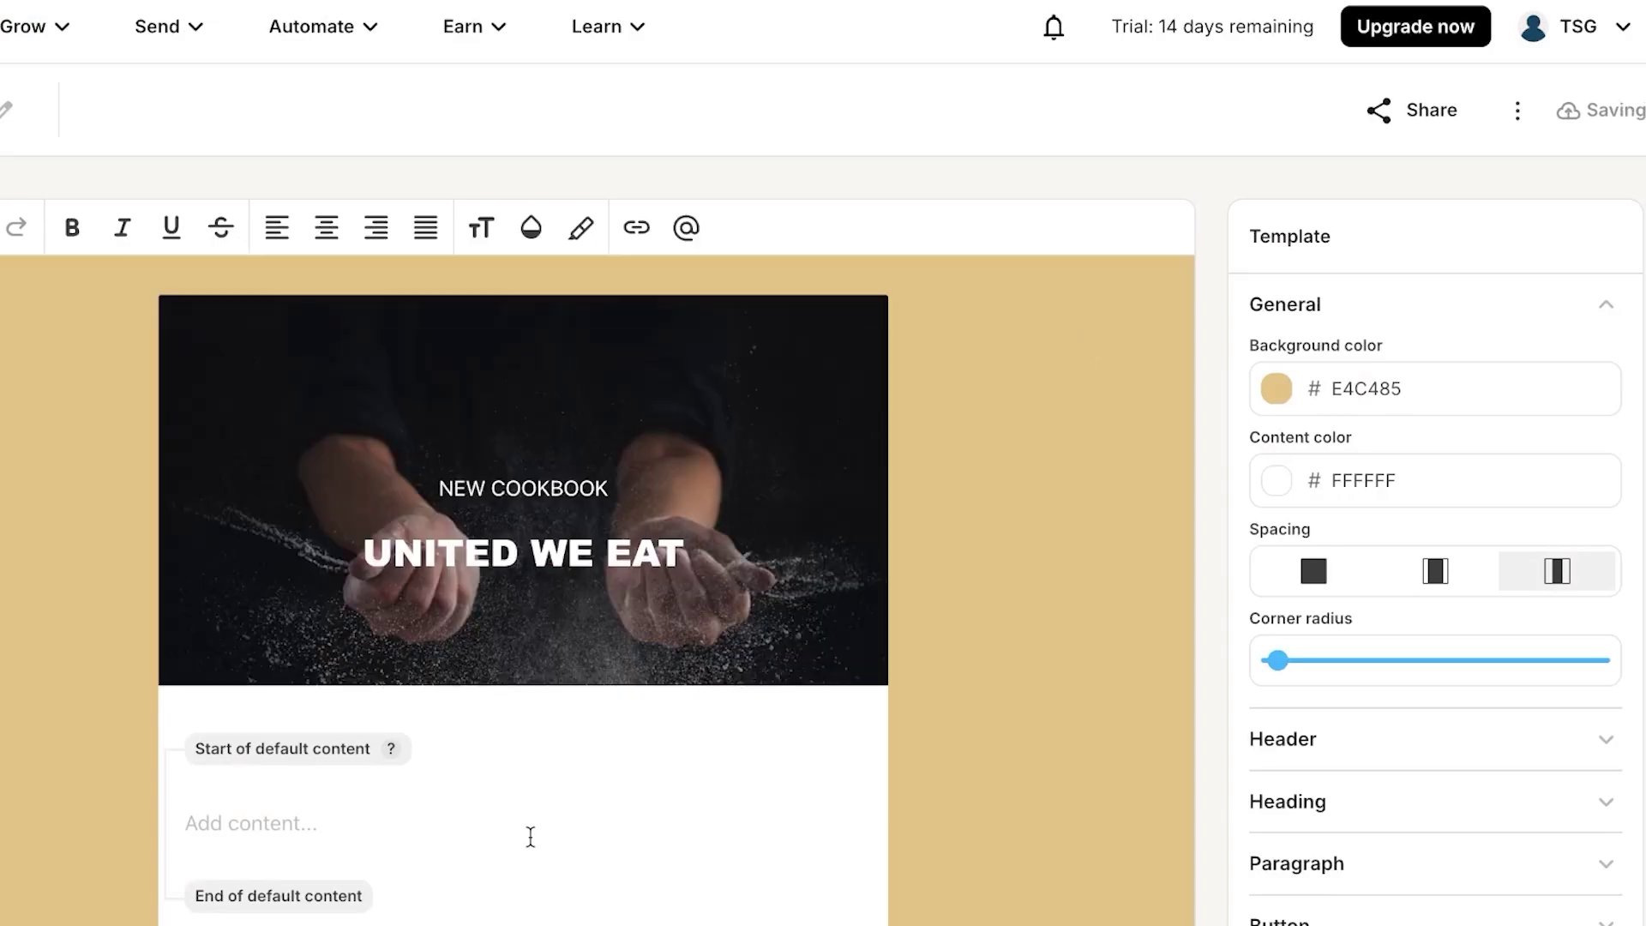
{"action": "scroll", "coordinate": [529, 823], "scroll_direction": "down", "scroll_amount": 4}
{"action": "scroll", "coordinate": [529, 819], "scroll_direction": "up", "scroll_amount": 3}
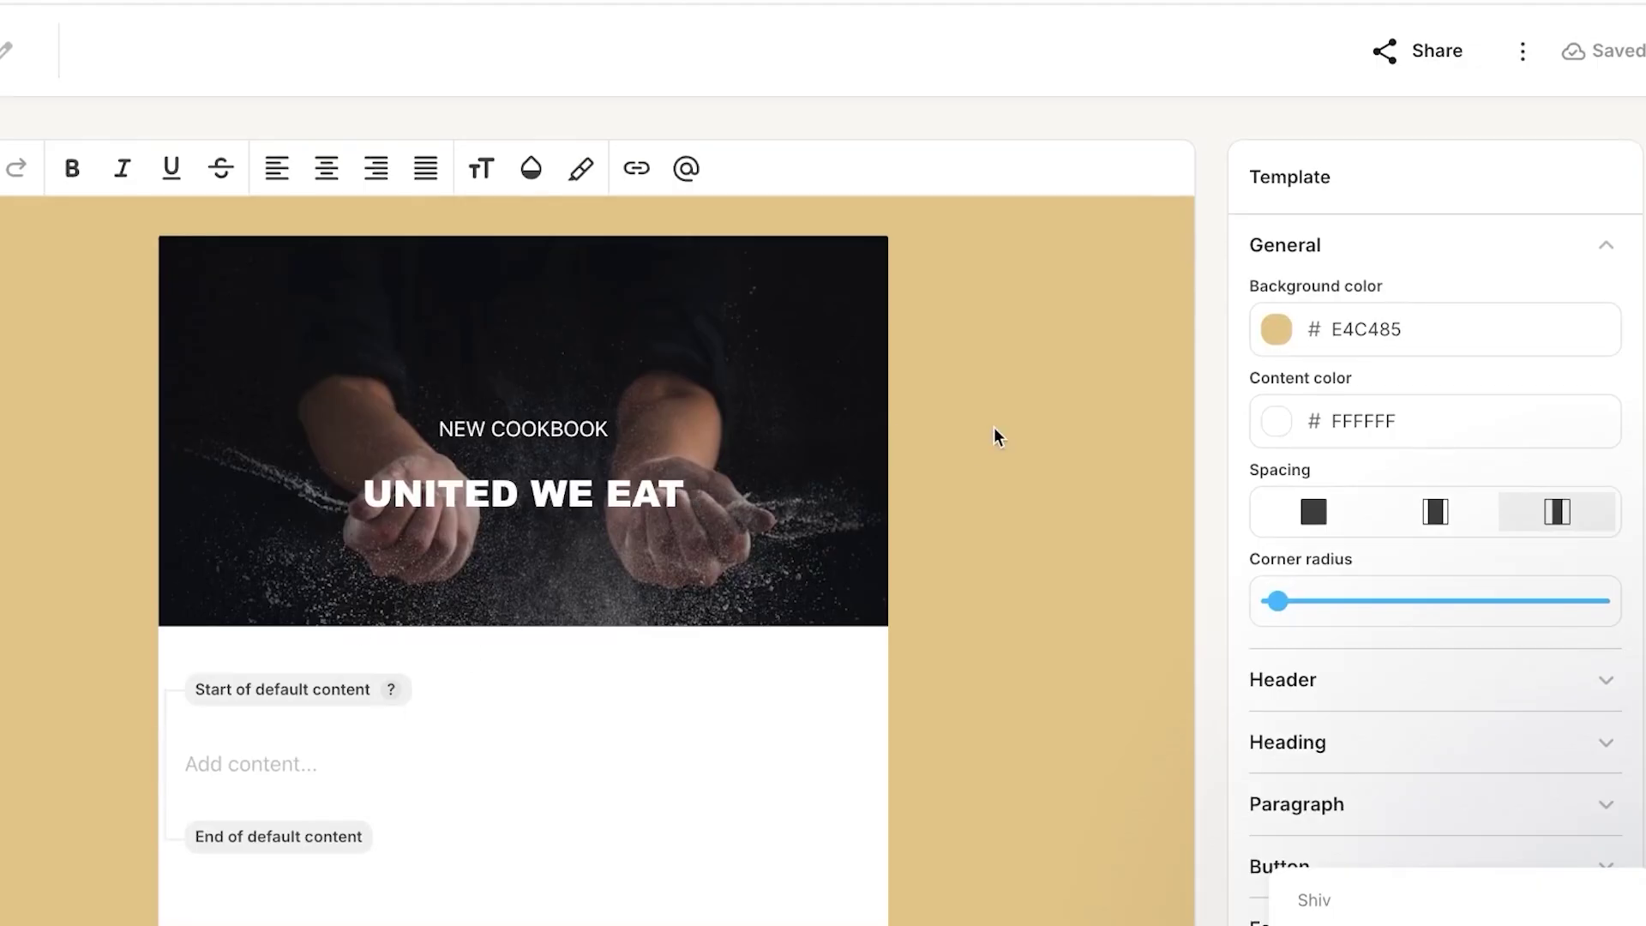
- Change the template background colour to dark navy #122850
{"action": "left_click", "coordinate": [1278, 331]}
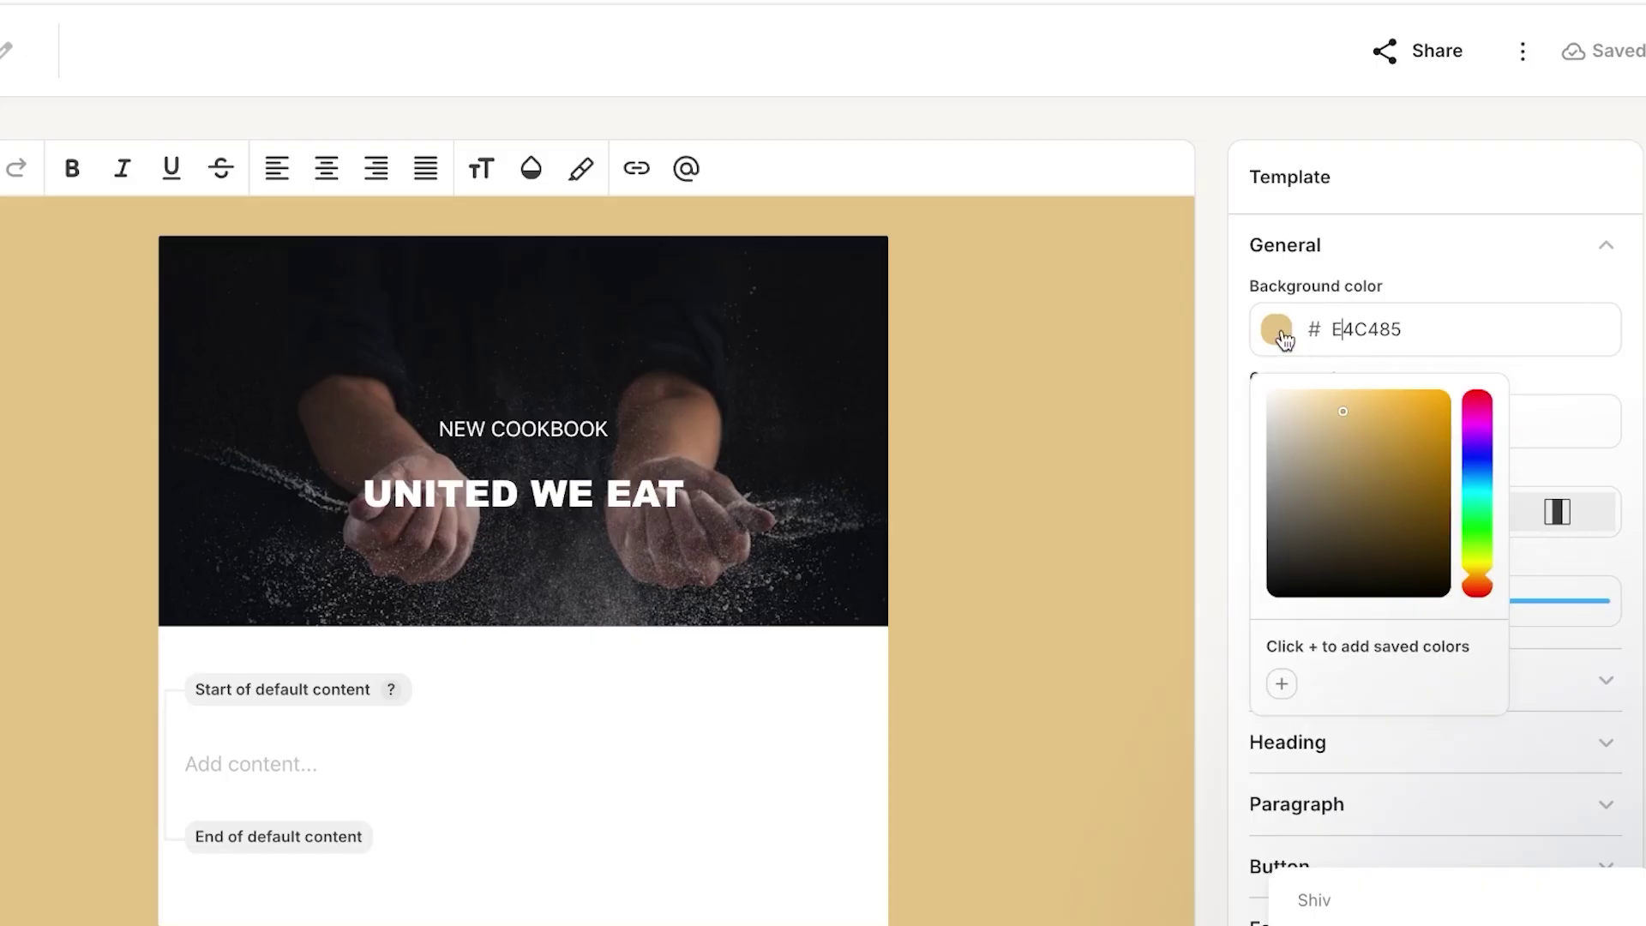
{"action": "left_click_drag", "start_coordinate": [1483, 463], "coordinate": [1478, 439]}
{"action": "left_click", "coordinate": [1484, 475]}
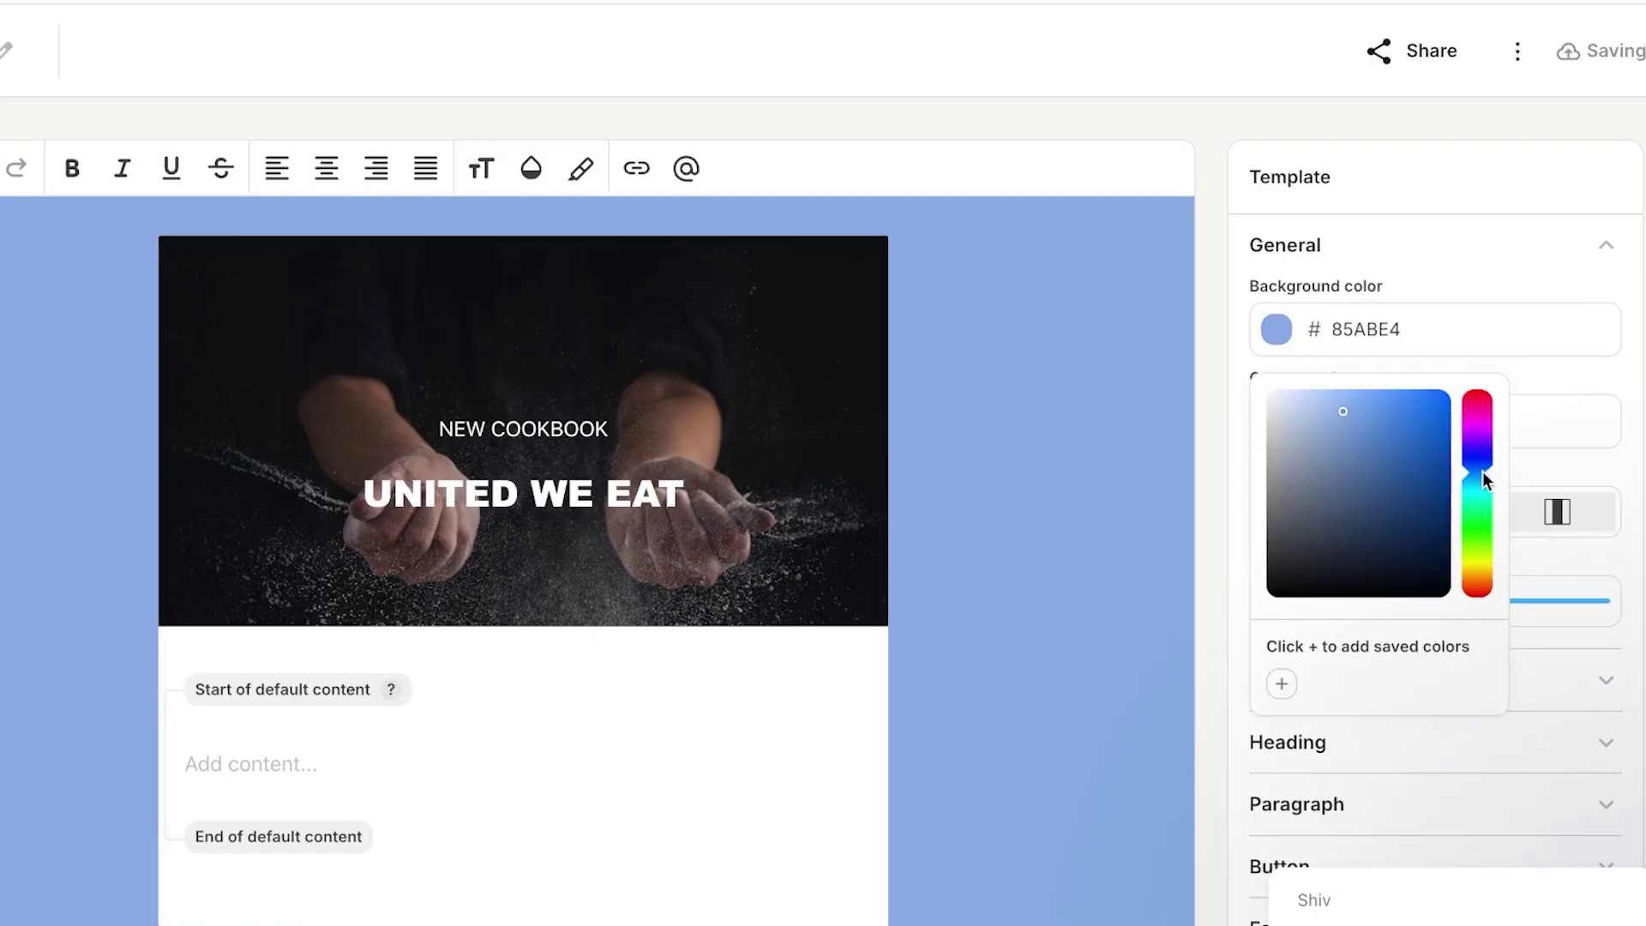
{"action": "left_click_drag", "start_coordinate": [1342, 415], "coordinate": [1410, 533]}
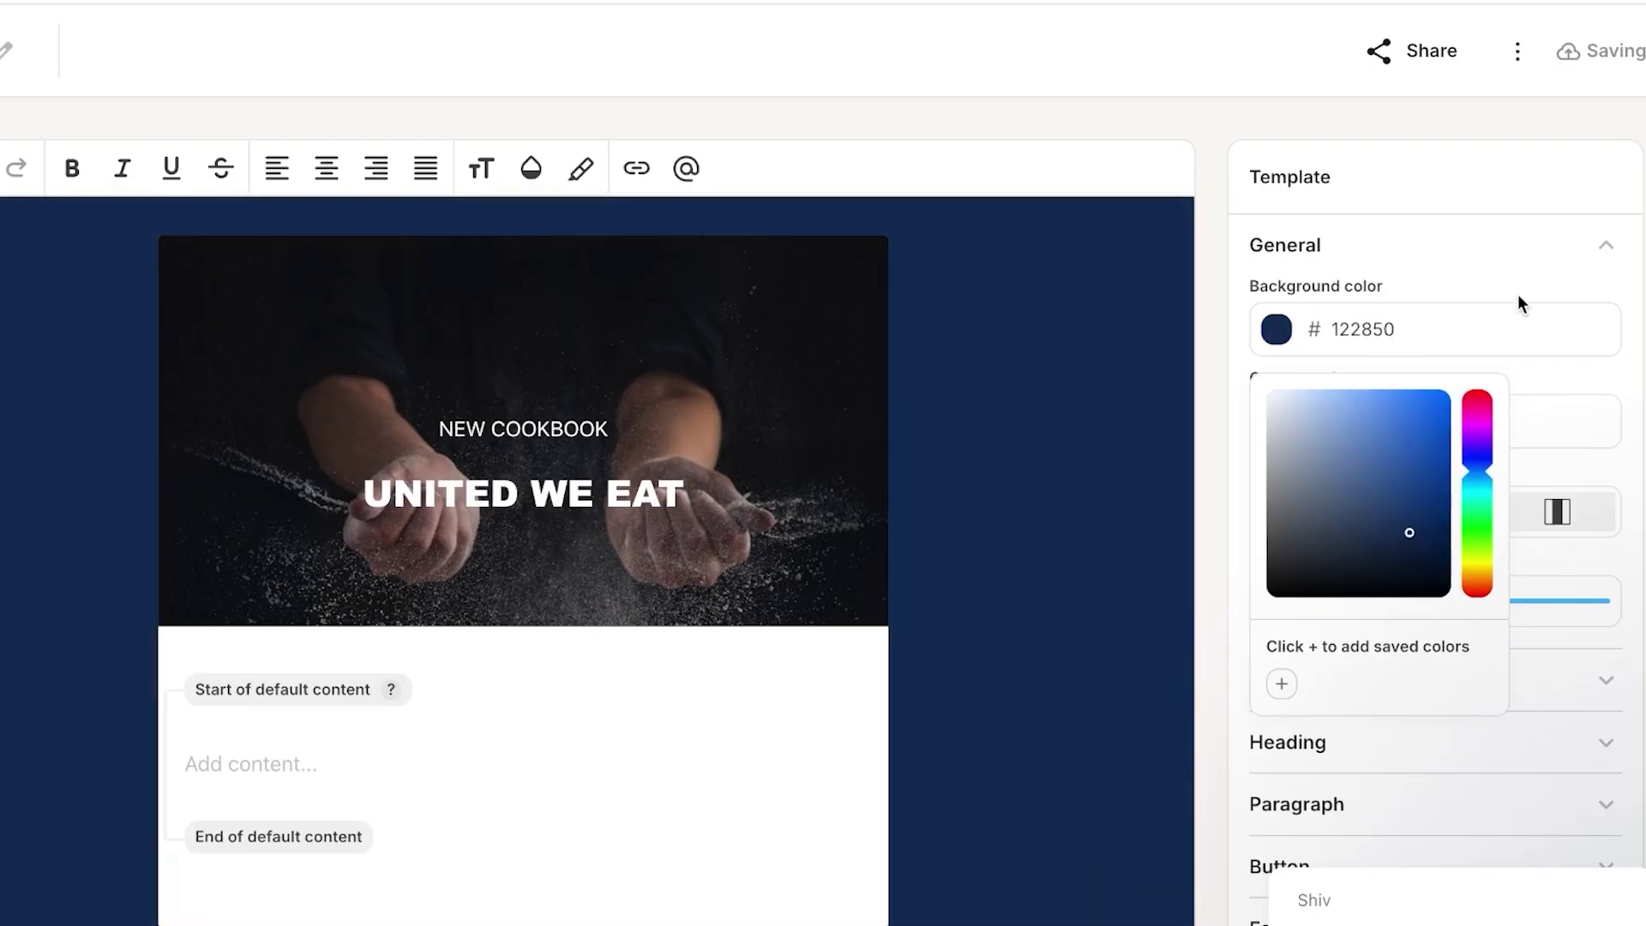
- Change the hero label from NEW COOKBOOK to NEW PRODUCT
{"action": "left_click", "coordinate": [555, 764]}
{"action": "left_click", "coordinate": [566, 493]}
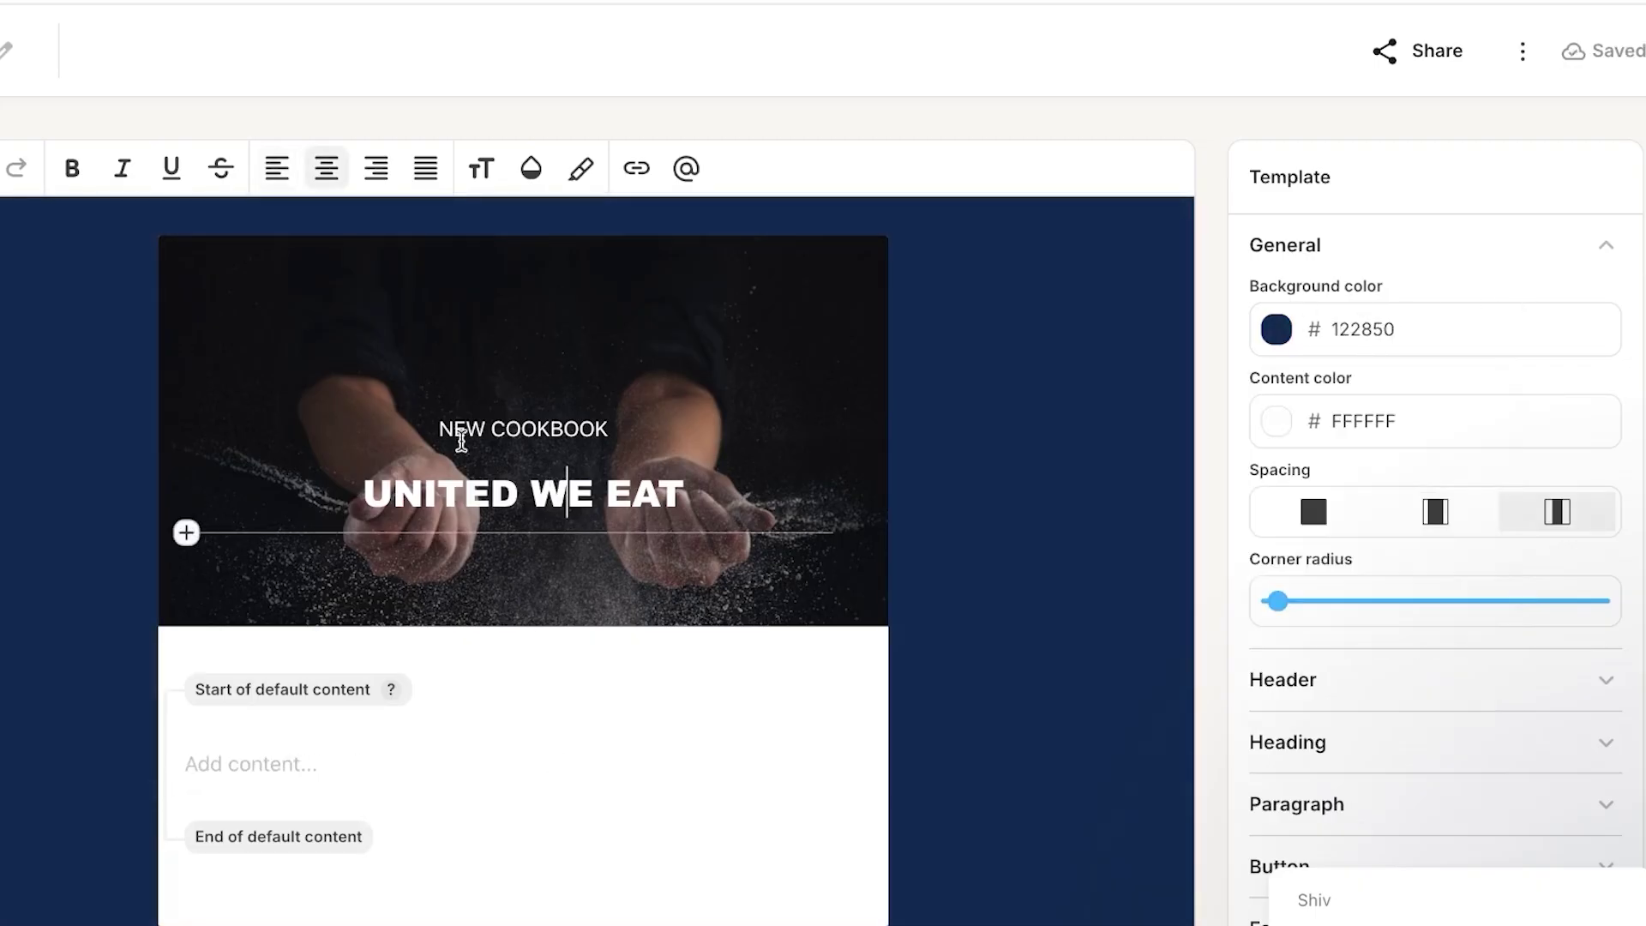
{"action": "left_click", "coordinate": [461, 439]}
{"action": "left_click", "coordinate": [604, 429]}
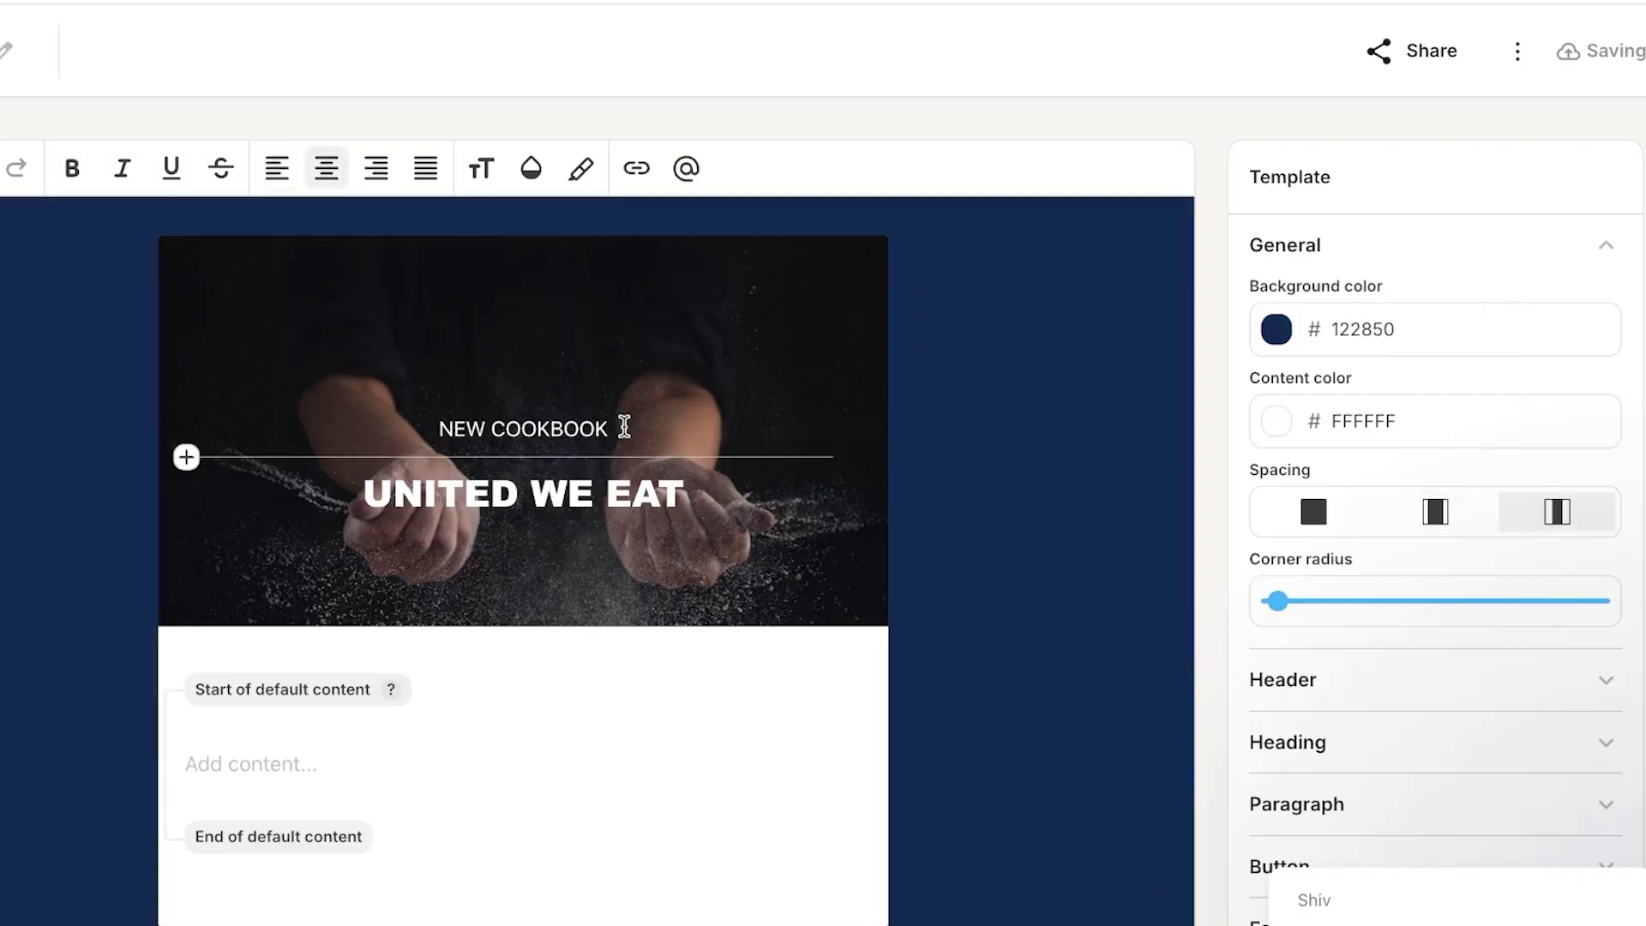
{"action": "key", "text": "BackSpace"}
{"action": "key", "text": "BackSpace"}
{"action": "key", "text": "BackSpace"}
{"action": "key", "text": "BackSpace"}
{"action": "key", "text": "BackSpace"}
{"action": "key", "text": "BackSpace"}
{"action": "key", "text": "BackSpace"}
{"action": "key", "text": "BackSpace"}
{"action": "key", "text": "BackSpace"}
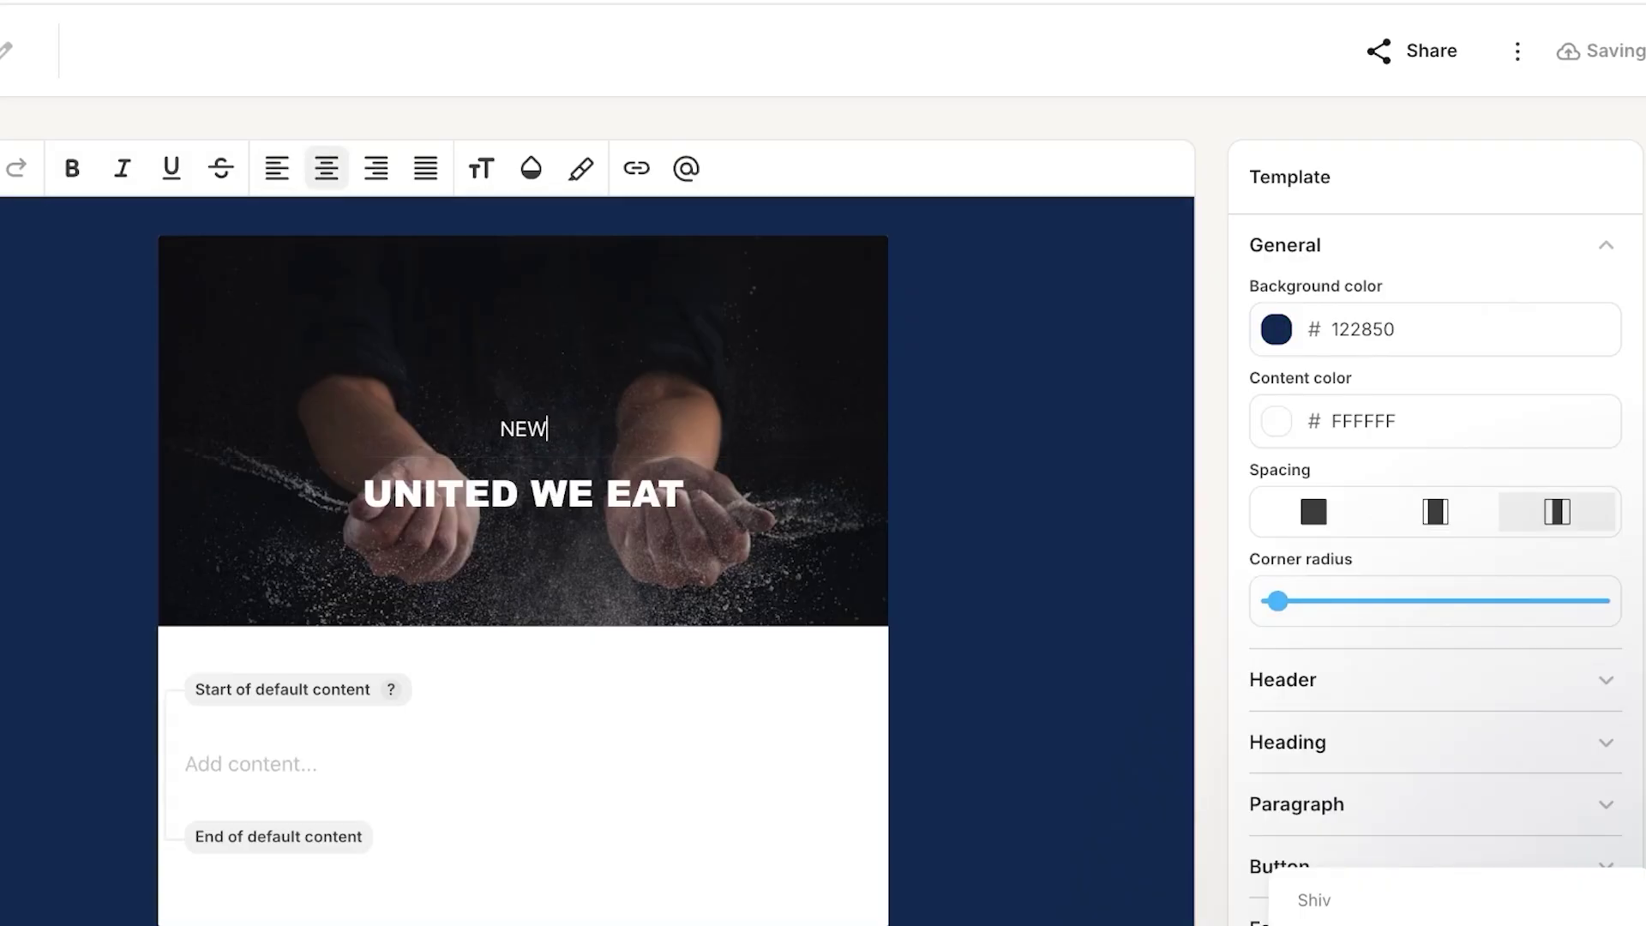
{"action": "type", "text": "pro"}
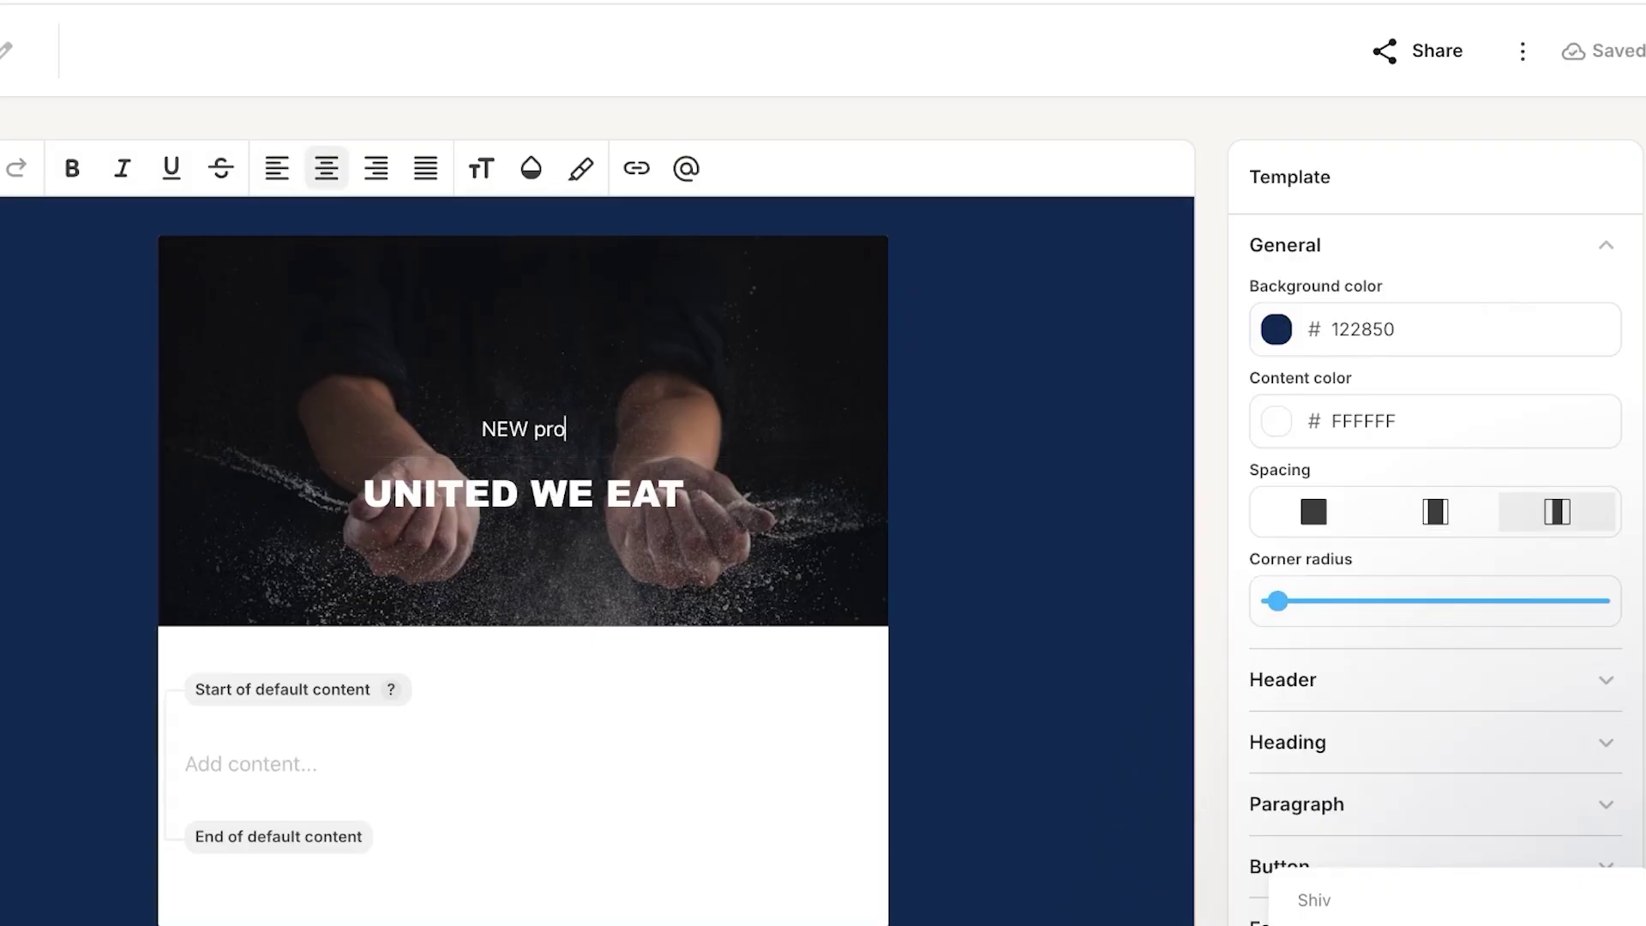
{"action": "type", "text": "duct"}
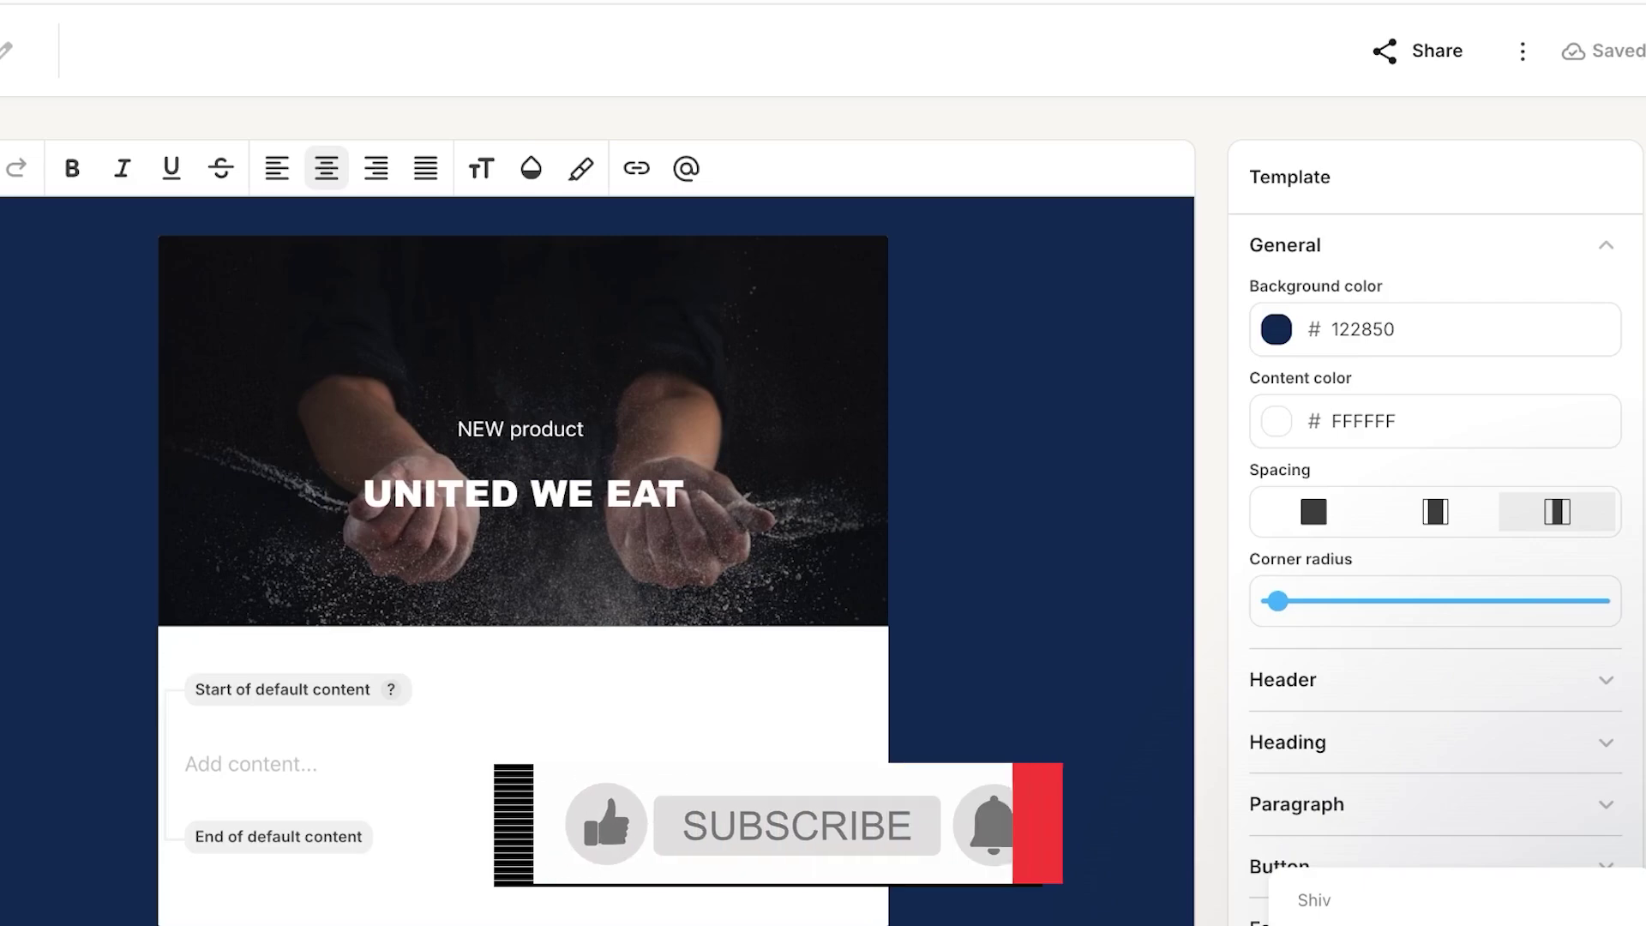
{"action": "key", "text": "BackSpace"}
{"action": "key", "text": "BackSpace"}
{"action": "key", "text": "BackSpace"}
{"action": "key", "text": "BackSpace"}
{"action": "key", "text": "BackSpace"}
{"action": "key", "text": "BackSpace"}
{"action": "key", "text": "BackSpace"}
{"action": "type", "text": "PR"}
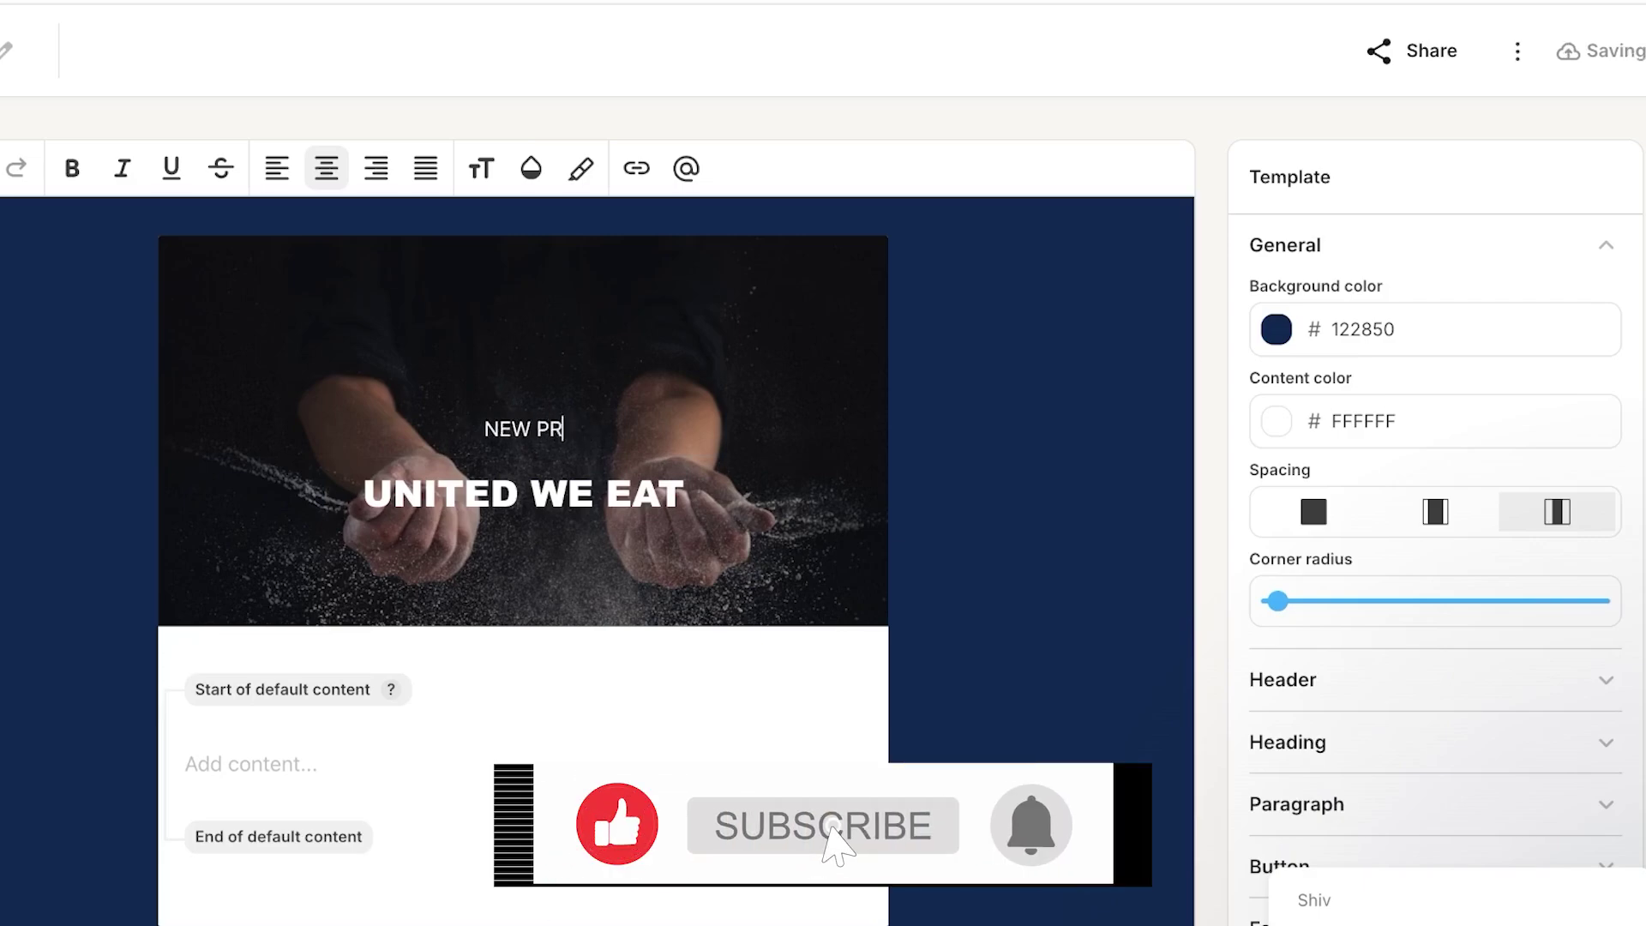
{"action": "type", "text": "ODUCTS"}
{"action": "key", "text": "BackSpace"}
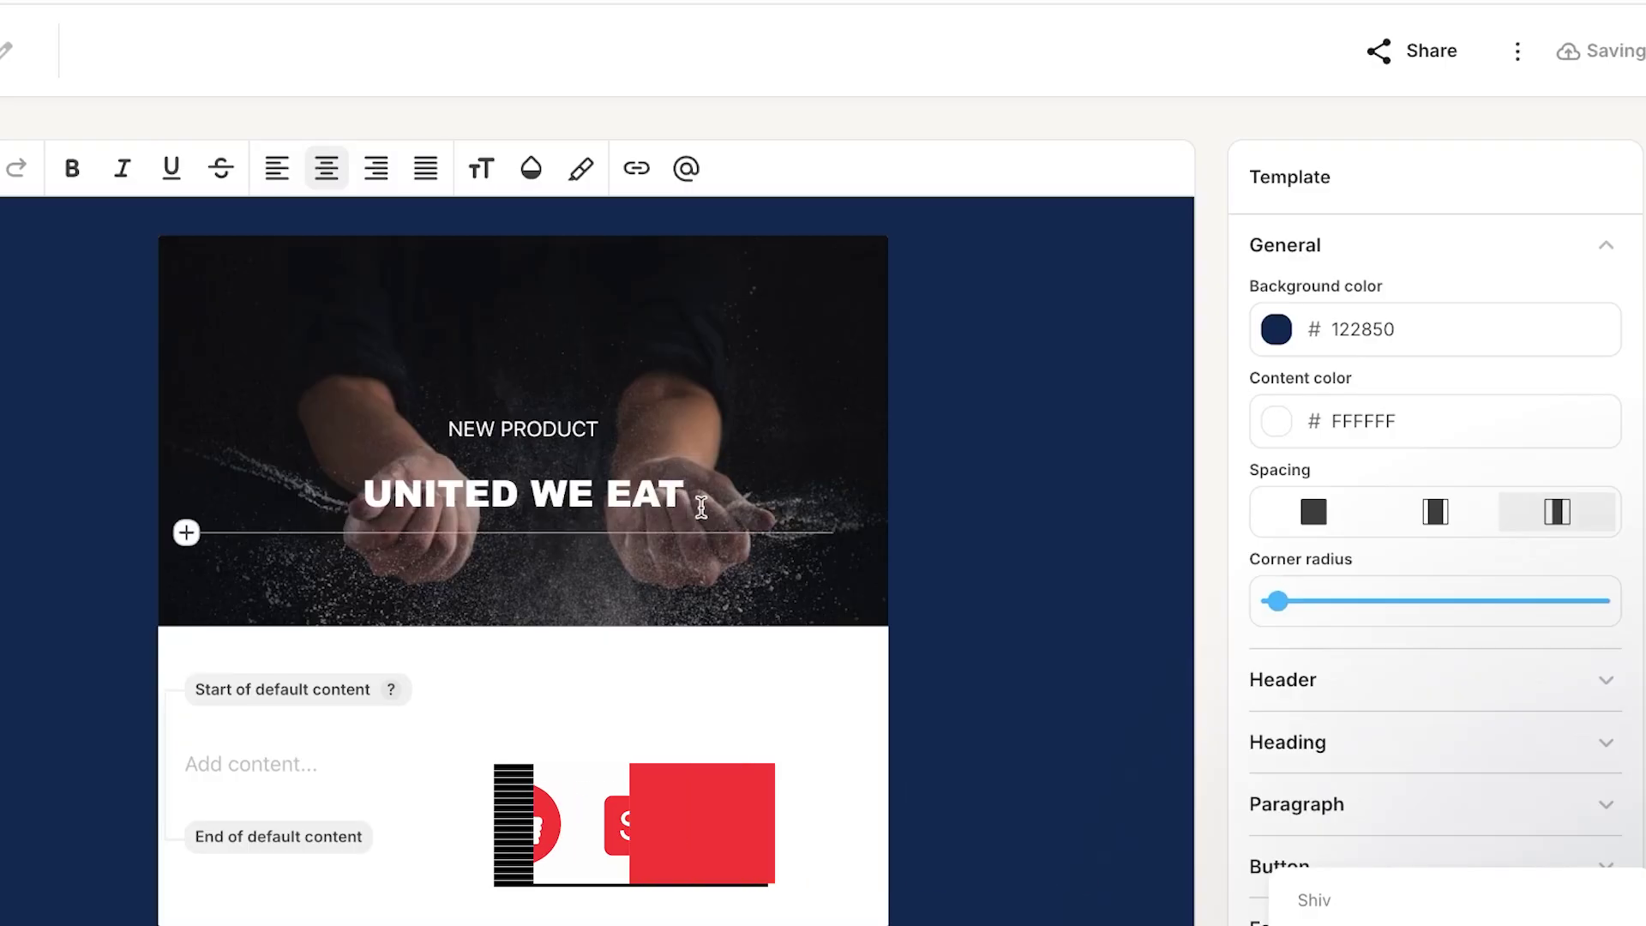
- Replace the UNITED WE EAT title with GROW YOUR BUSINESS
{"action": "left_click", "coordinate": [686, 495]}
{"action": "key", "text": "BackSpace"}
{"action": "key", "text": "BackSpace"}
{"action": "key", "text": "BackSpace"}
{"action": "key", "text": "BackSpace"}
{"action": "key", "text": "BackSpace"}
{"action": "key", "text": "BackSpace"}
{"action": "key", "text": "BackSpace"}
{"action": "key", "text": "BackSpace"}
{"action": "key", "text": "BackSpace"}
{"action": "key", "text": "BackSpace"}
{"action": "key", "text": "BackSpace"}
{"action": "key", "text": "BackSpace"}
{"action": "key", "text": "BackSpace"}
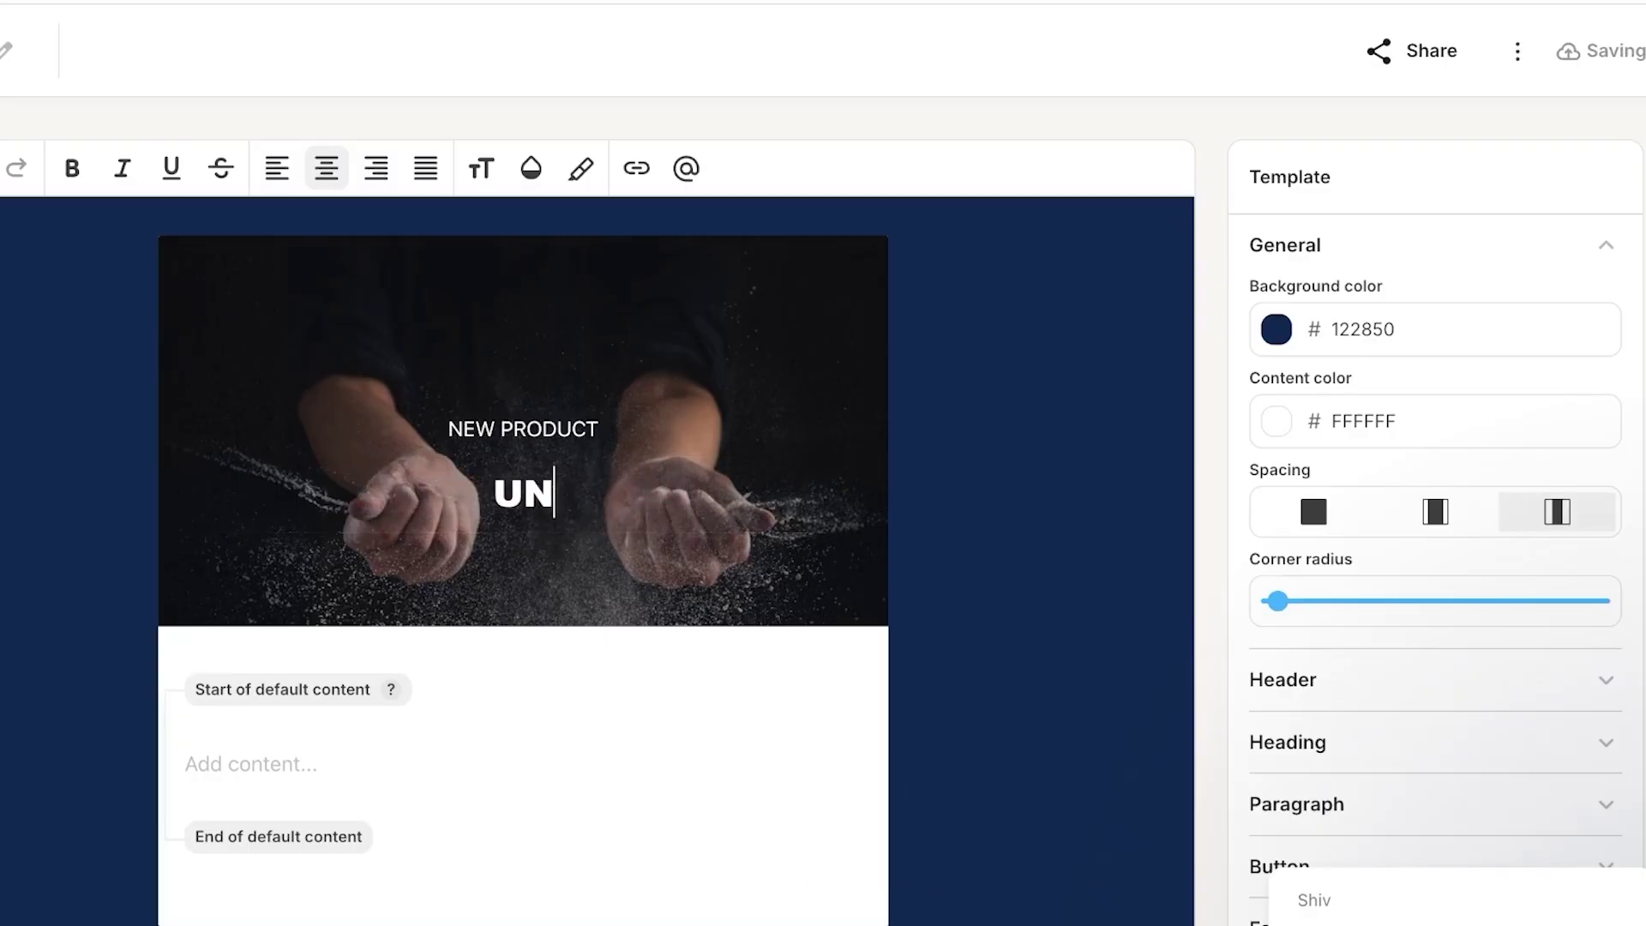
{"action": "type", "text": "G"}
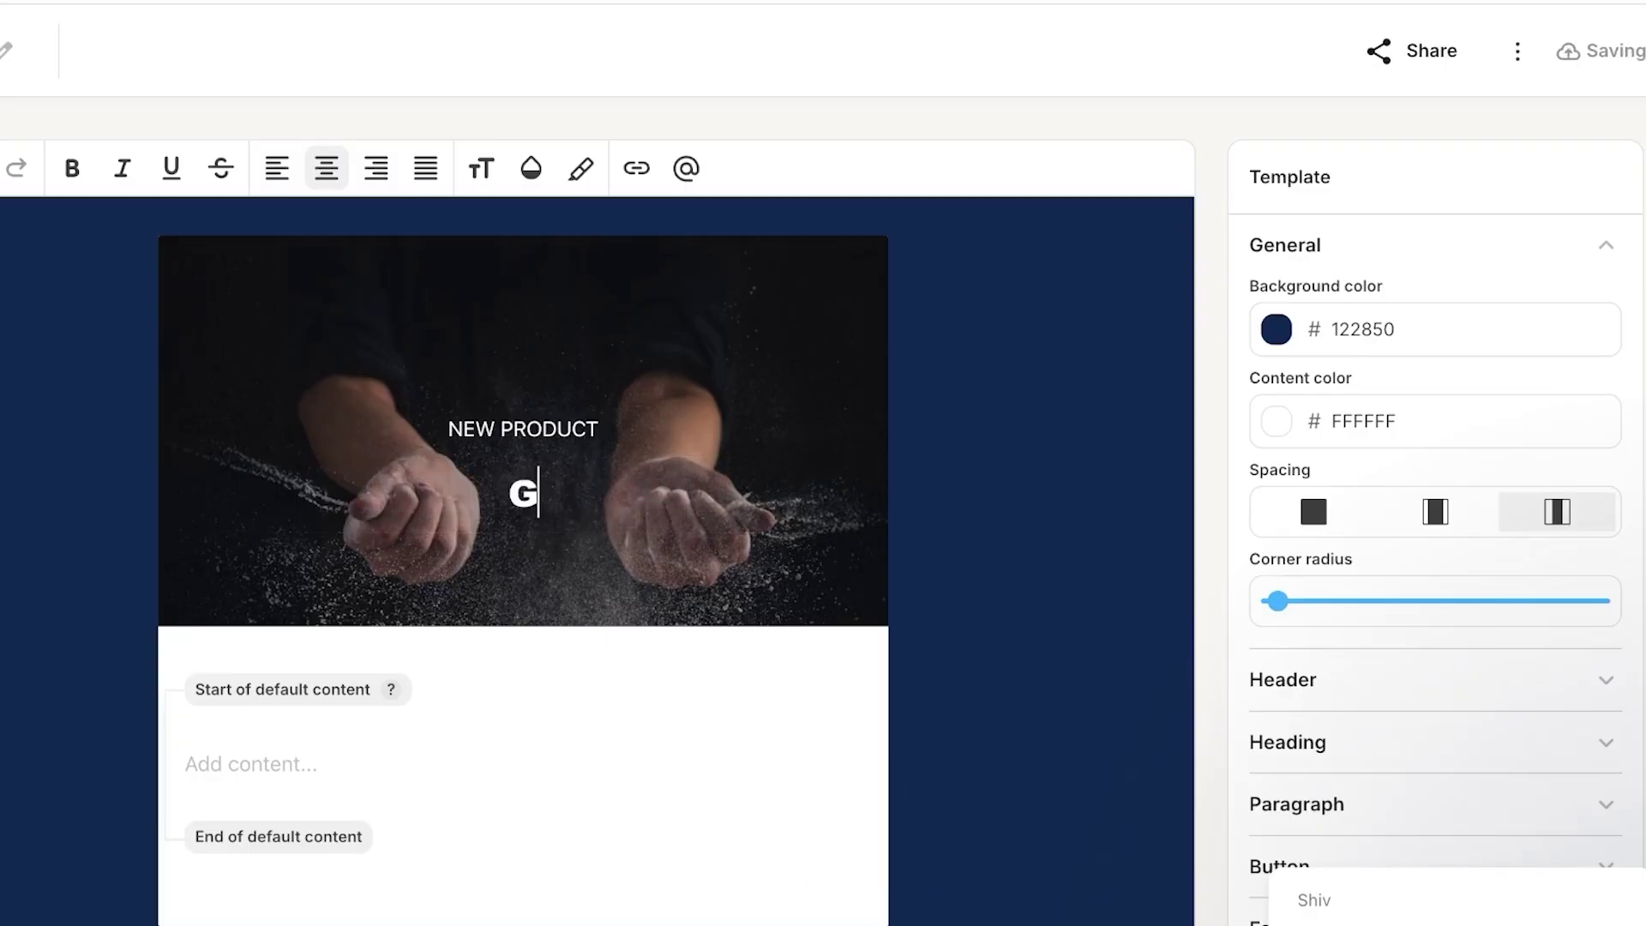
{"action": "type", "text": "ROW Y"}
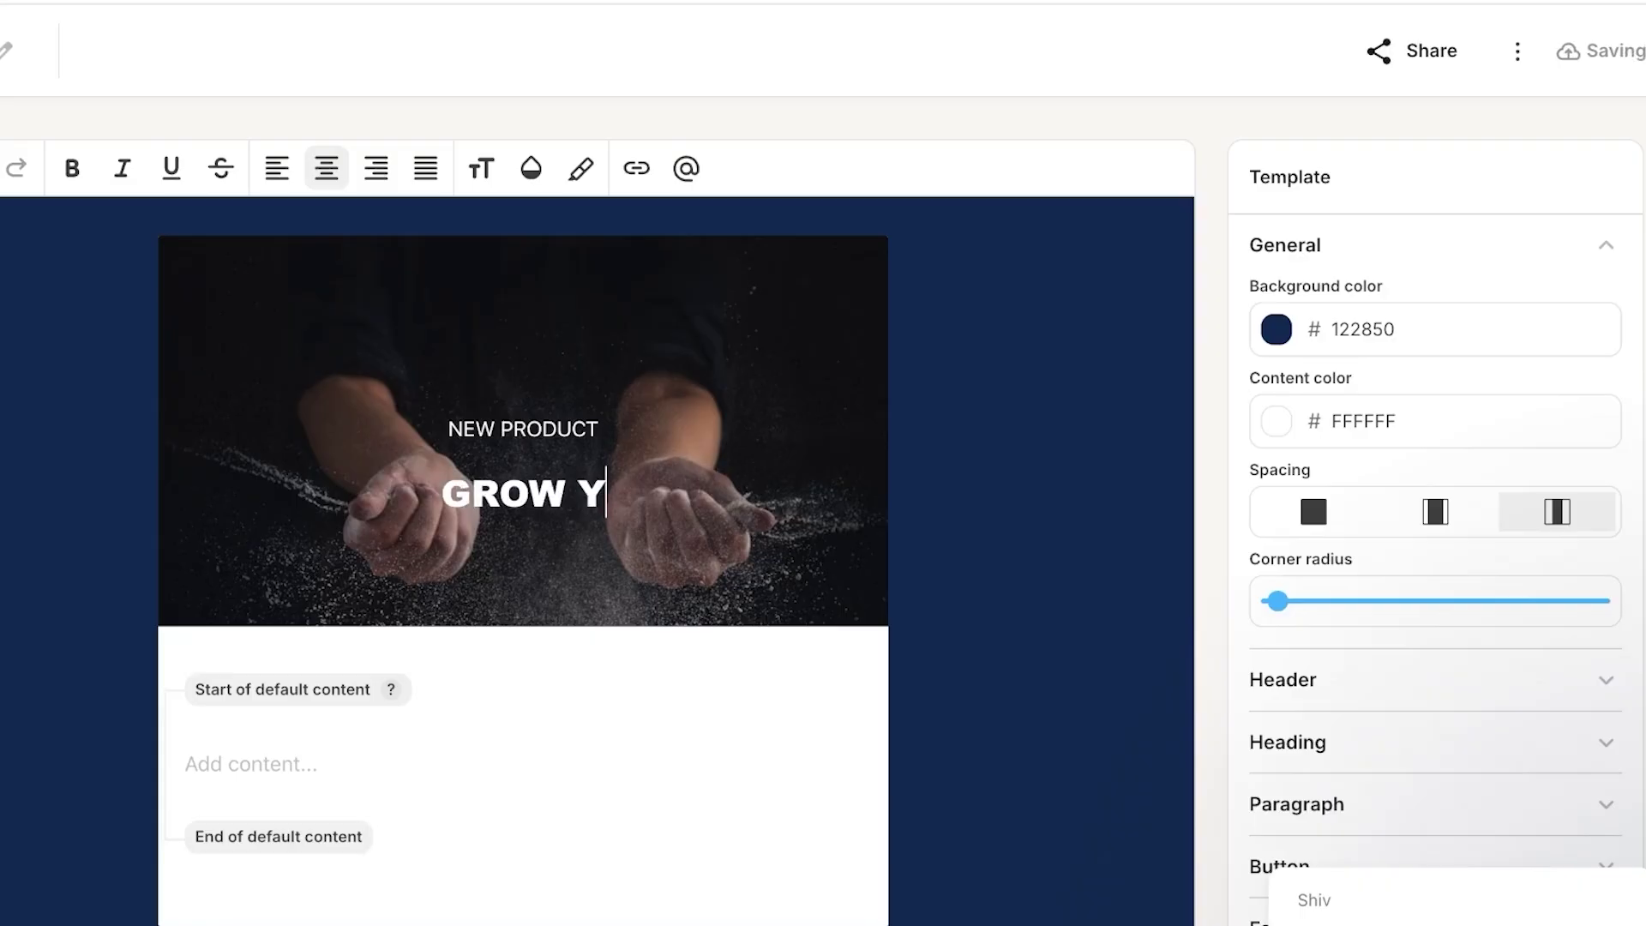
{"action": "type", "text": "OUR BUSINESS"}
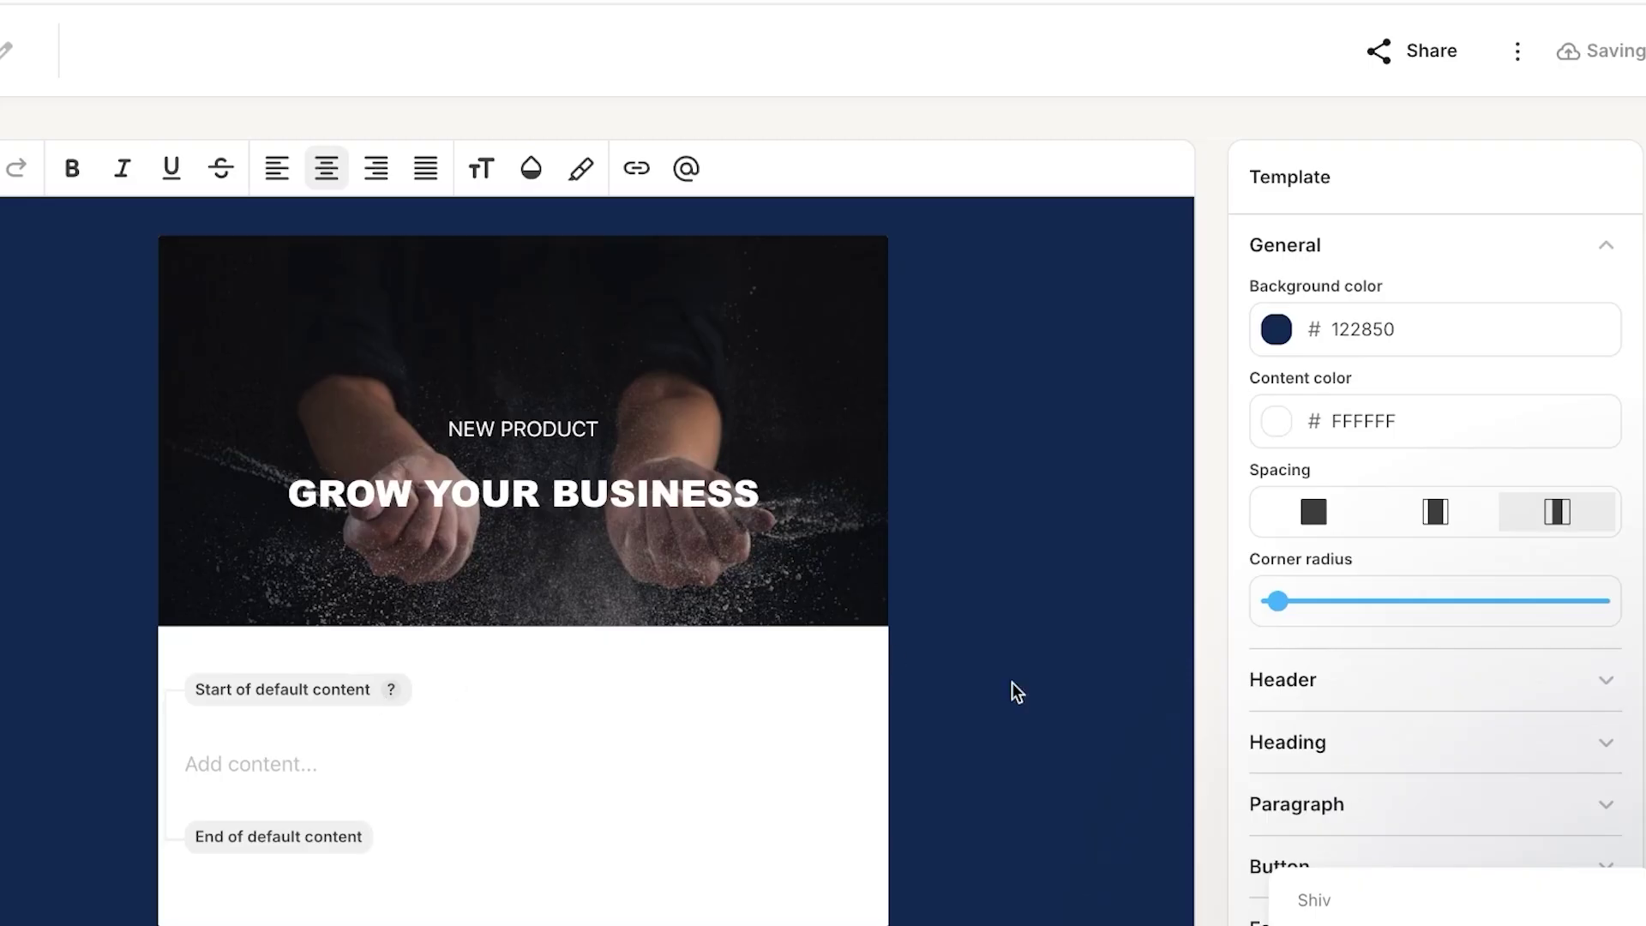
{"action": "scroll", "coordinate": [1015, 691], "scroll_direction": "down", "scroll_amount": 3}
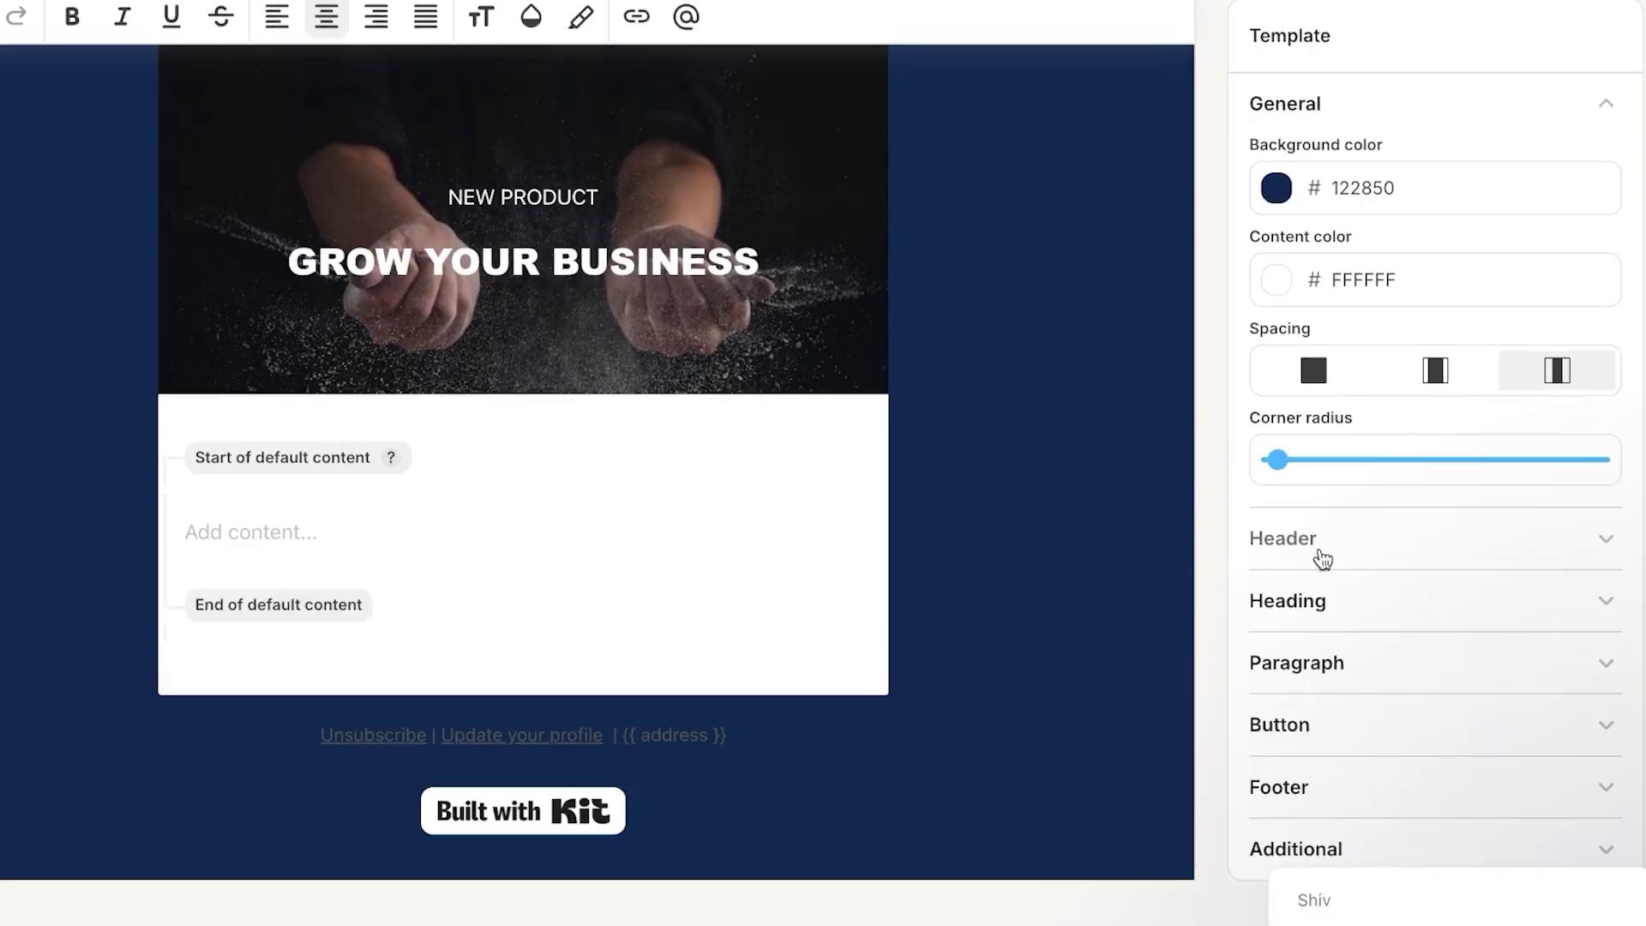
- Swap the header image for the Unsplash photo of a figure in blue against an orange-lit wall
{"action": "left_click", "coordinate": [1497, 551]}
{"action": "scroll", "coordinate": [1419, 661], "scroll_direction": "down", "scroll_amount": 2}
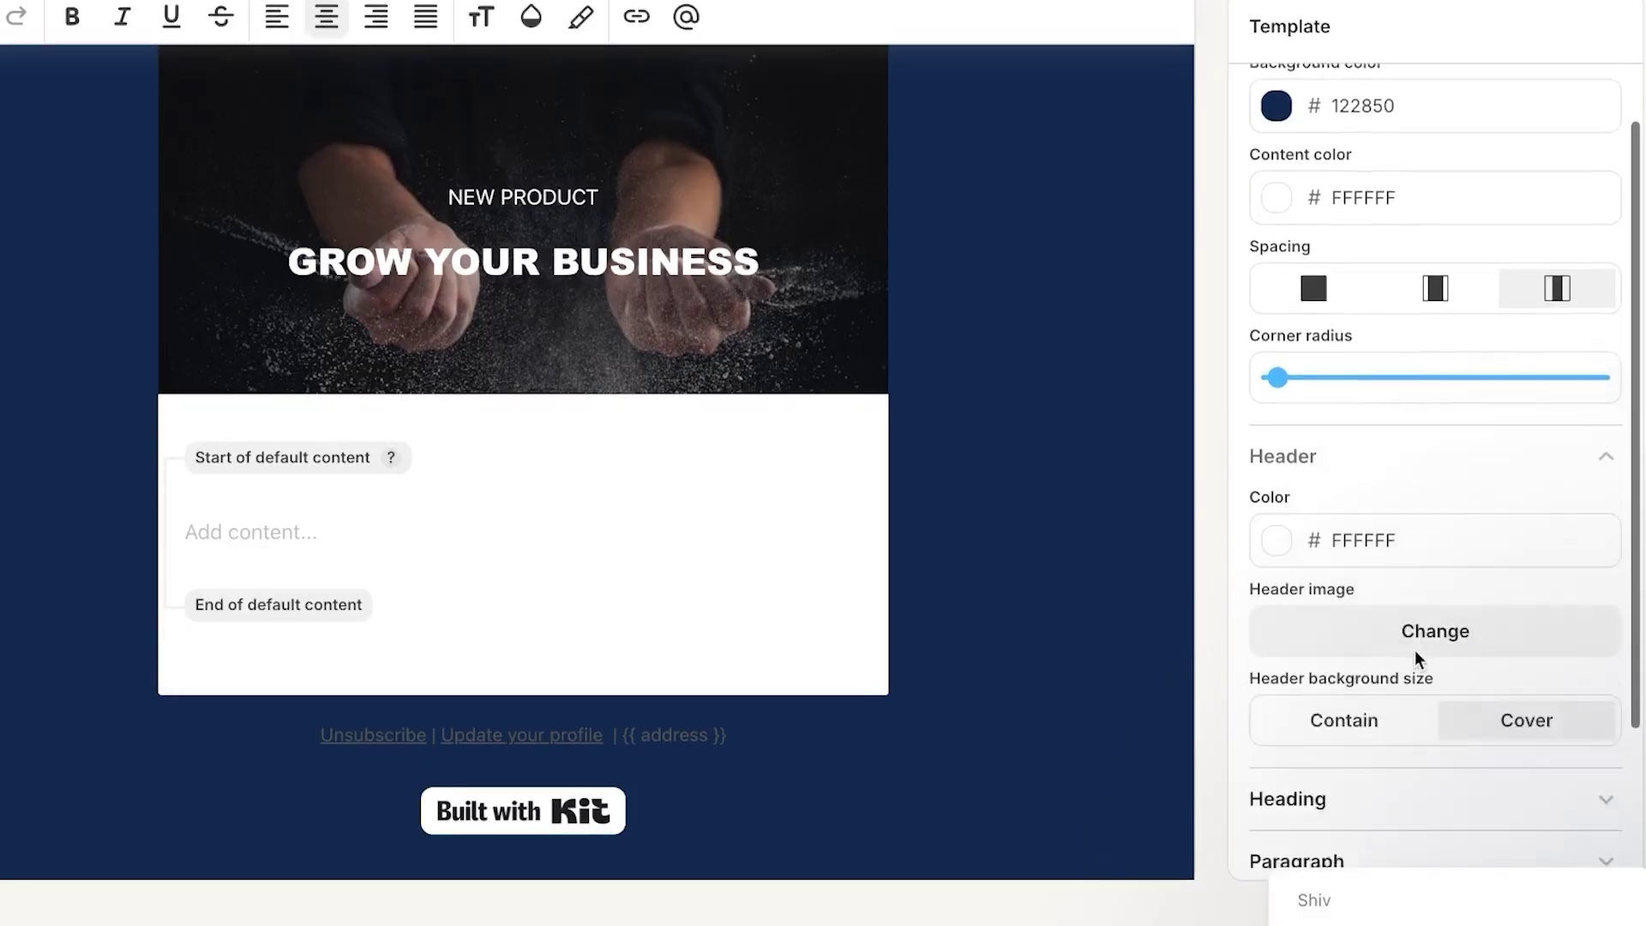
{"action": "left_click", "coordinate": [1408, 544]}
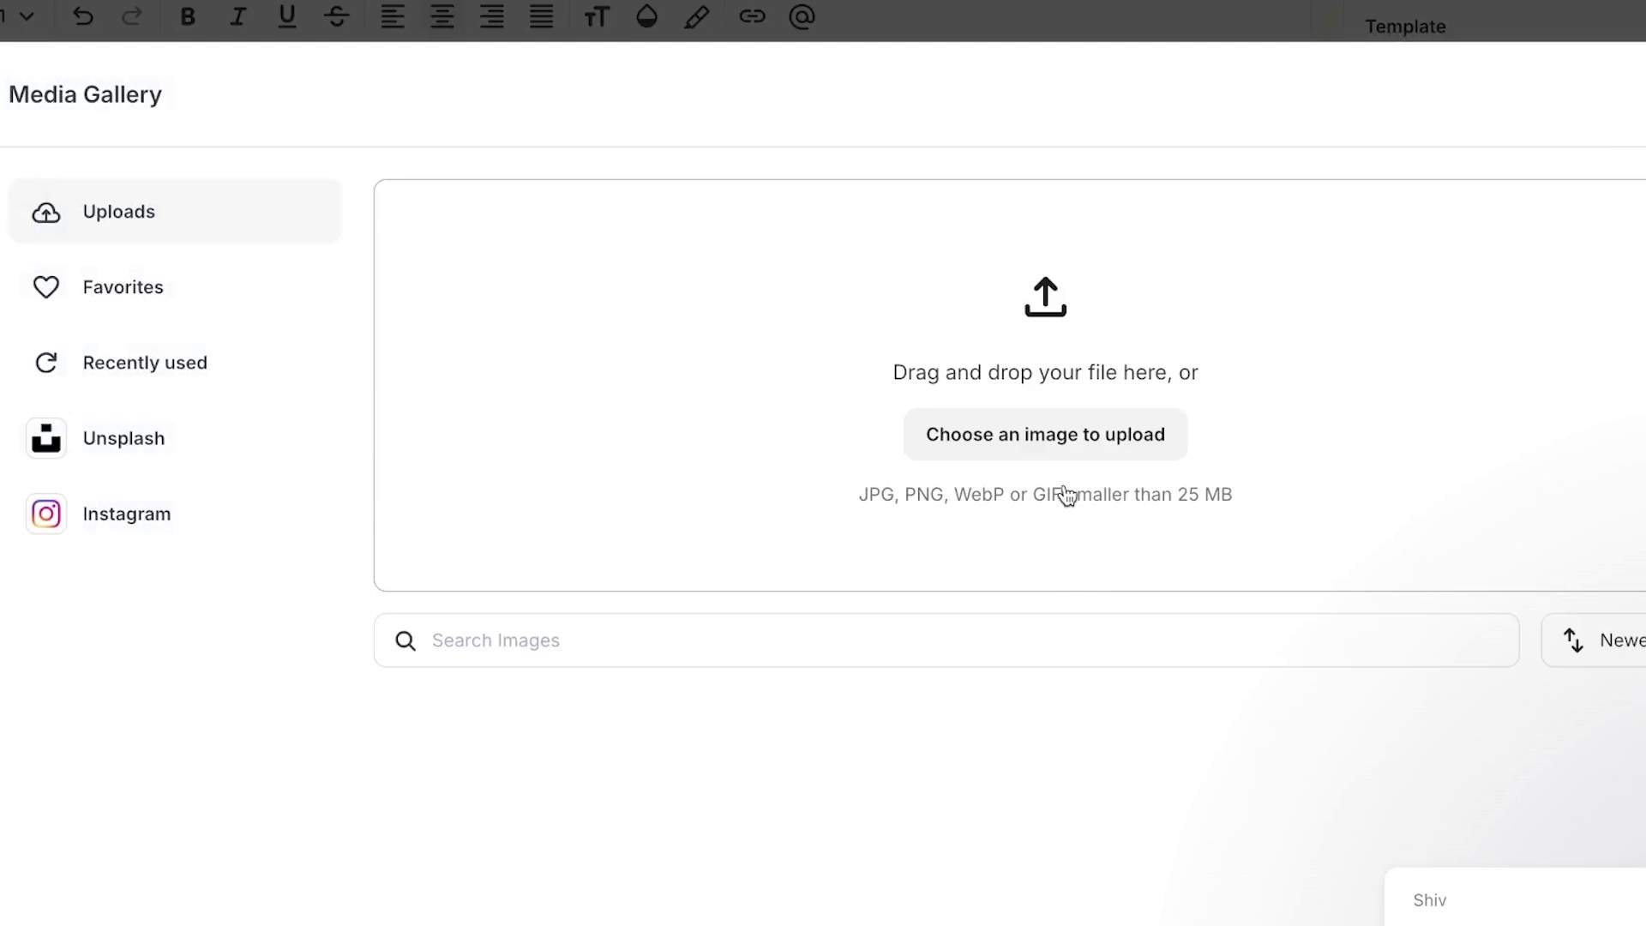
{"action": "left_click", "coordinate": [1050, 434]}
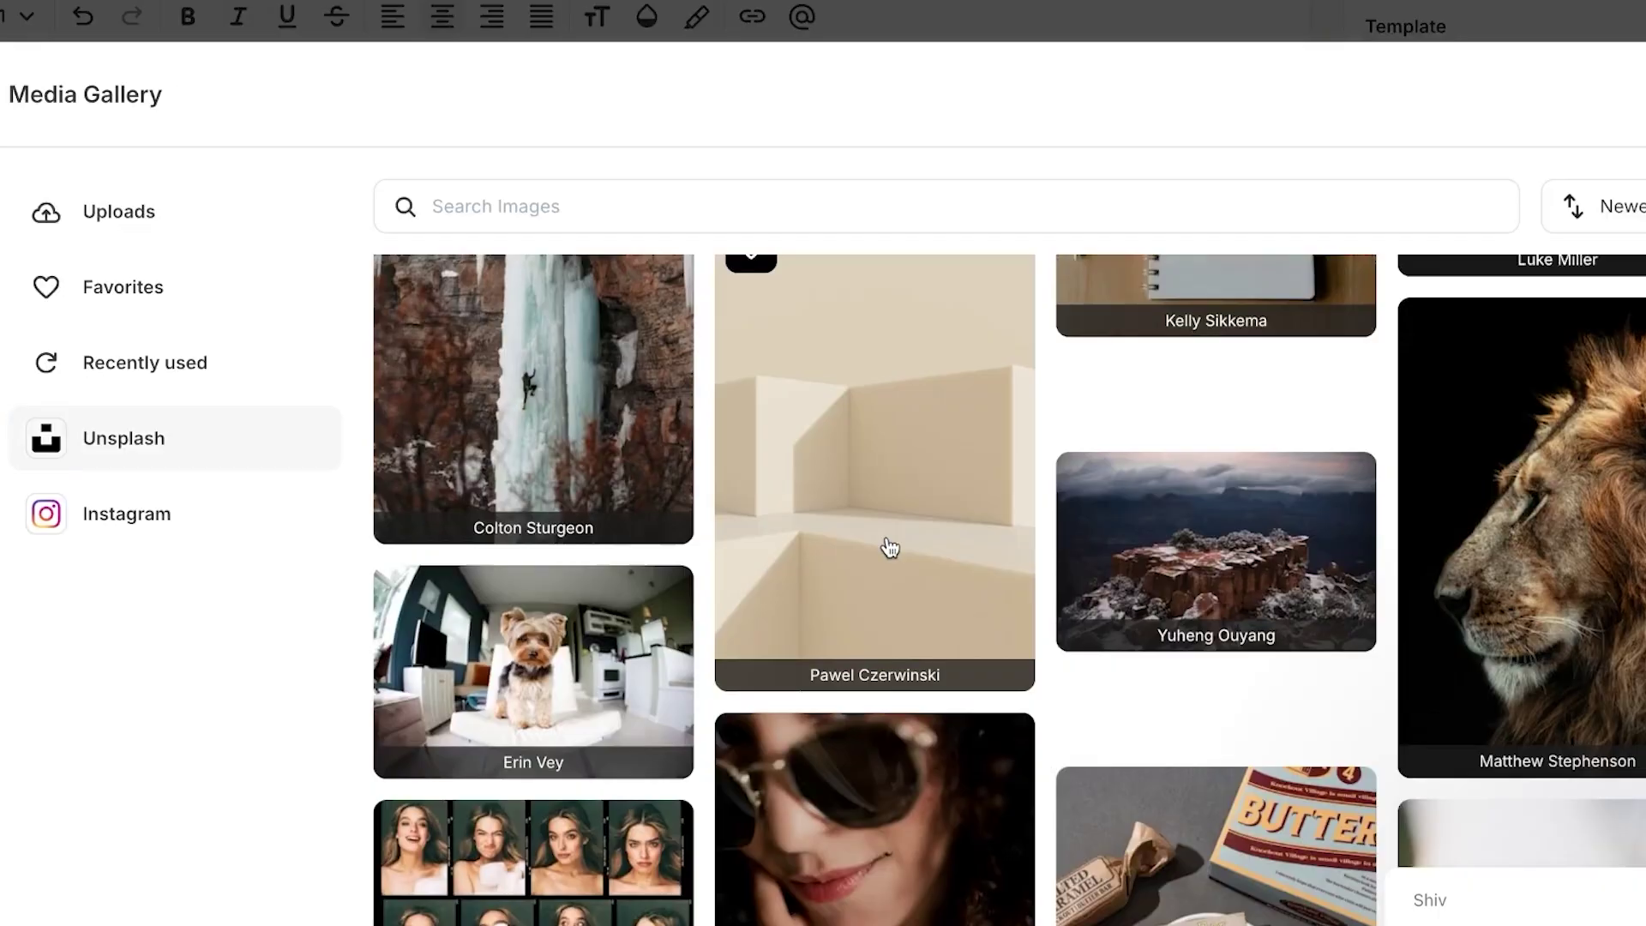
{"action": "scroll", "coordinate": [885, 544], "scroll_direction": "down", "scroll_amount": 3}
{"action": "scroll", "coordinate": [806, 545], "scroll_direction": "down", "scroll_amount": 15}
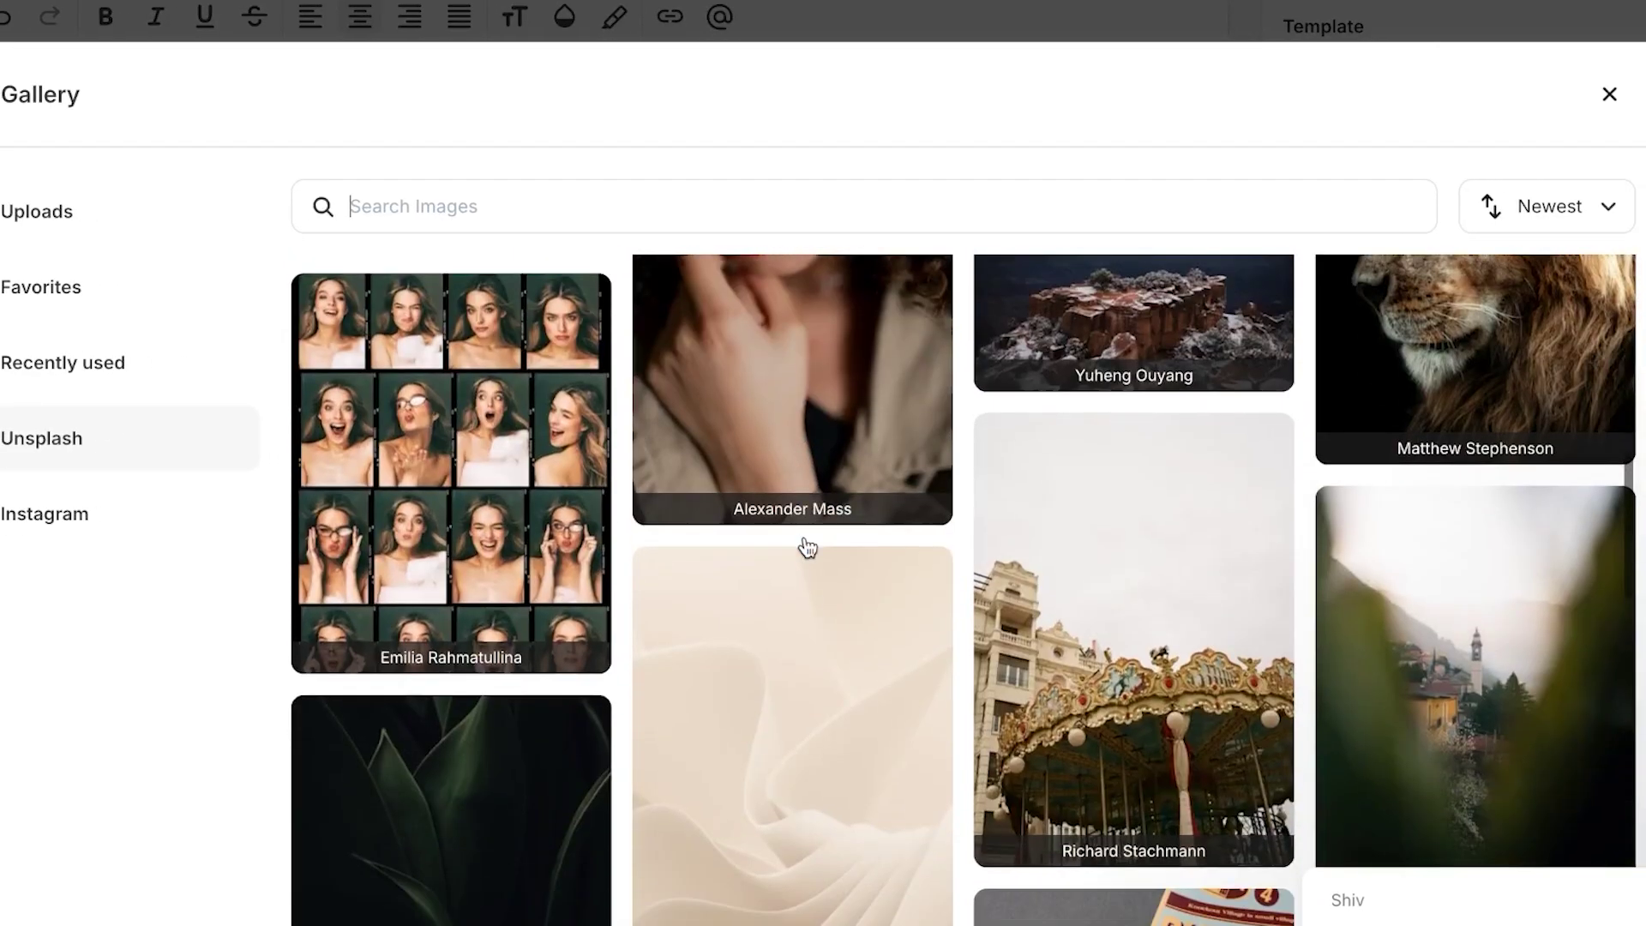
{"action": "scroll", "coordinate": [805, 537], "scroll_direction": "down", "scroll_amount": 2}
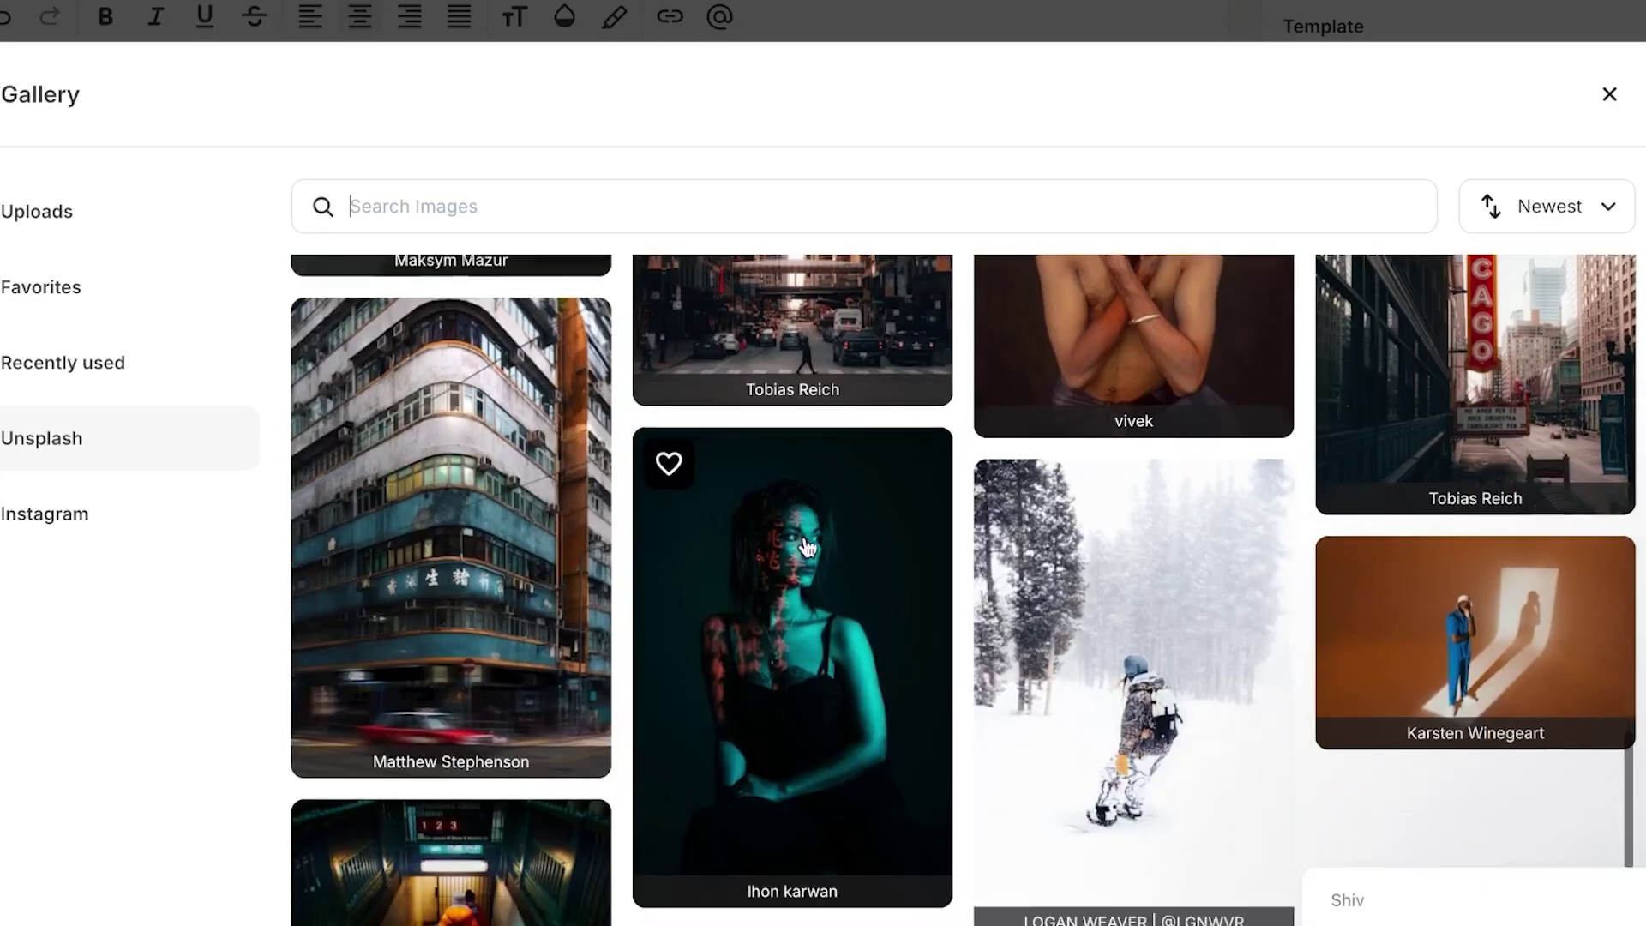
{"action": "scroll", "coordinate": [804, 537], "scroll_direction": "up", "scroll_amount": 2}
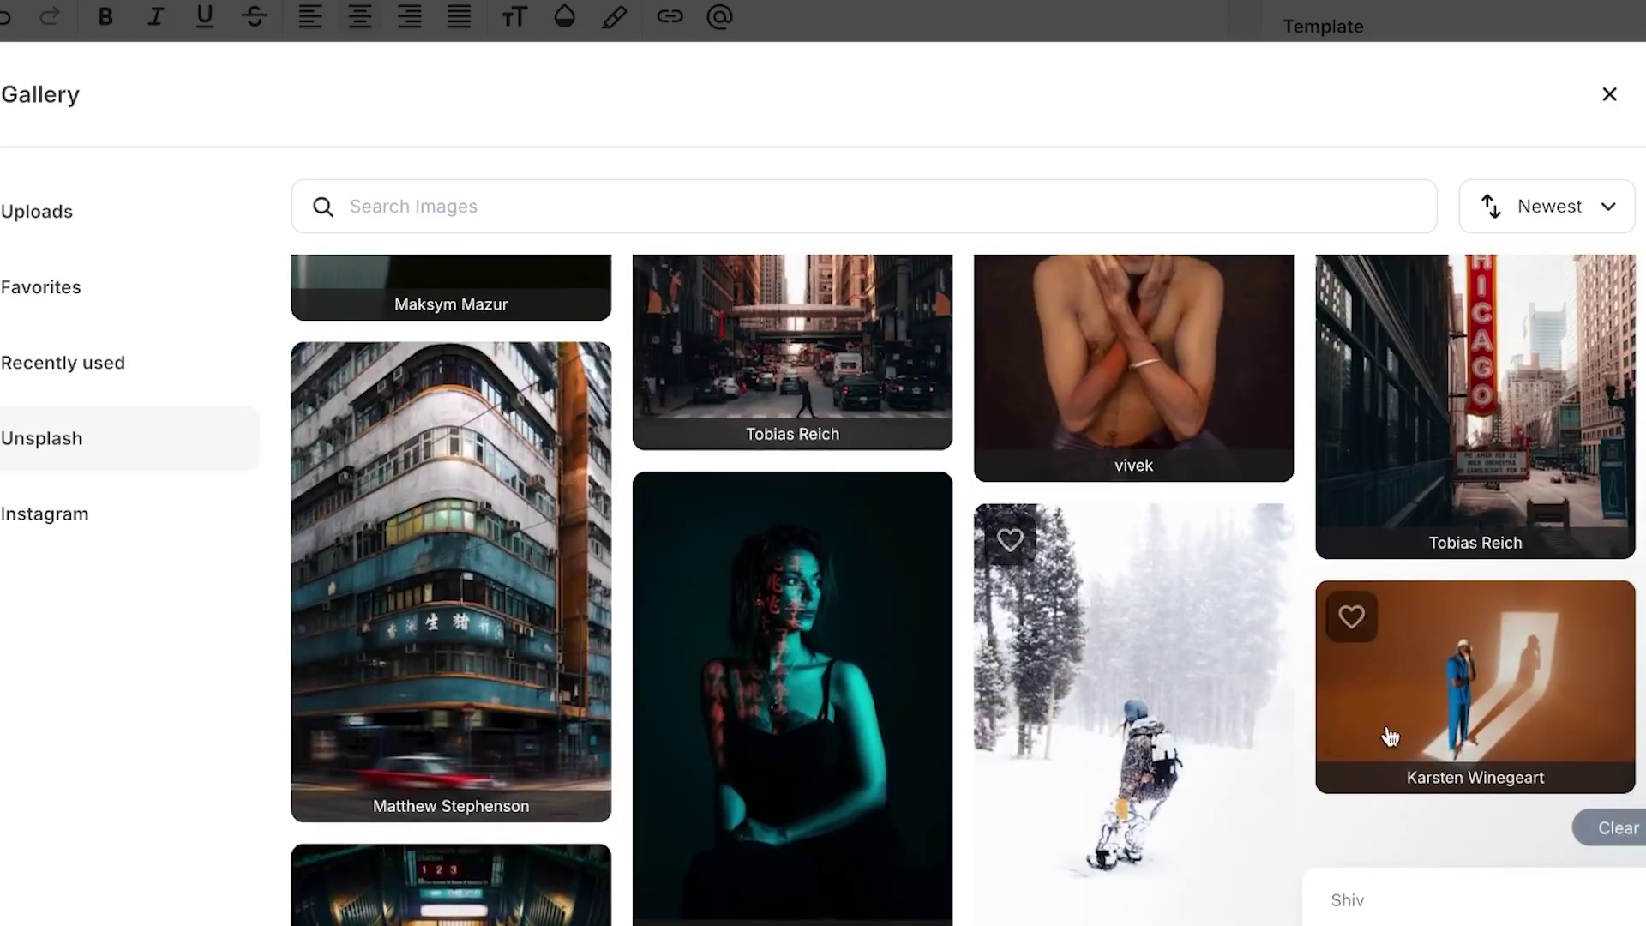
{"action": "left_click", "coordinate": [1439, 714]}
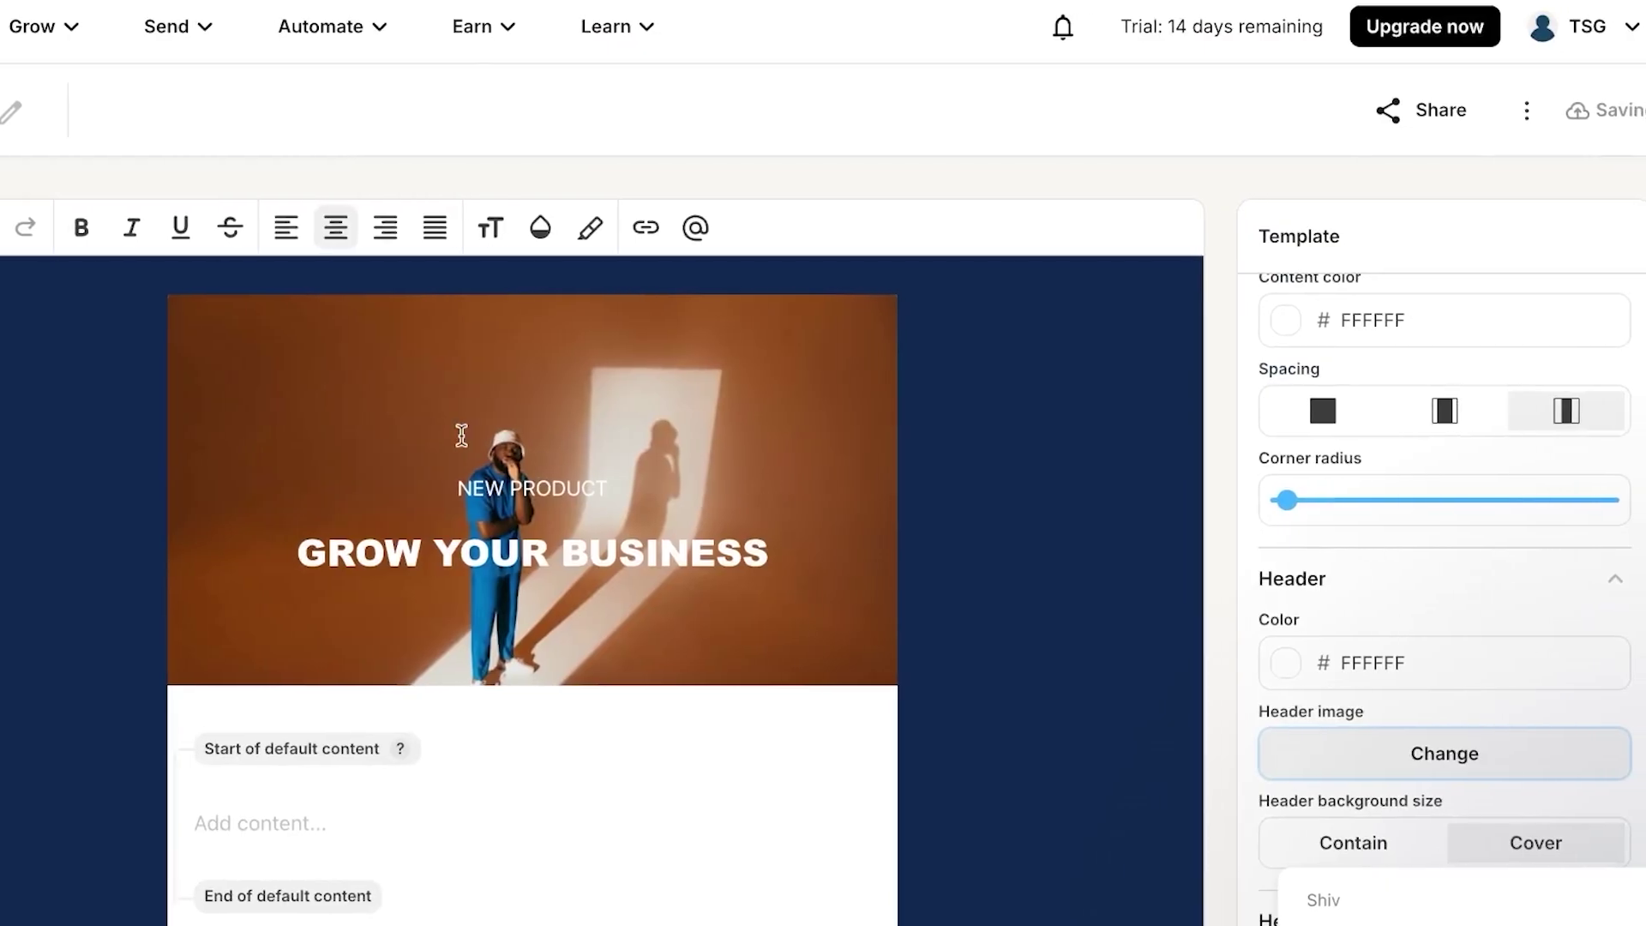
- Expand the Paragraph and Button style sections in the template panel to review them
{"action": "scroll", "coordinate": [869, 458], "scroll_direction": "down", "scroll_amount": 3}
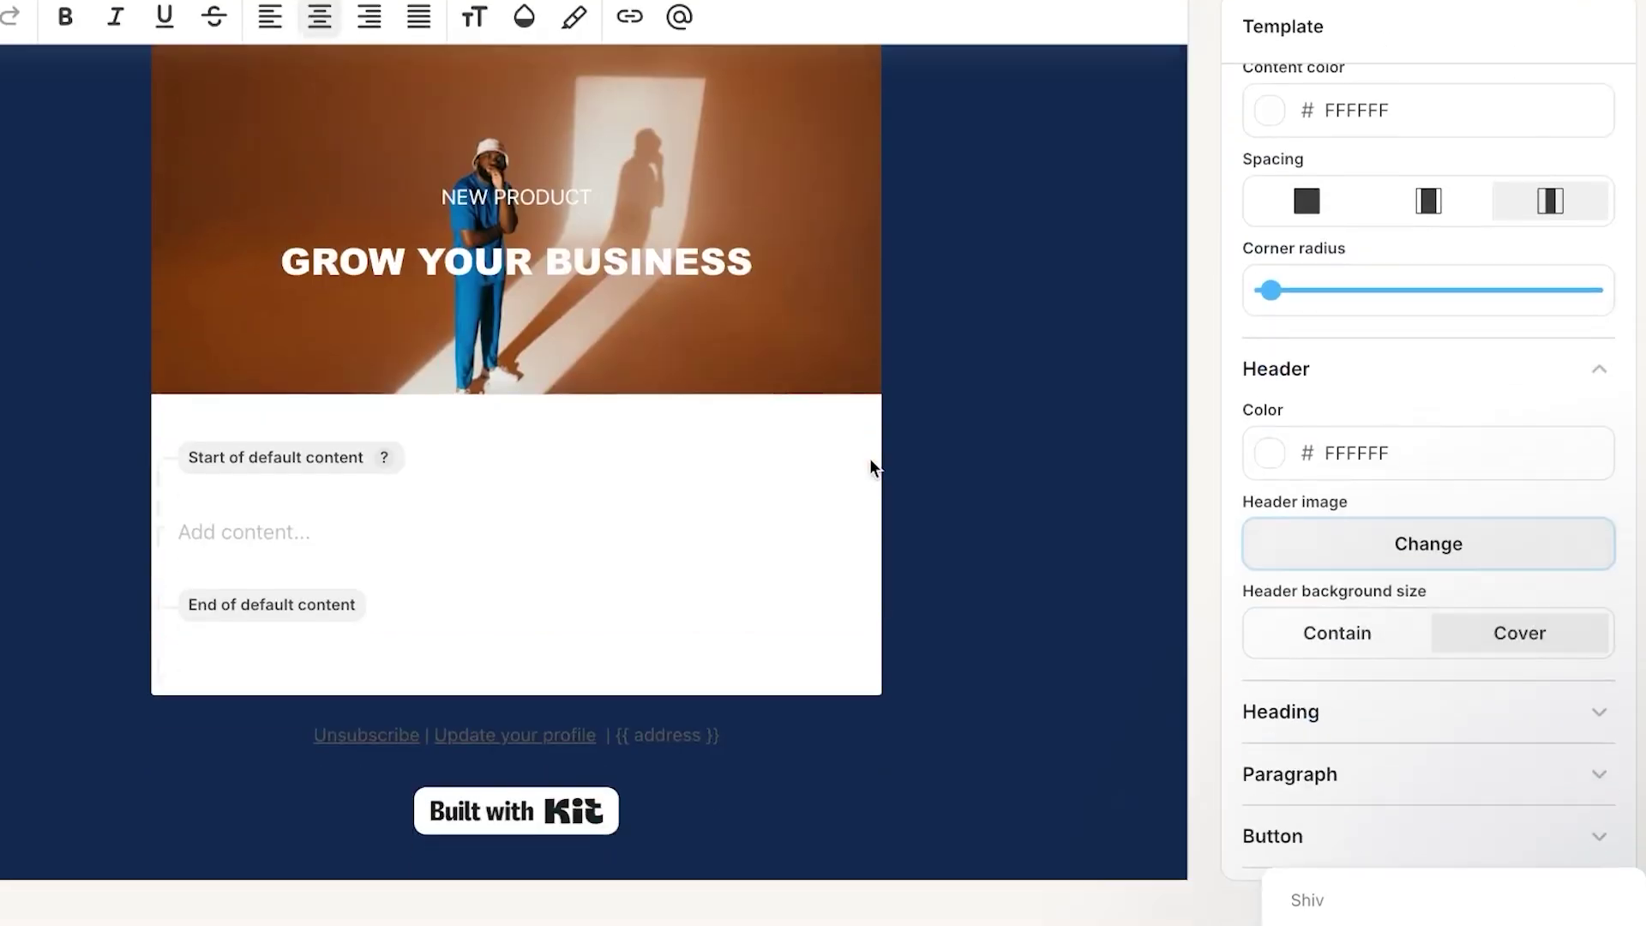
{"action": "scroll", "coordinate": [1406, 752], "scroll_direction": "down", "scroll_amount": 2}
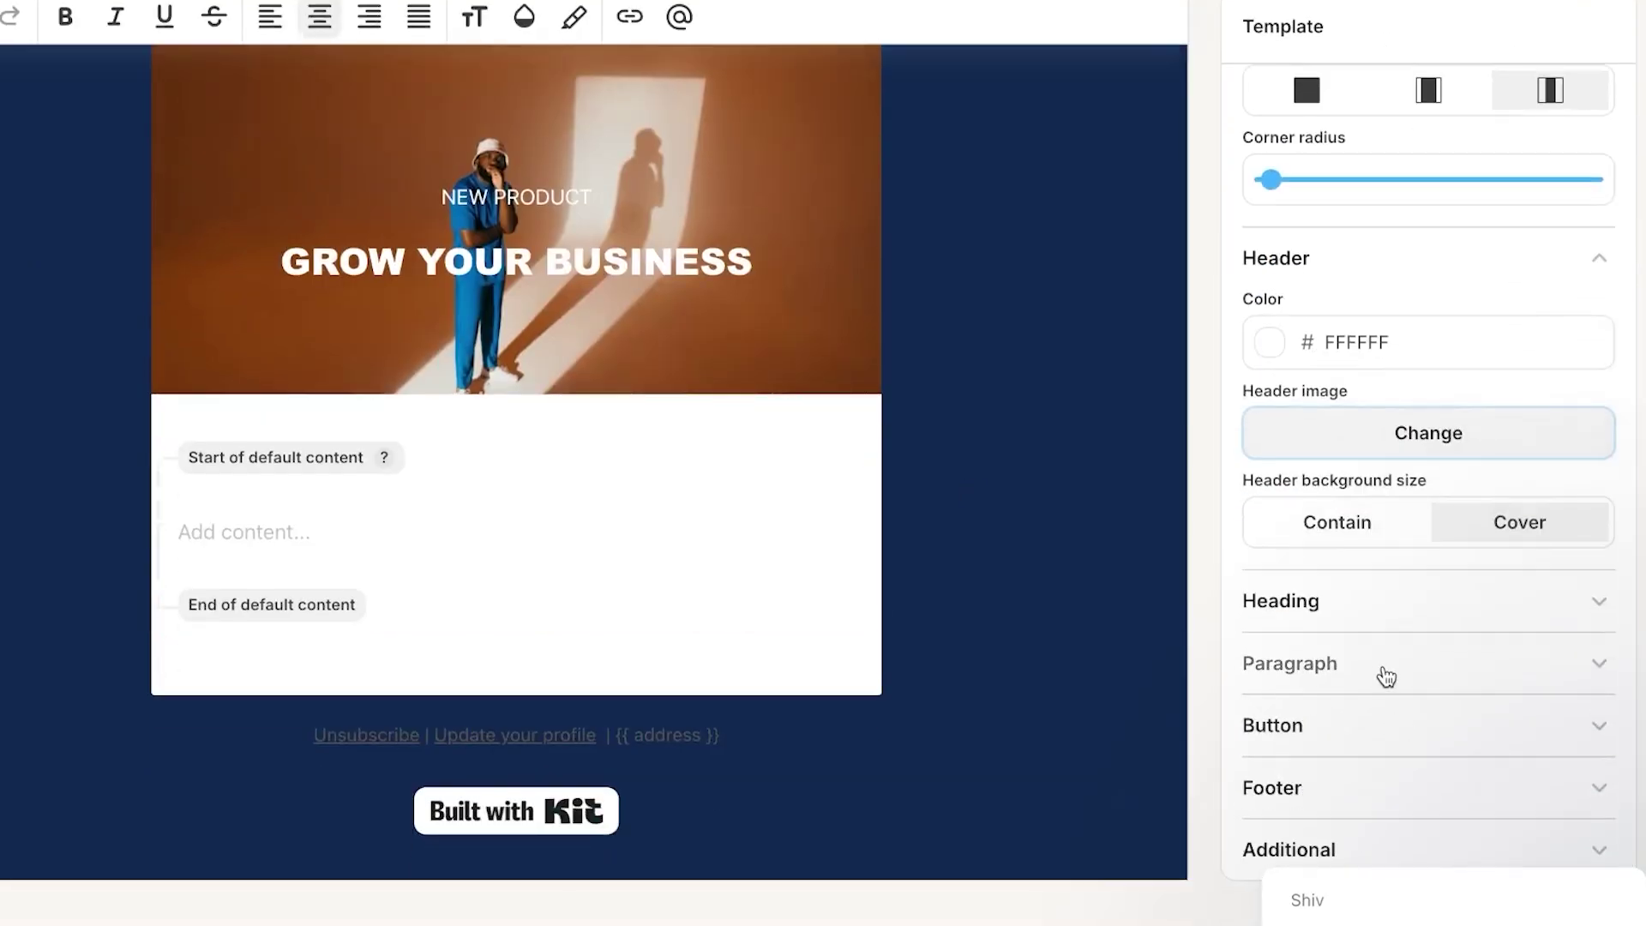
{"action": "left_click", "coordinate": [1381, 674]}
{"action": "scroll", "coordinate": [1380, 741], "scroll_direction": "down", "scroll_amount": 5}
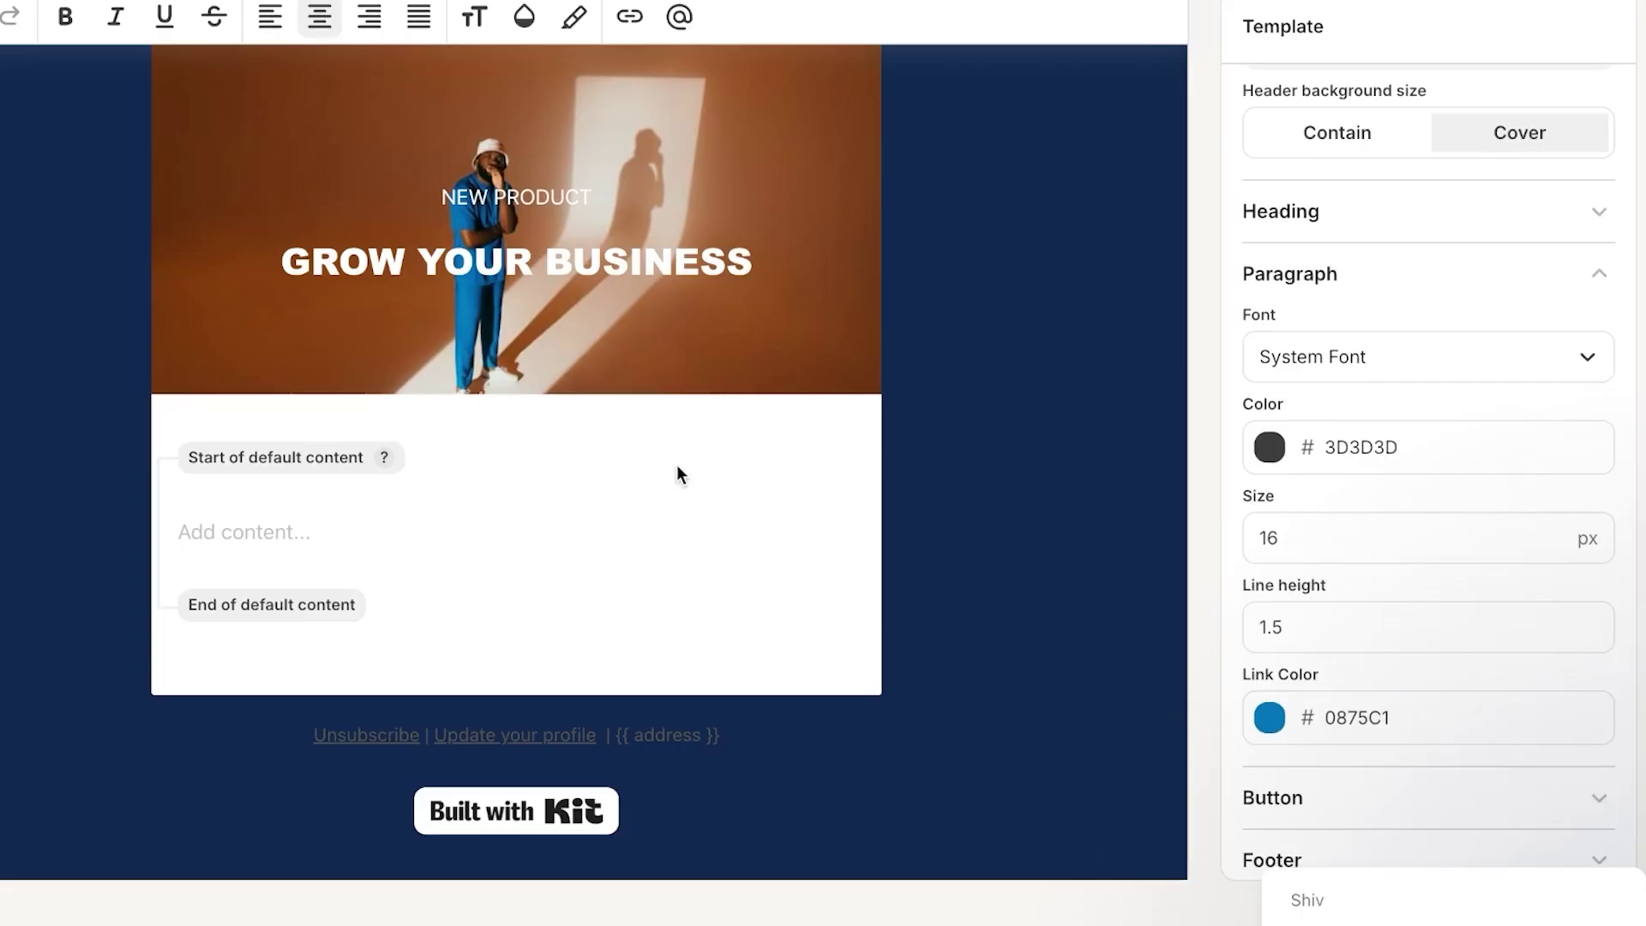
{"action": "scroll", "coordinate": [1347, 755], "scroll_direction": "down", "scroll_amount": 1}
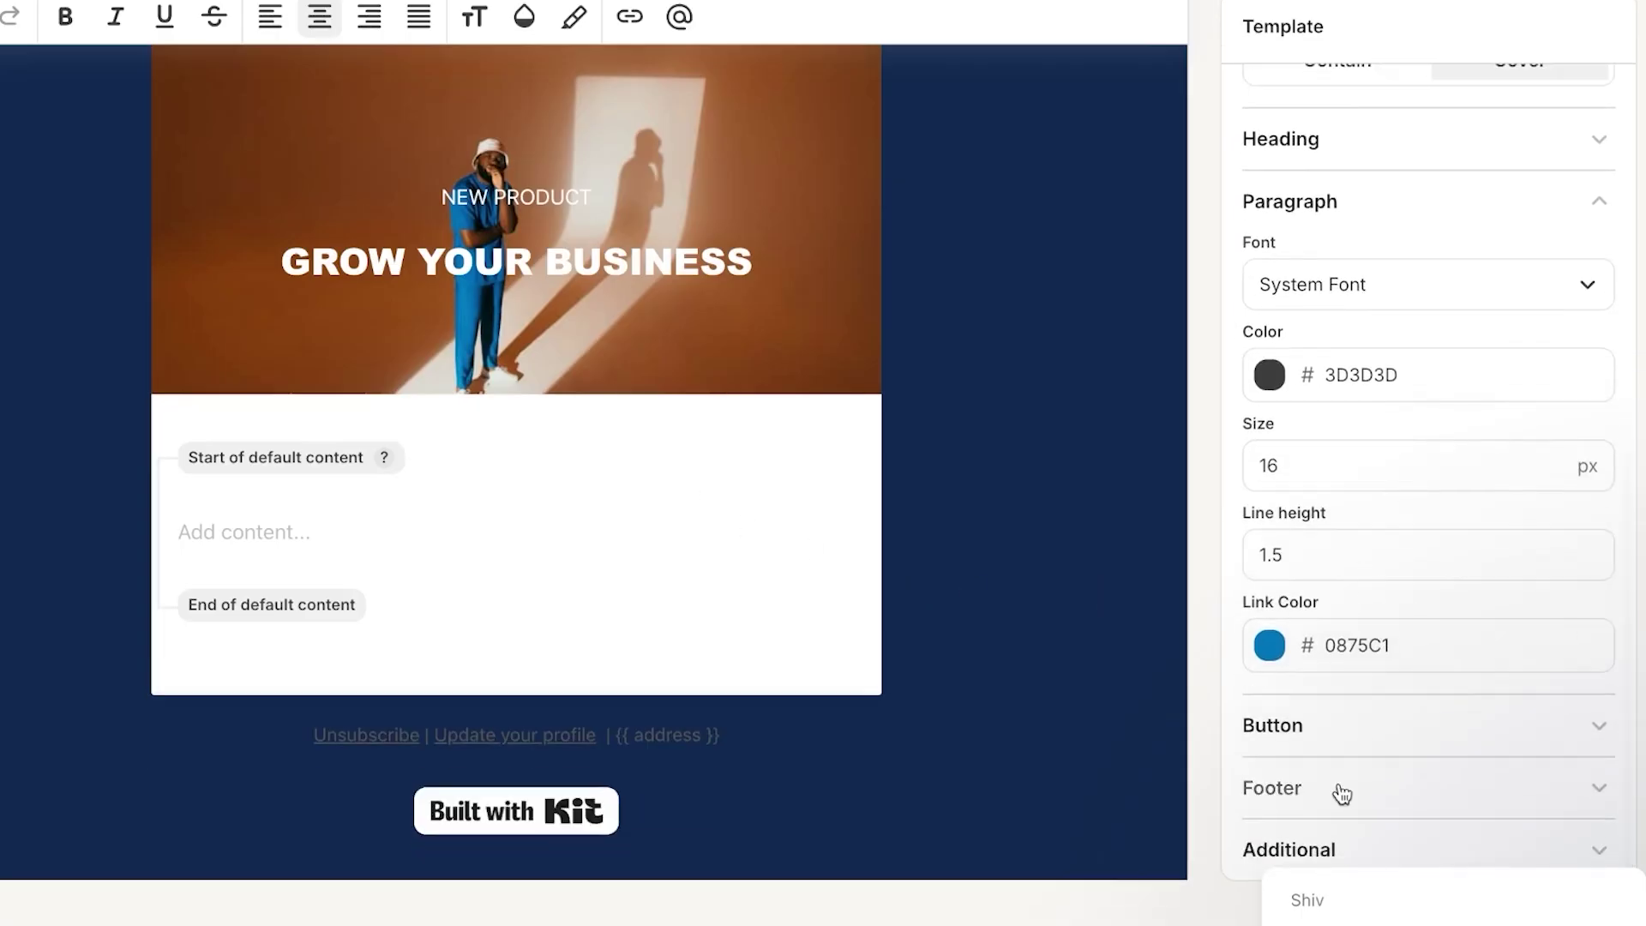
{"action": "left_click", "coordinate": [1341, 738]}
{"action": "scroll", "coordinate": [1344, 737], "scroll_direction": "down", "scroll_amount": 2}
{"action": "scroll", "coordinate": [1344, 737], "scroll_direction": "down", "scroll_amount": 1}
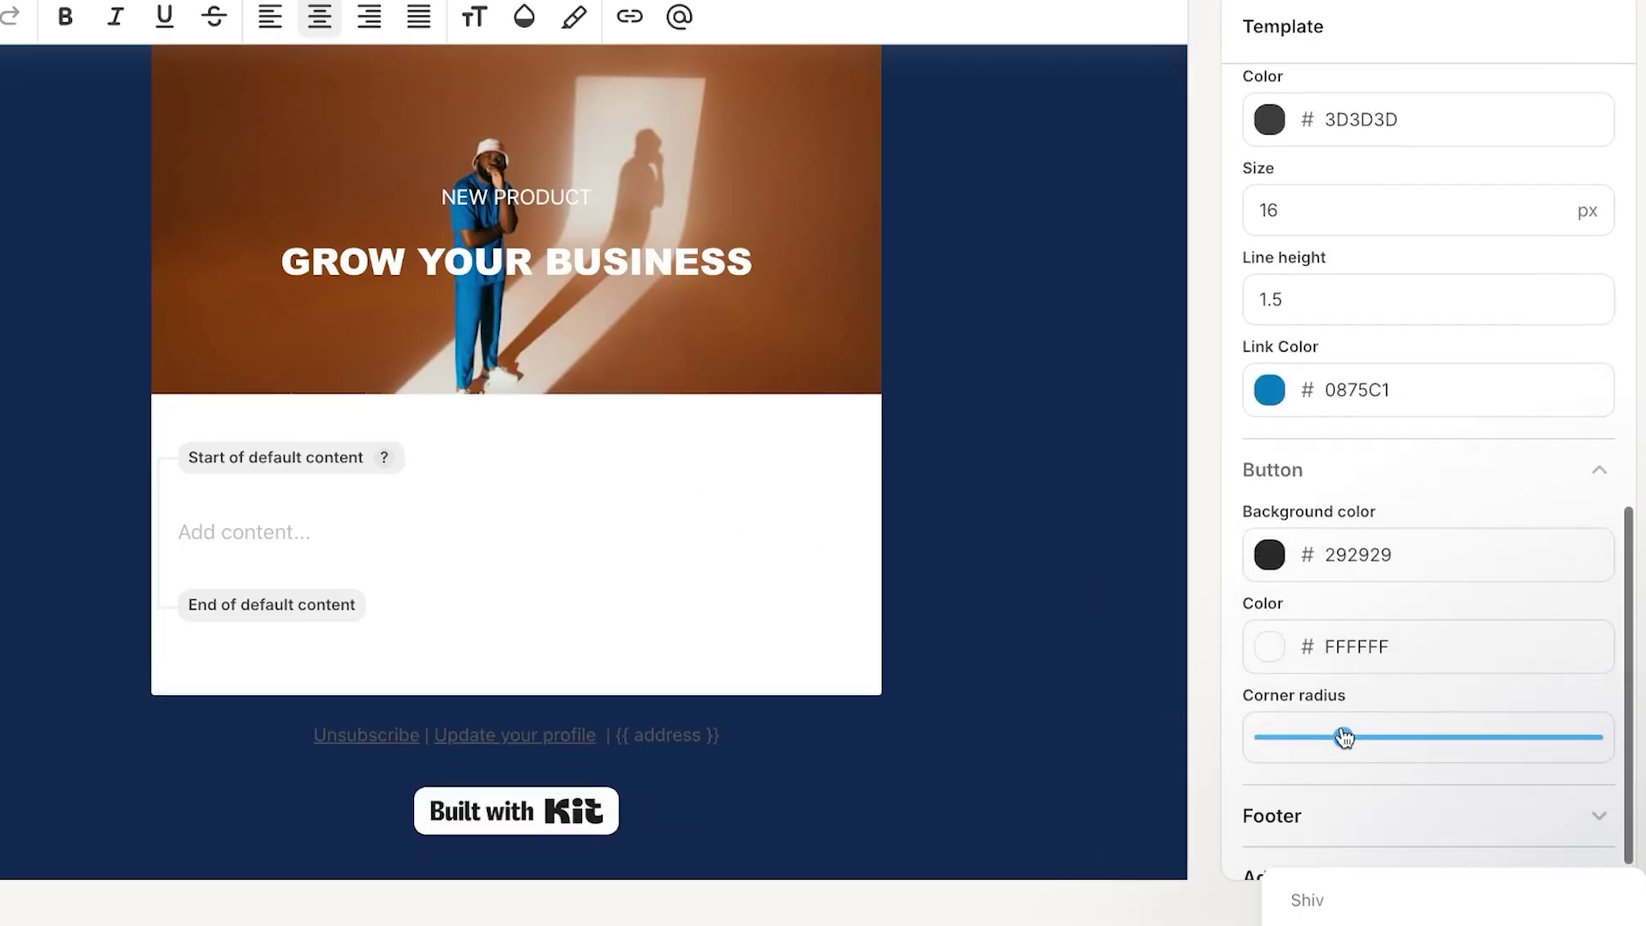
- Insert a button block labelled BUY NOW into the empty content area
{"action": "left_click", "coordinate": [245, 532]}
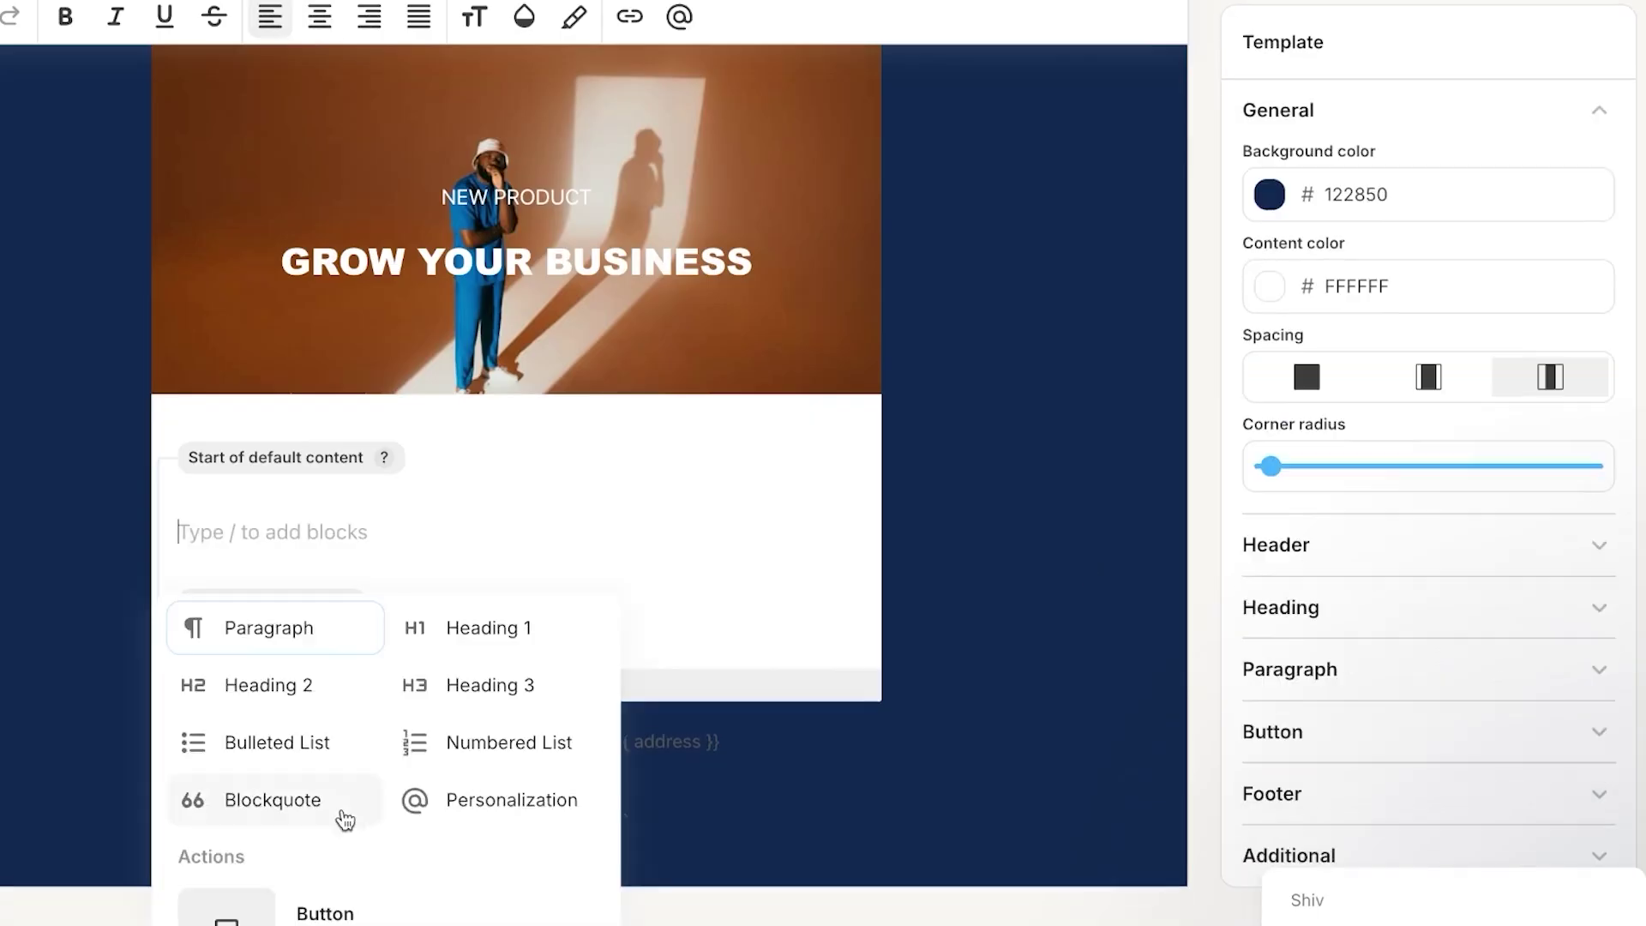
{"action": "scroll", "coordinate": [342, 815], "scroll_direction": "down", "scroll_amount": 2}
{"action": "left_click", "coordinate": [342, 816]}
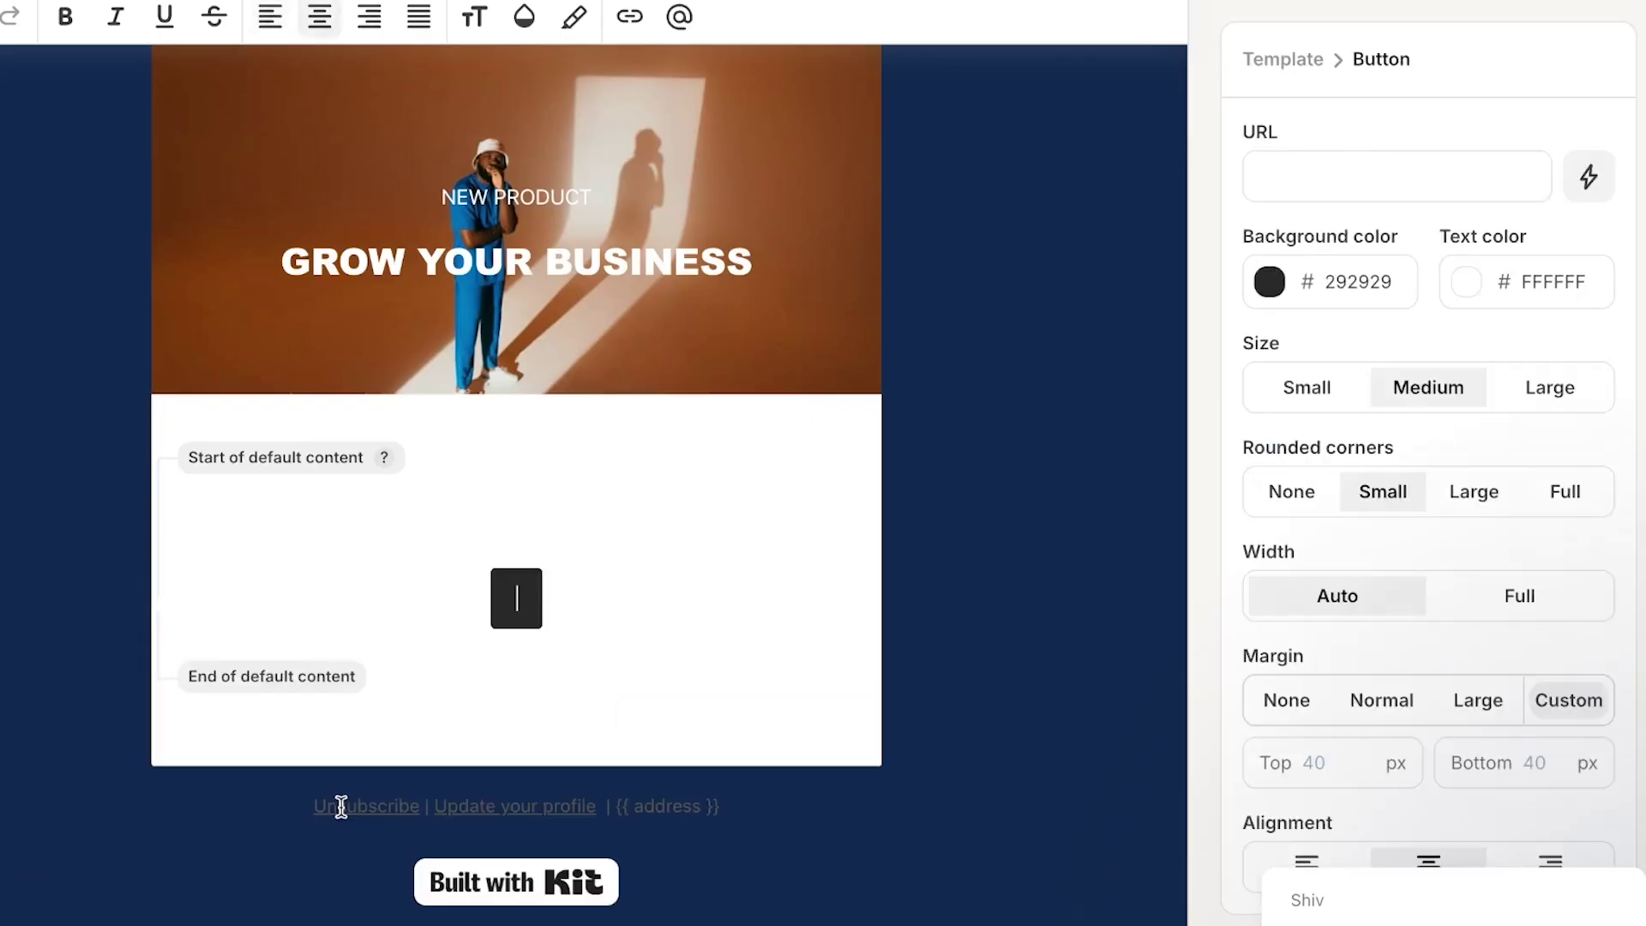
{"action": "type", "text": "S"}
{"action": "key", "text": "BackSpace"}
{"action": "type", "text": "BUY"}
{"action": "type", "text": "NOW"}
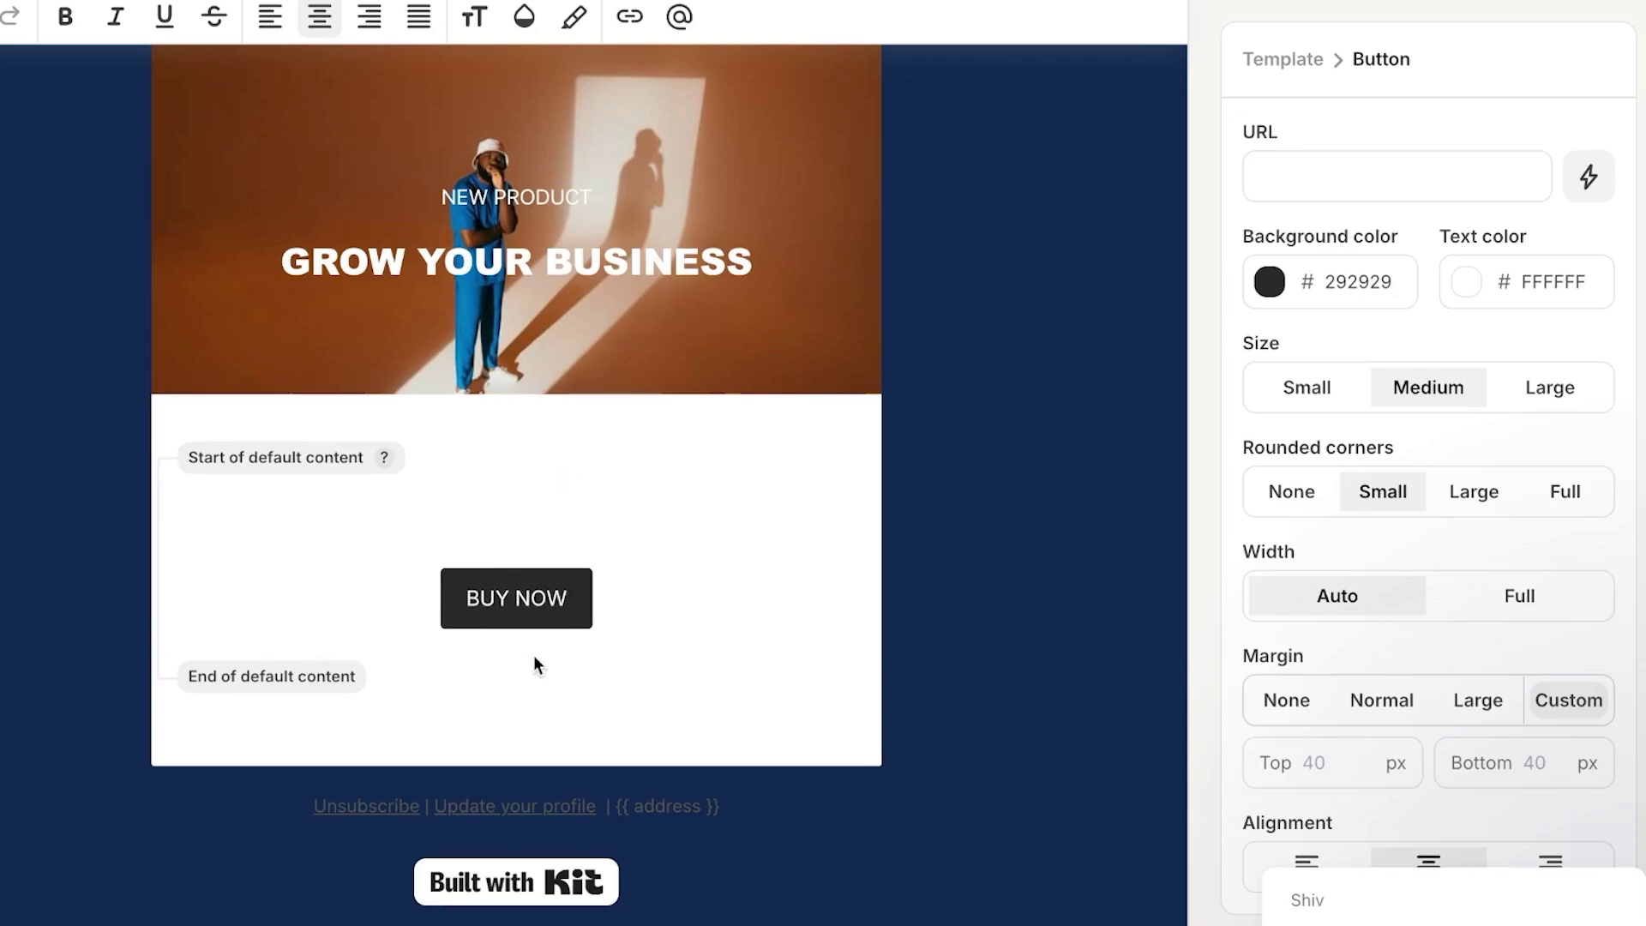
- Set the BUY NOW button background to dark navy #00002D
{"action": "left_click", "coordinate": [1286, 296]}
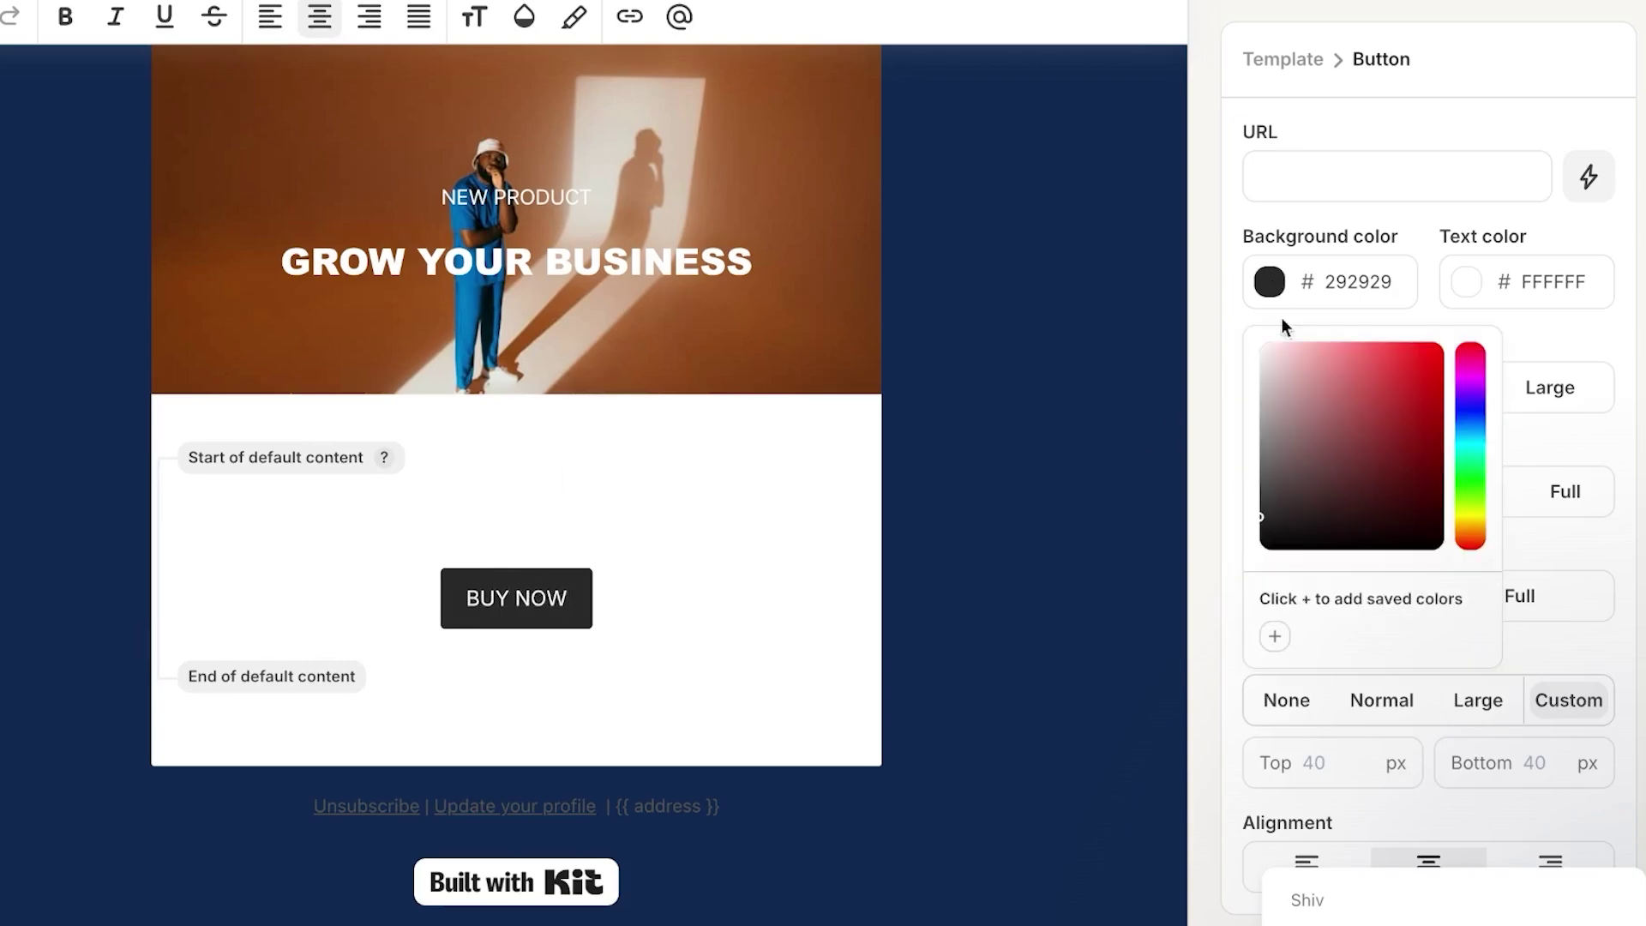
{"action": "left_click", "coordinate": [1468, 417]}
{"action": "left_click_drag", "start_coordinate": [1274, 496], "coordinate": [1473, 513]}
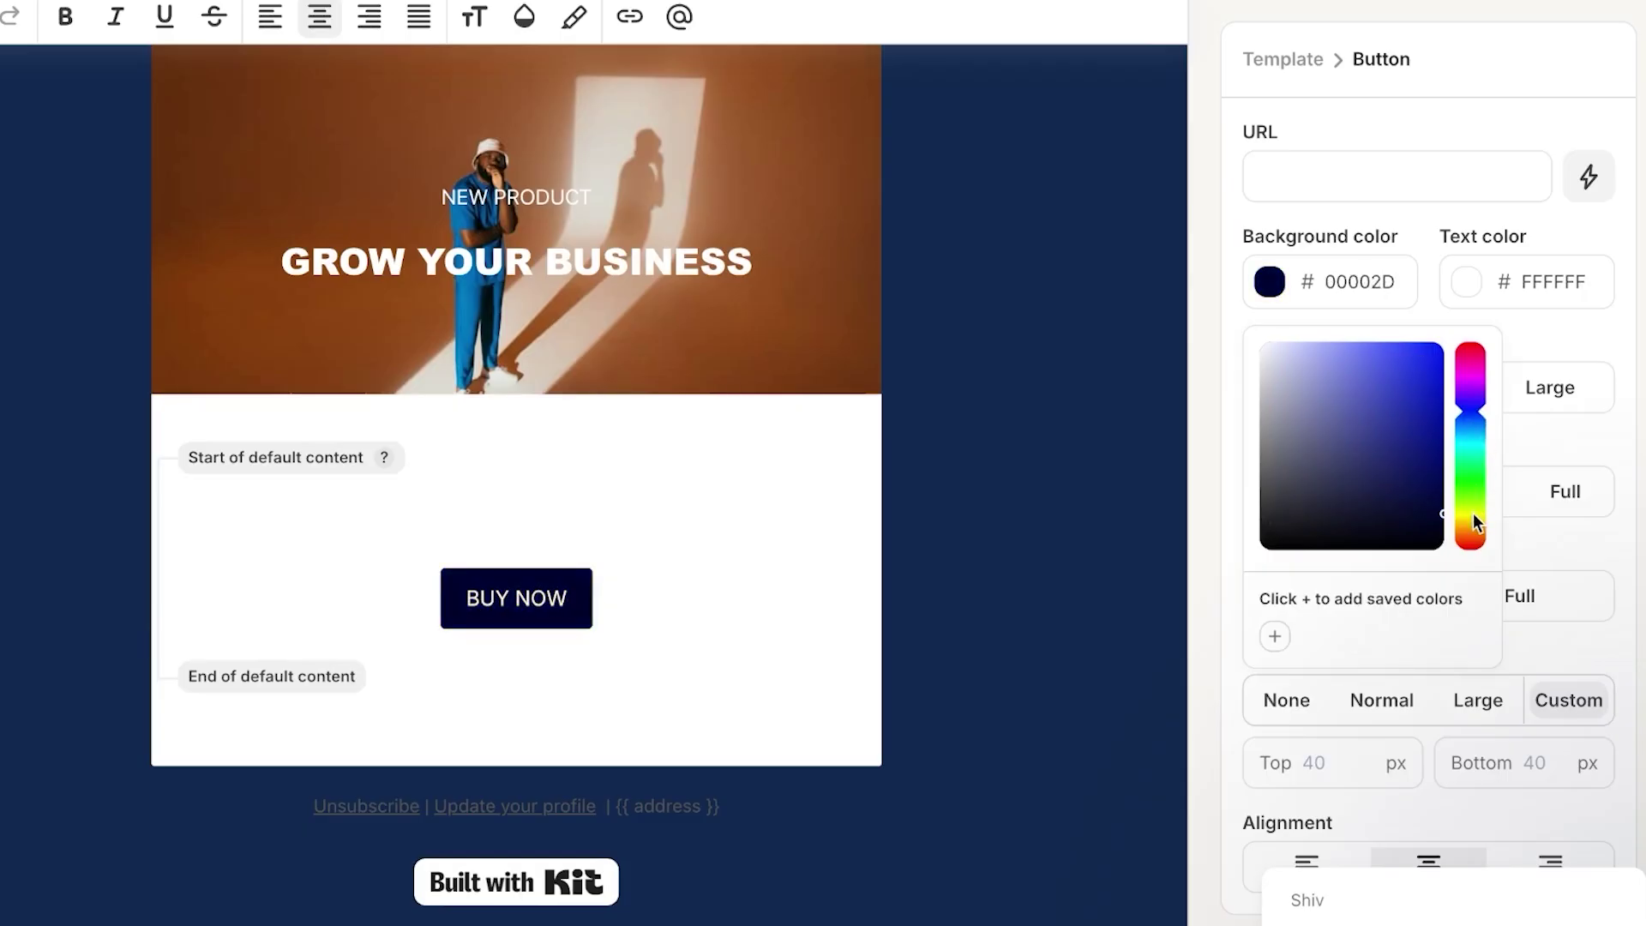
{"action": "left_click", "coordinate": [343, 498]}
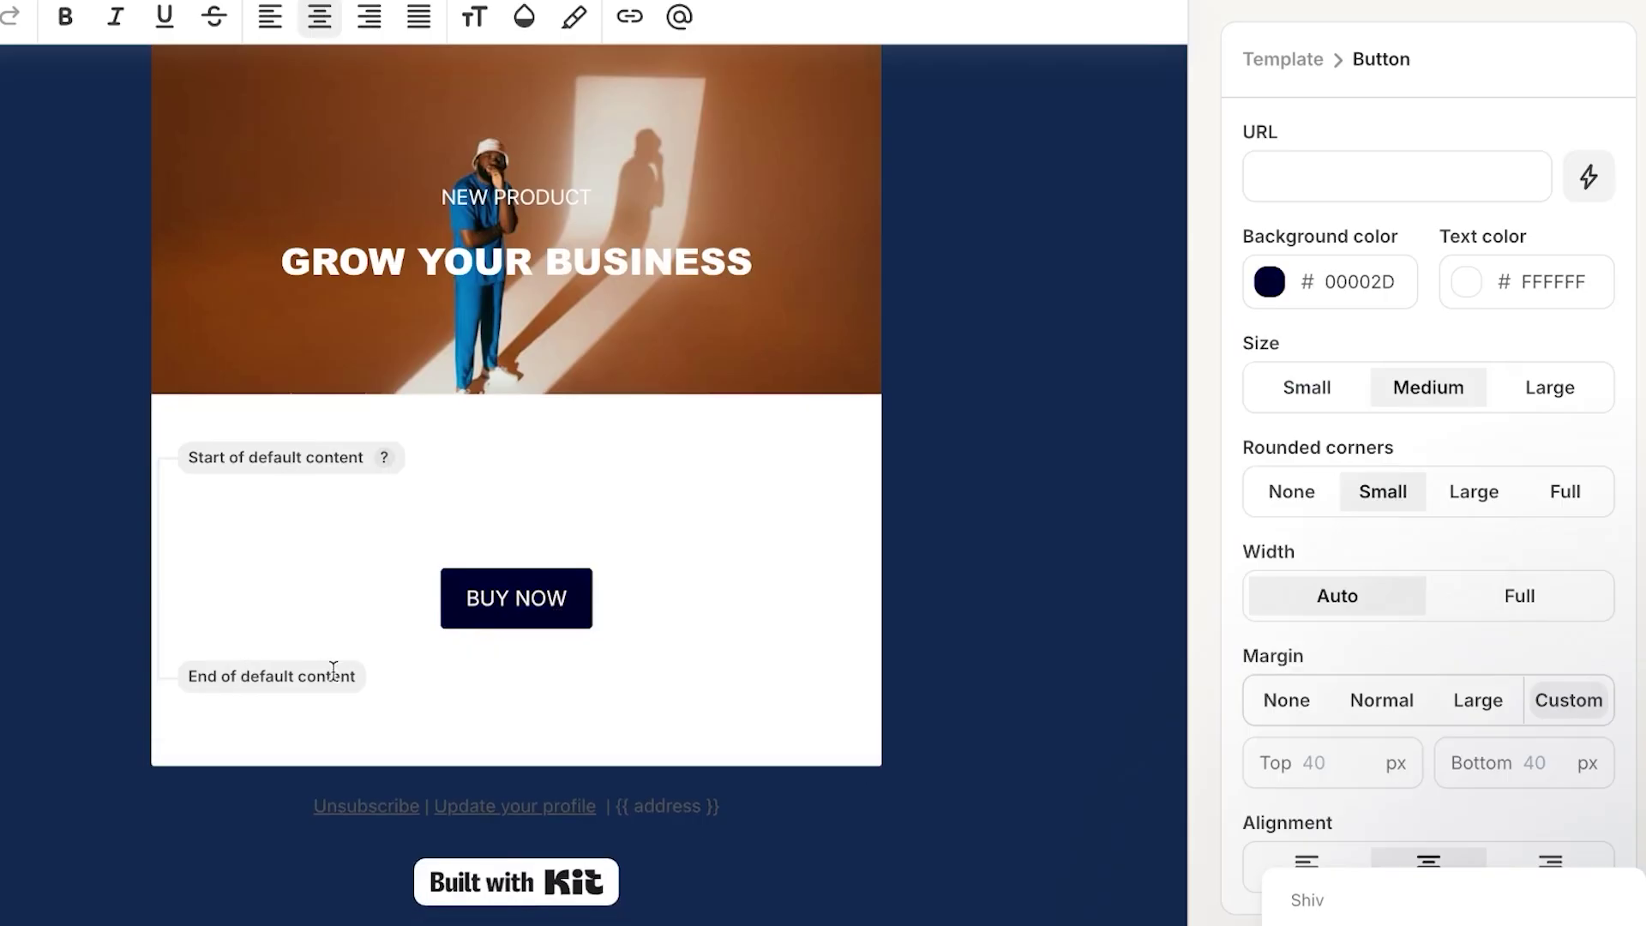
- Add a paragraph reading 'TEST .....' below the BUY NOW button
{"action": "left_click", "coordinate": [154, 643]}
{"action": "scroll", "coordinate": [358, 795], "scroll_direction": "down", "scroll_amount": 3}
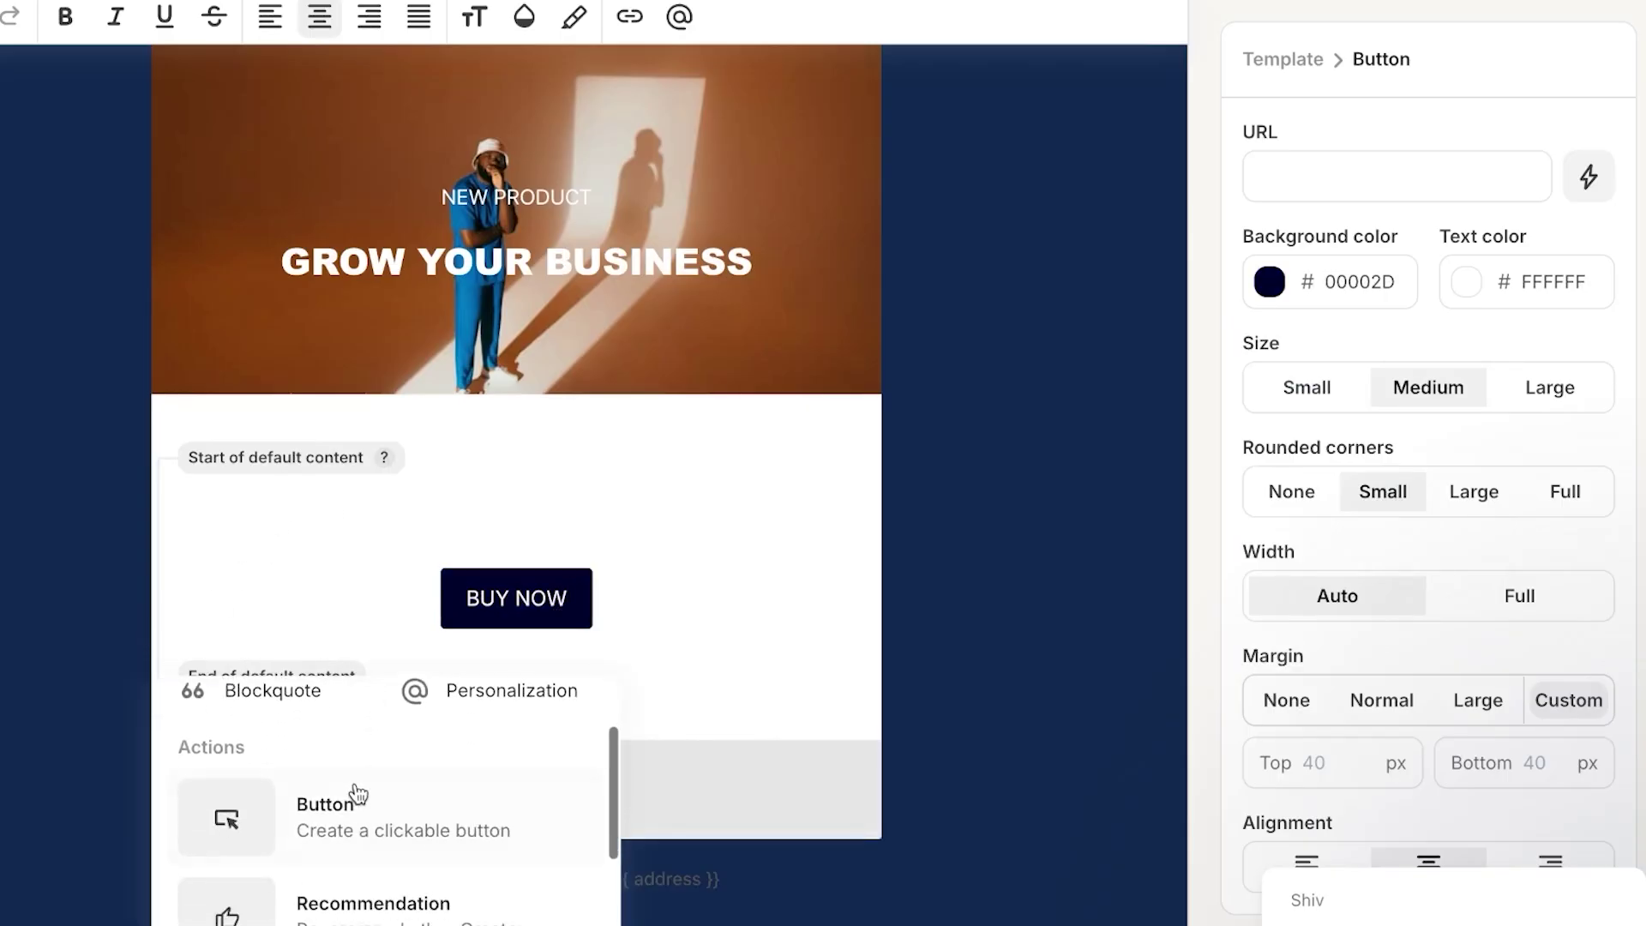
{"action": "scroll", "coordinate": [359, 795], "scroll_direction": "up", "scroll_amount": 2}
{"action": "scroll", "coordinate": [358, 795], "scroll_direction": "up", "scroll_amount": 1}
{"action": "left_click", "coordinate": [338, 725]}
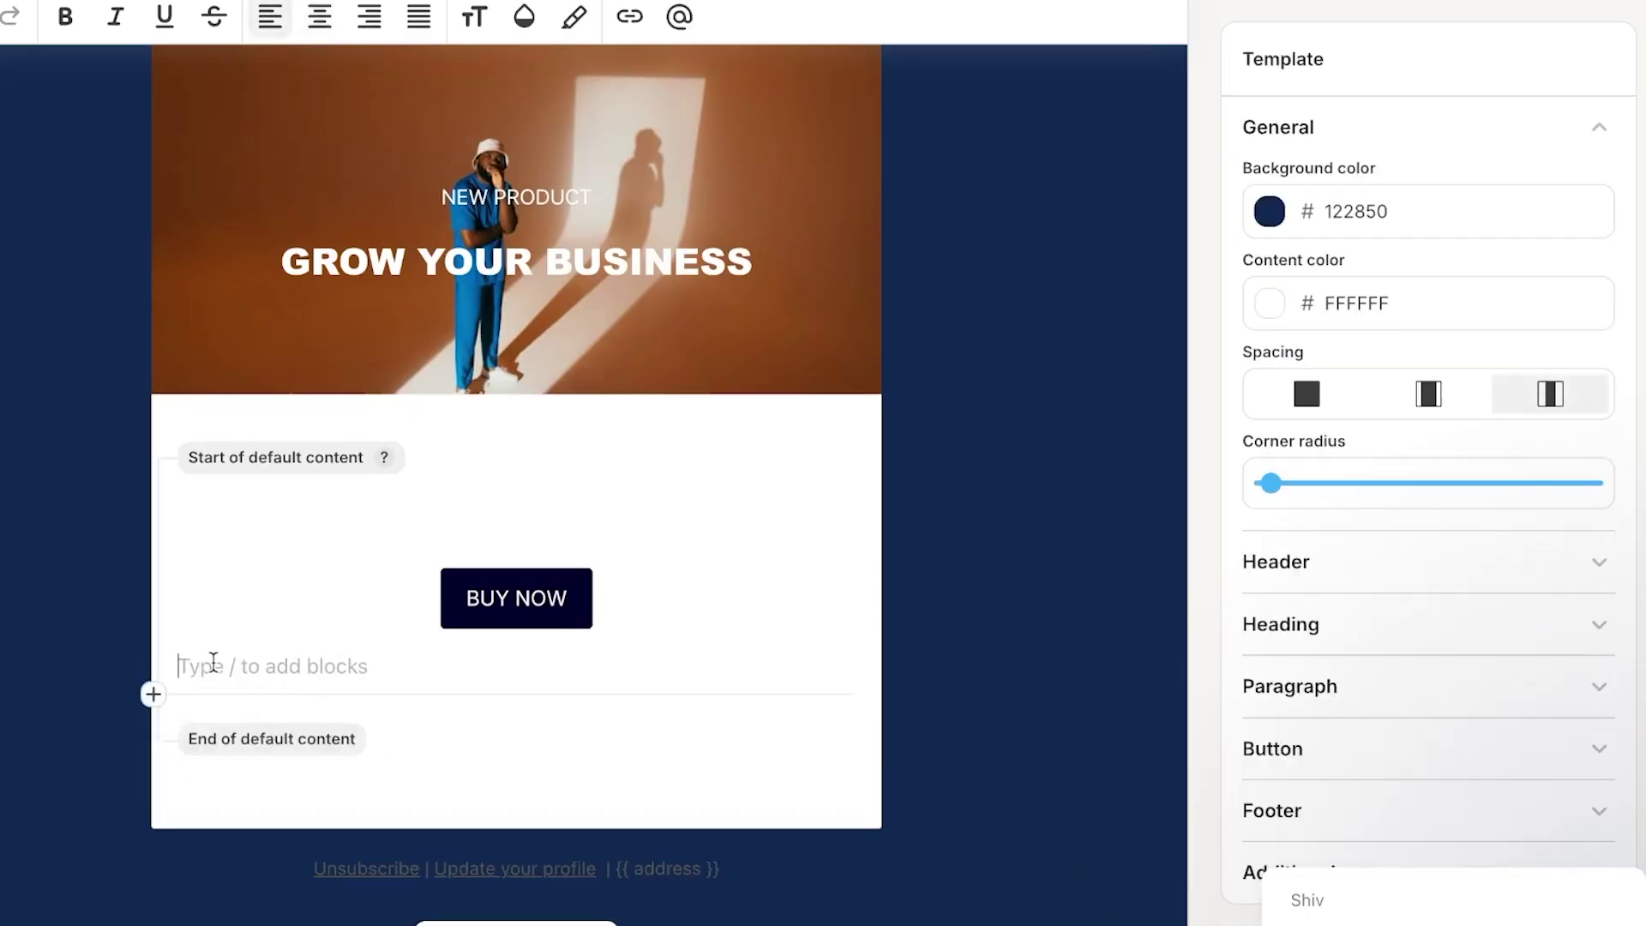
{"action": "type", "text": "TES"}
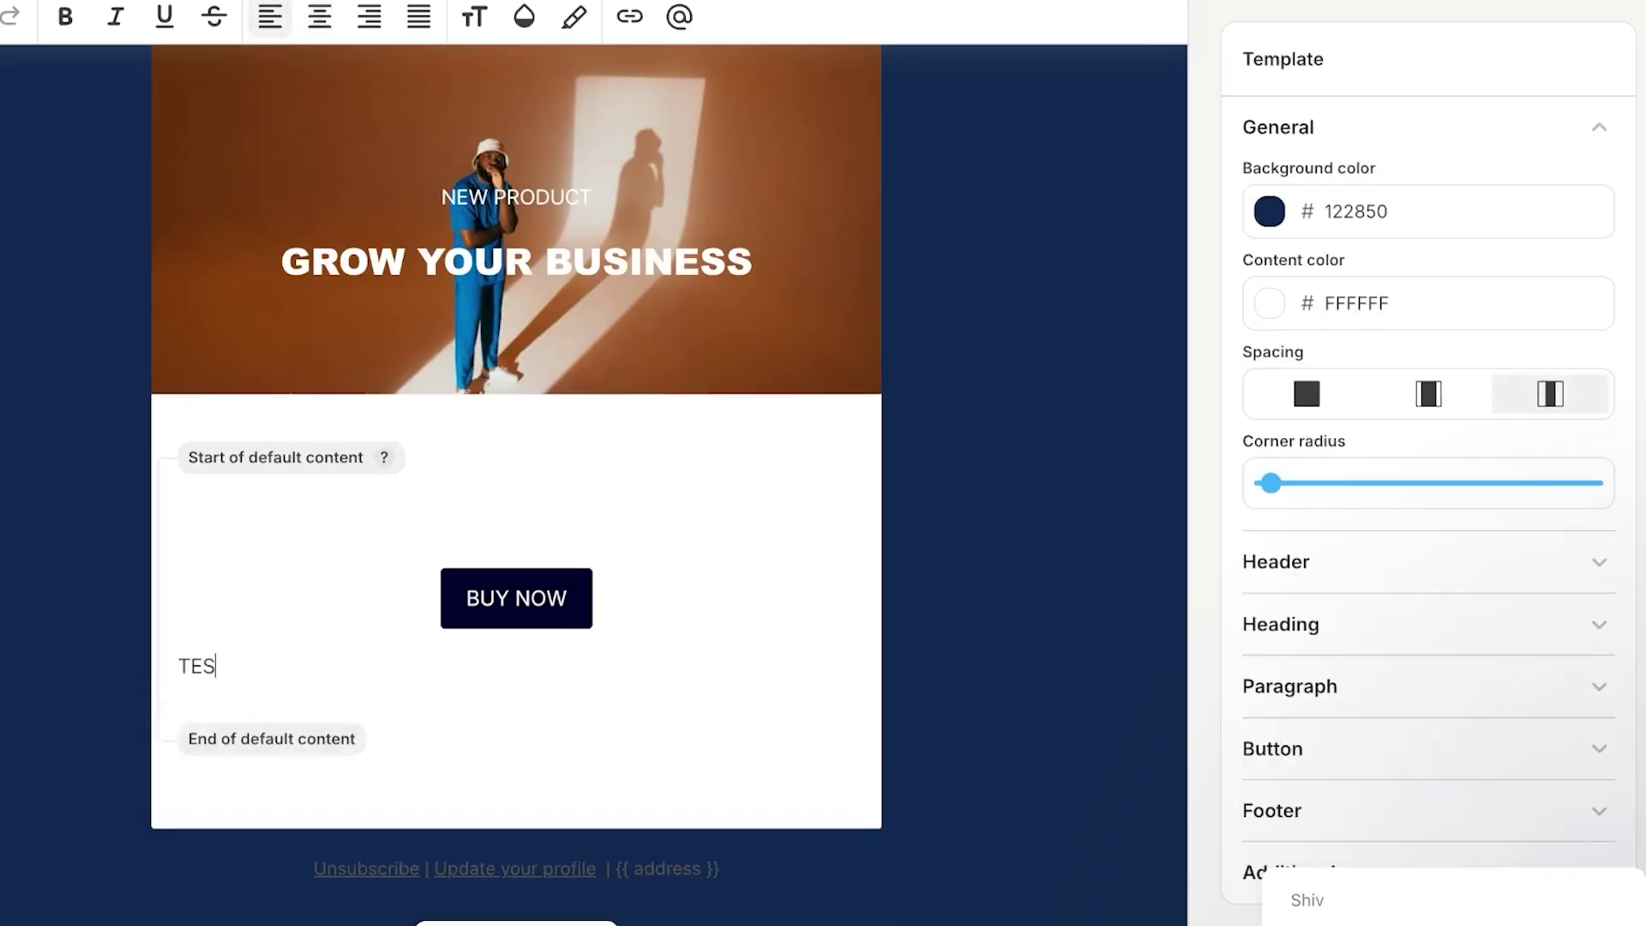
{"action": "type", "text": "T ....................................."}
- Insert a product block below the TEST line, then go to the Products page
{"action": "left_click", "coordinate": [163, 698]}
{"action": "scroll", "coordinate": [338, 875], "scroll_direction": "down", "scroll_amount": 5}
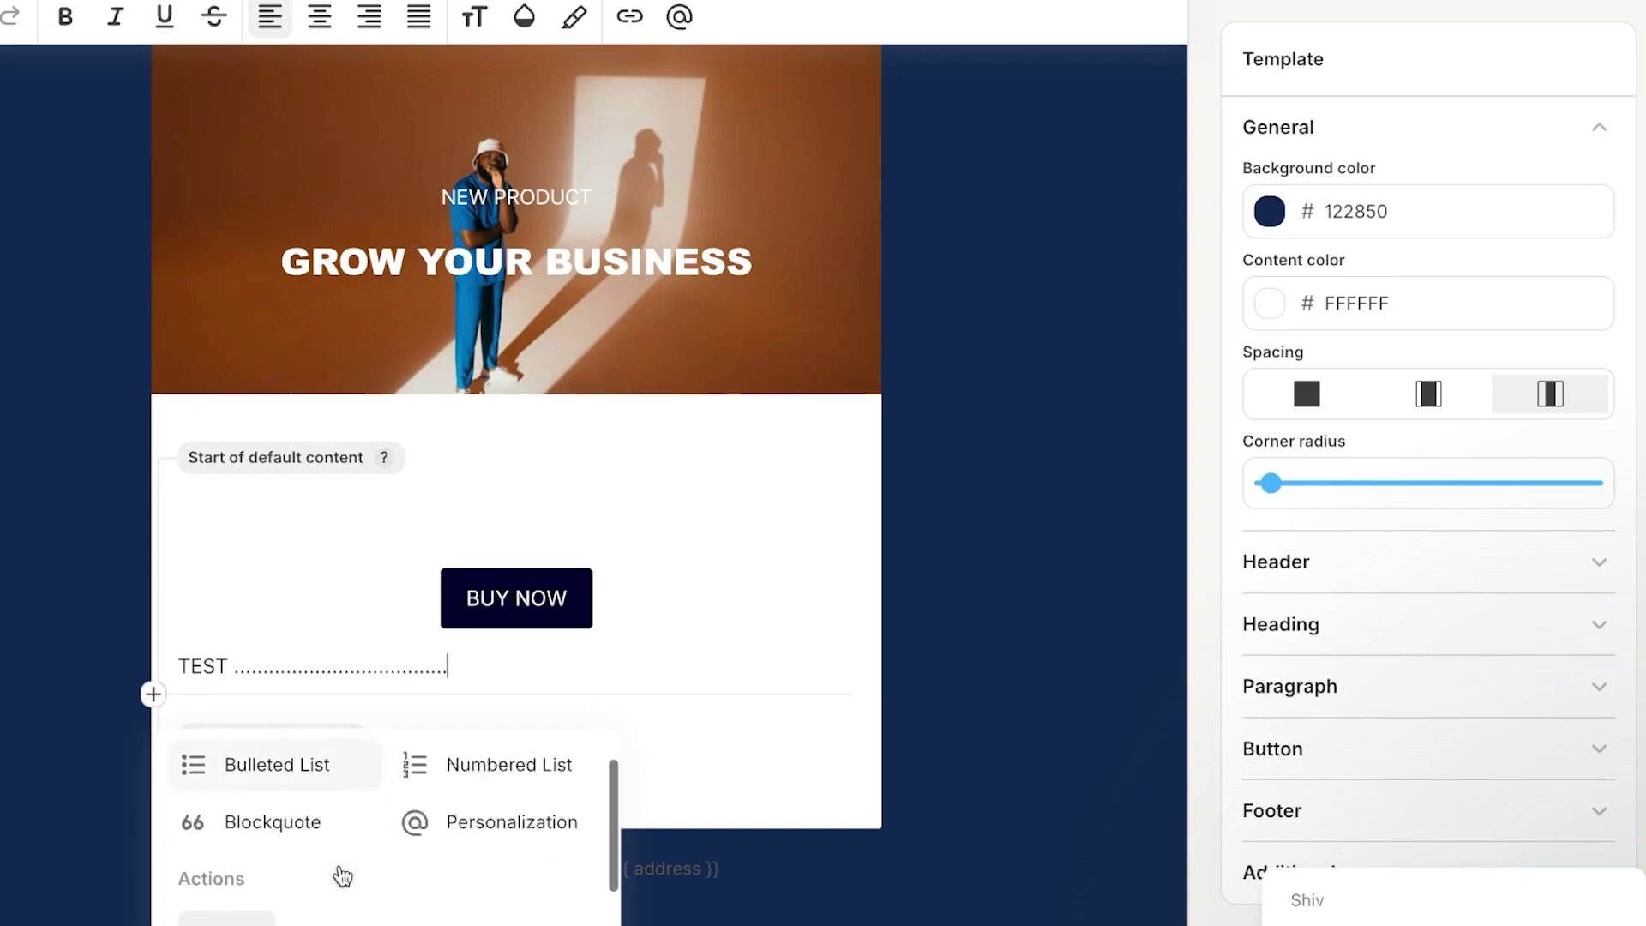
{"action": "scroll", "coordinate": [343, 875], "scroll_direction": "down", "scroll_amount": 6}
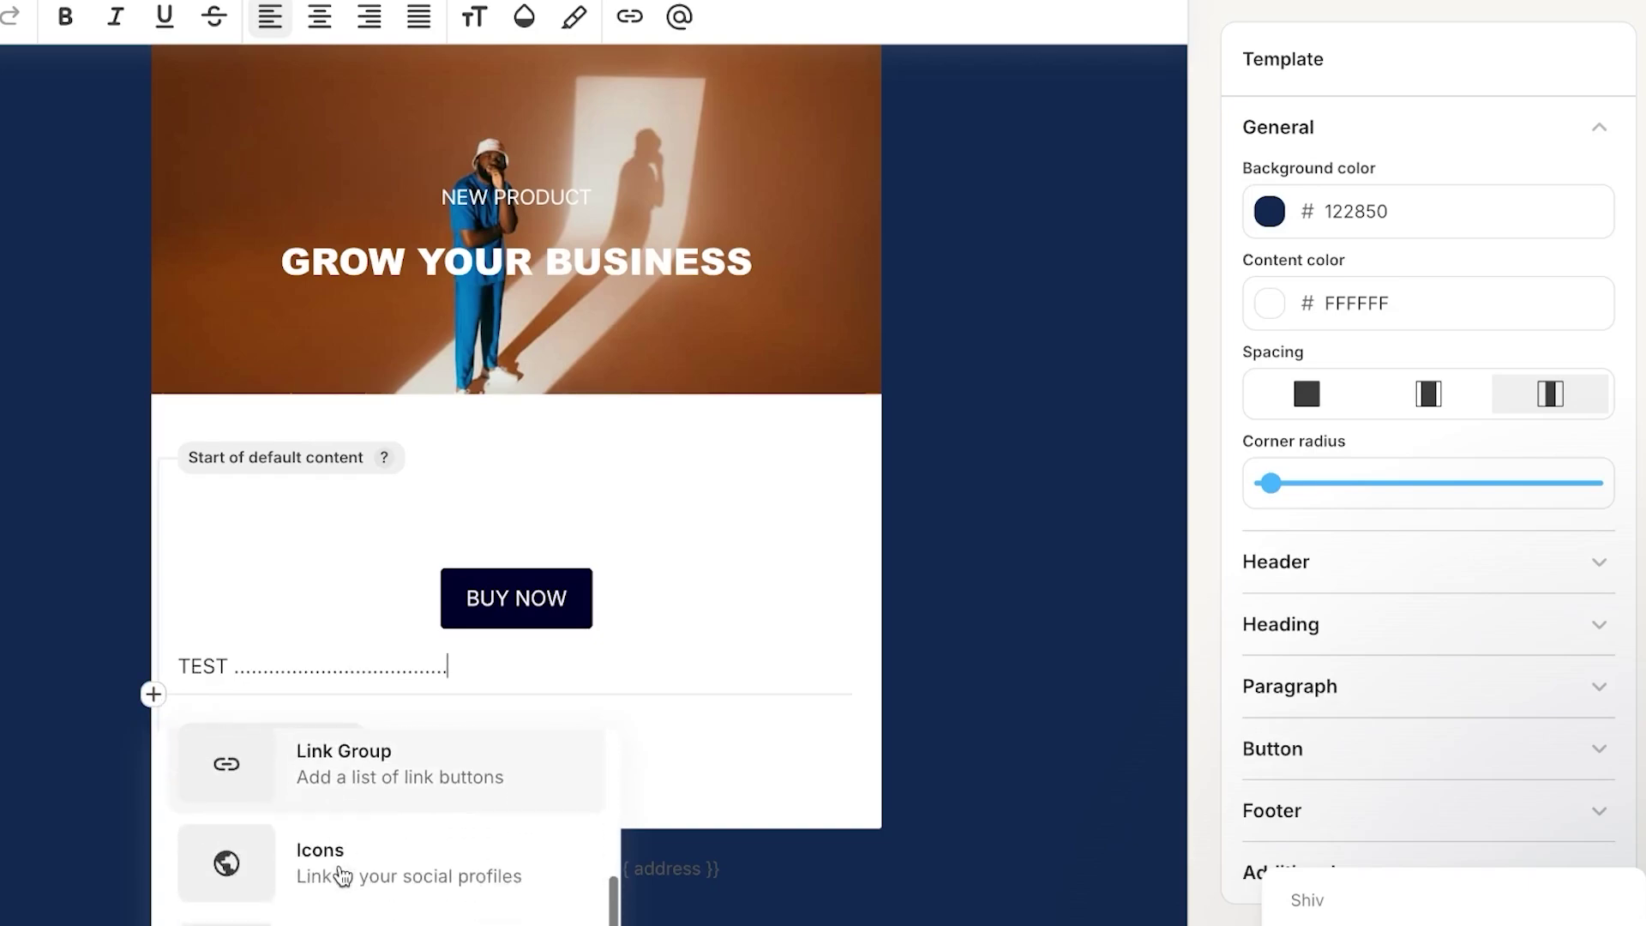
{"action": "scroll", "coordinate": [340, 875], "scroll_direction": "up", "scroll_amount": 3}
{"action": "left_click", "coordinate": [382, 819]}
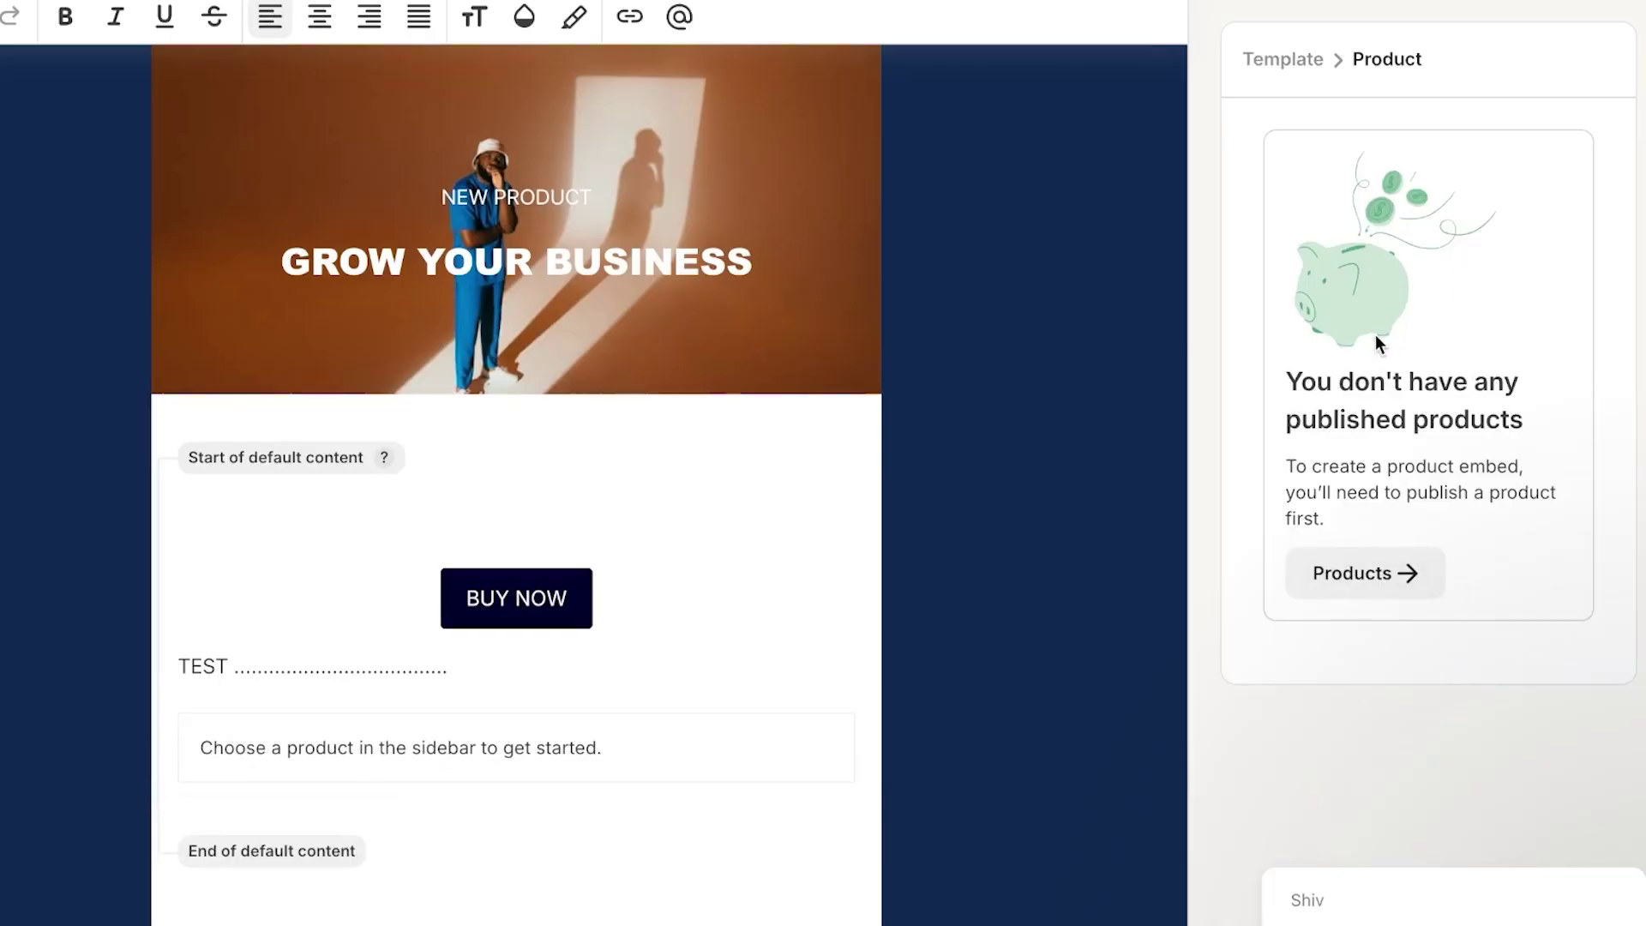
{"action": "left_click", "coordinate": [1386, 566]}
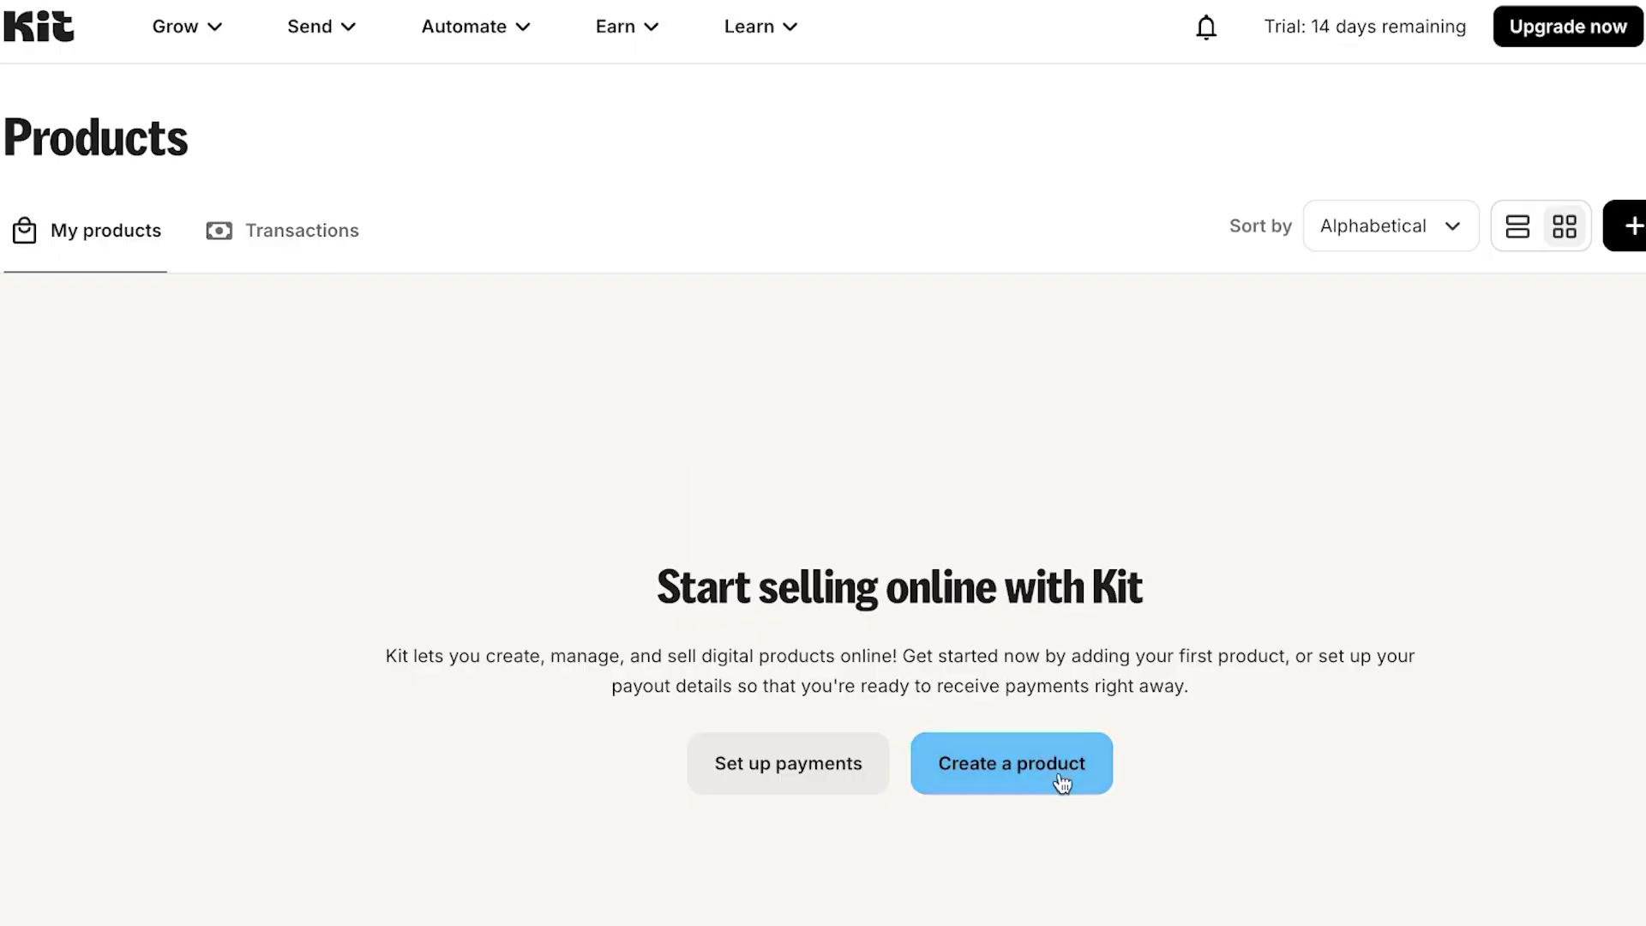
- Start a new product named TEST, keeping the one-time Product type
{"action": "left_click", "coordinate": [1026, 765]}
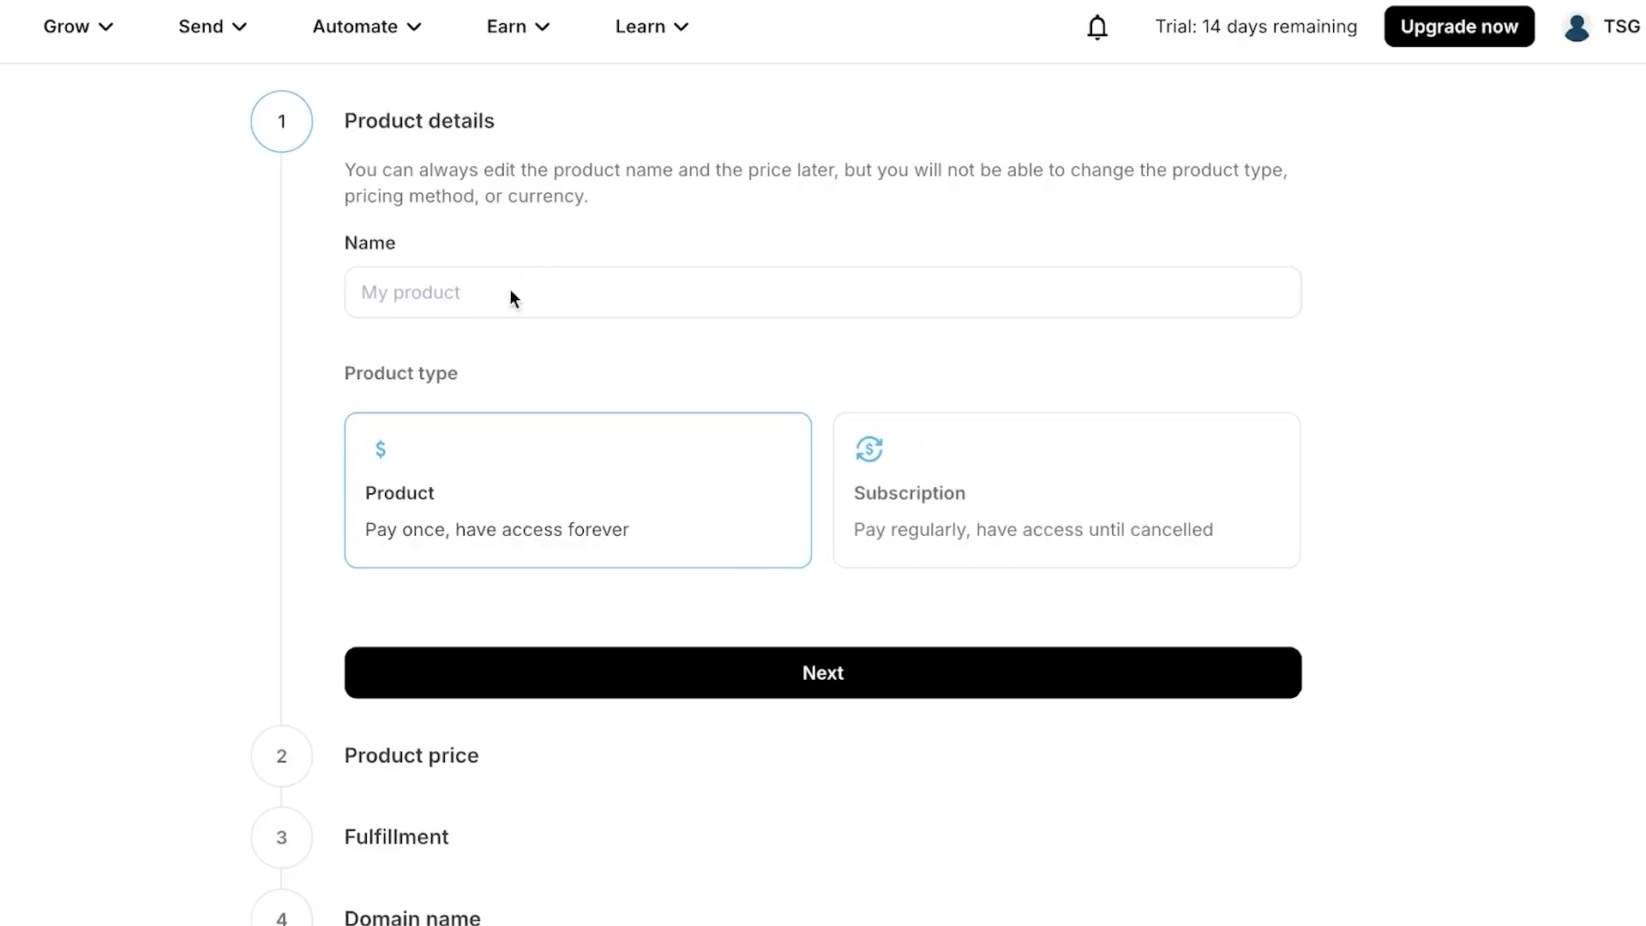
{"action": "left_click", "coordinate": [511, 291]}
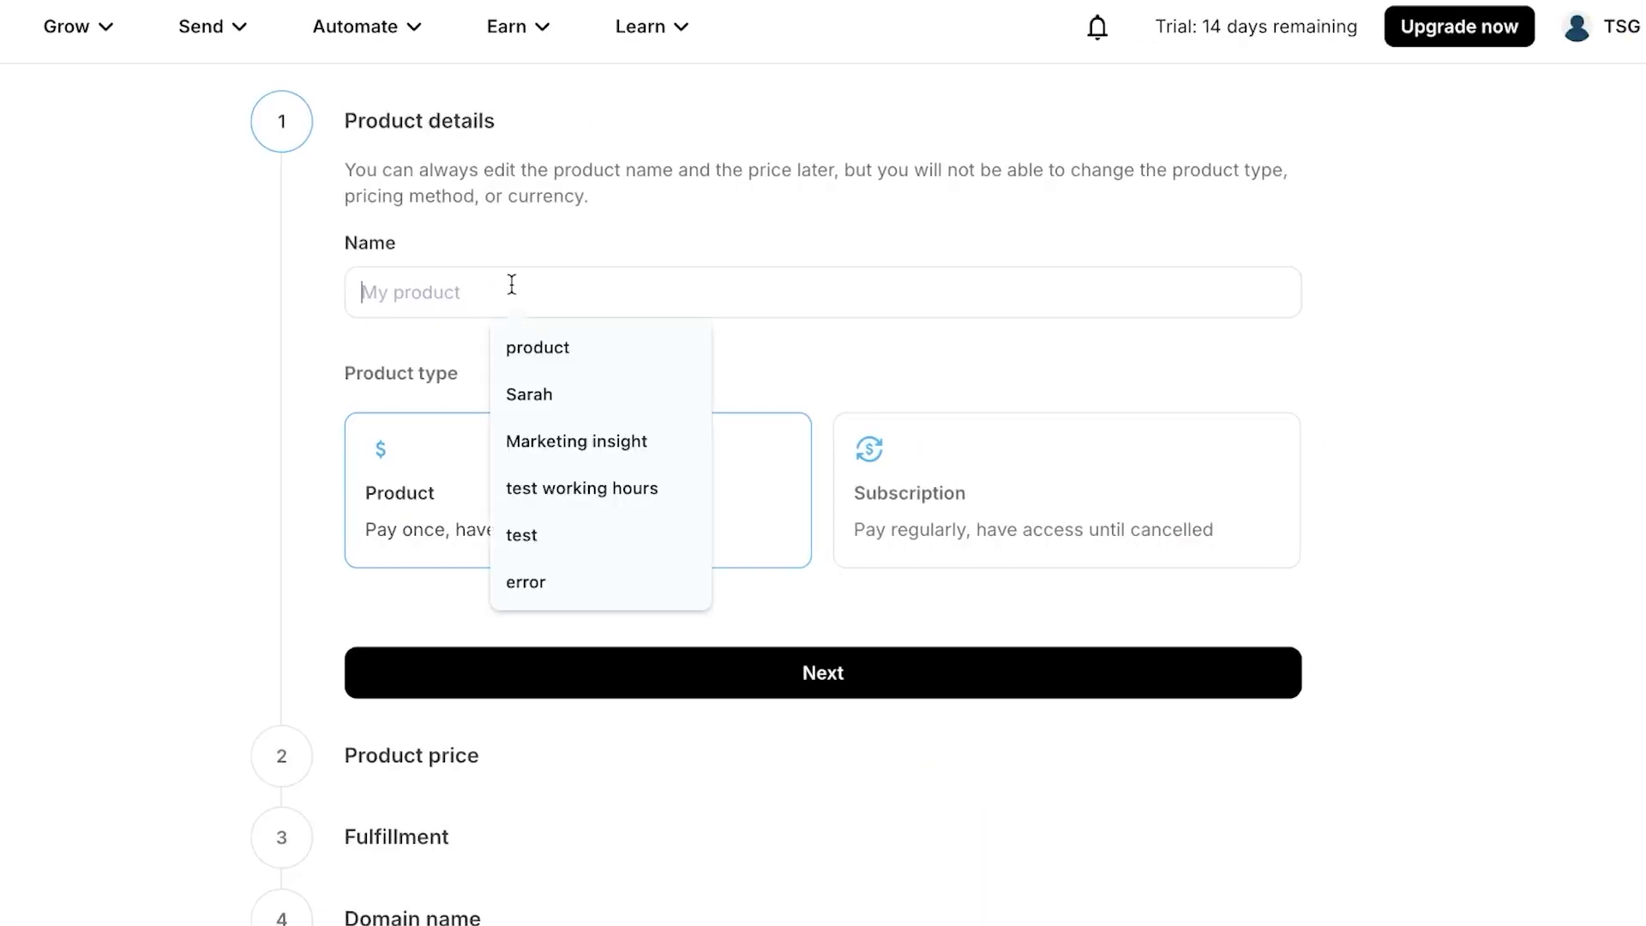
{"action": "type", "text": "TEST"}
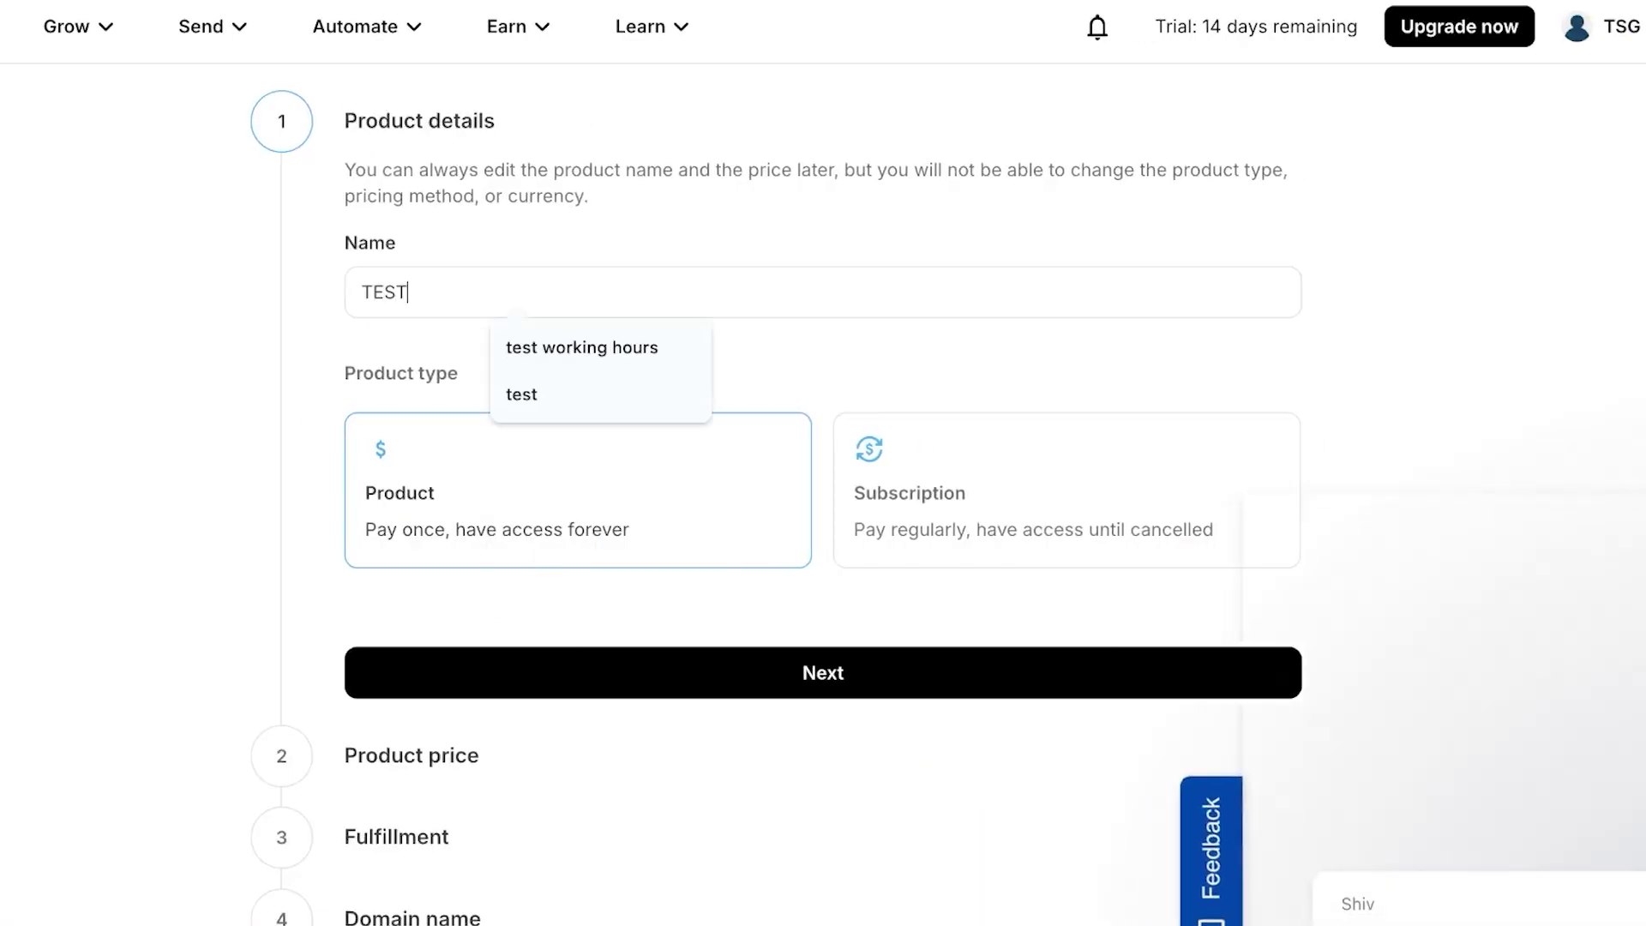
{"action": "left_click", "coordinate": [847, 386]}
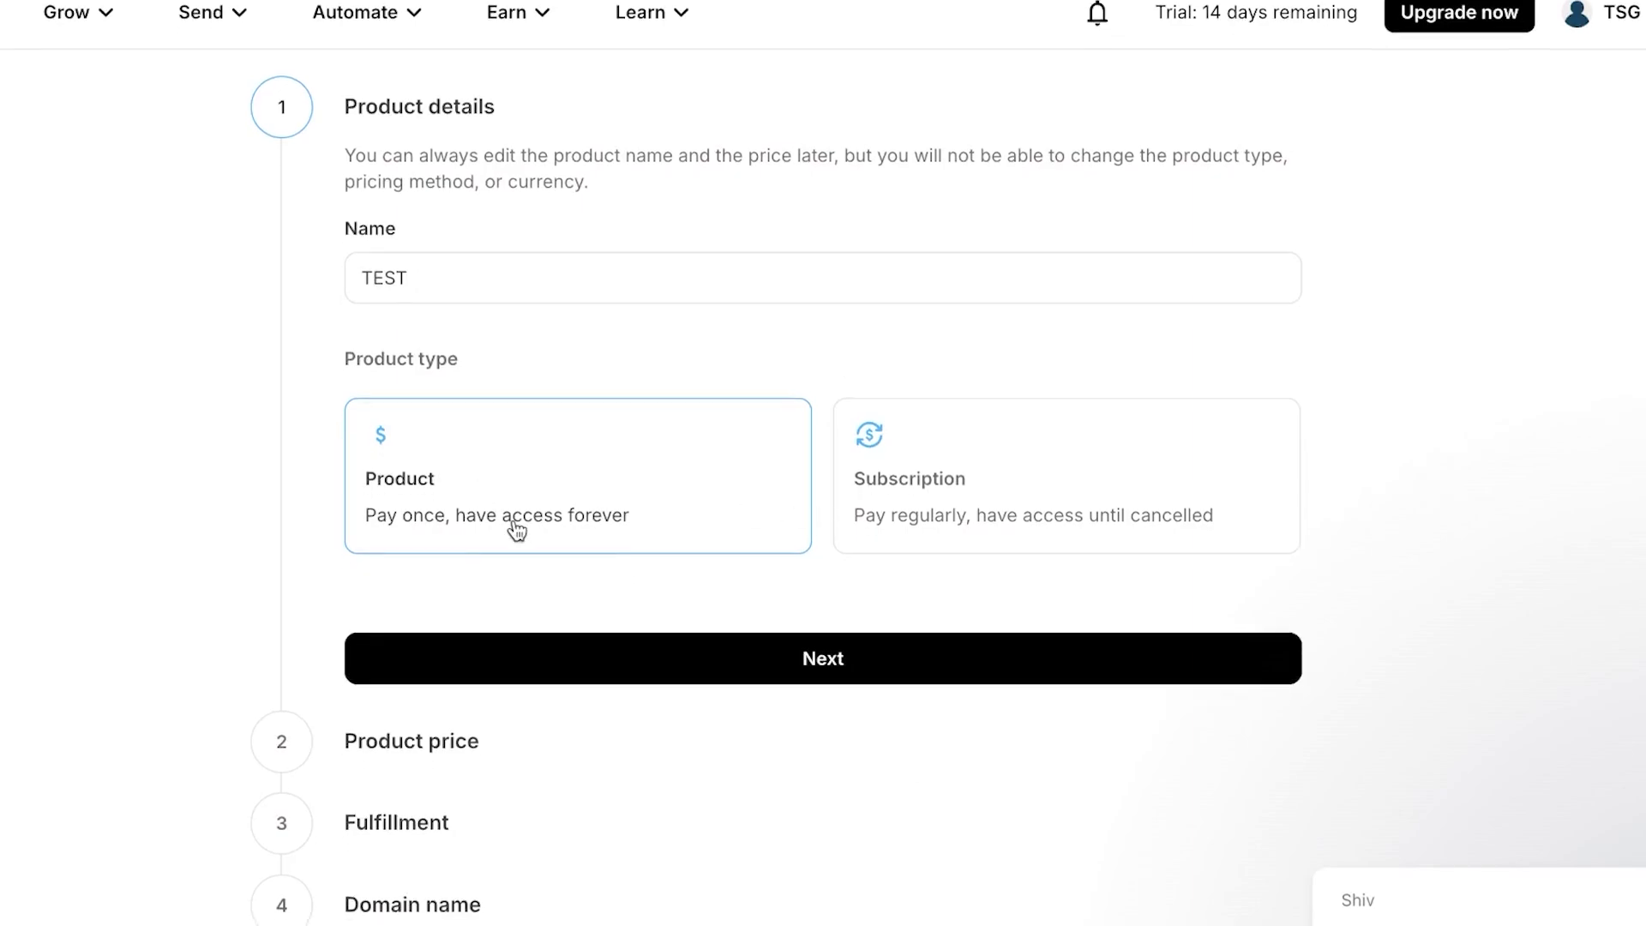
- Price TEST at $100, sell it as a members-only newsletter, and create the product
{"action": "left_click", "coordinate": [838, 676]}
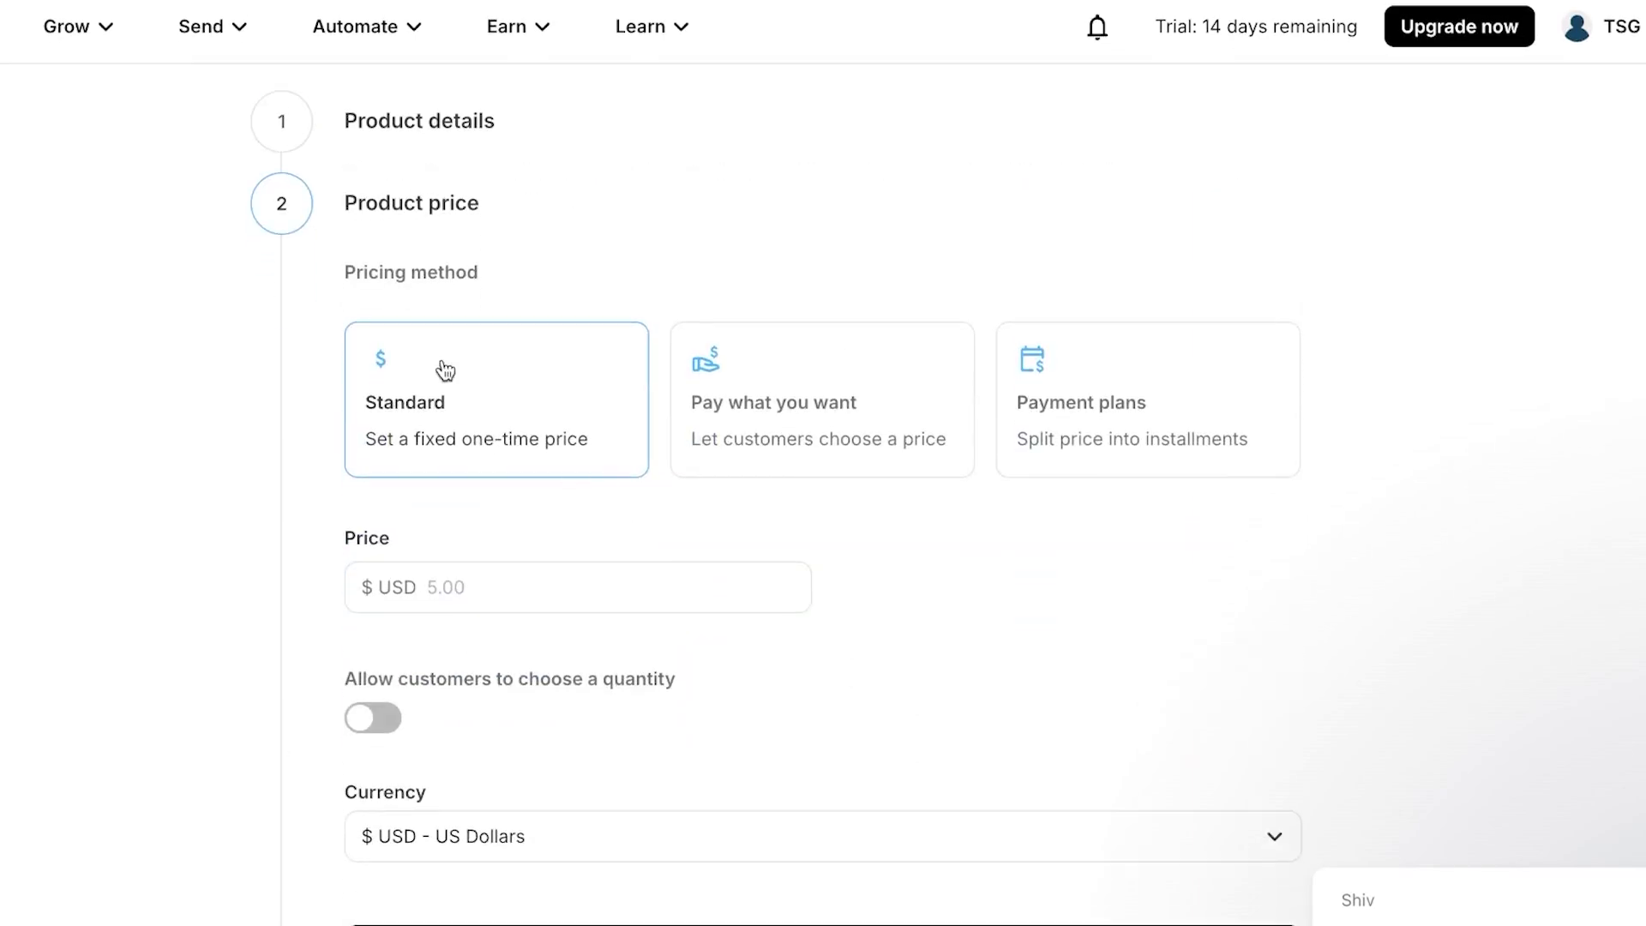
{"action": "left_click", "coordinate": [450, 586]}
{"action": "type", "text": "100"}
{"action": "scroll", "coordinate": [636, 820], "scroll_direction": "down", "scroll_amount": 2}
{"action": "left_click", "coordinate": [687, 832]}
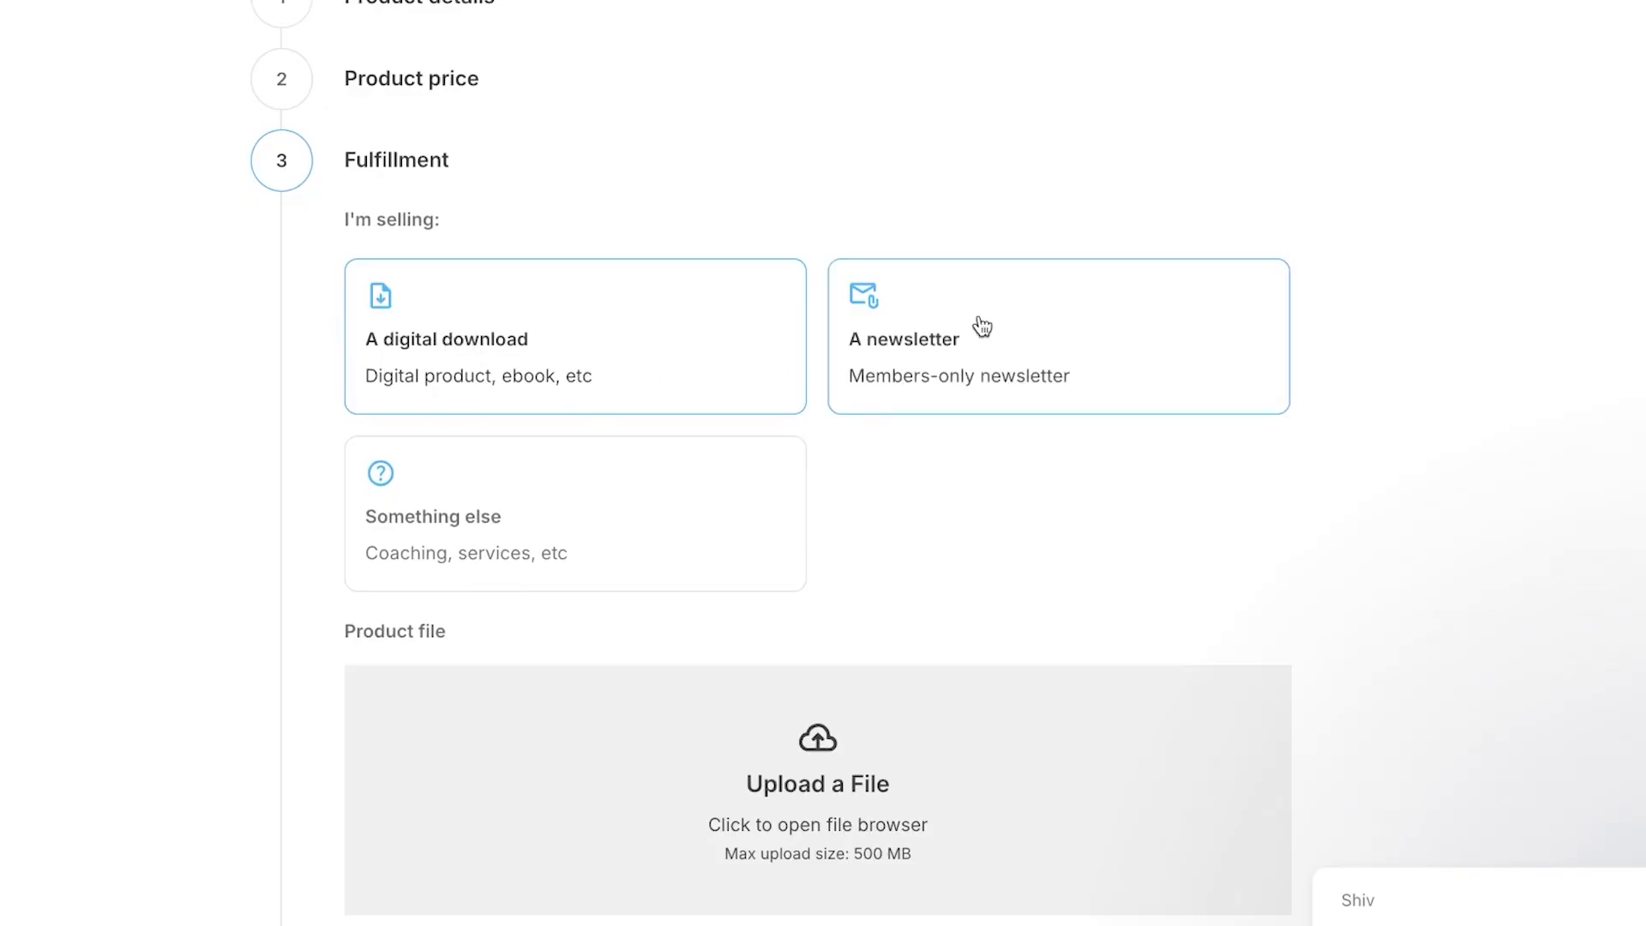
{"action": "left_click", "coordinate": [1096, 357]}
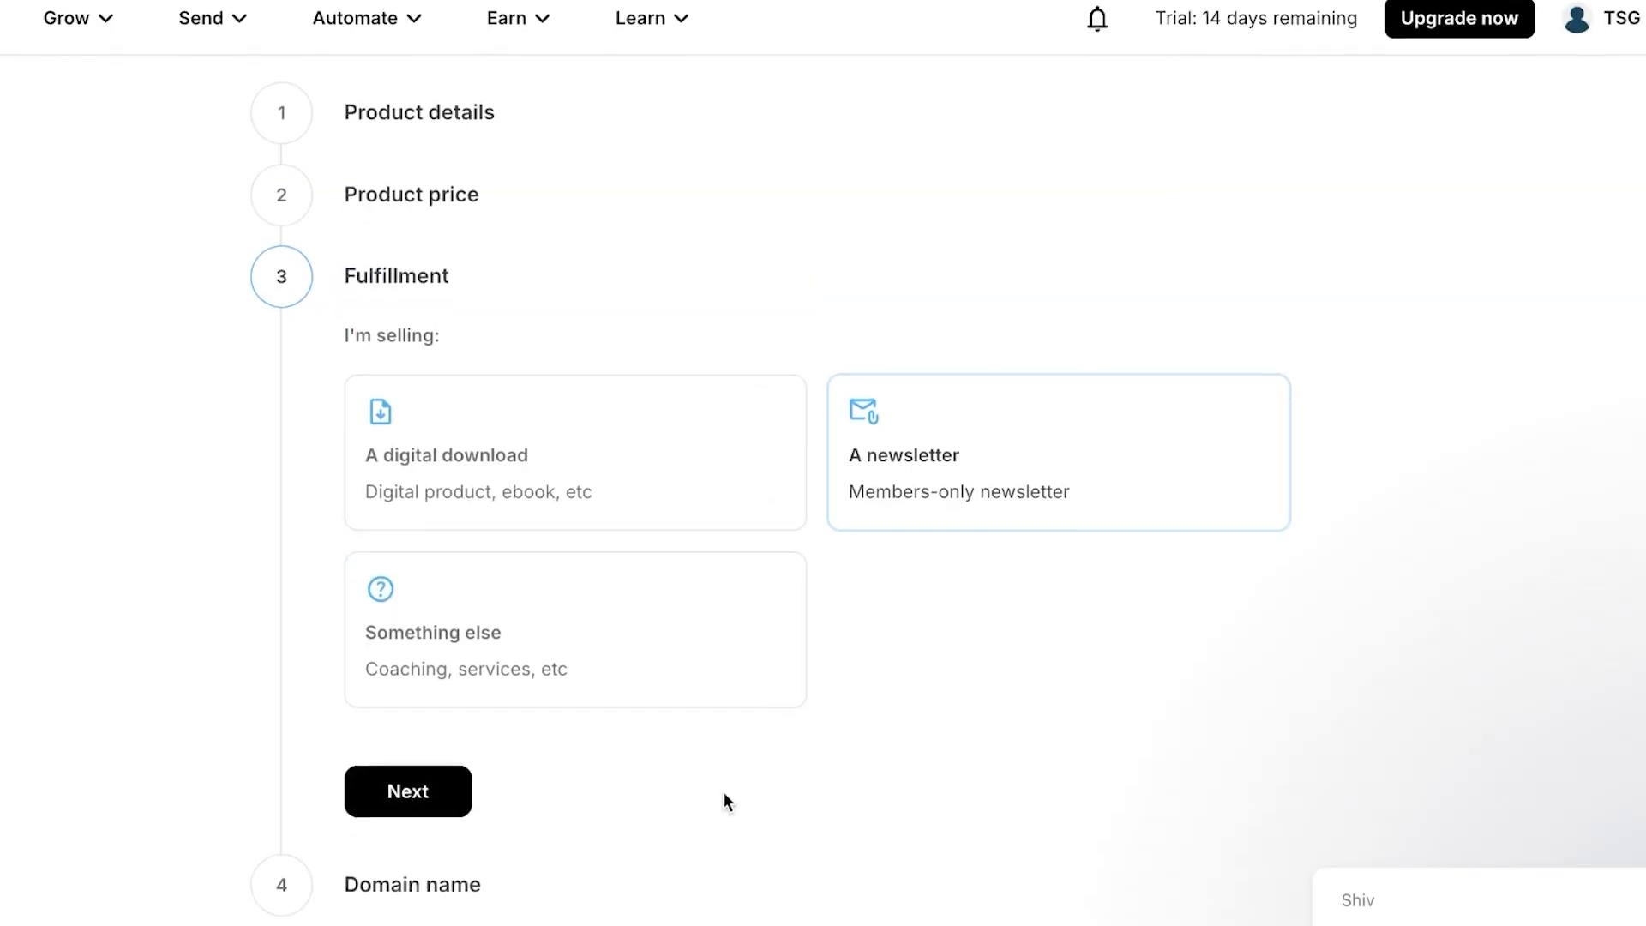
{"action": "left_click", "coordinate": [420, 798]}
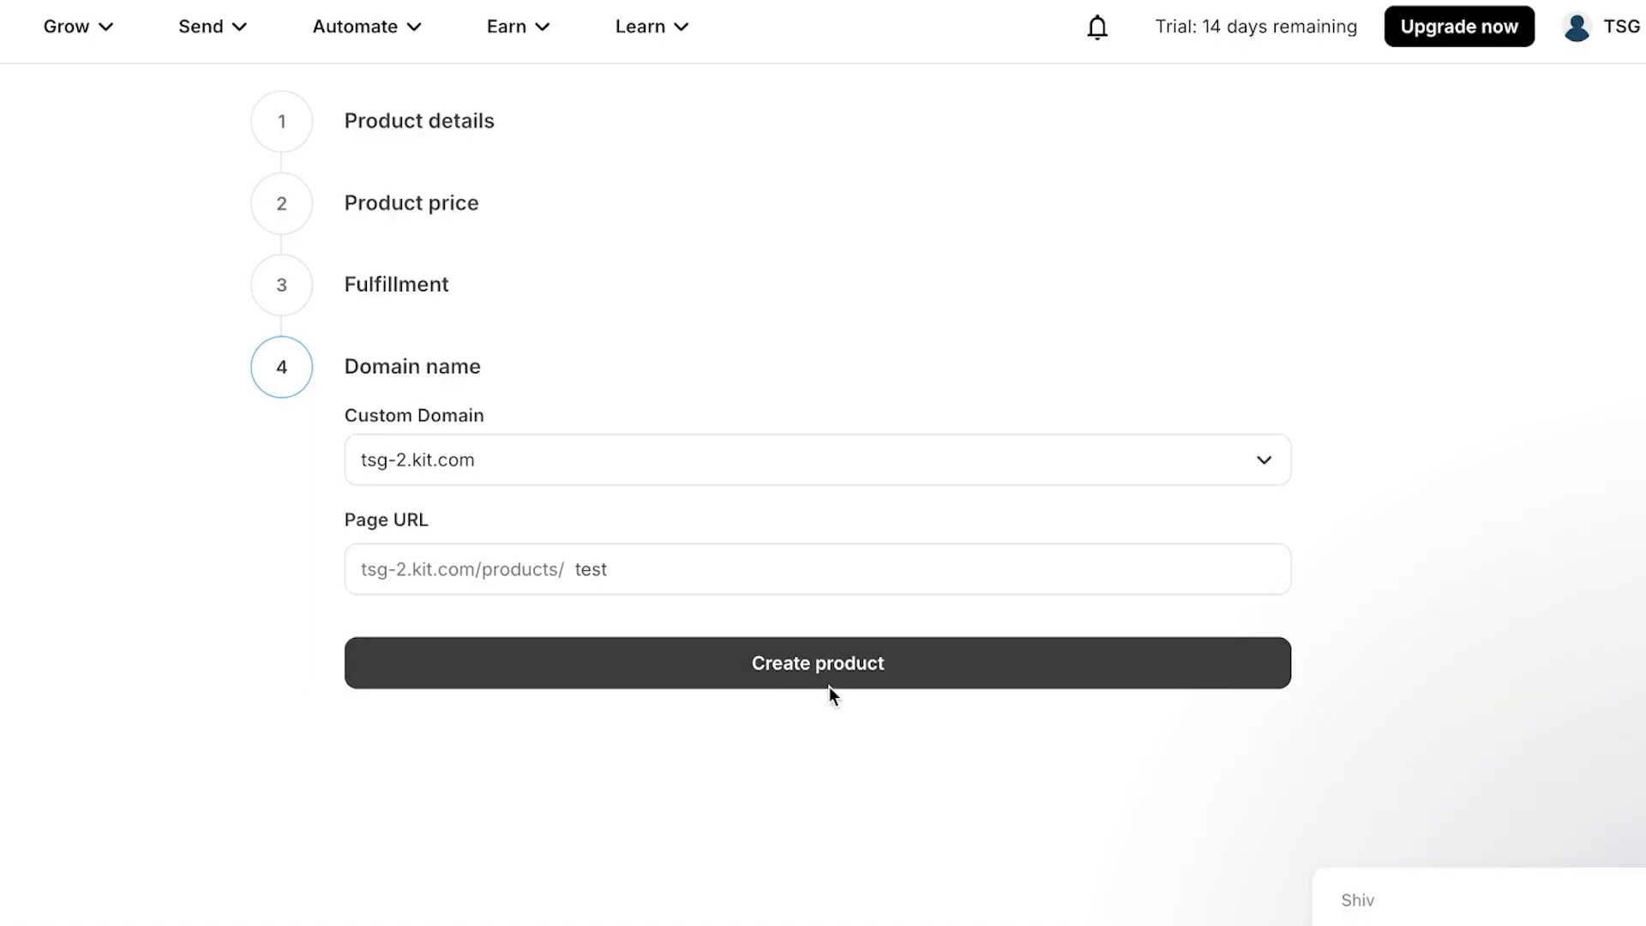
{"action": "left_click", "coordinate": [830, 684]}
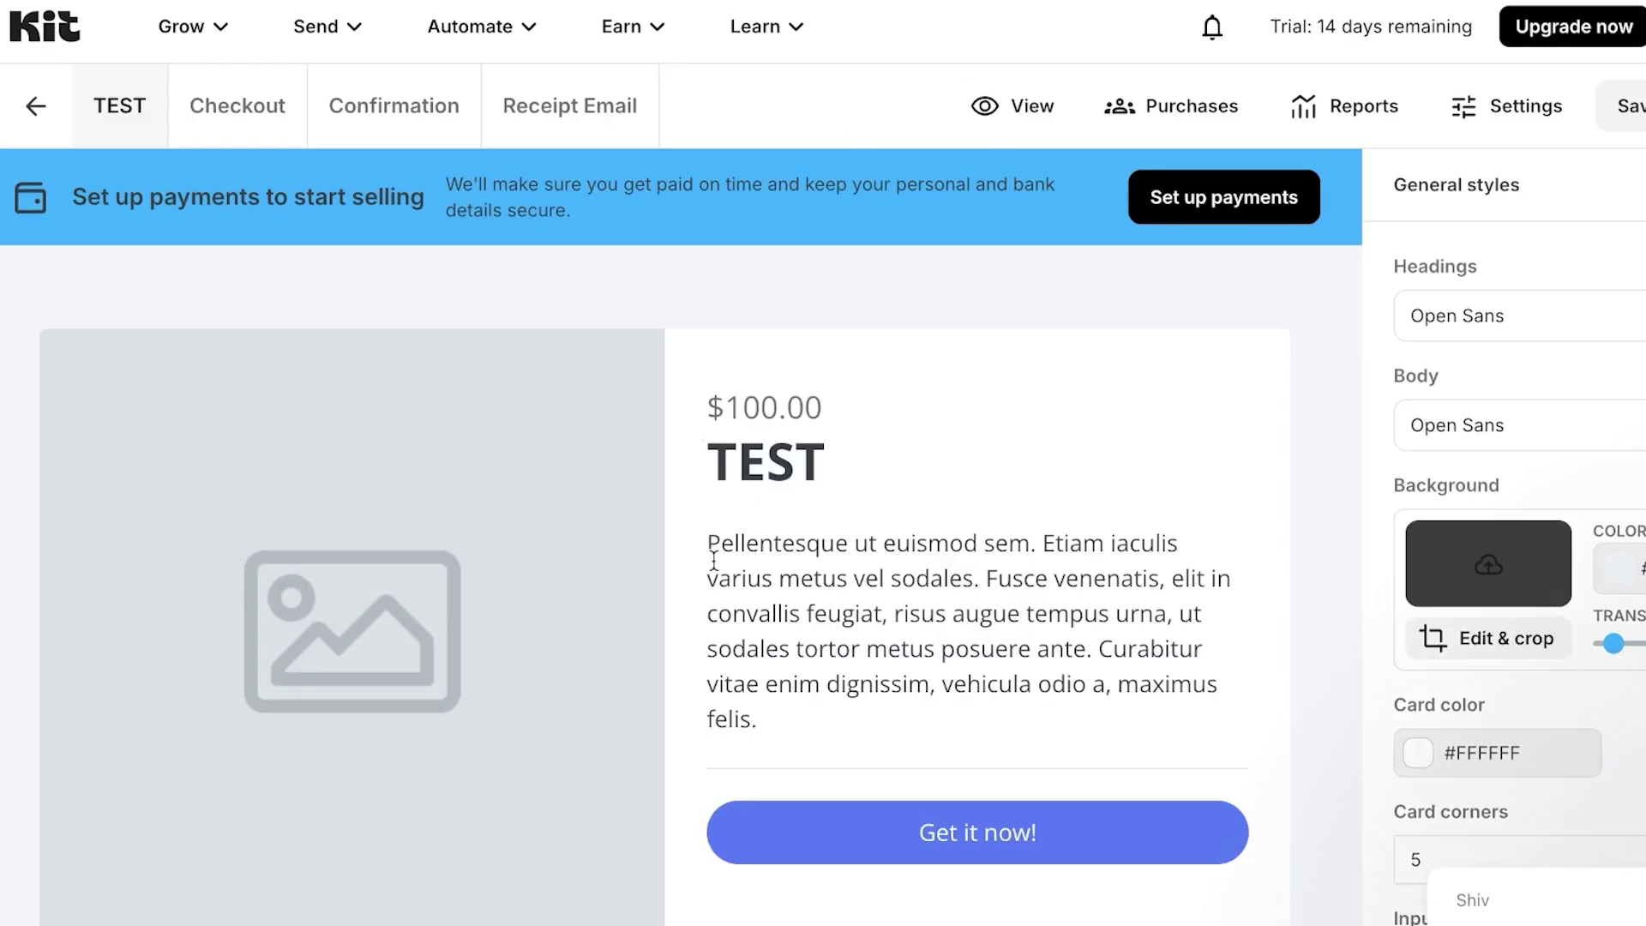
- Leave the TEST sales page and return to the Products list
{"action": "left_click", "coordinate": [37, 107]}
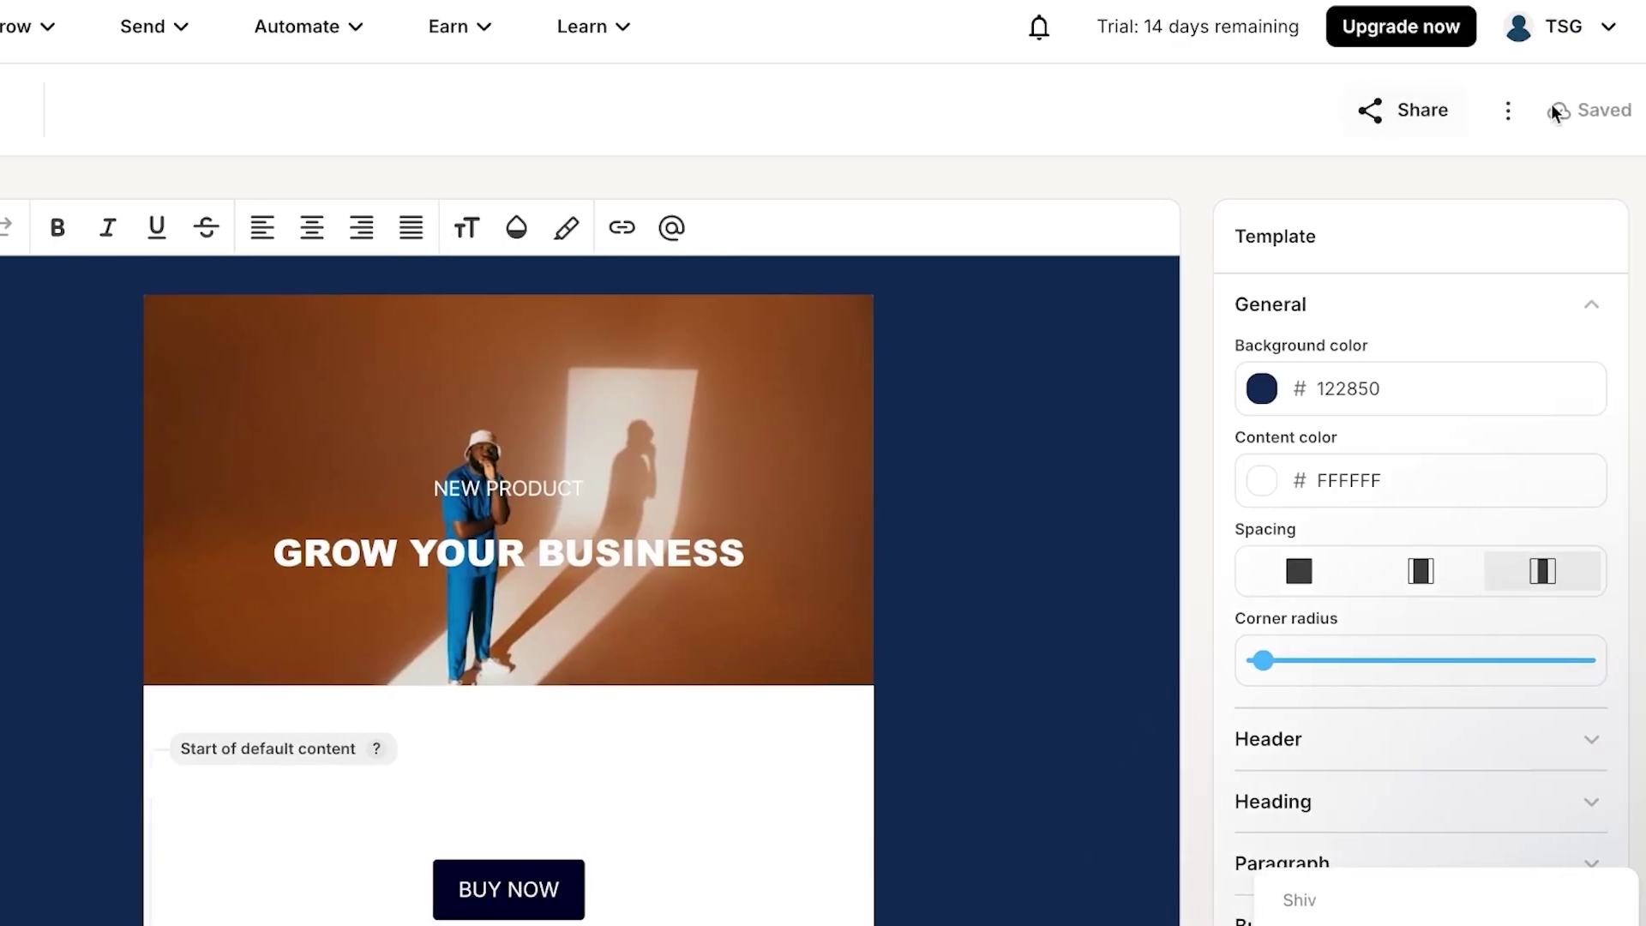
- Look over the Card and Text only templates, returning to the Email Templates list
{"action": "left_click", "coordinate": [1509, 110]}
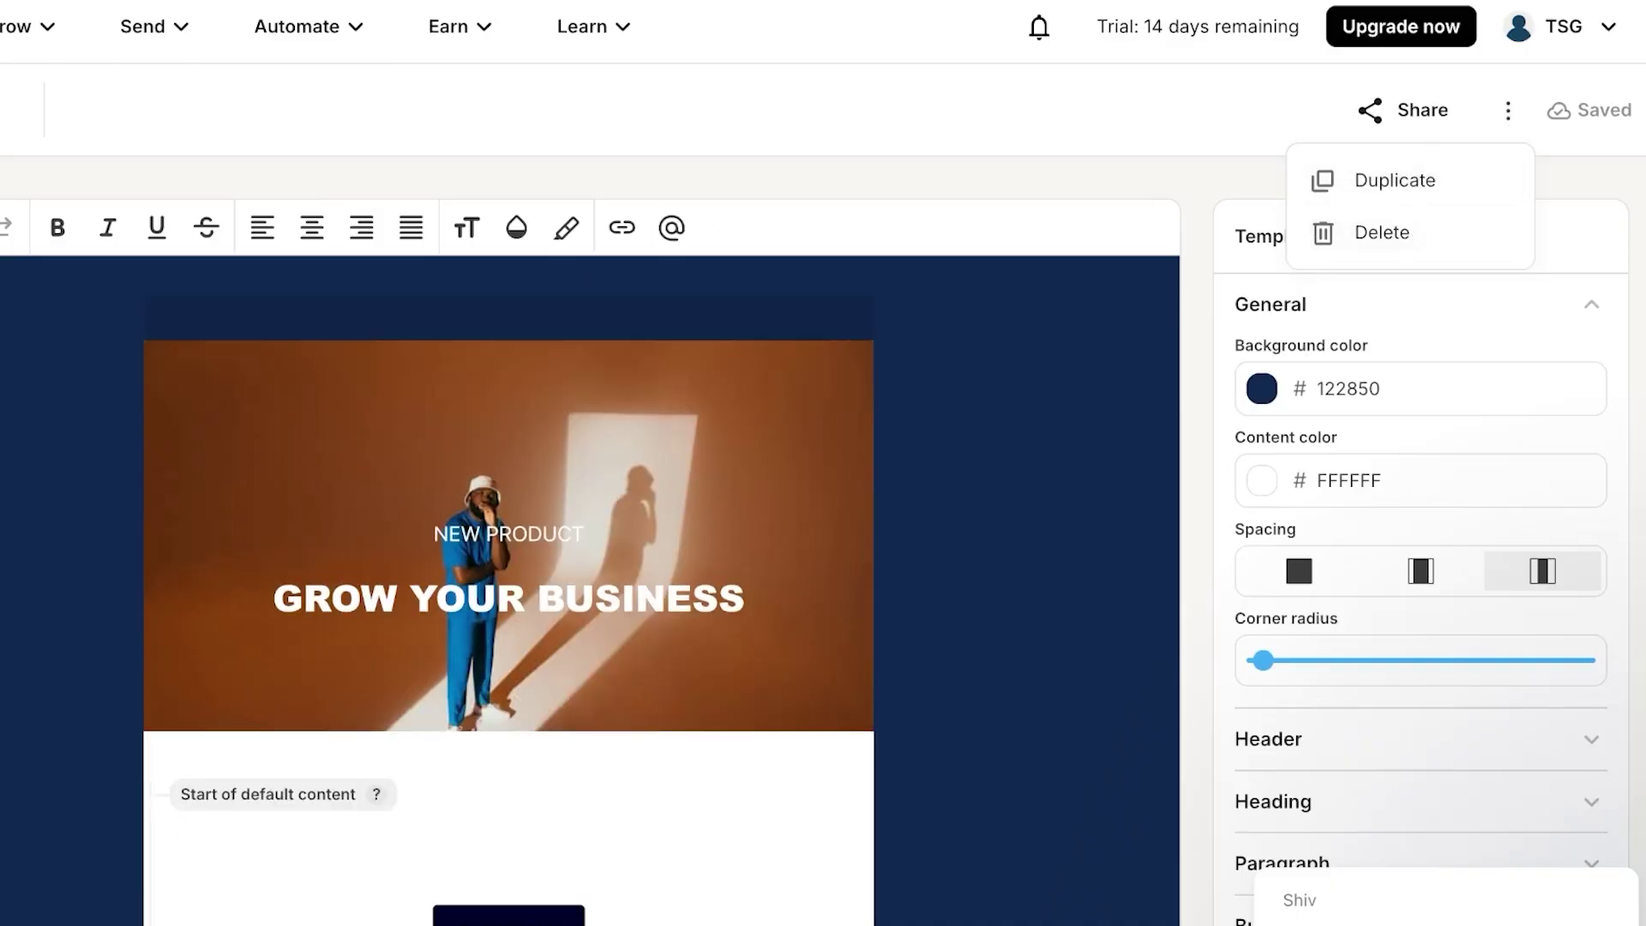
{"action": "key", "text": "Escape"}
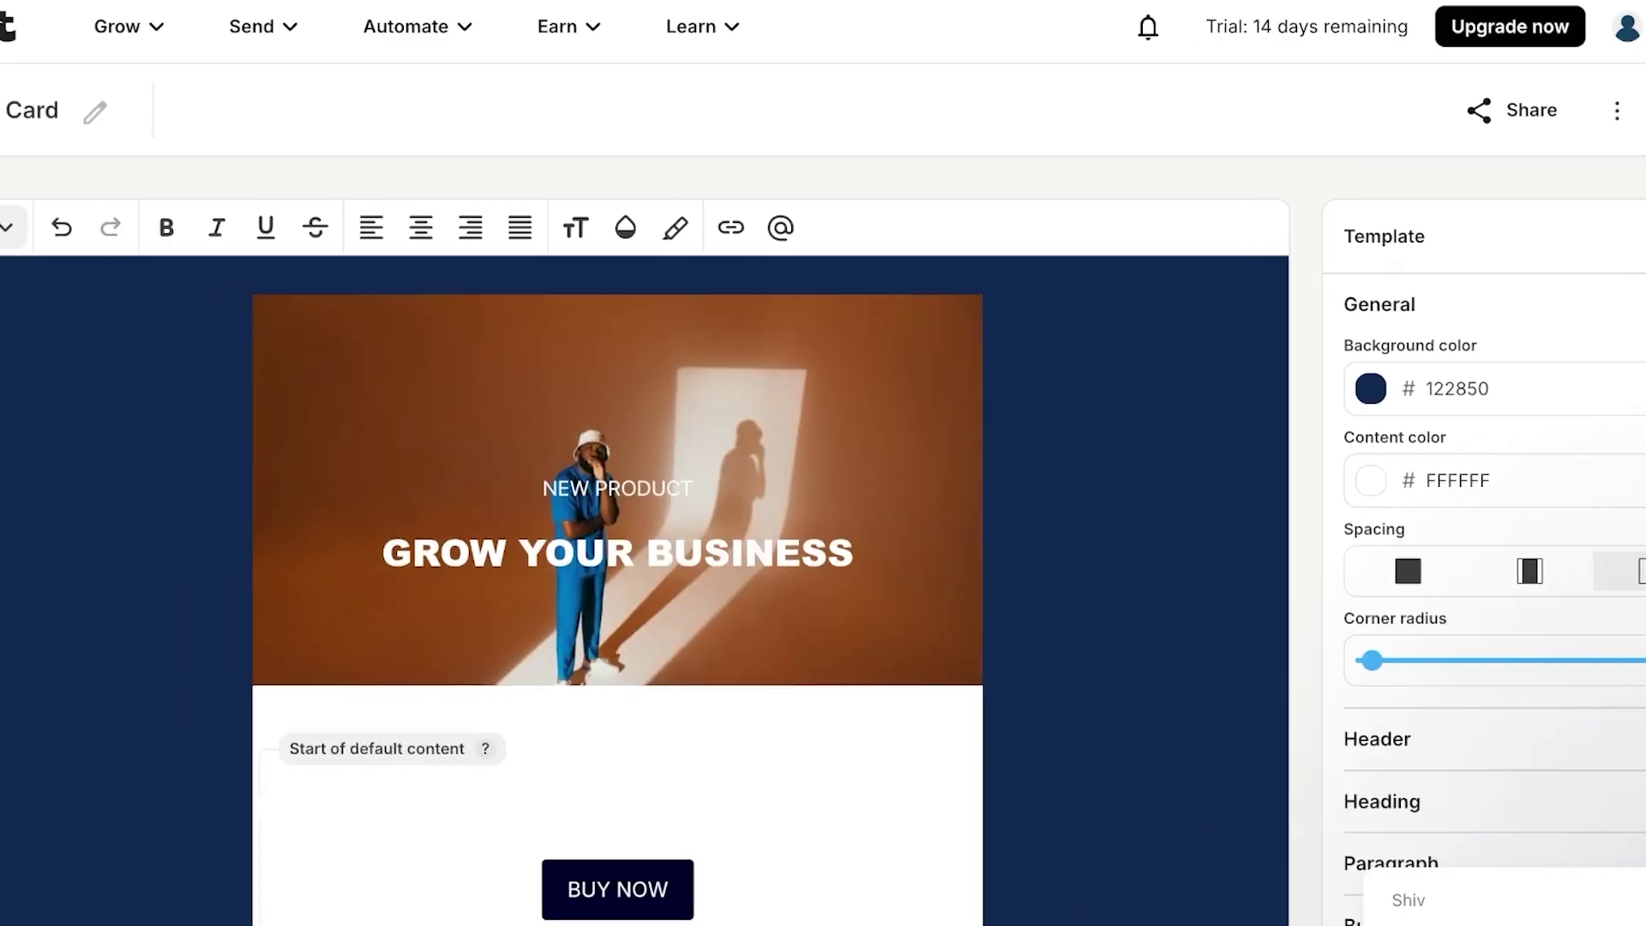
{"action": "left_click", "coordinate": [55, 104]}
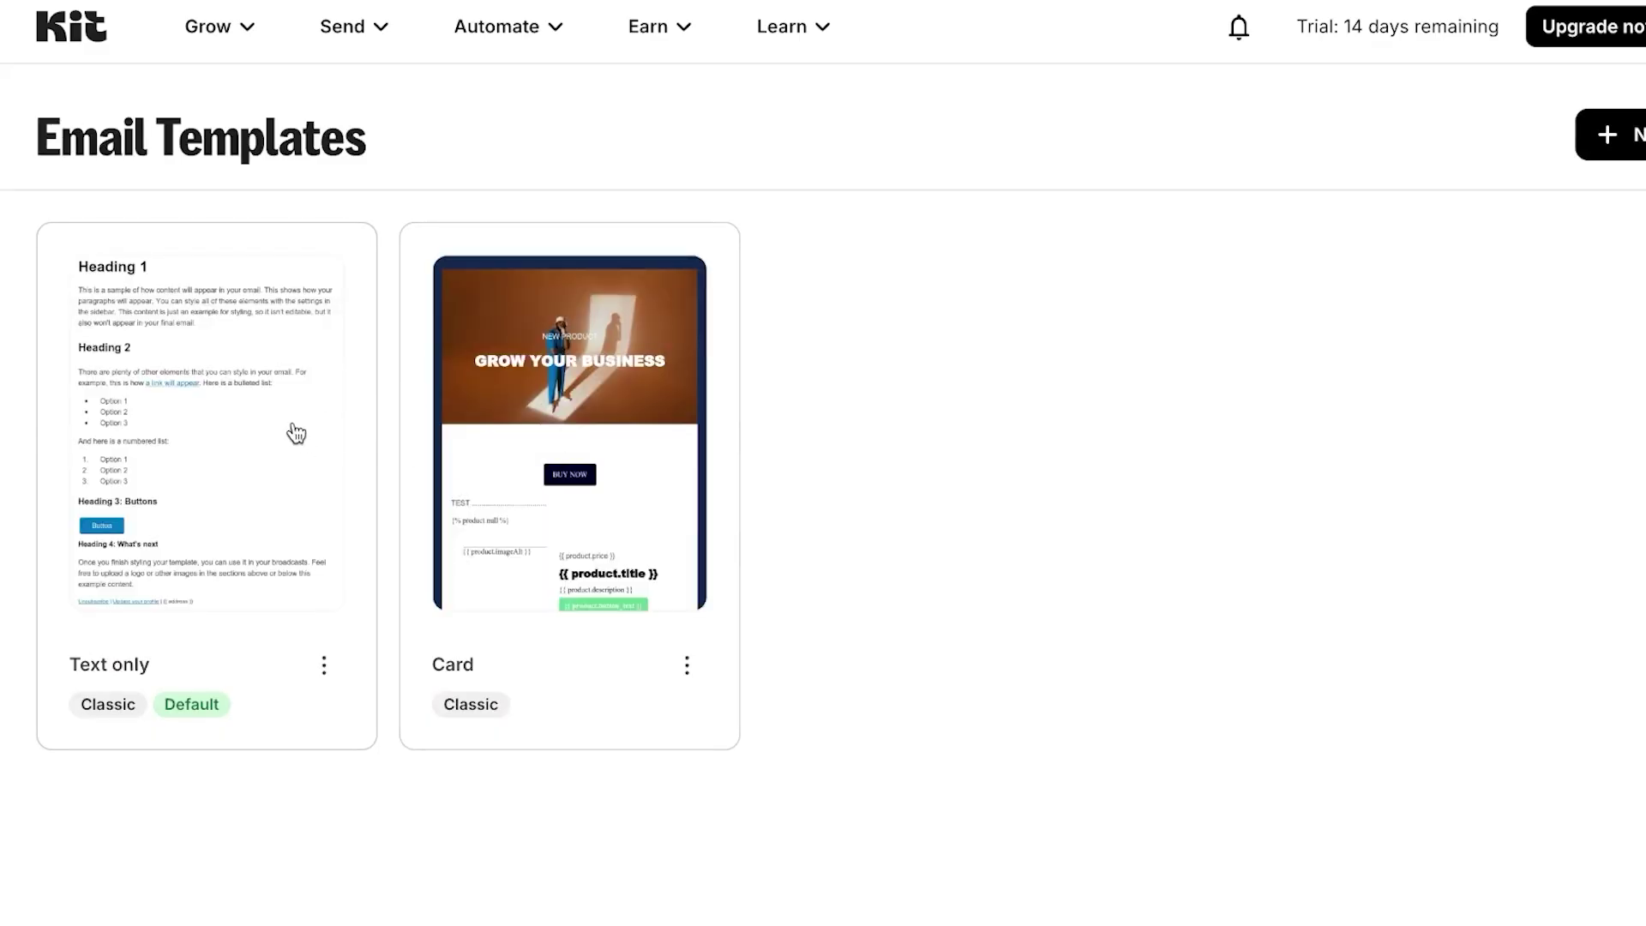
{"action": "left_click", "coordinate": [245, 446]}
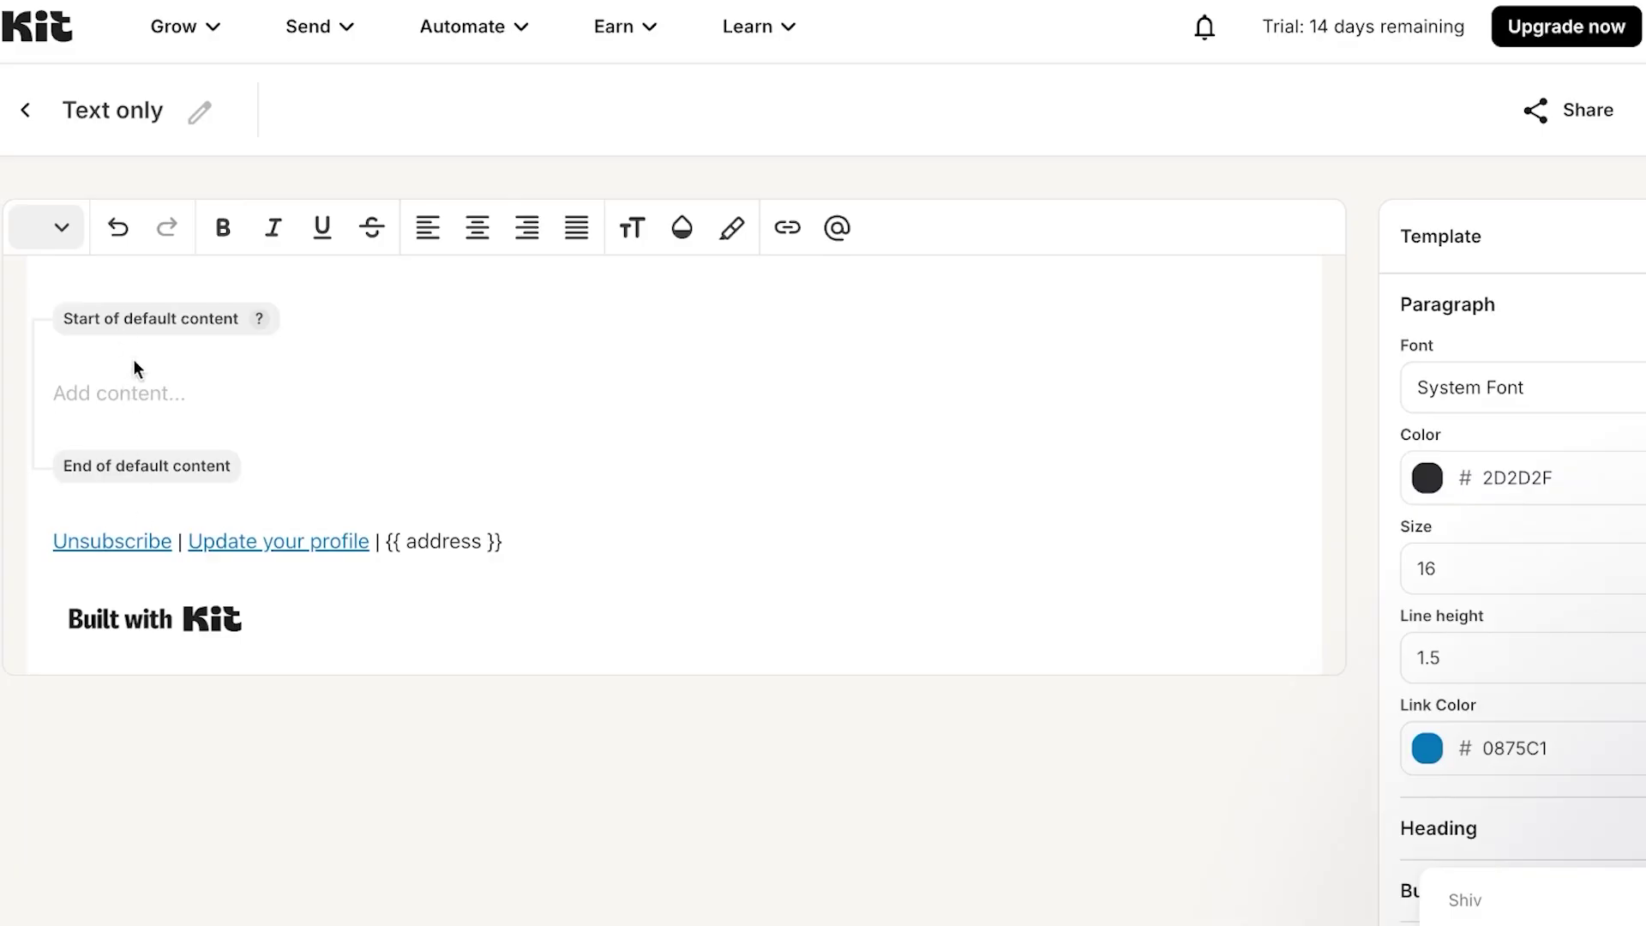
{"action": "left_click", "coordinate": [28, 110]}
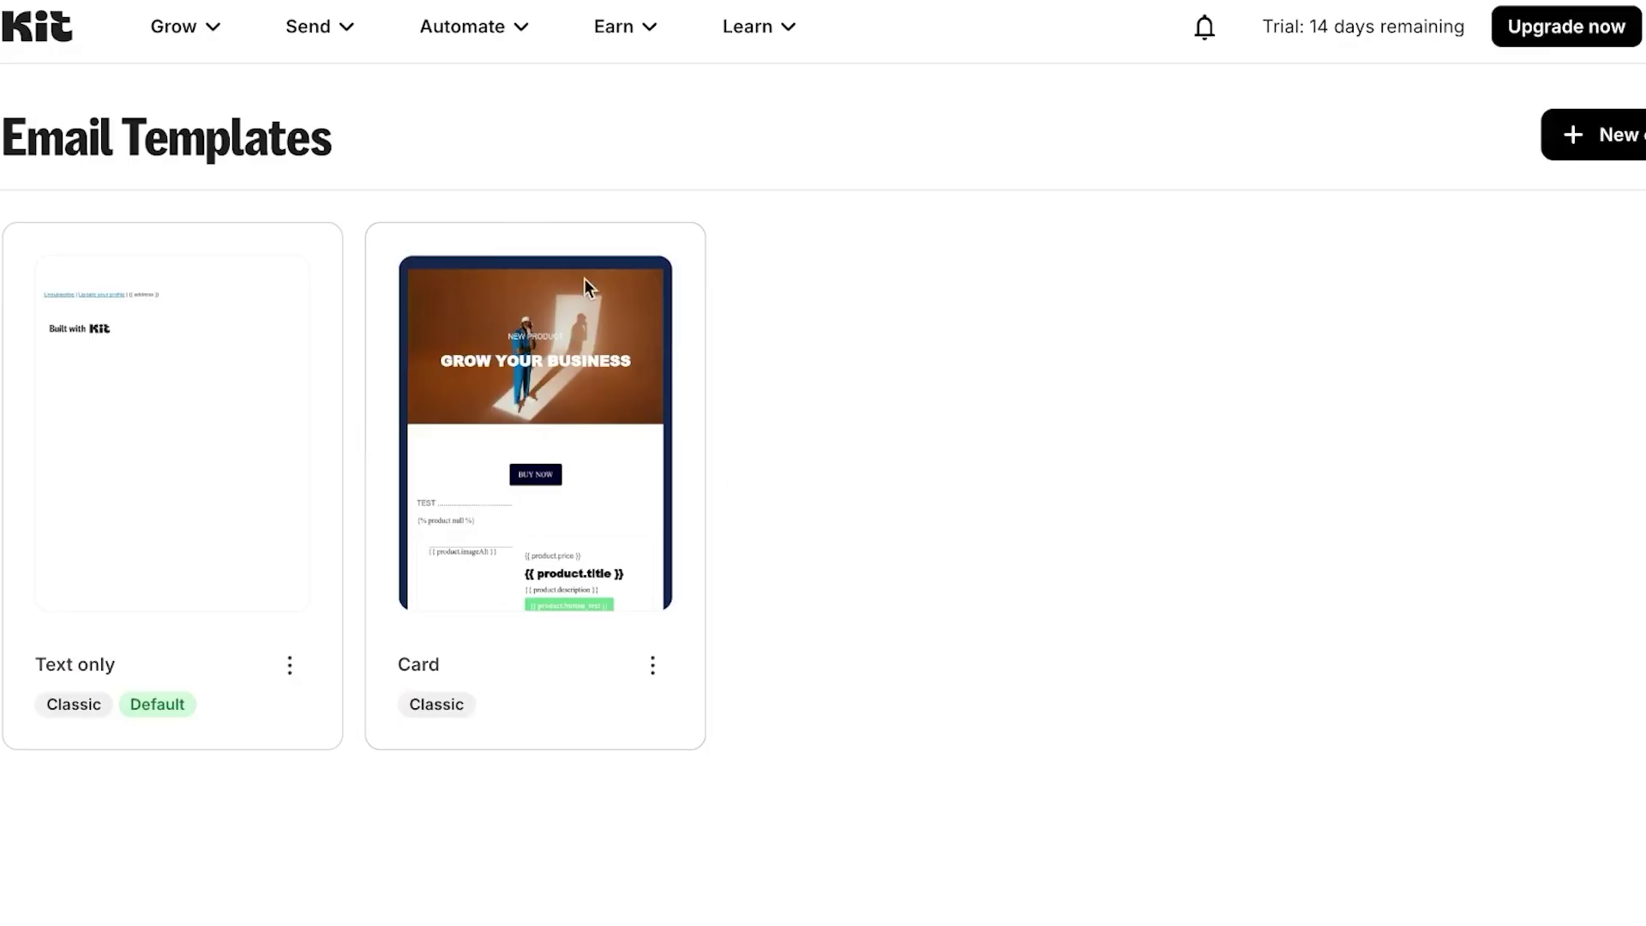
{"action": "left_click", "coordinate": [348, 30]}
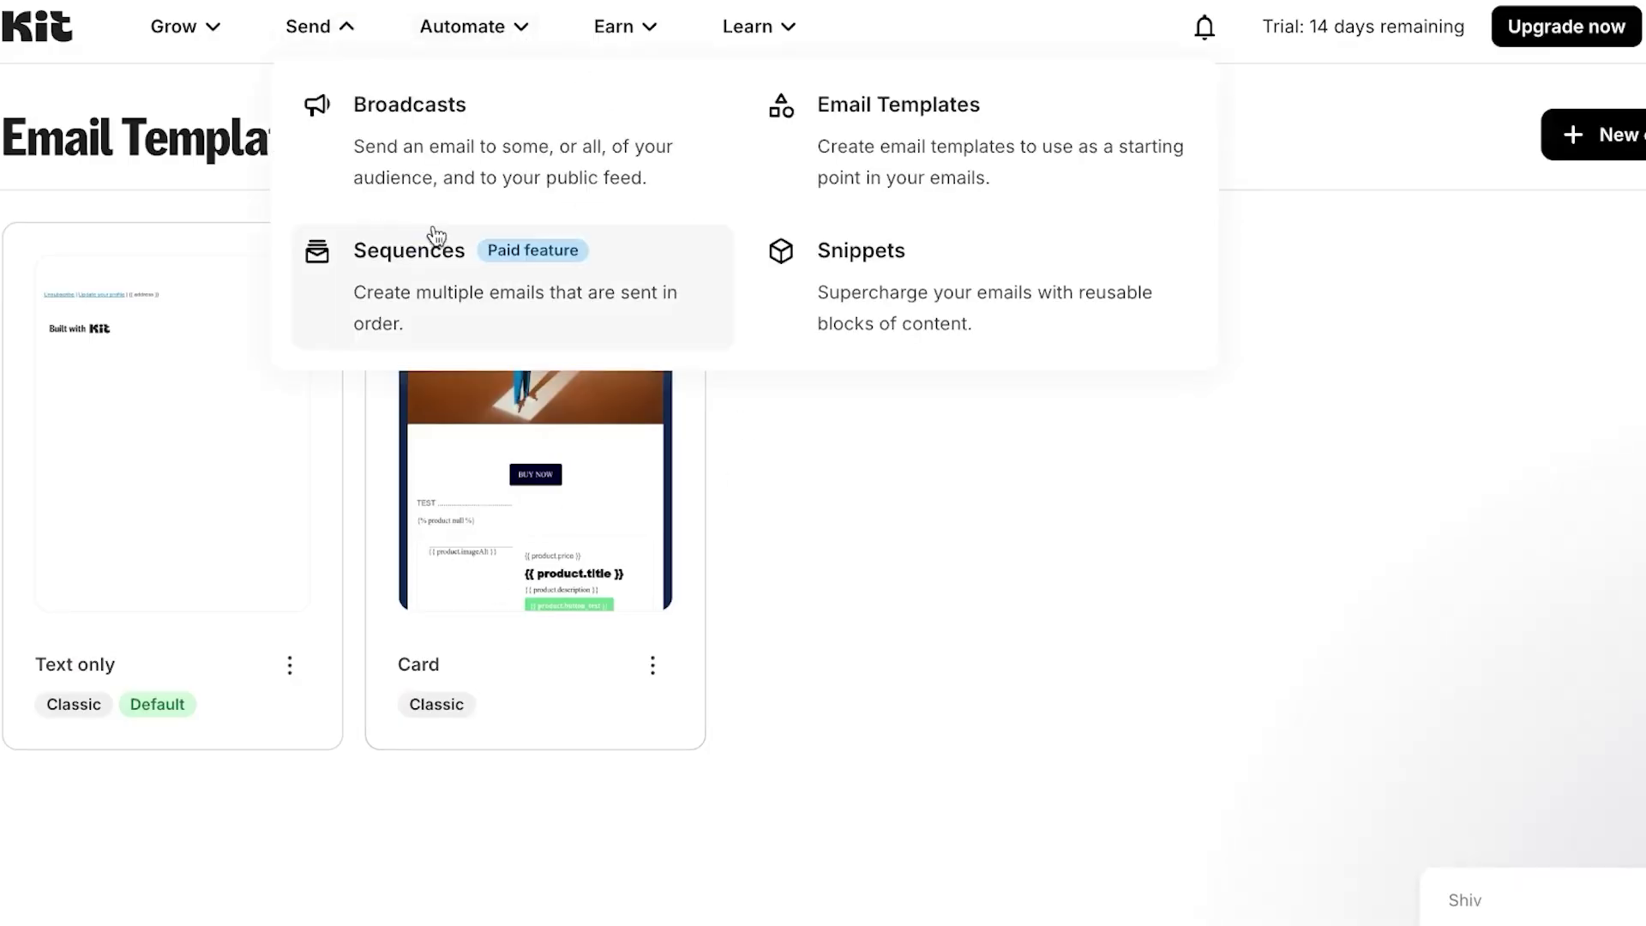
- Create a new visual automation from scratch under Automate > Visual Automations
{"action": "left_click", "coordinate": [503, 50]}
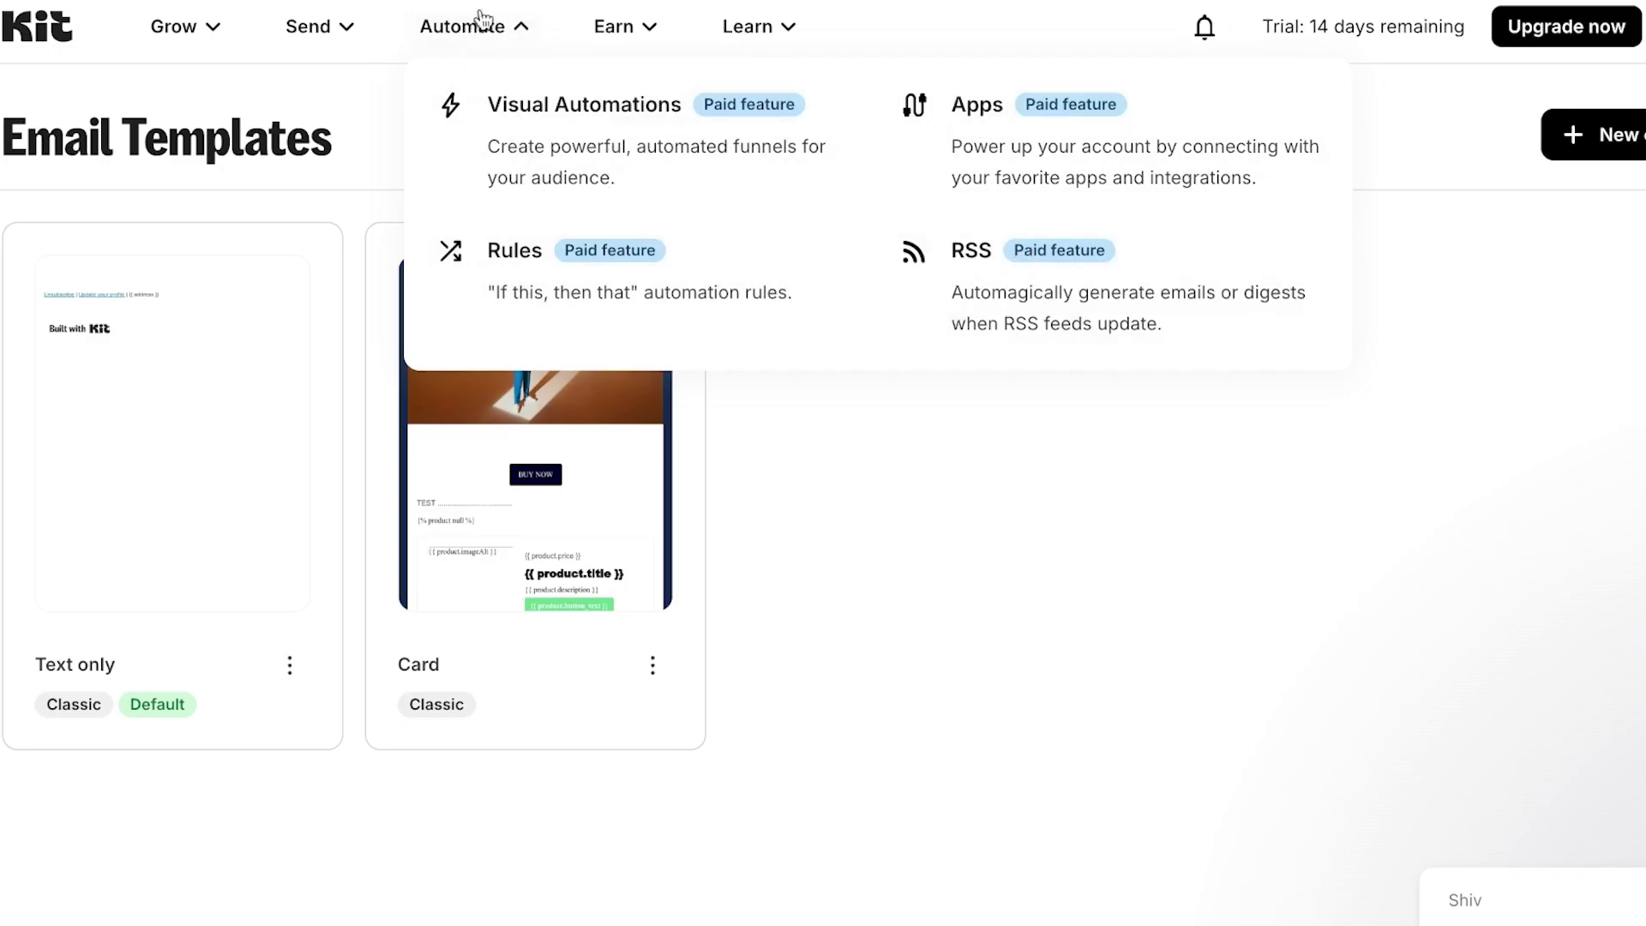
{"action": "left_click", "coordinate": [752, 107]}
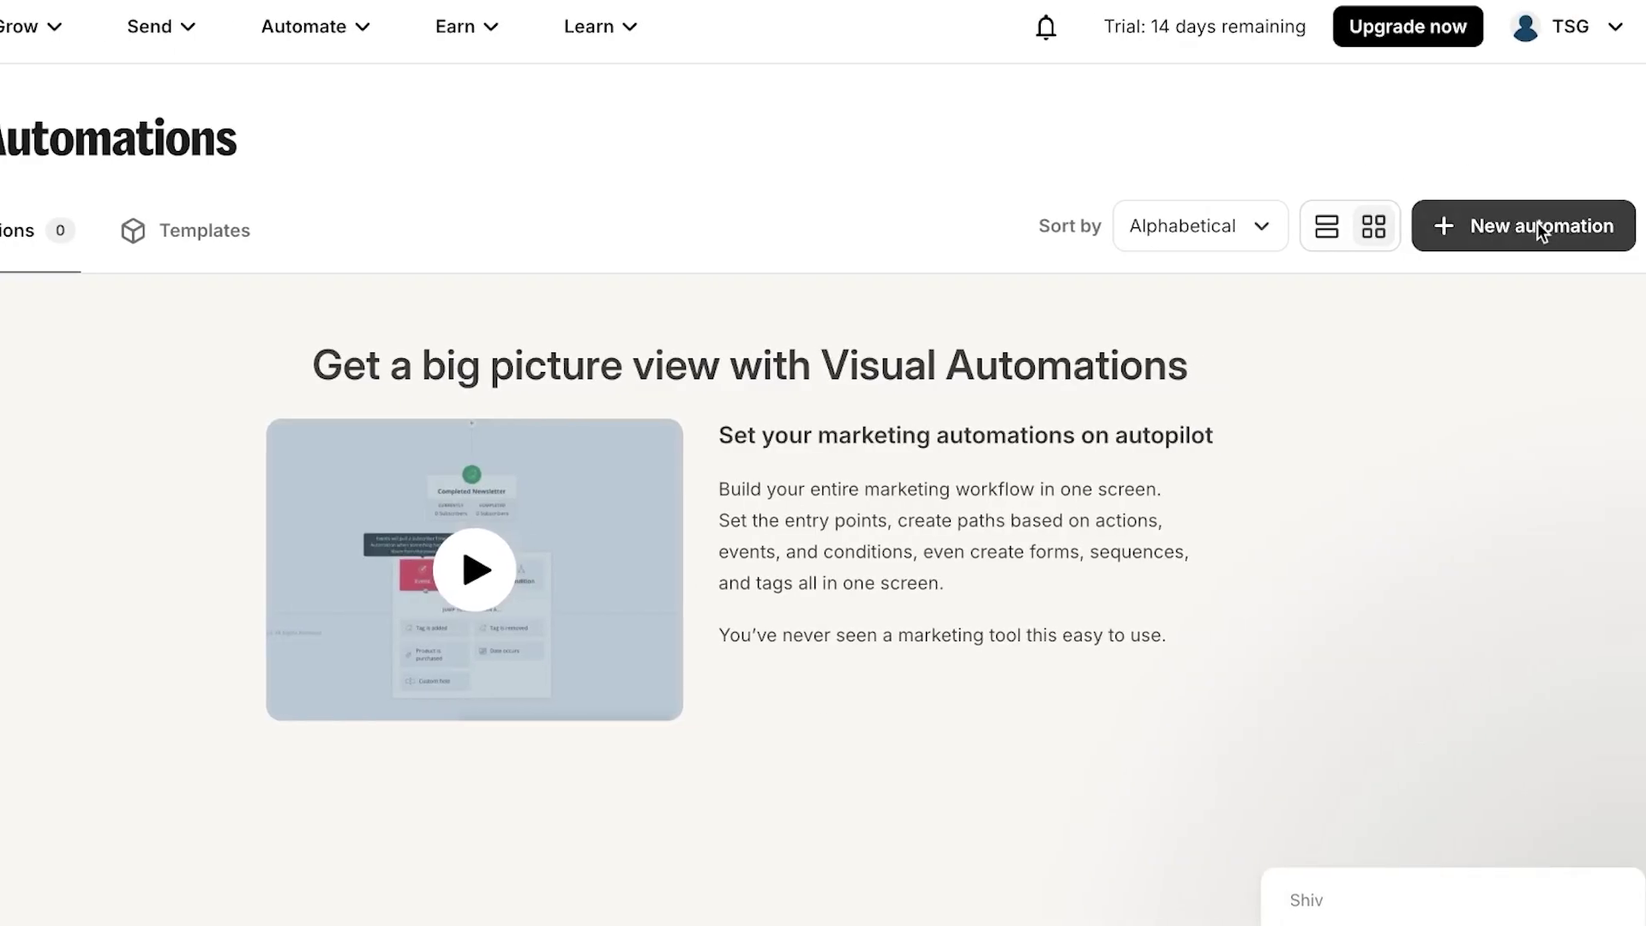
{"action": "left_click", "coordinate": [1537, 225]}
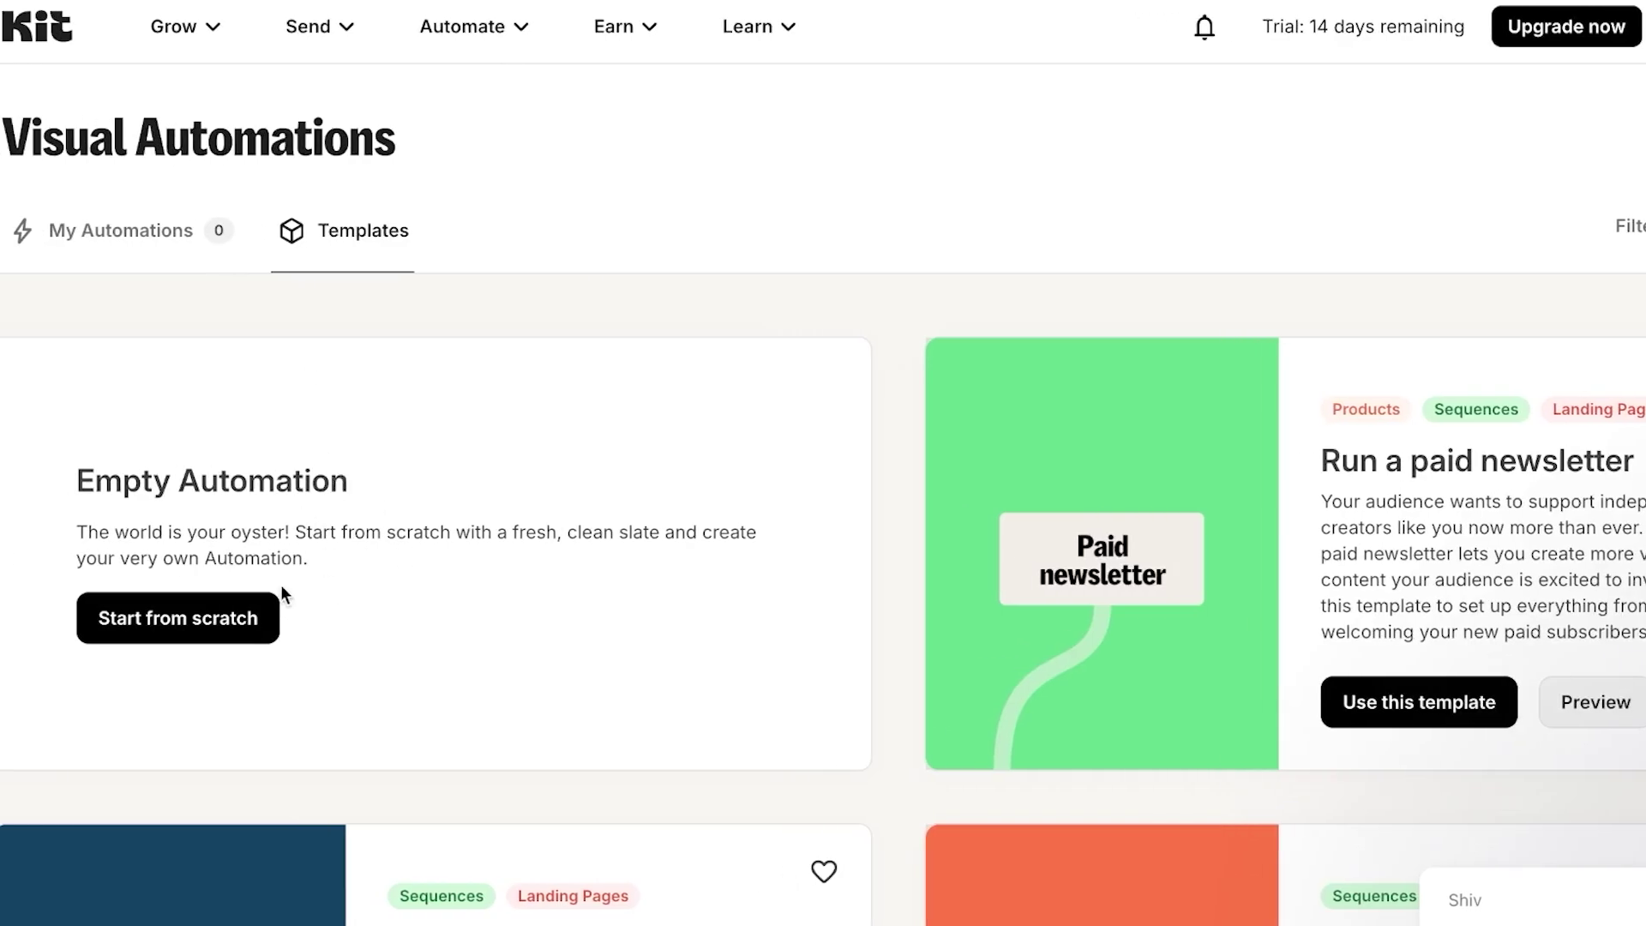
{"action": "left_click", "coordinate": [173, 634]}
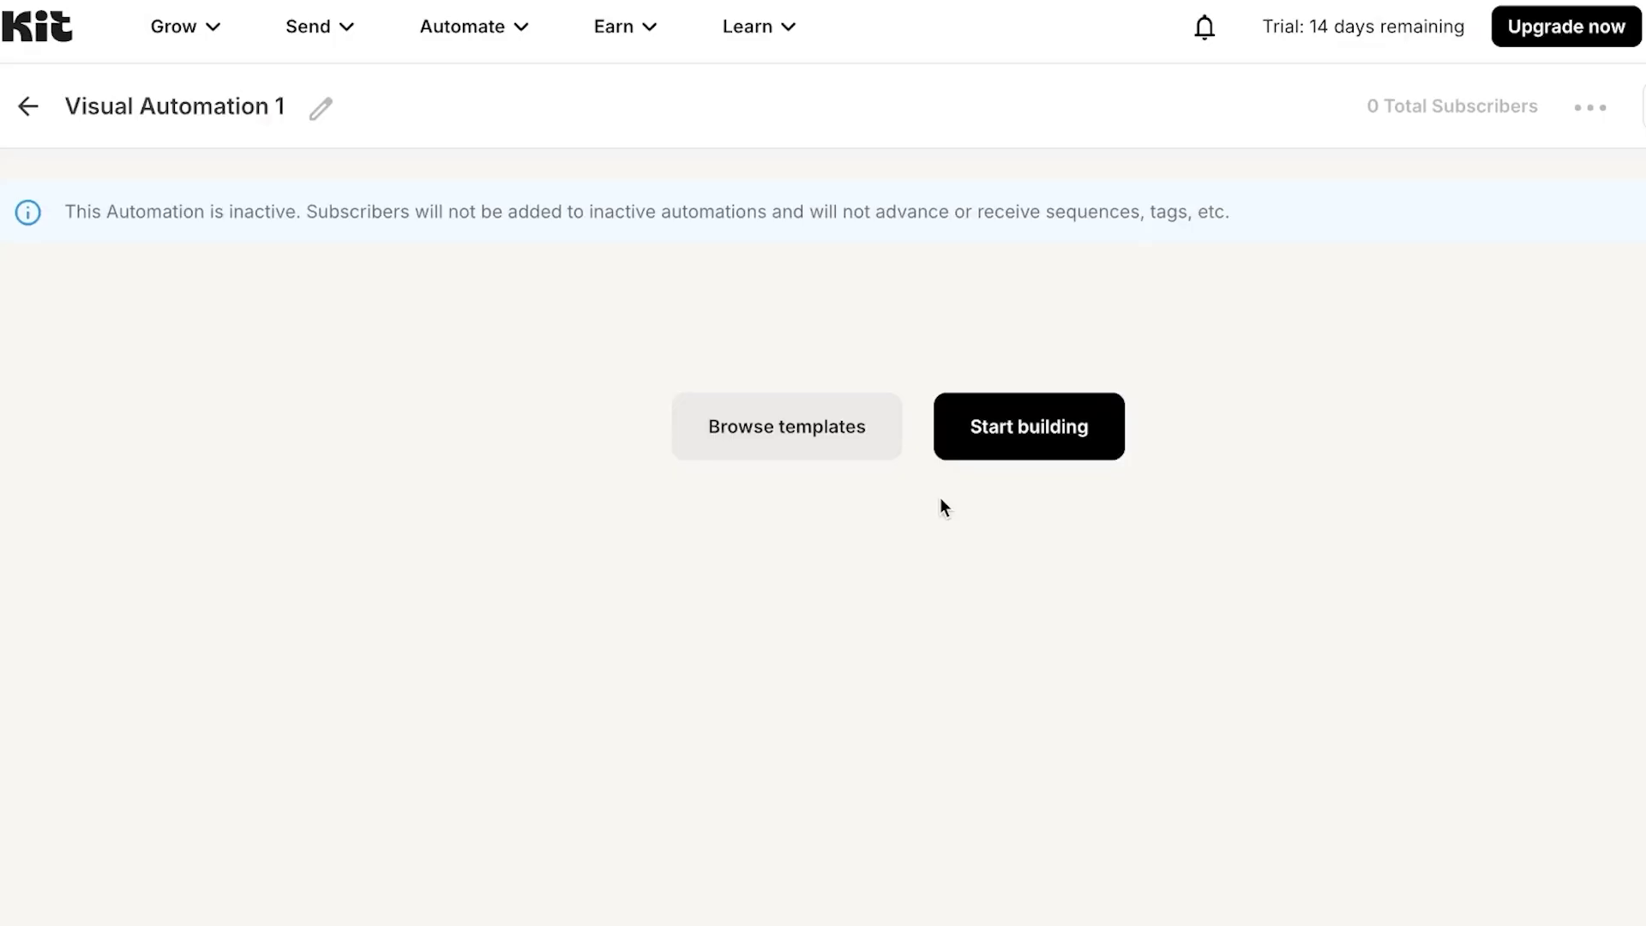
- Browse the ready-made automation templates and close them without picking one
{"action": "left_click", "coordinate": [812, 433]}
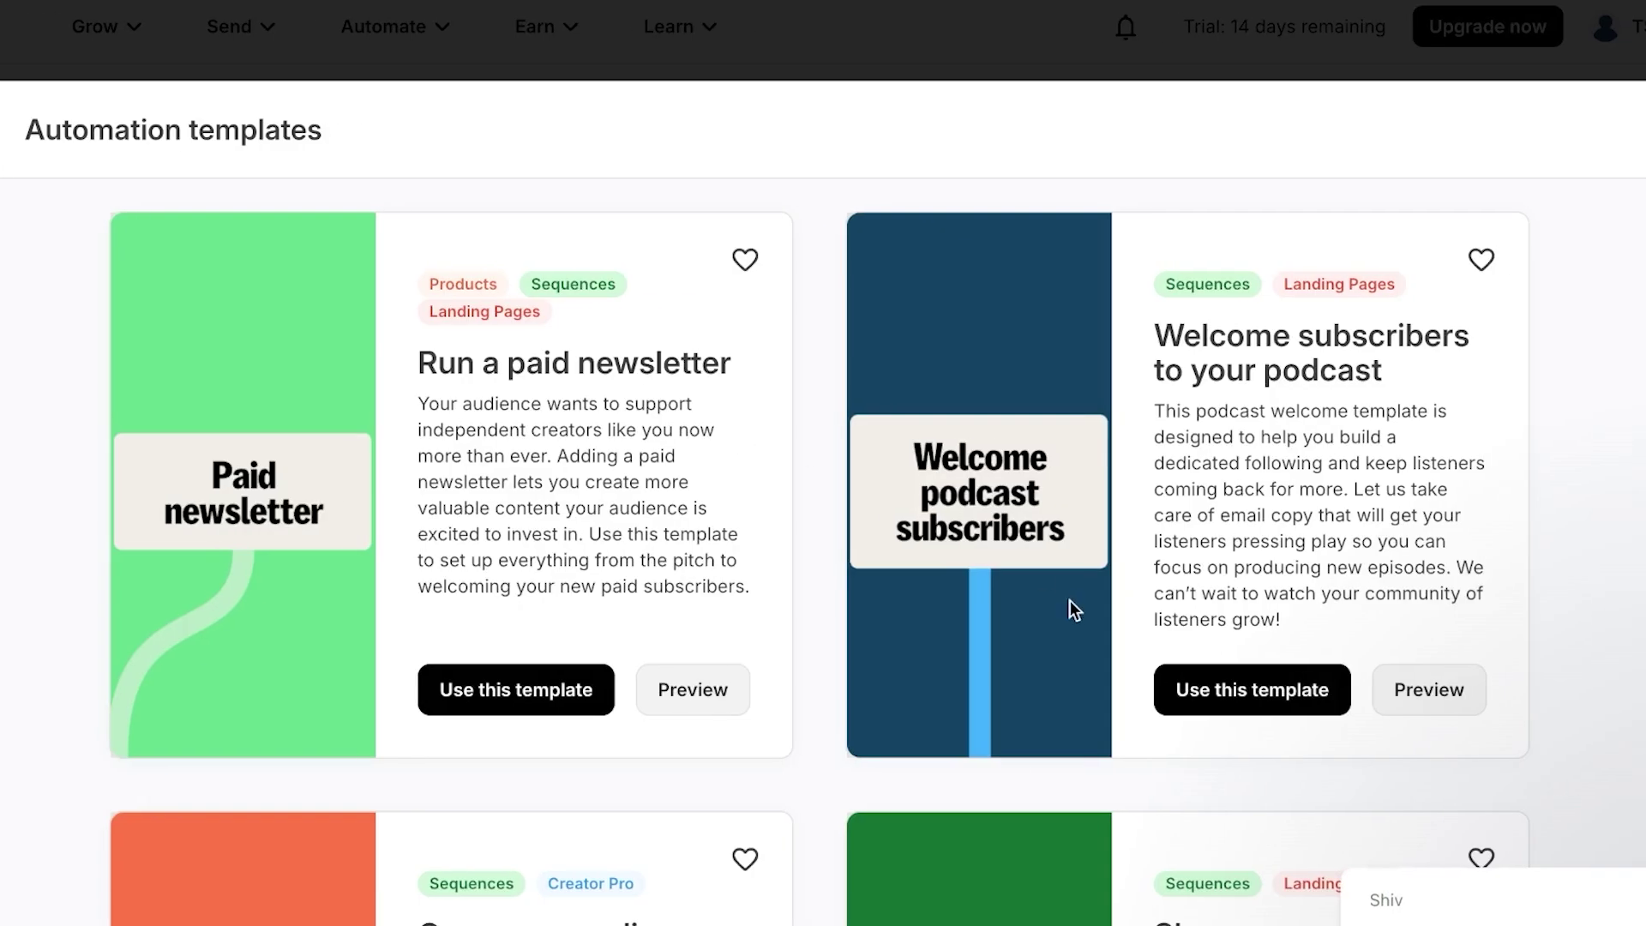
{"action": "scroll", "coordinate": [1071, 600], "scroll_direction": "down", "scroll_amount": 8}
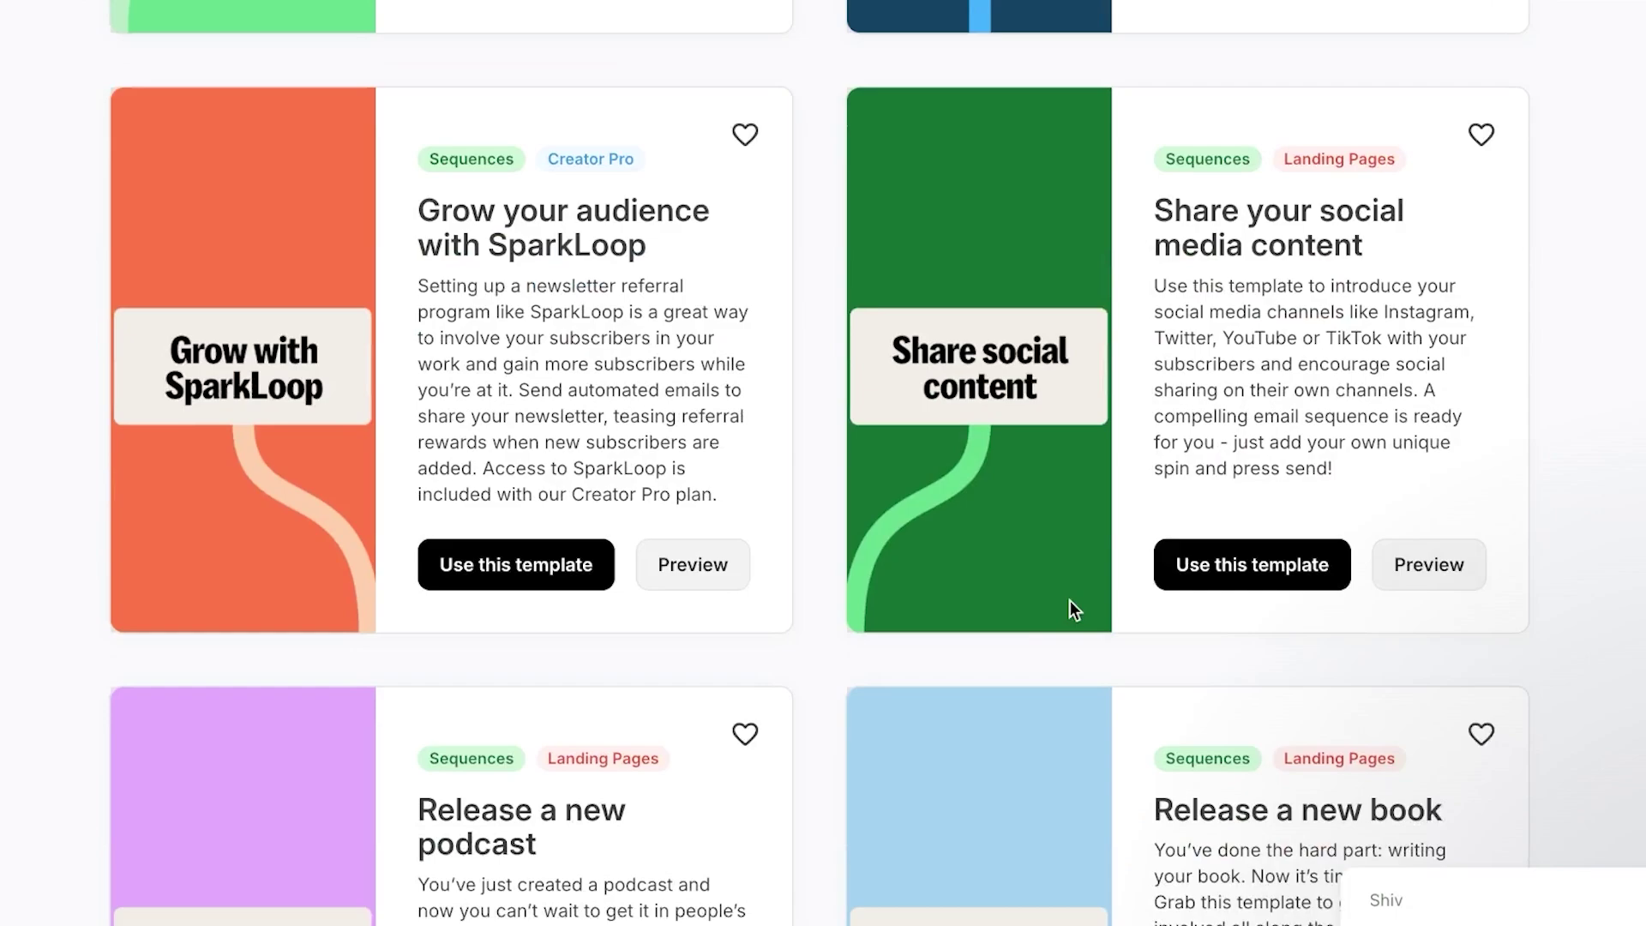
{"action": "scroll", "coordinate": [1070, 601], "scroll_direction": "up", "scroll_amount": 7}
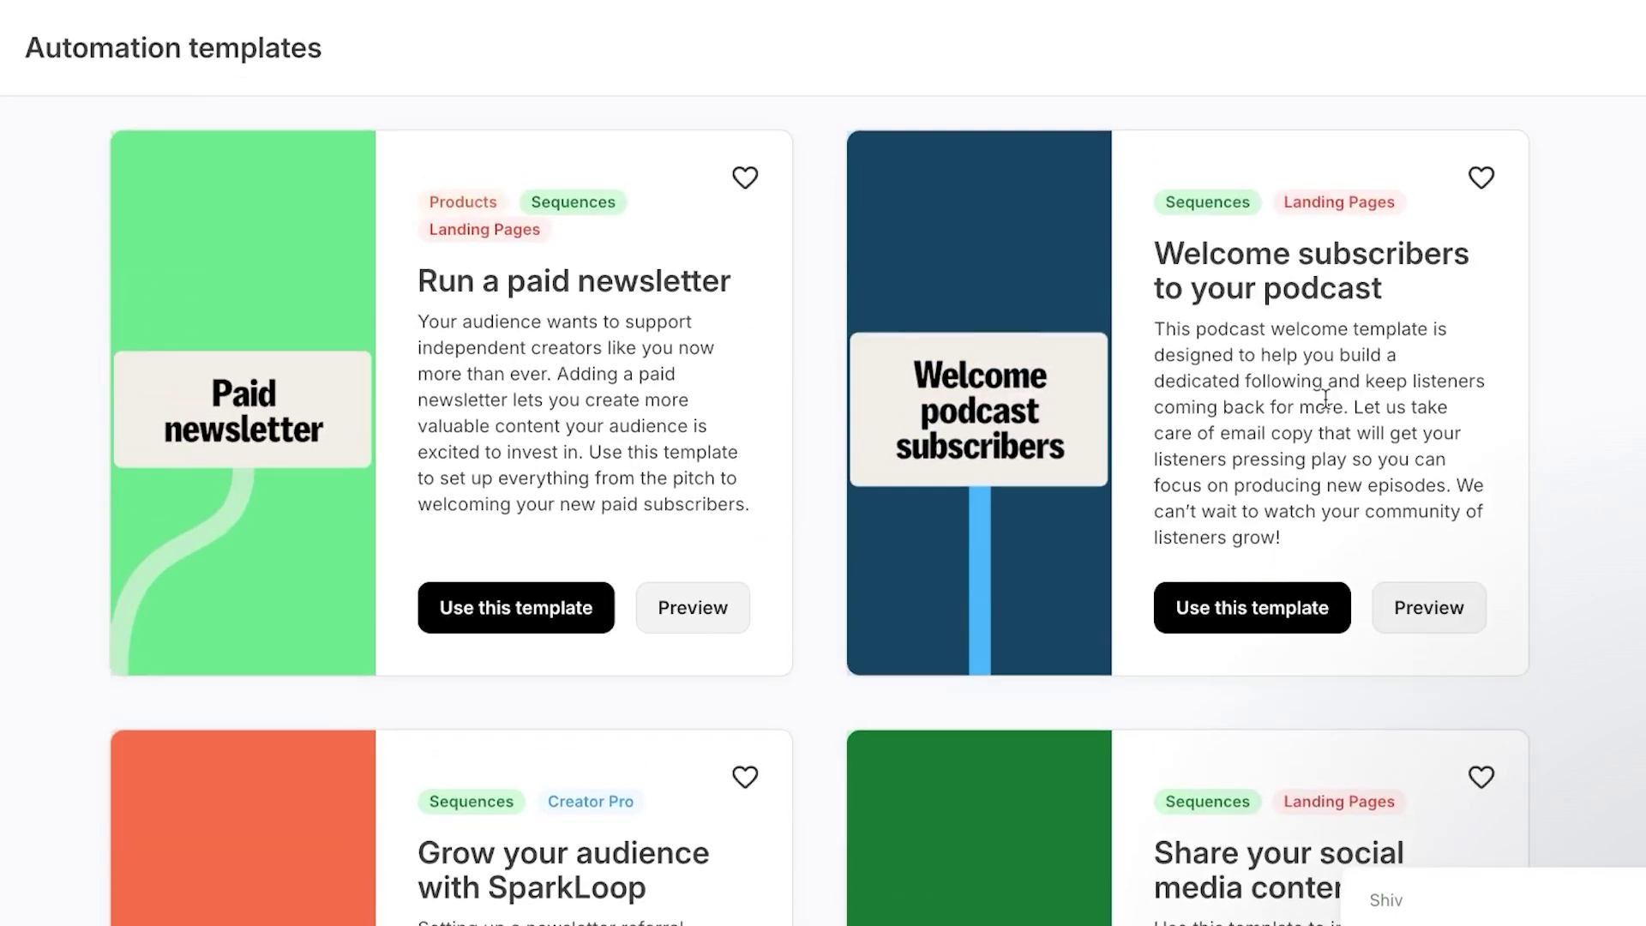
{"action": "scroll", "coordinate": [1325, 398], "scroll_direction": "down", "scroll_amount": 8}
{"action": "scroll", "coordinate": [1325, 398], "scroll_direction": "up", "scroll_amount": 5}
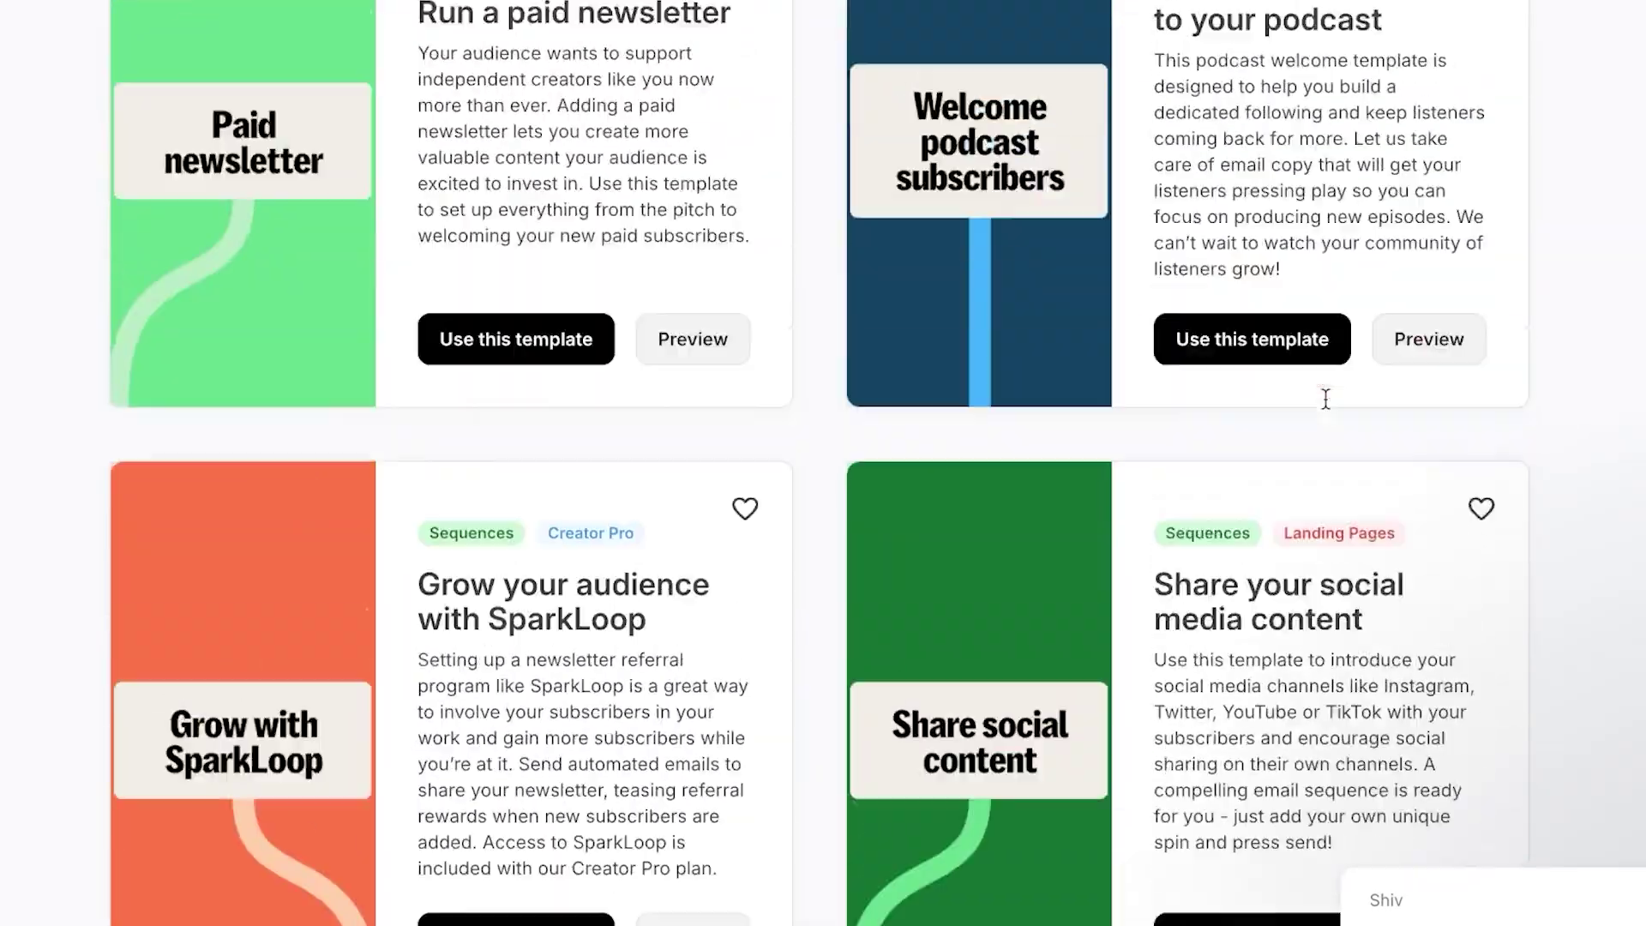
{"action": "key", "text": "Escape"}
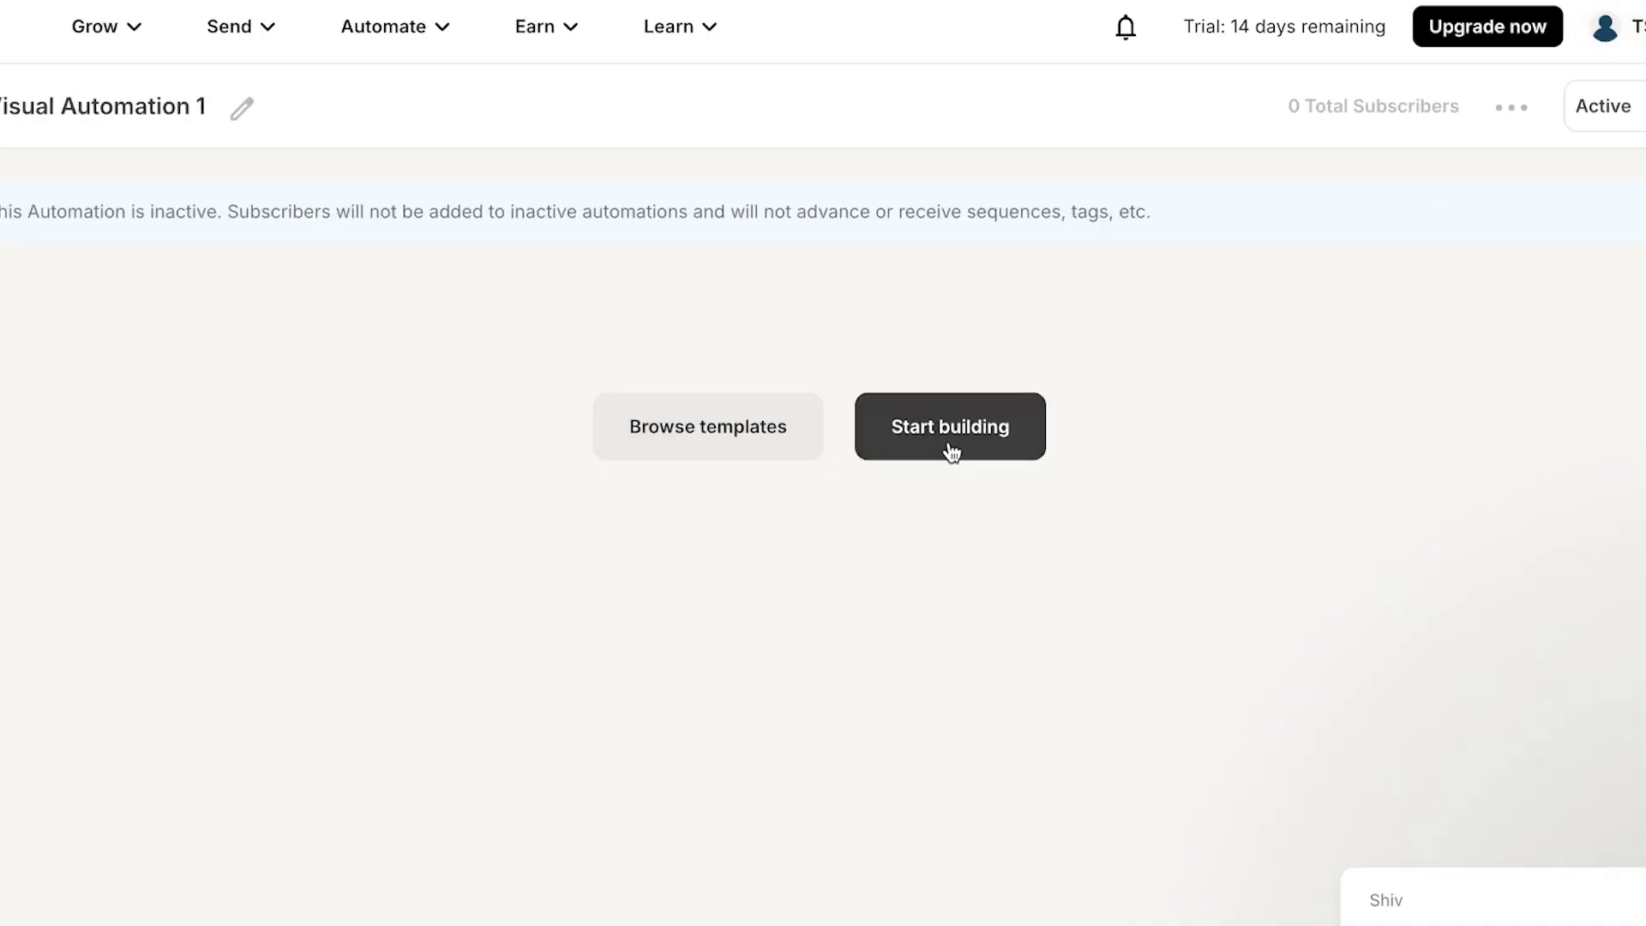
- Add a 'Joins a form' trigger for the test form instead of Abbey
{"action": "left_click", "coordinate": [951, 452]}
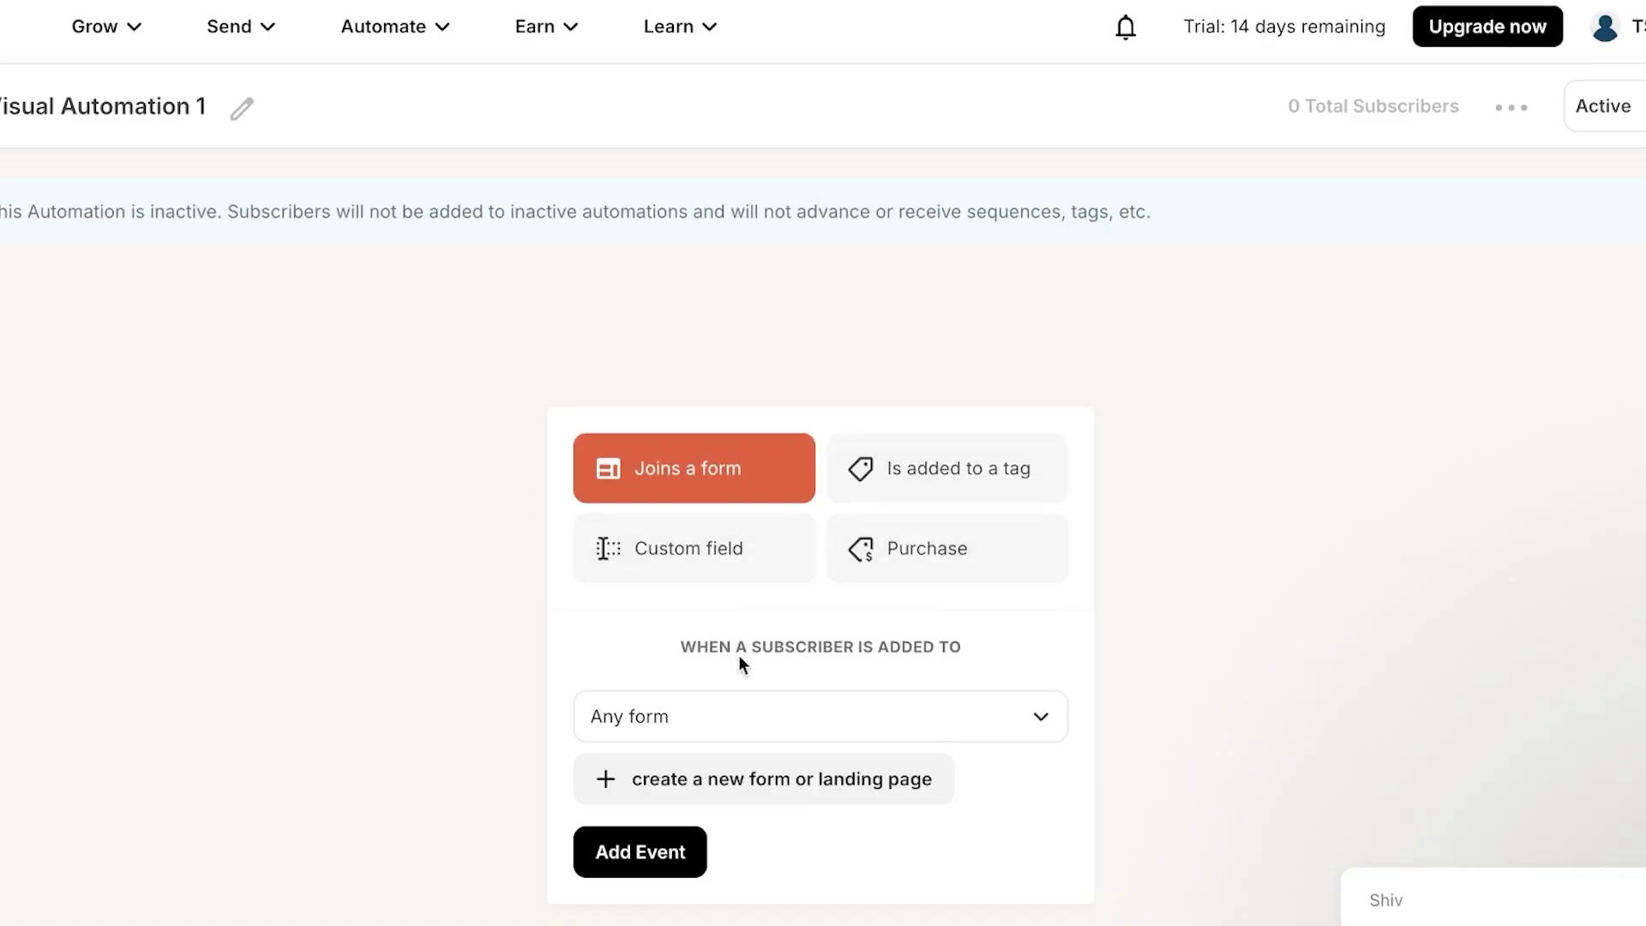
{"action": "left_click", "coordinate": [940, 712]}
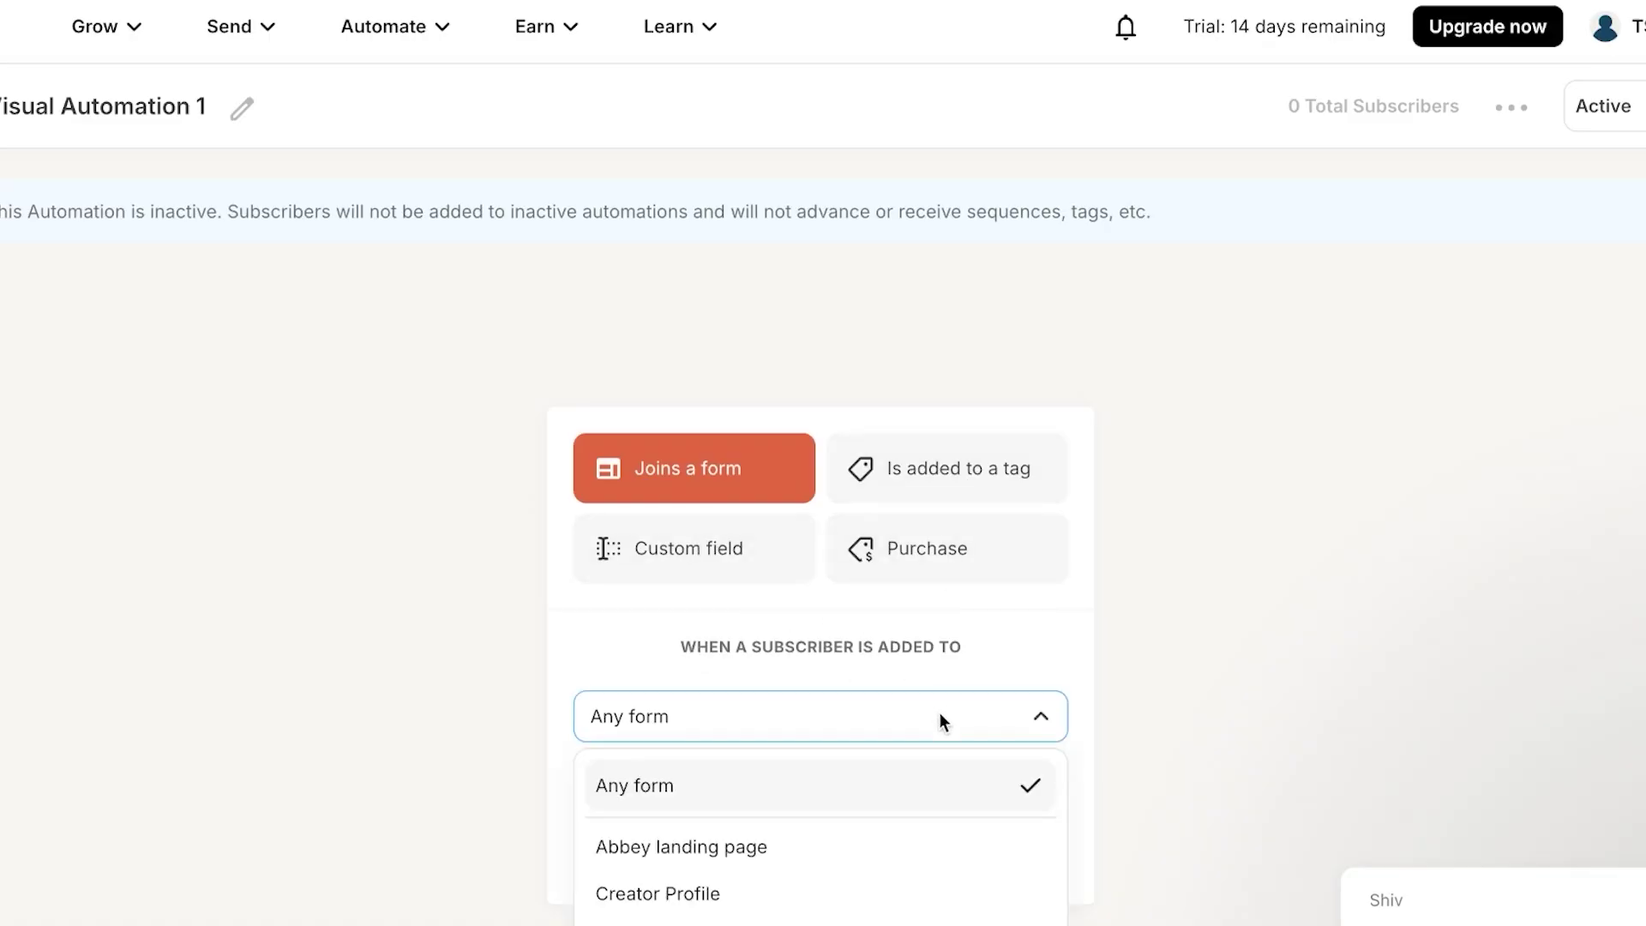
{"action": "left_click", "coordinate": [781, 853]}
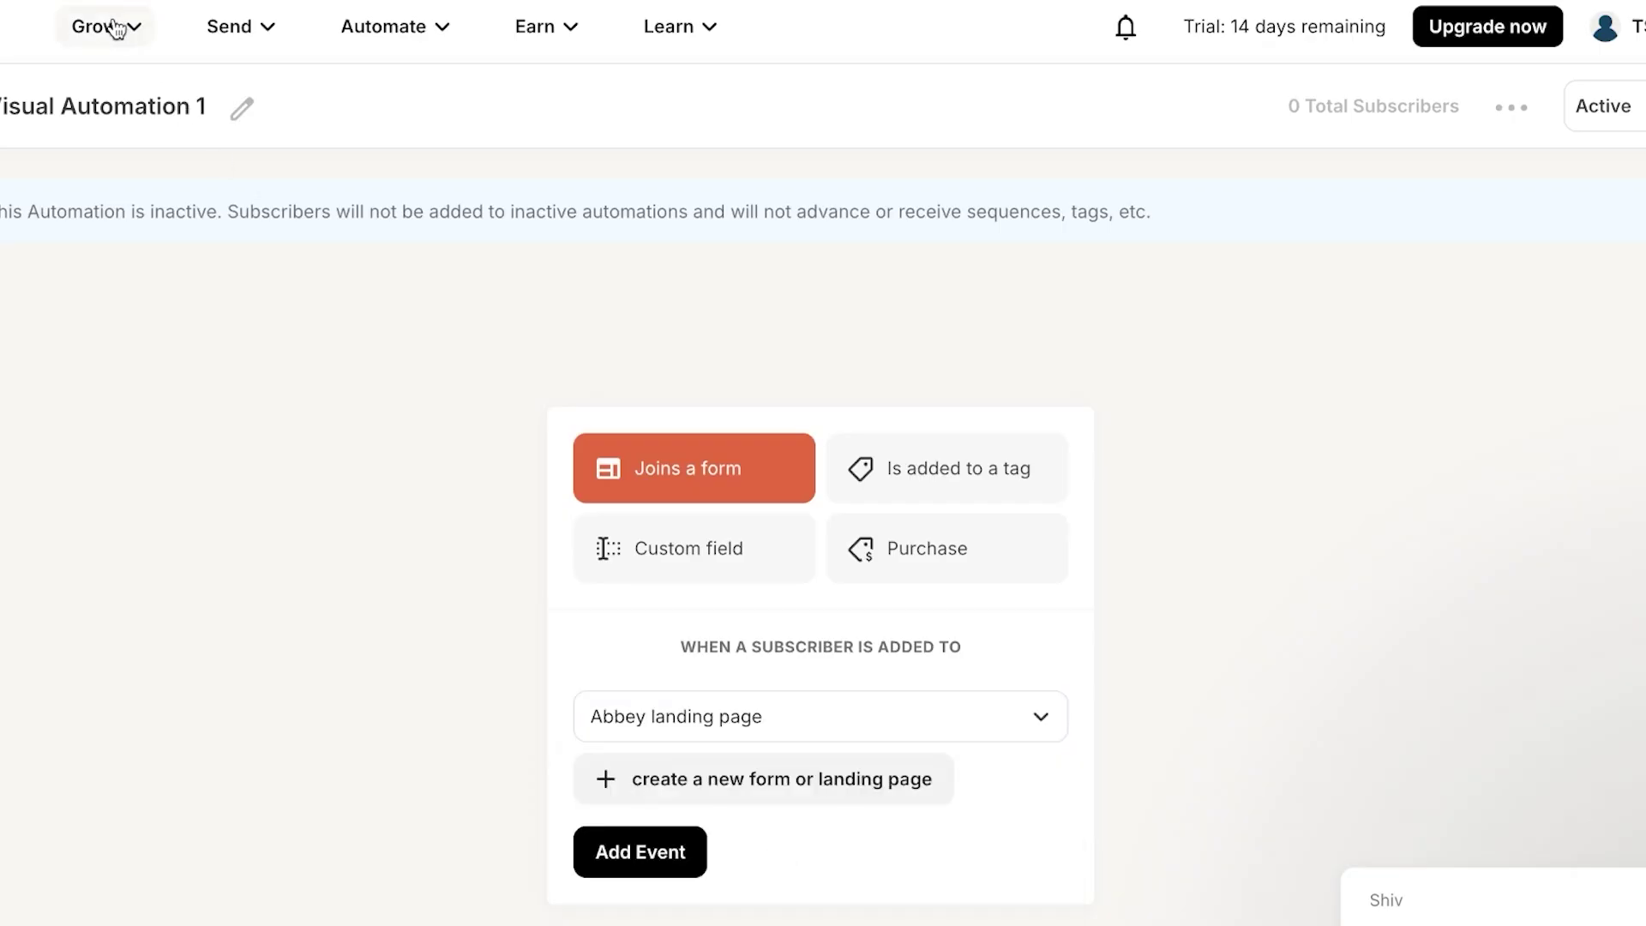
{"action": "left_click", "coordinate": [809, 733]}
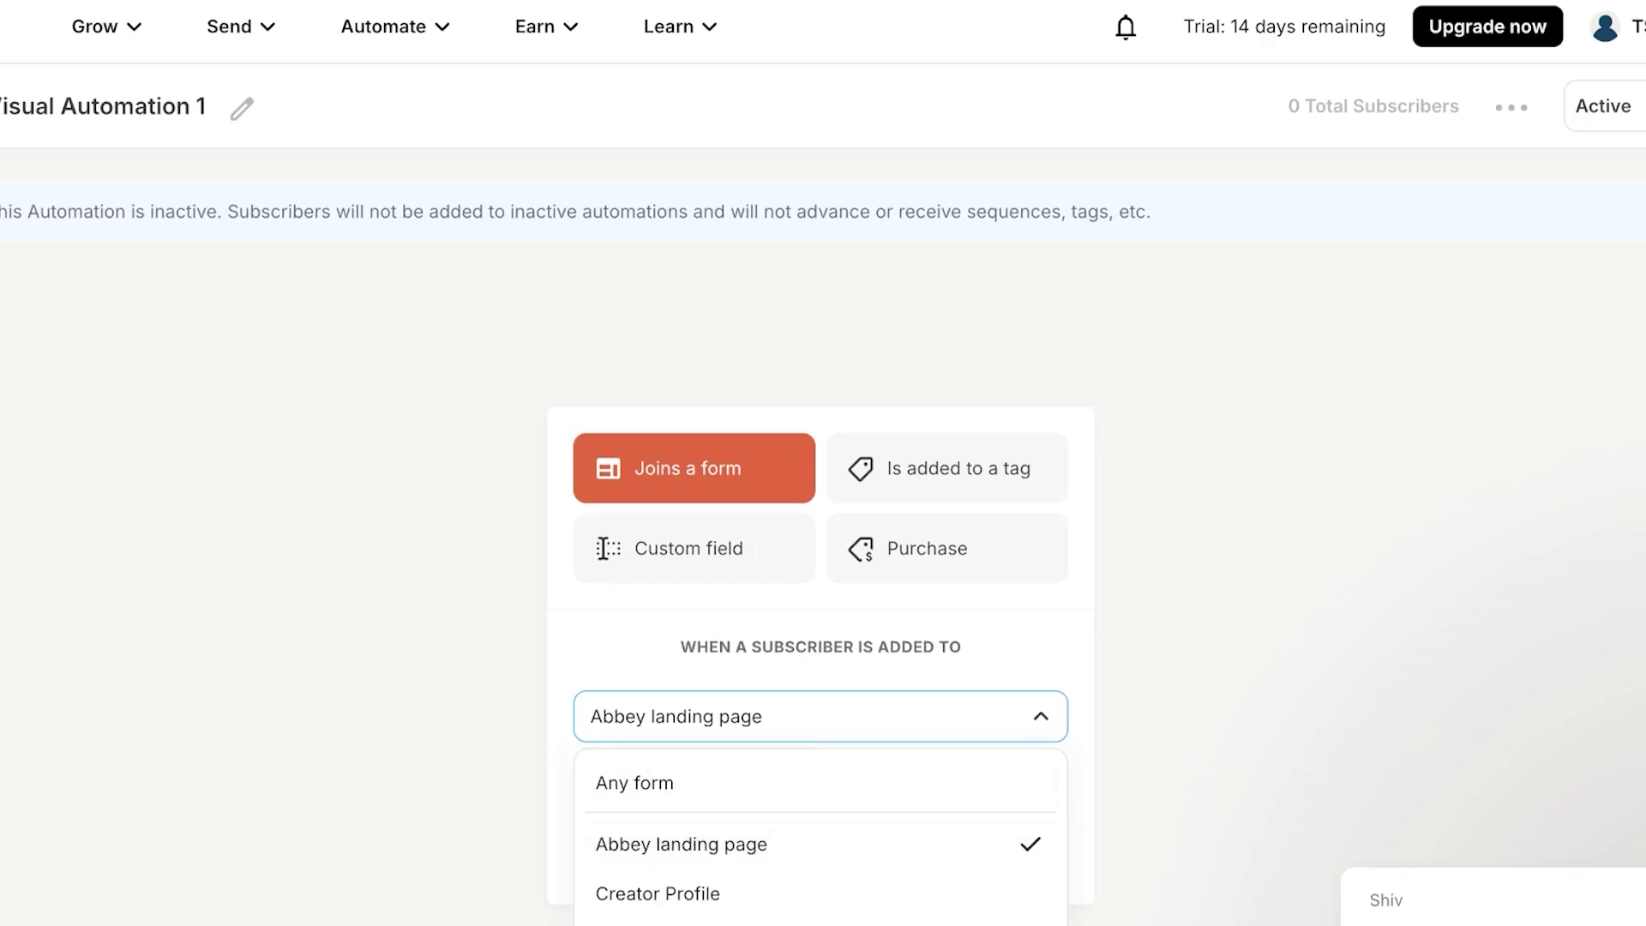
{"action": "left_click", "coordinate": [600, 923]}
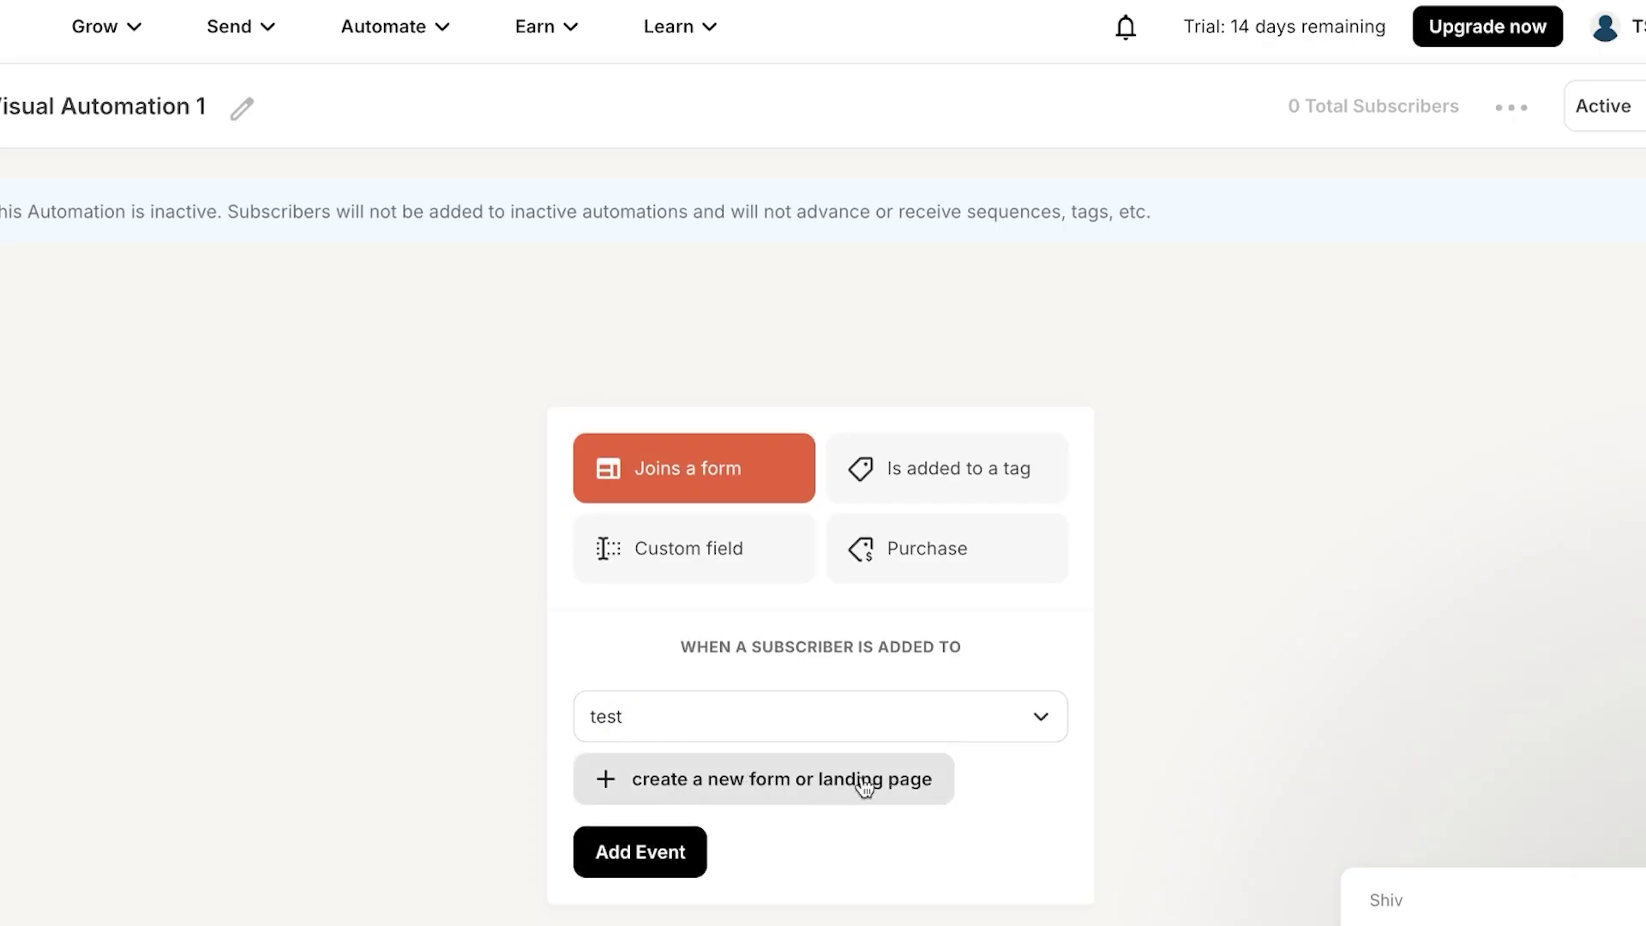
{"action": "left_click", "coordinate": [651, 866]}
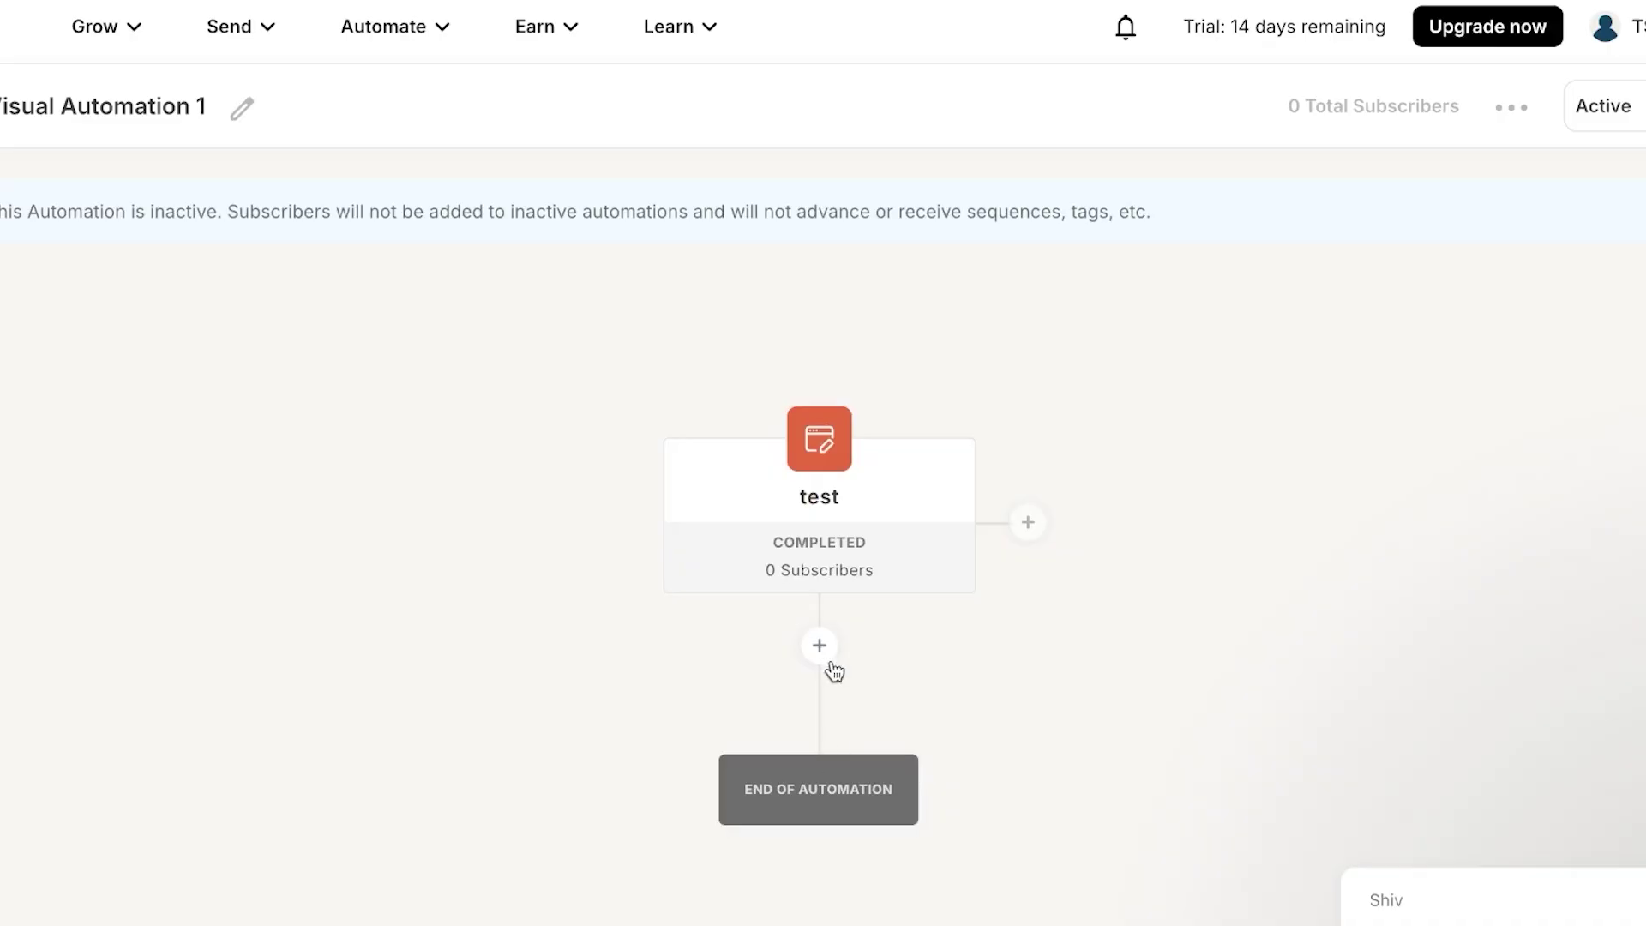
- Explore the step options after the test trigger, including starting another automation and condition splits
{"action": "left_click", "coordinate": [820, 647]}
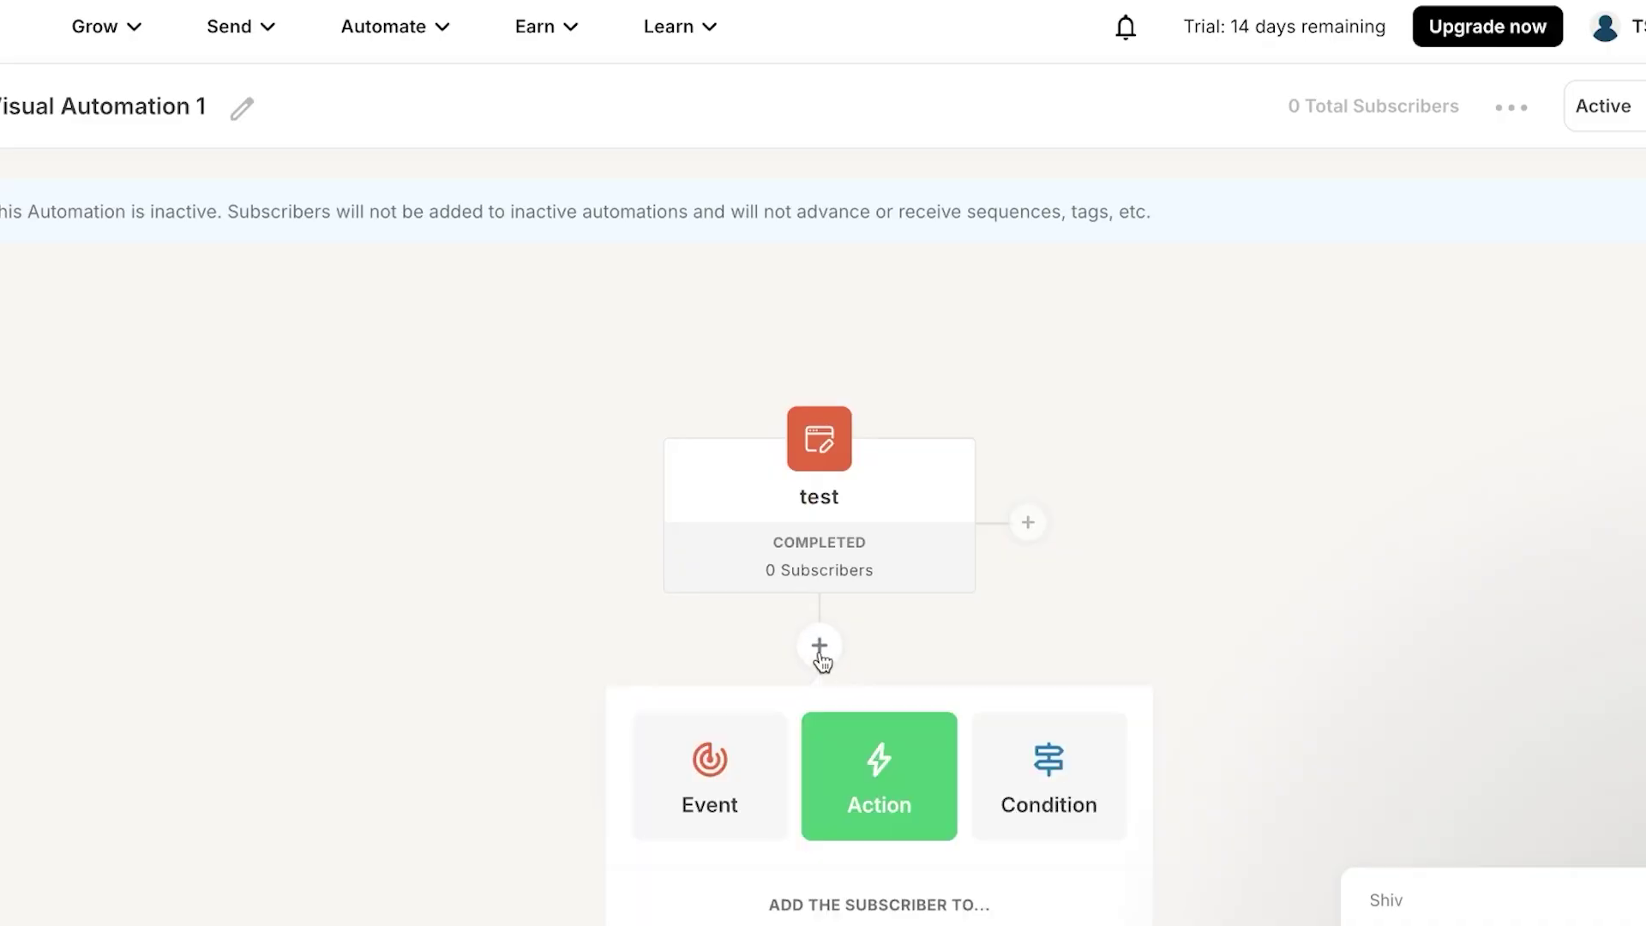
{"action": "scroll", "coordinate": [871, 771], "scroll_direction": "down", "scroll_amount": 3}
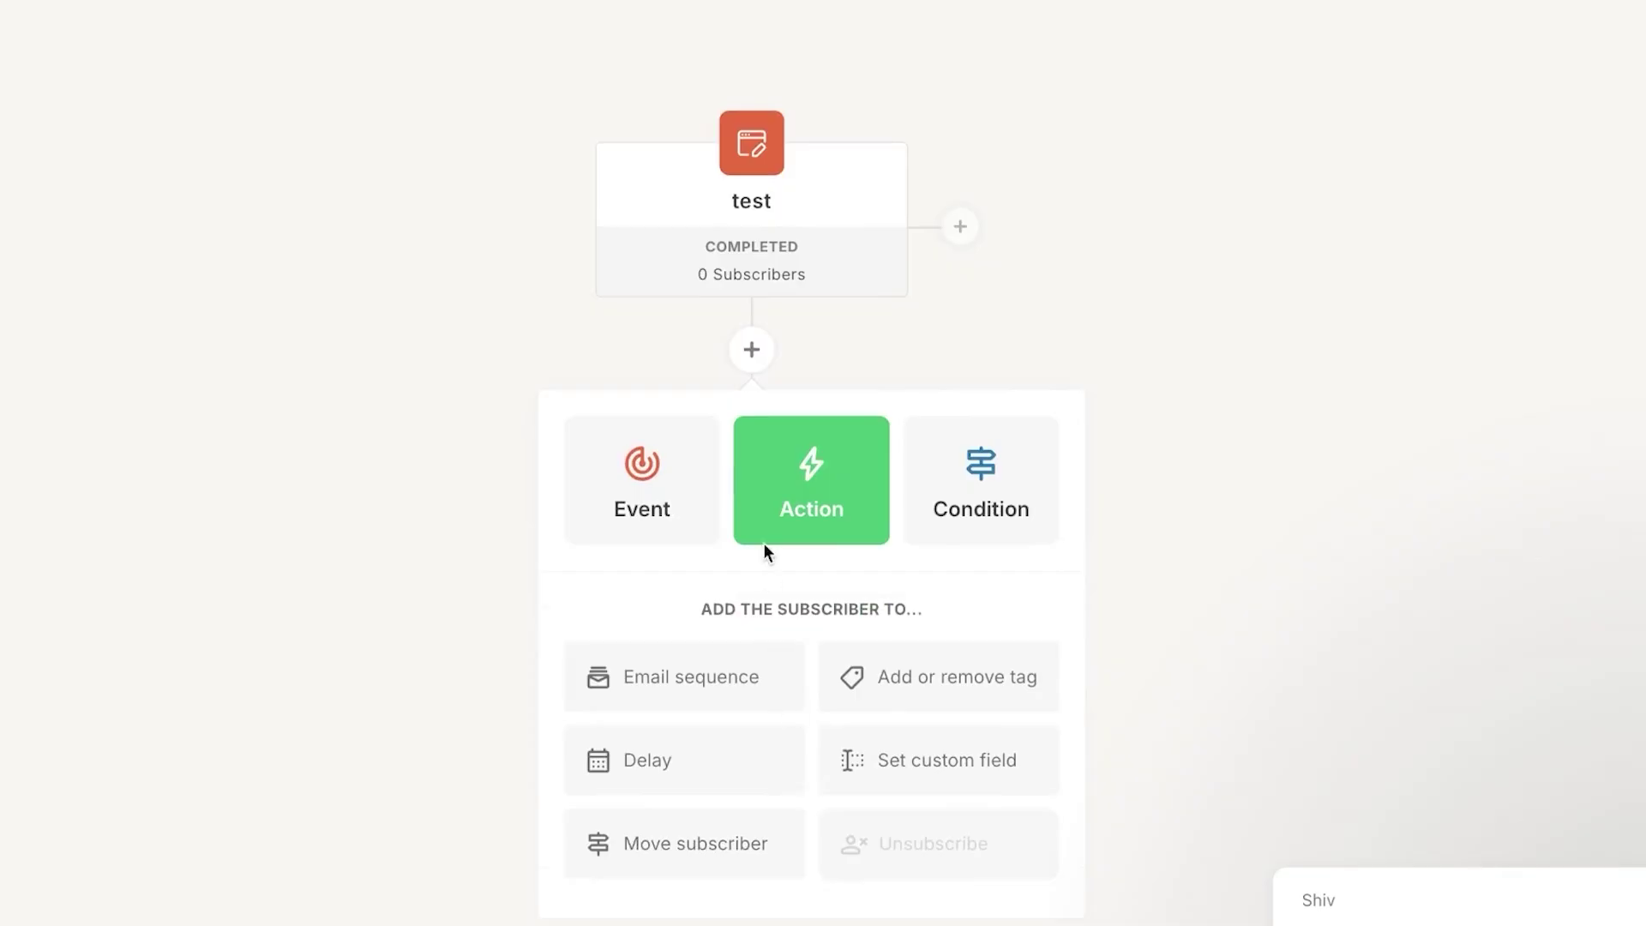
{"action": "left_click", "coordinate": [731, 851]}
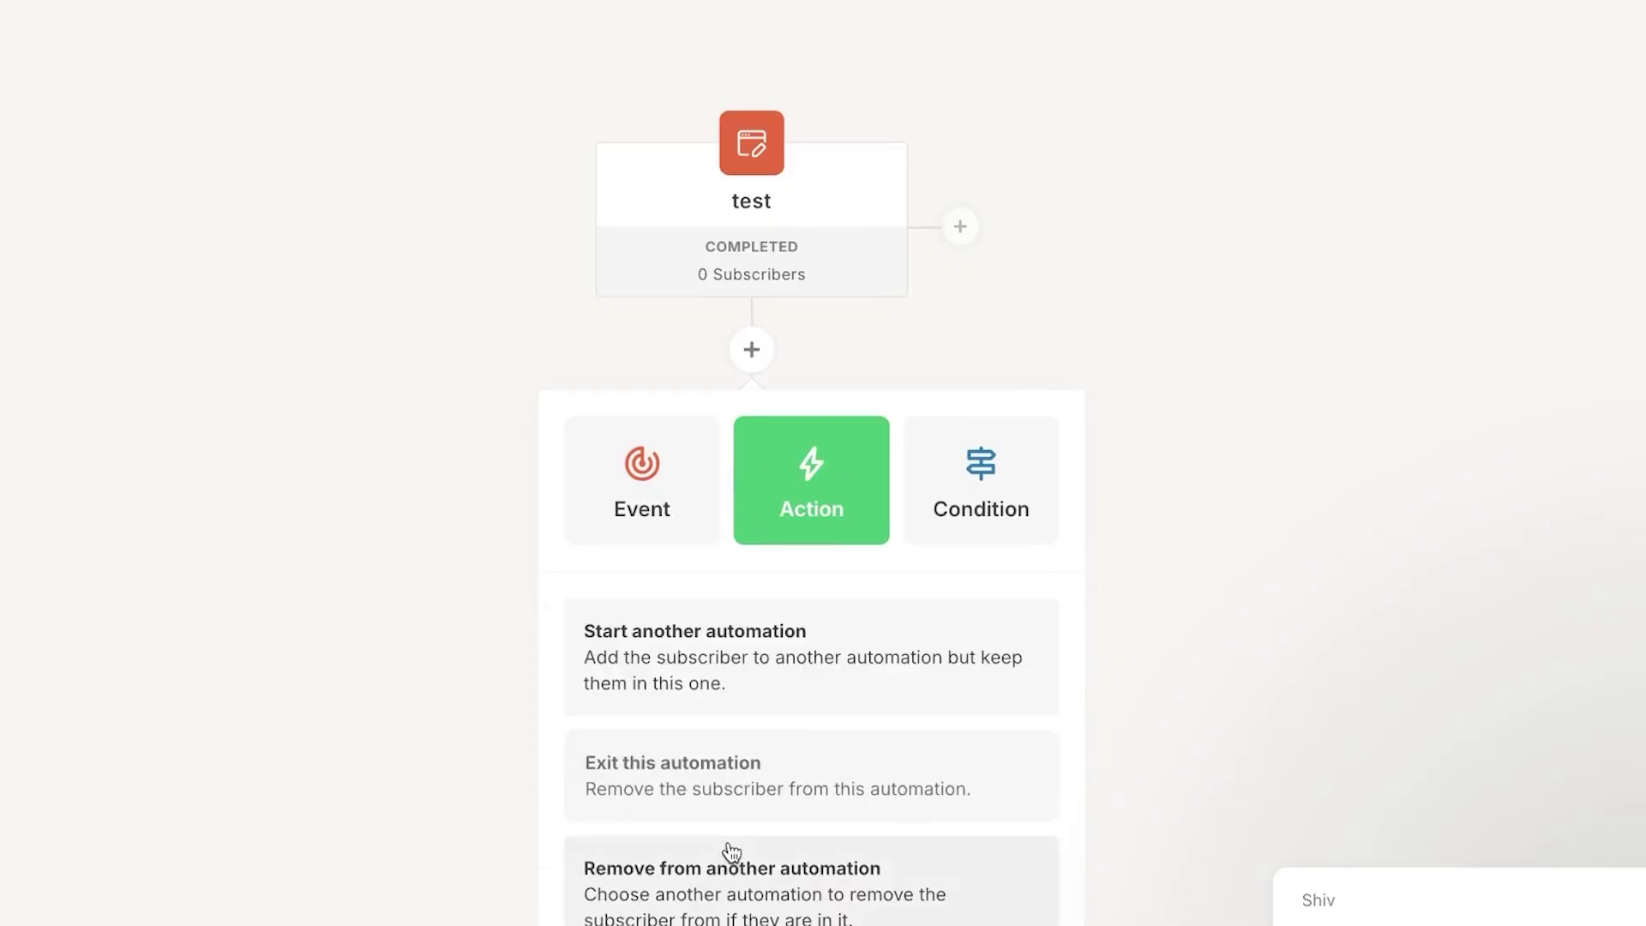
{"action": "left_click", "coordinate": [726, 653]}
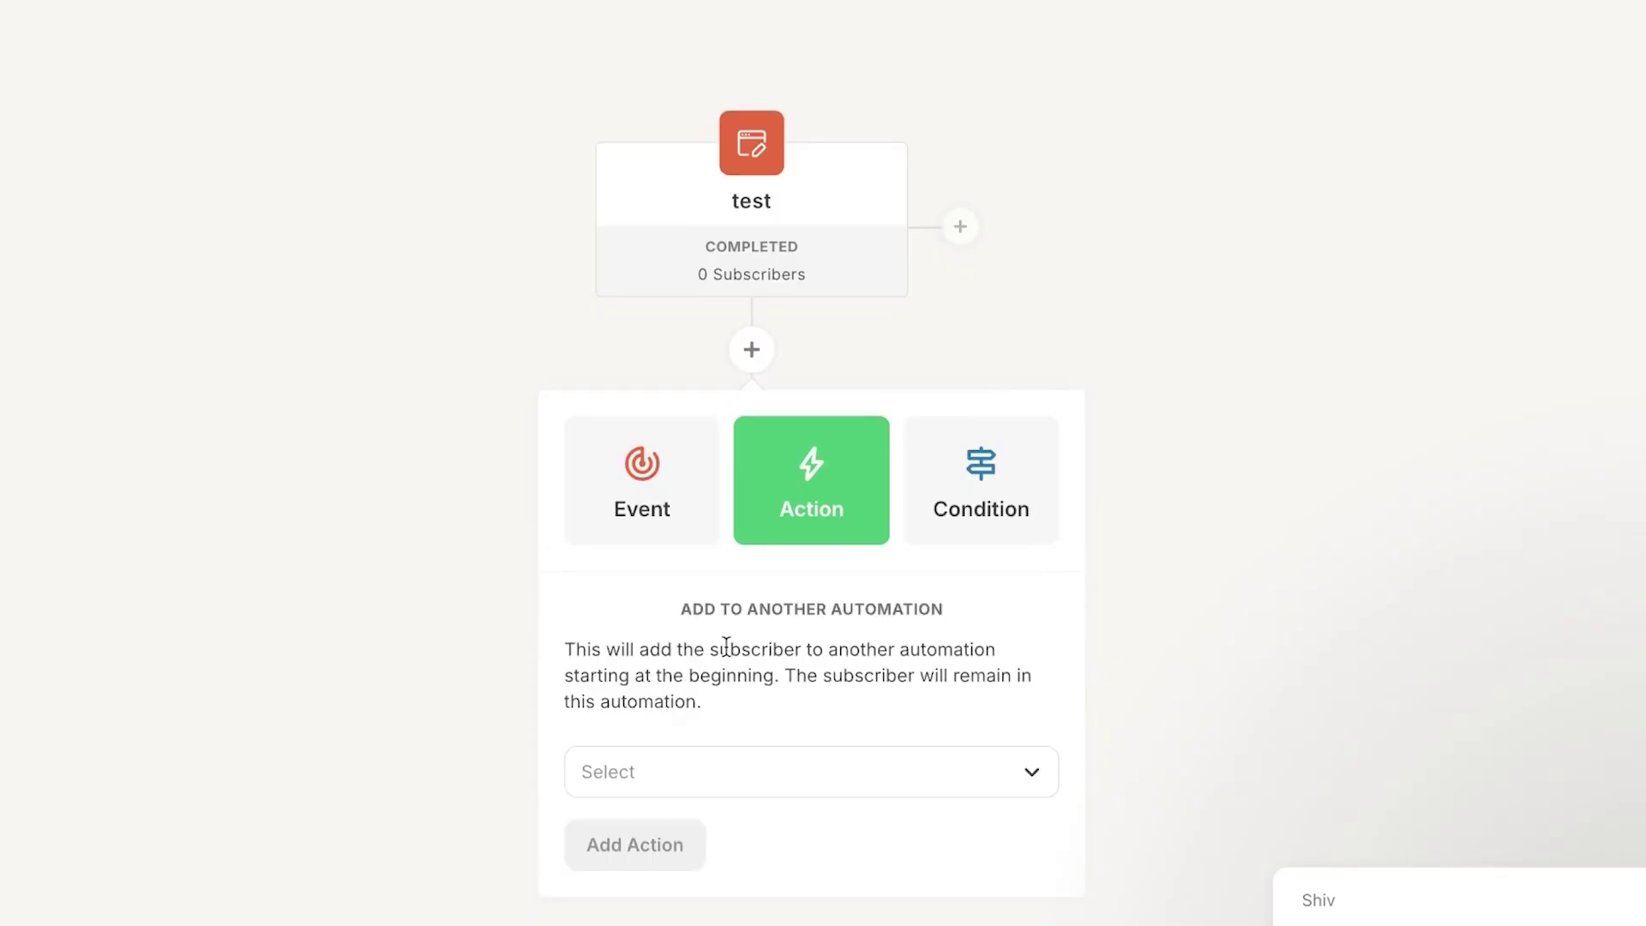
{"action": "left_click", "coordinate": [758, 778]}
{"action": "left_click", "coordinate": [1025, 784]}
{"action": "left_click", "coordinate": [858, 474]}
{"action": "left_click", "coordinate": [979, 507]}
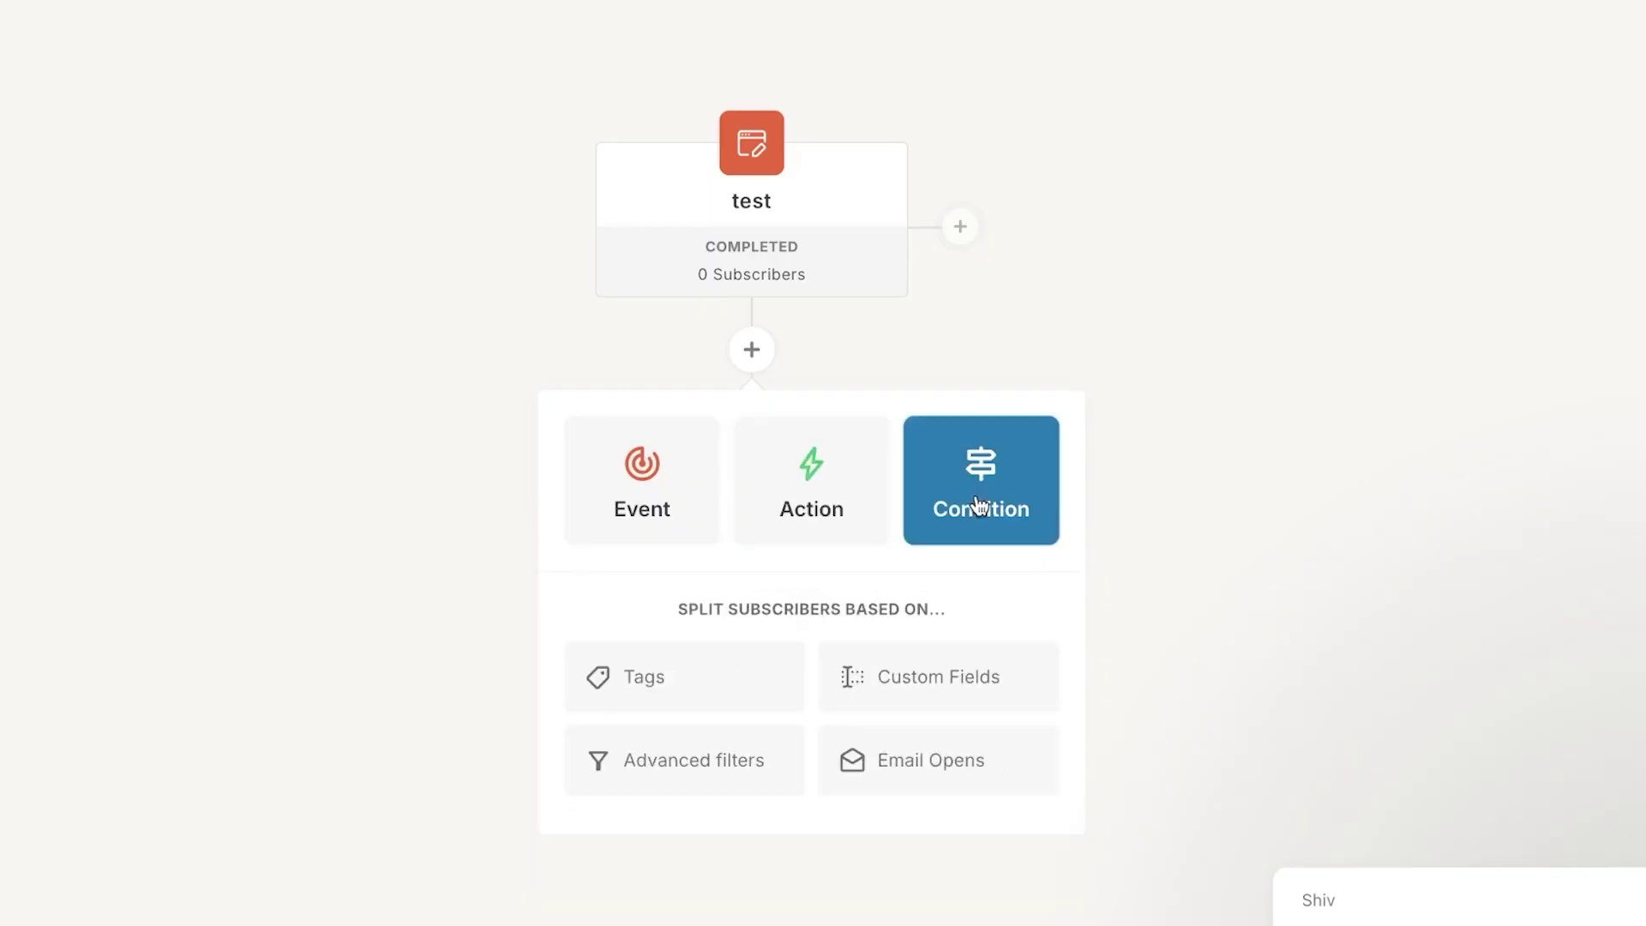
{"action": "left_click", "coordinate": [827, 509]}
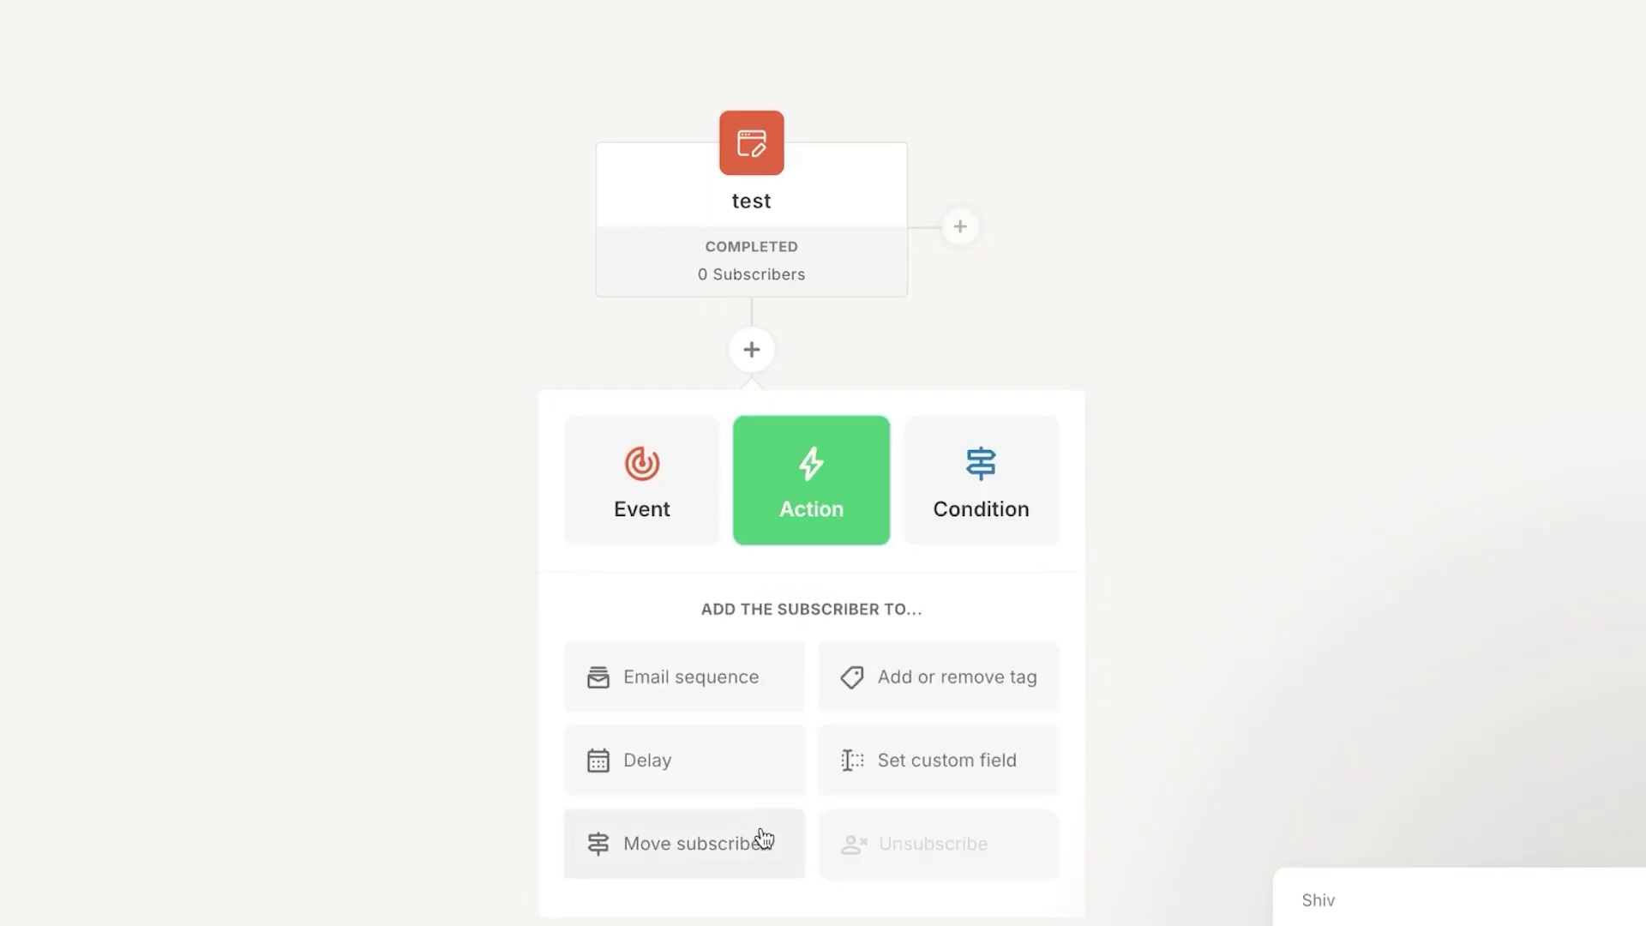
- Try a custom field value of NEW, then view the event and condition options
{"action": "left_click", "coordinate": [886, 768]}
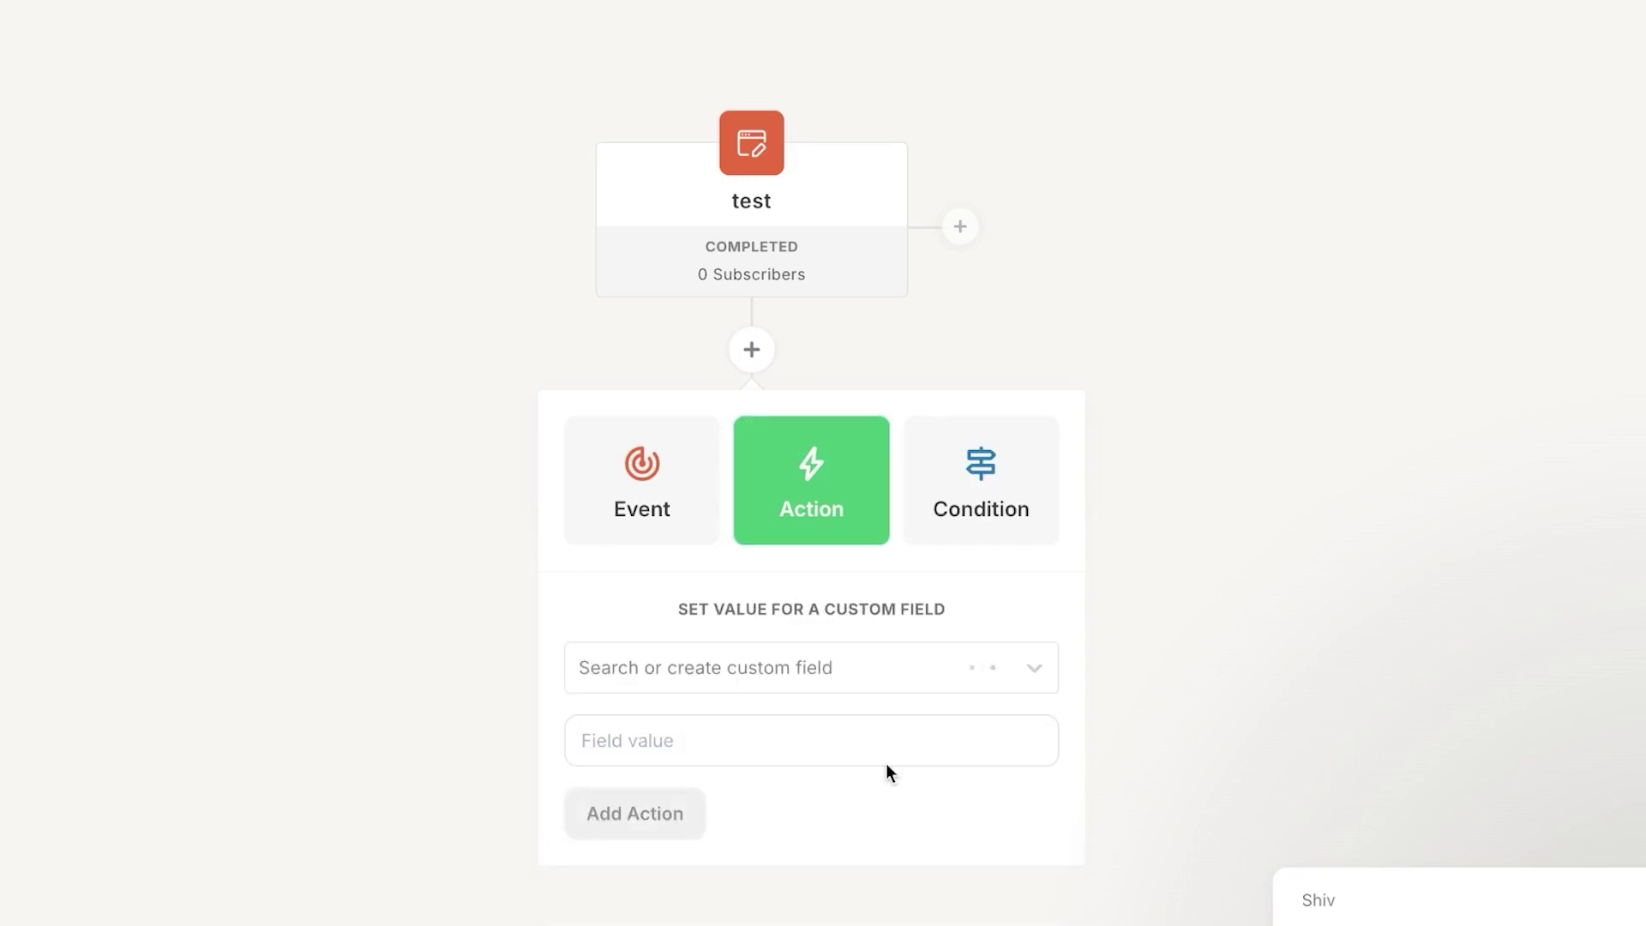
{"action": "left_click", "coordinate": [696, 752]}
{"action": "scroll", "coordinate": [652, 772], "scroll_direction": "down", "scroll_amount": 1}
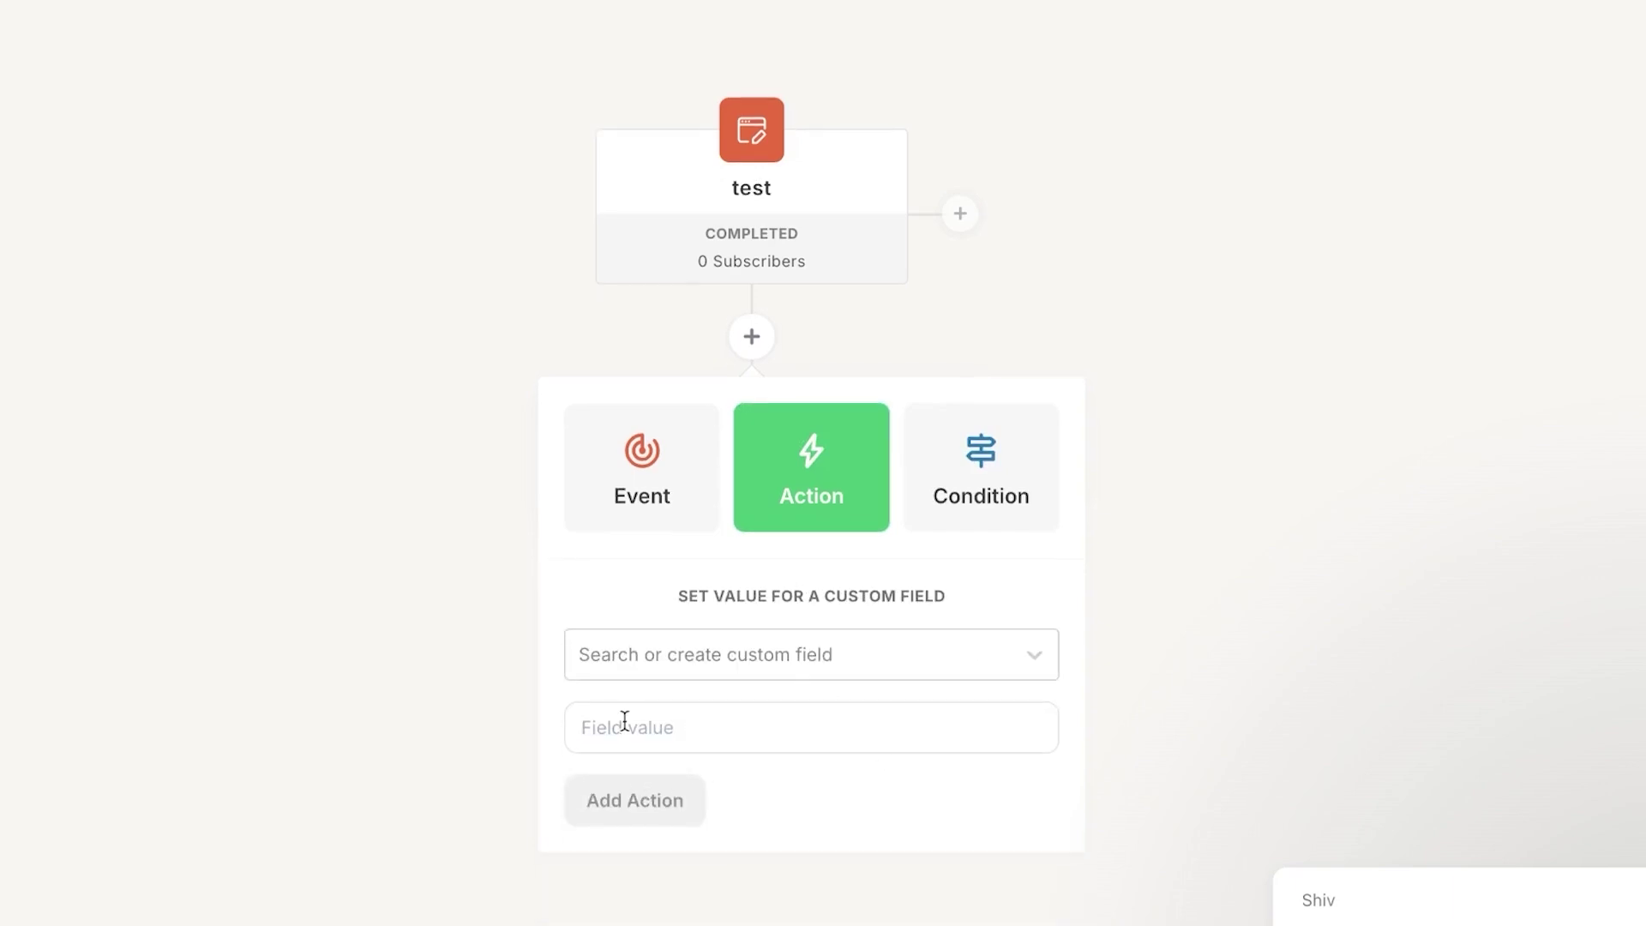
{"action": "type", "text": "NEW"}
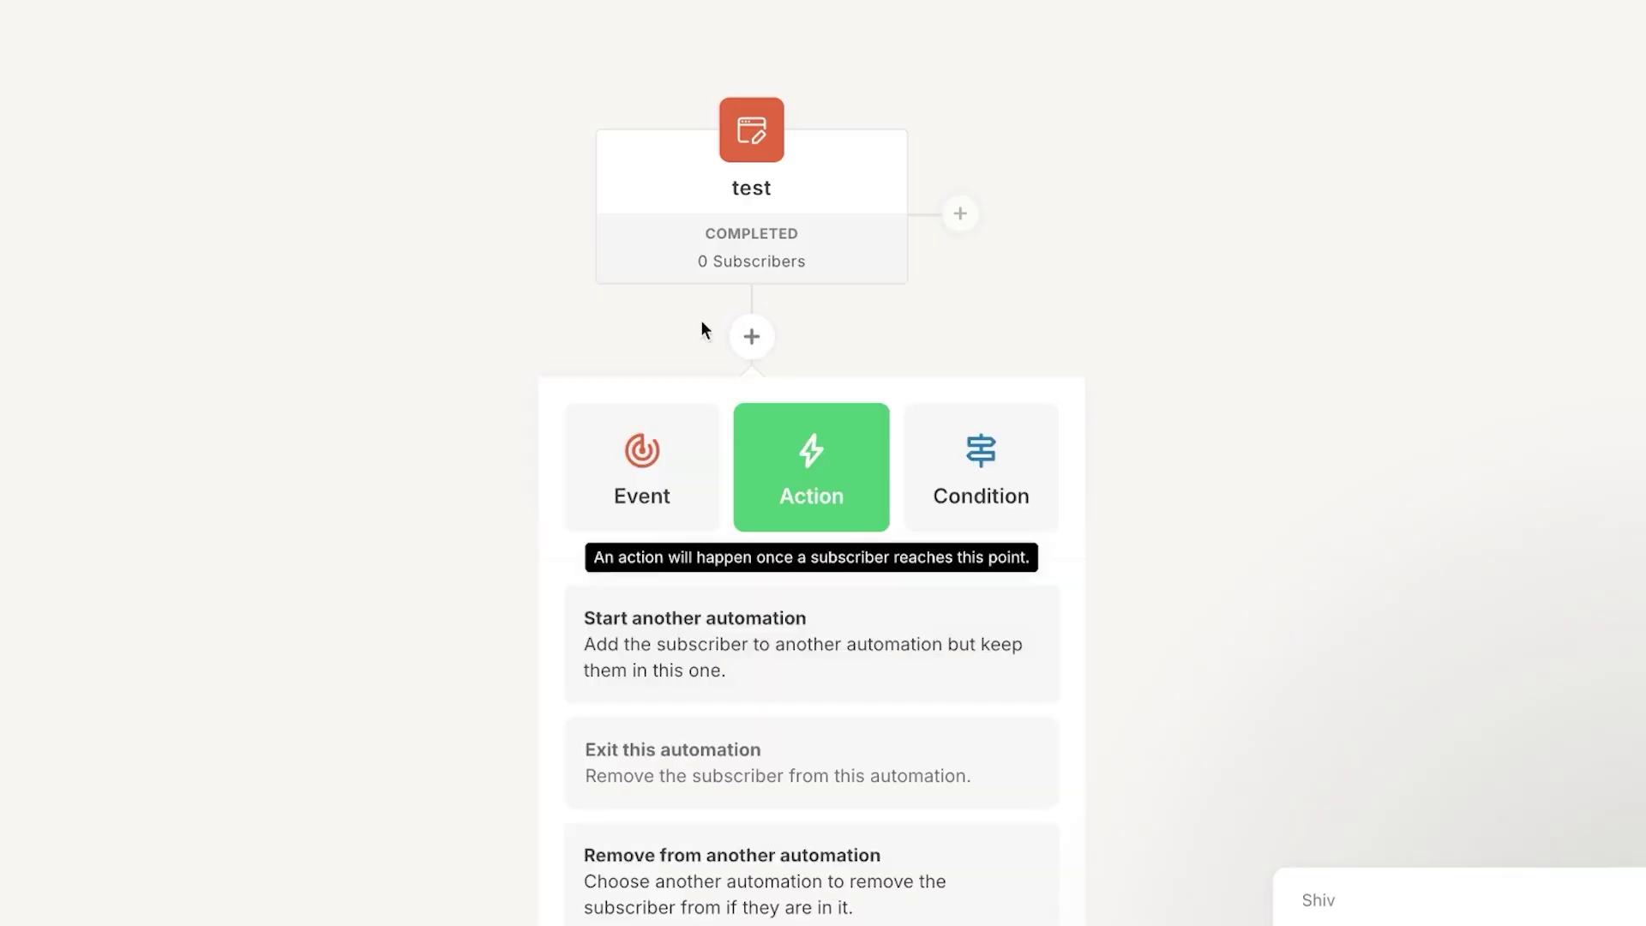
{"action": "left_click", "coordinate": [658, 506]}
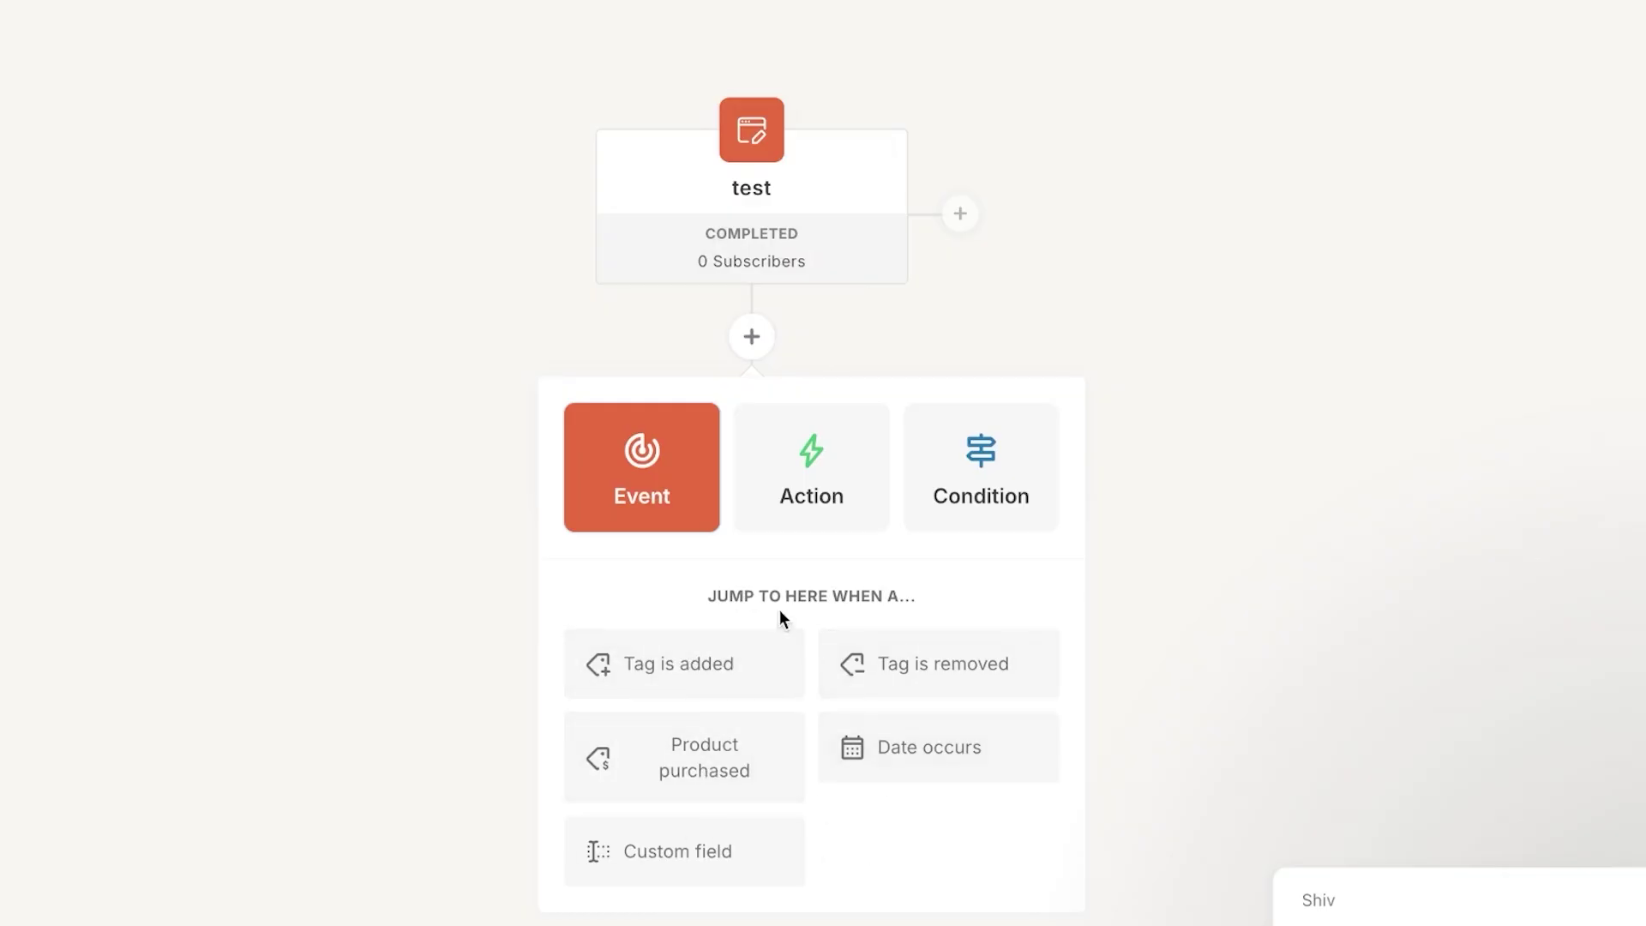
{"action": "left_click", "coordinate": [979, 482]}
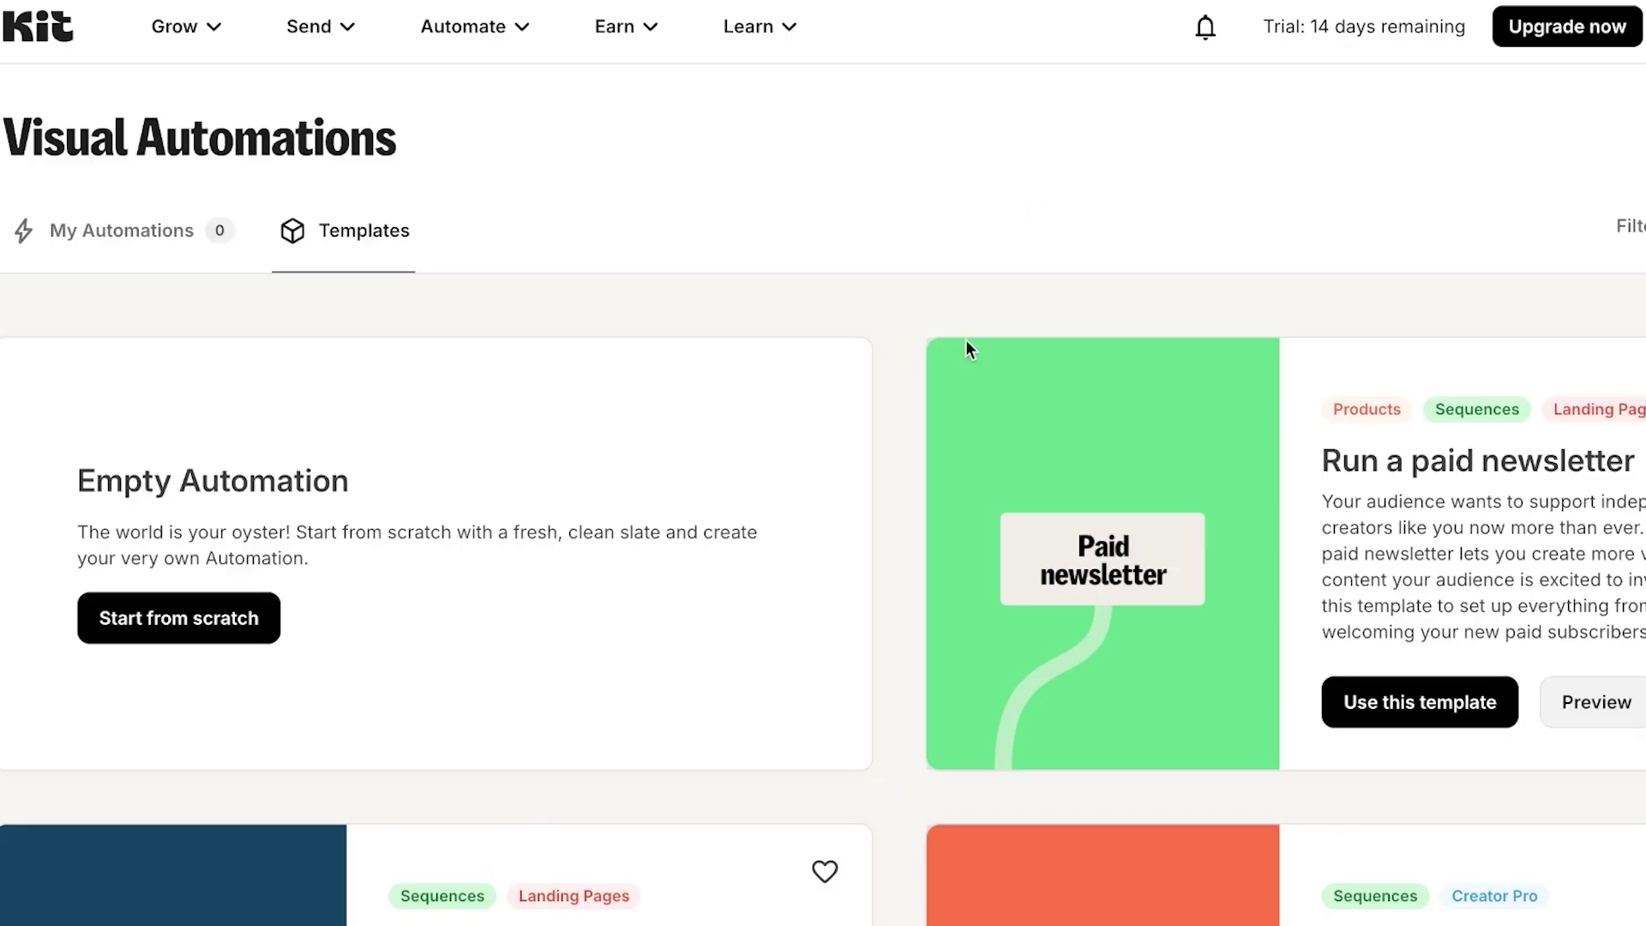
- Go to Earn > Products to see the draft TEST product
{"action": "scroll", "coordinate": [965, 340], "scroll_direction": "down", "scroll_amount": 20}
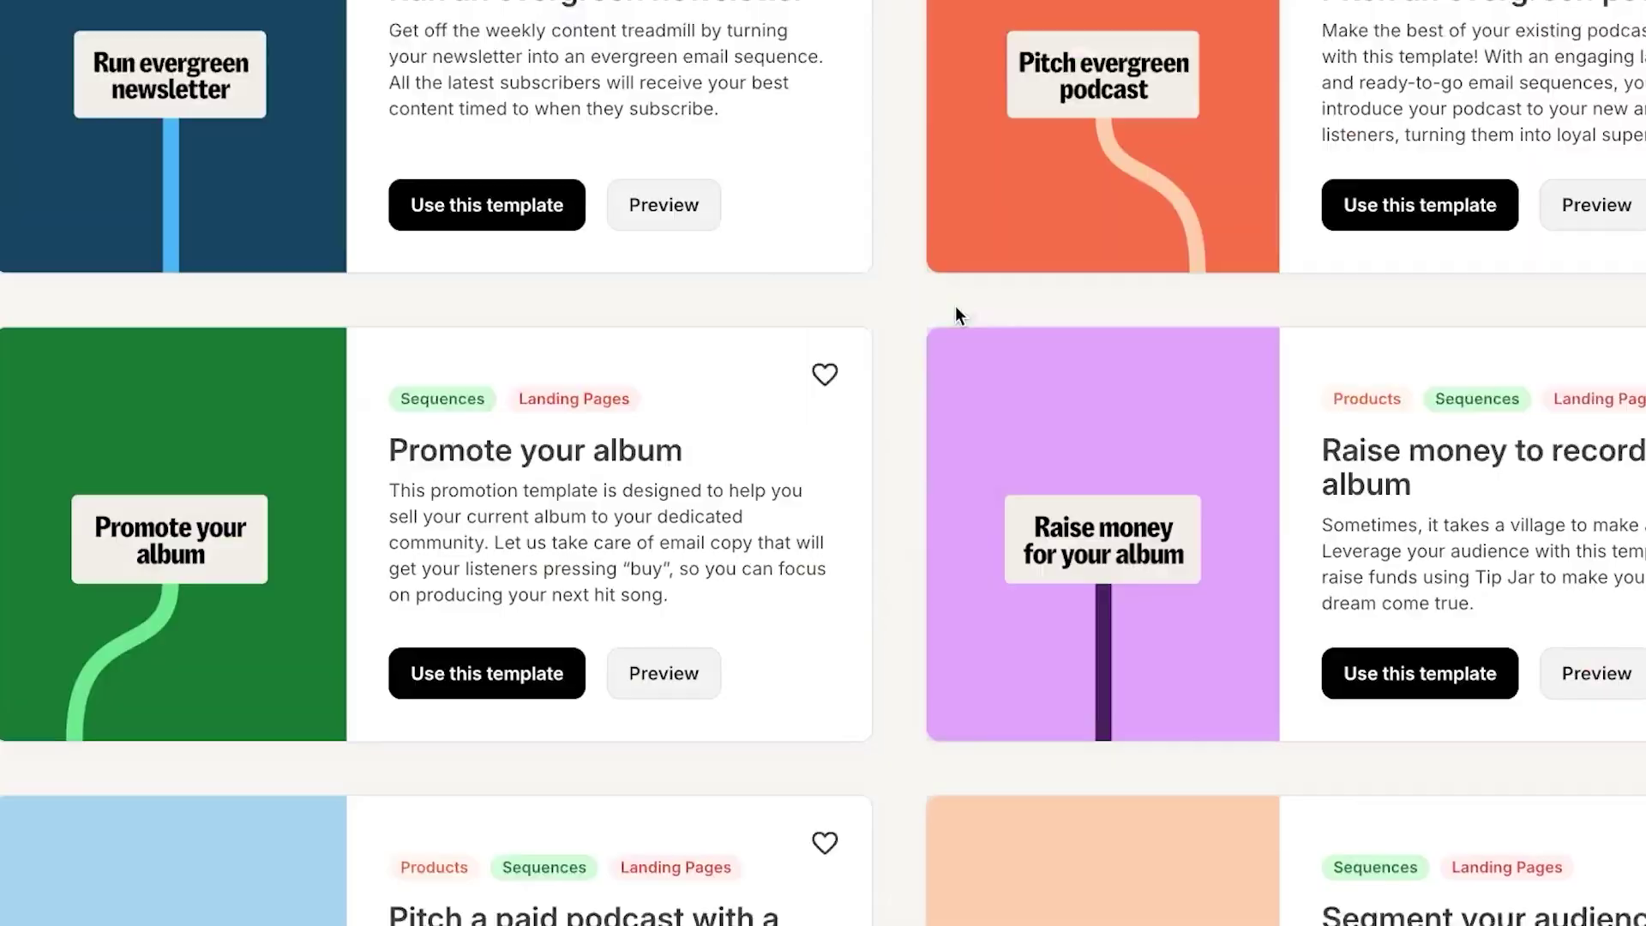
{"action": "scroll", "coordinate": [956, 306], "scroll_direction": "up", "scroll_amount": 20}
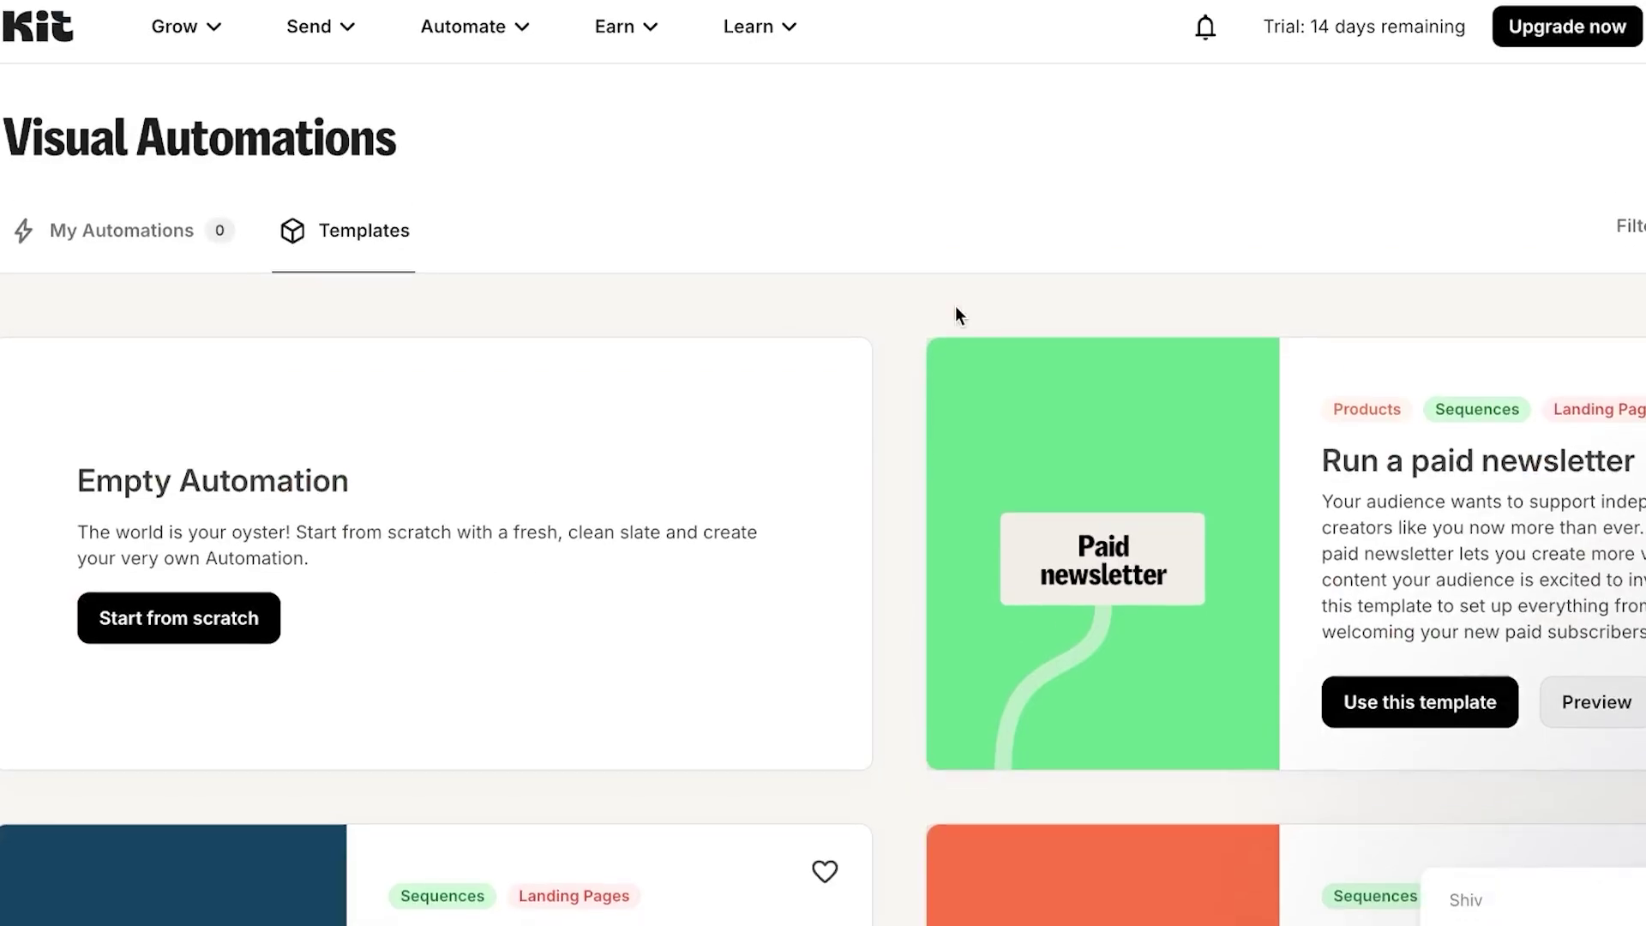
{"action": "left_click", "coordinate": [646, 26]}
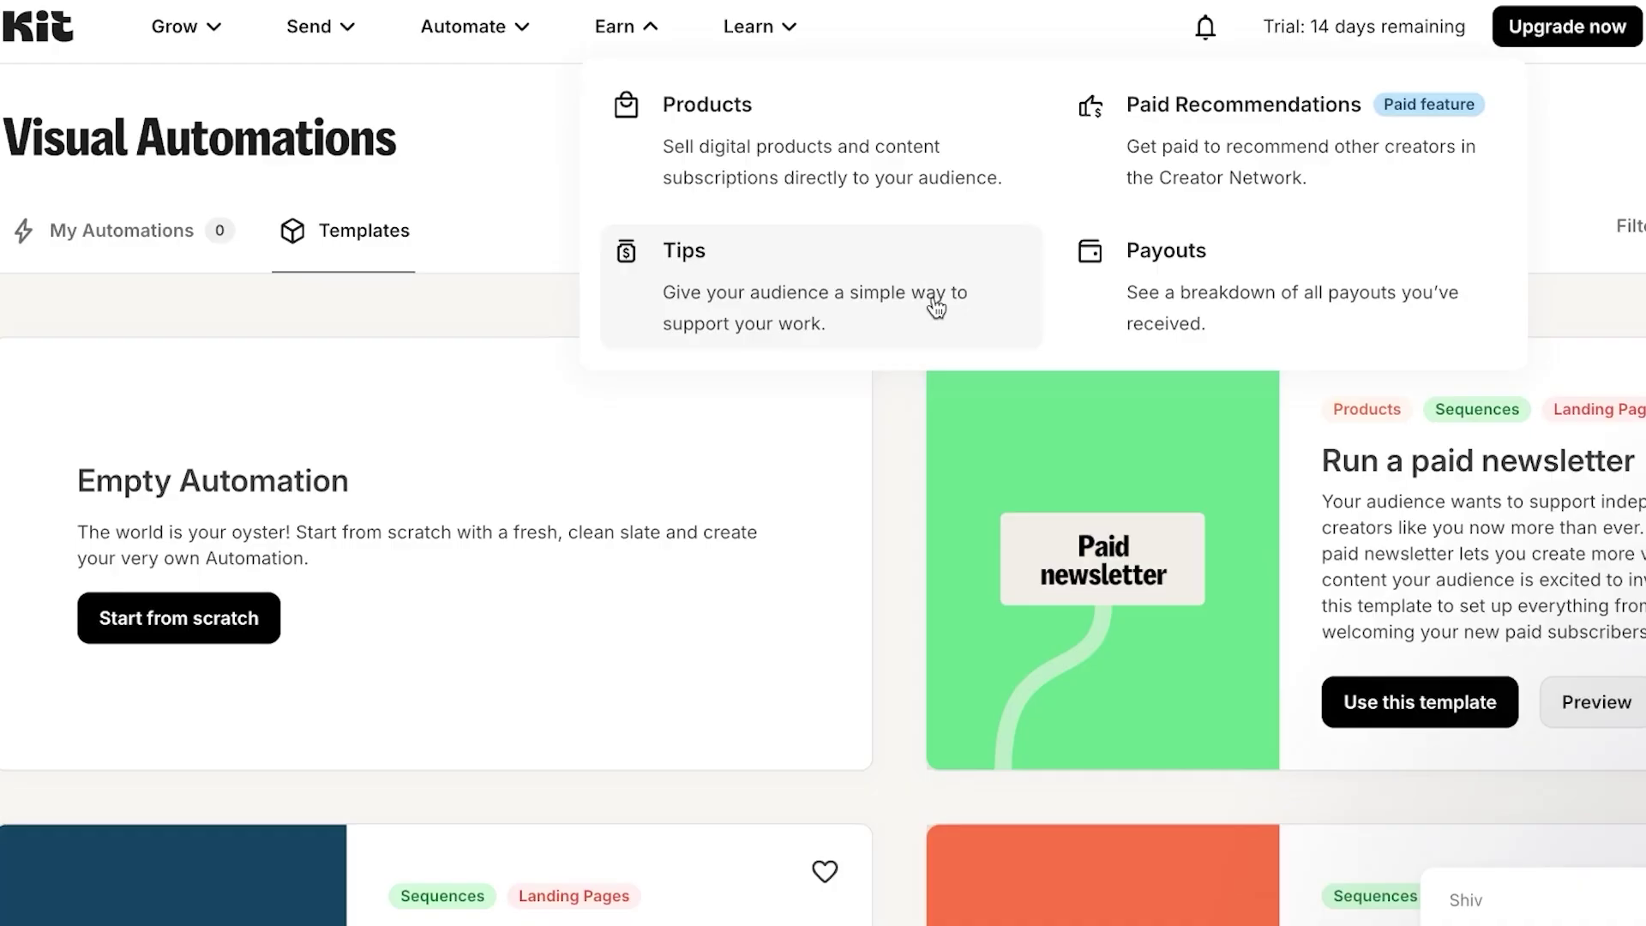
{"action": "left_click", "coordinate": [873, 151]}
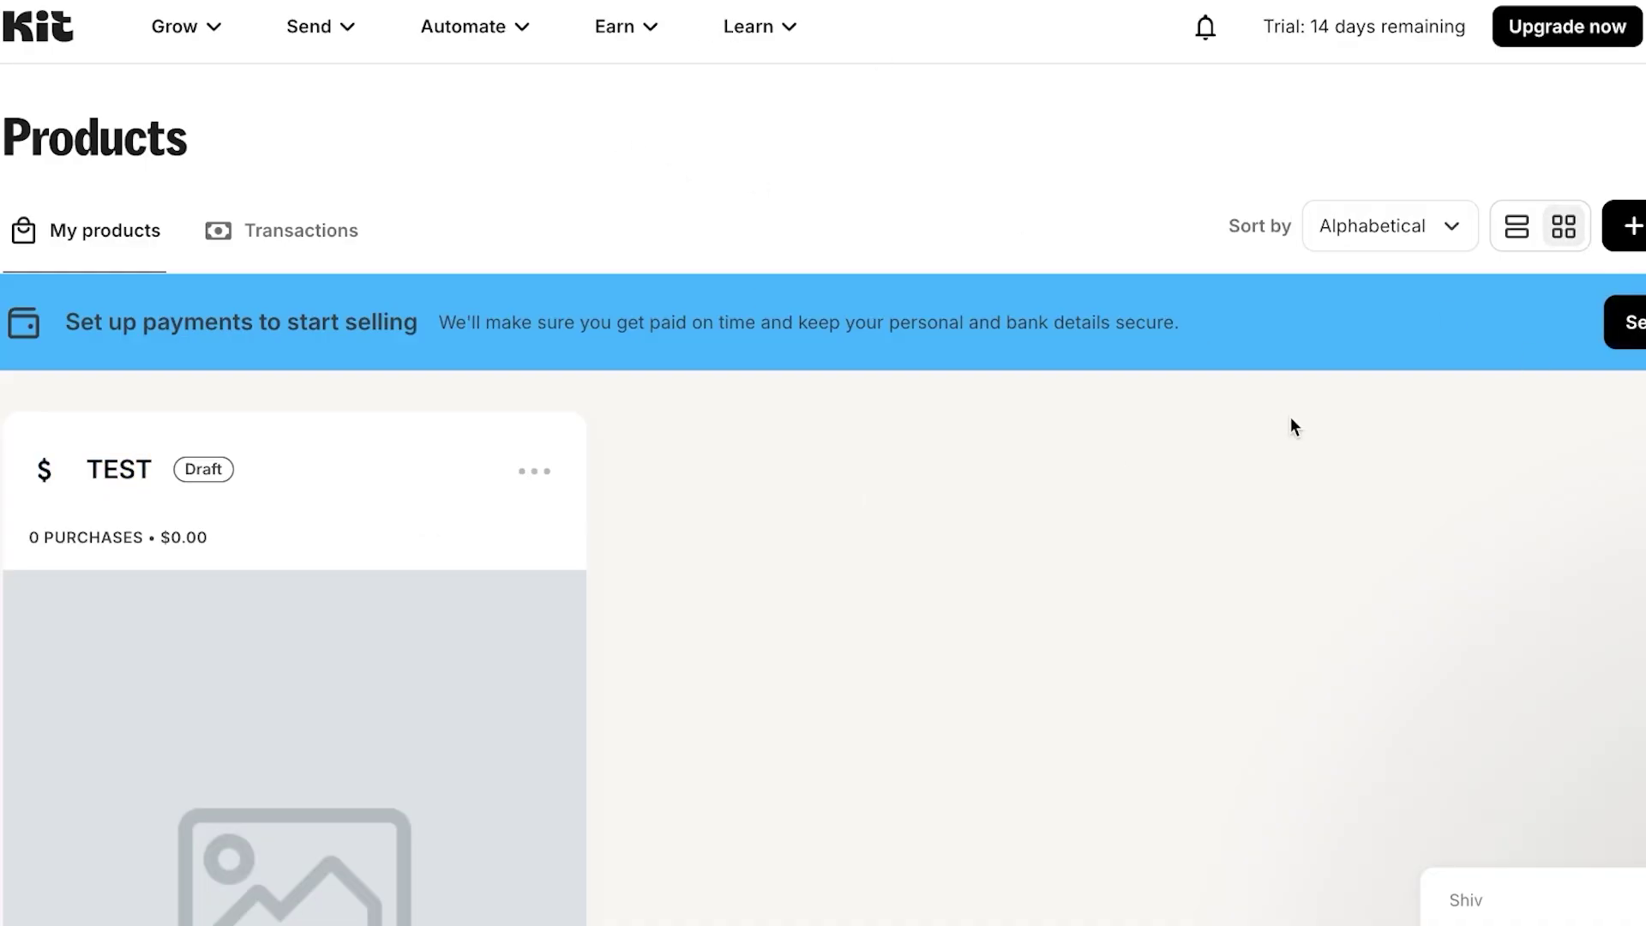
- Start a new Subscription product named Marketing insight
{"action": "left_click", "coordinate": [618, 25]}
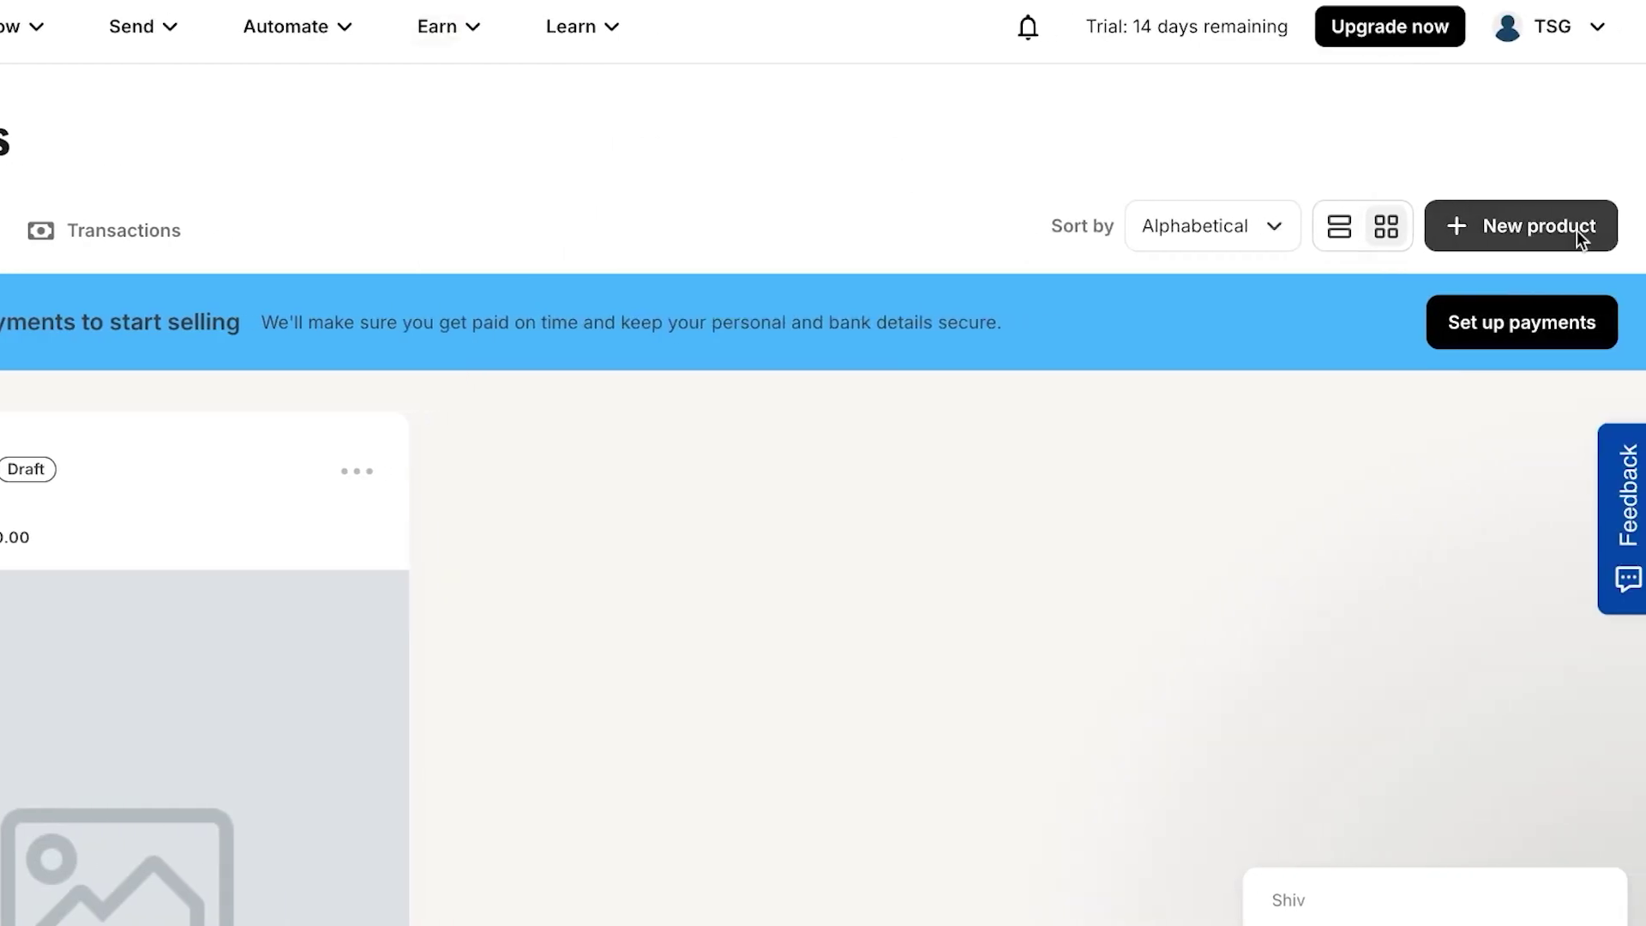
{"action": "left_click", "coordinate": [1578, 231]}
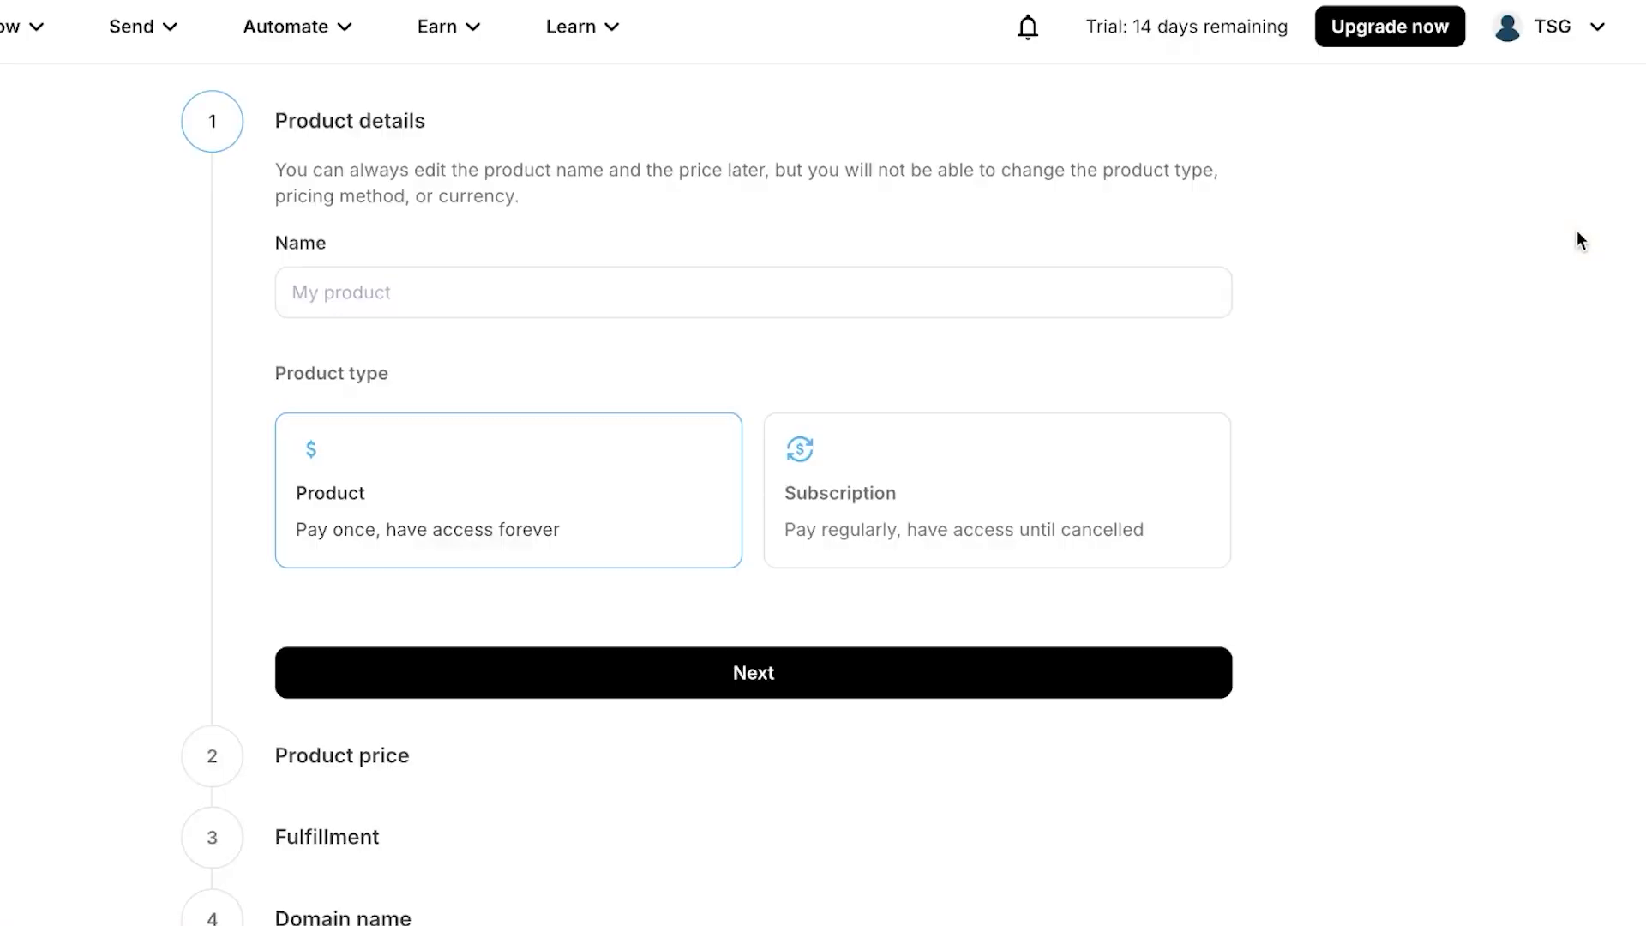
{"action": "left_click", "coordinate": [413, 296]}
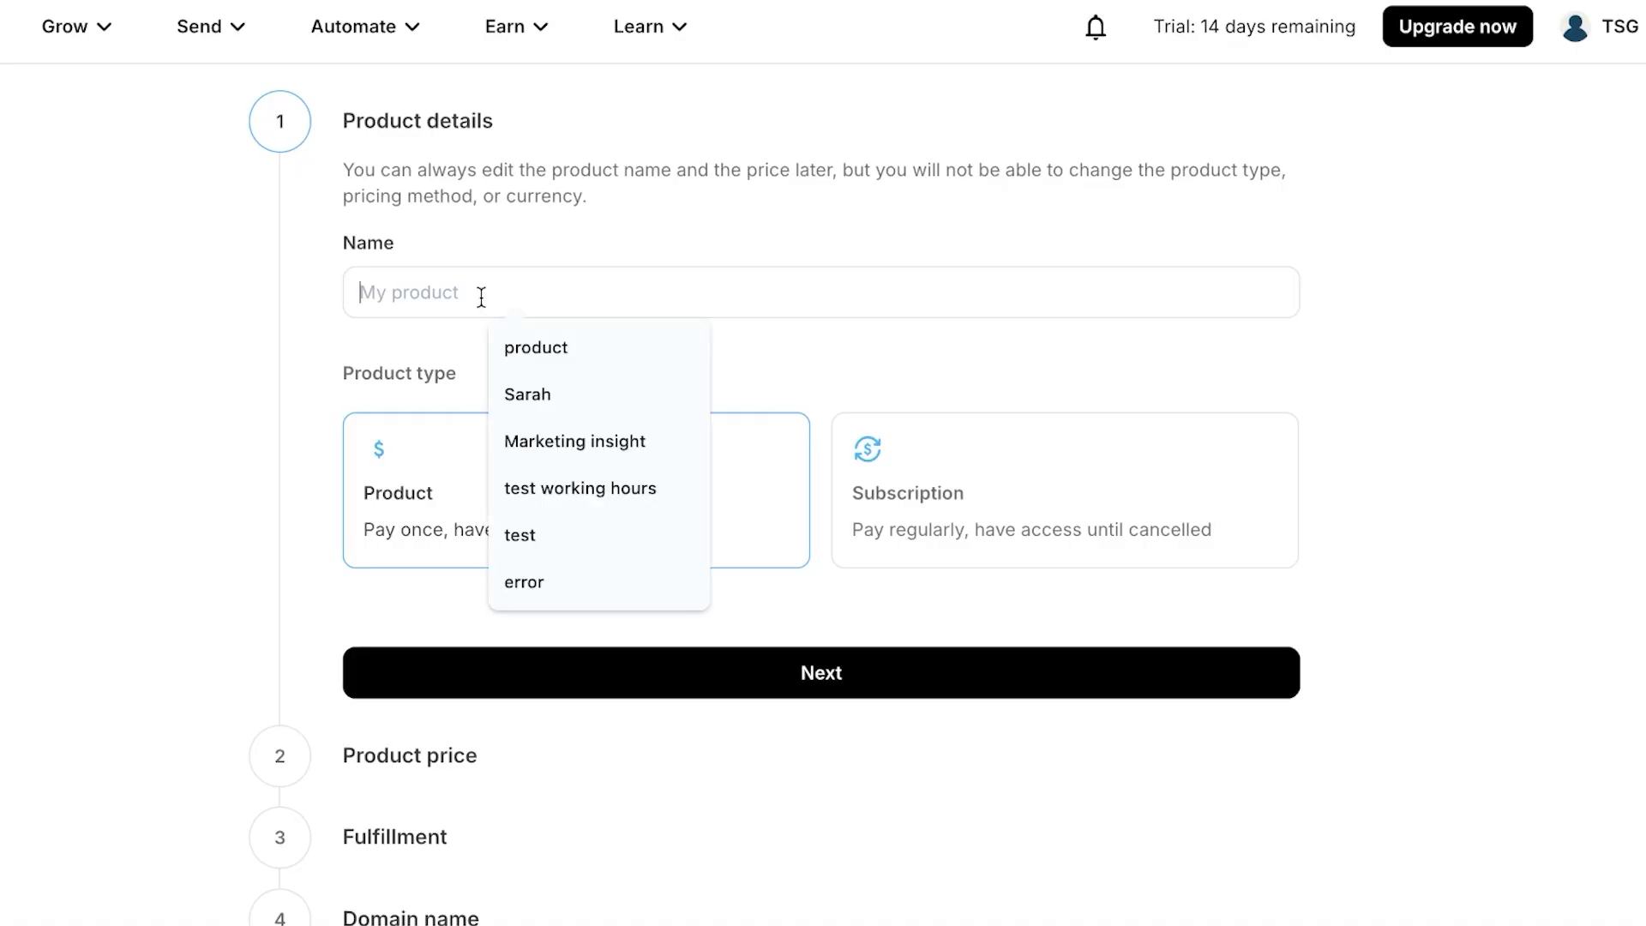
{"action": "left_click", "coordinate": [806, 400]}
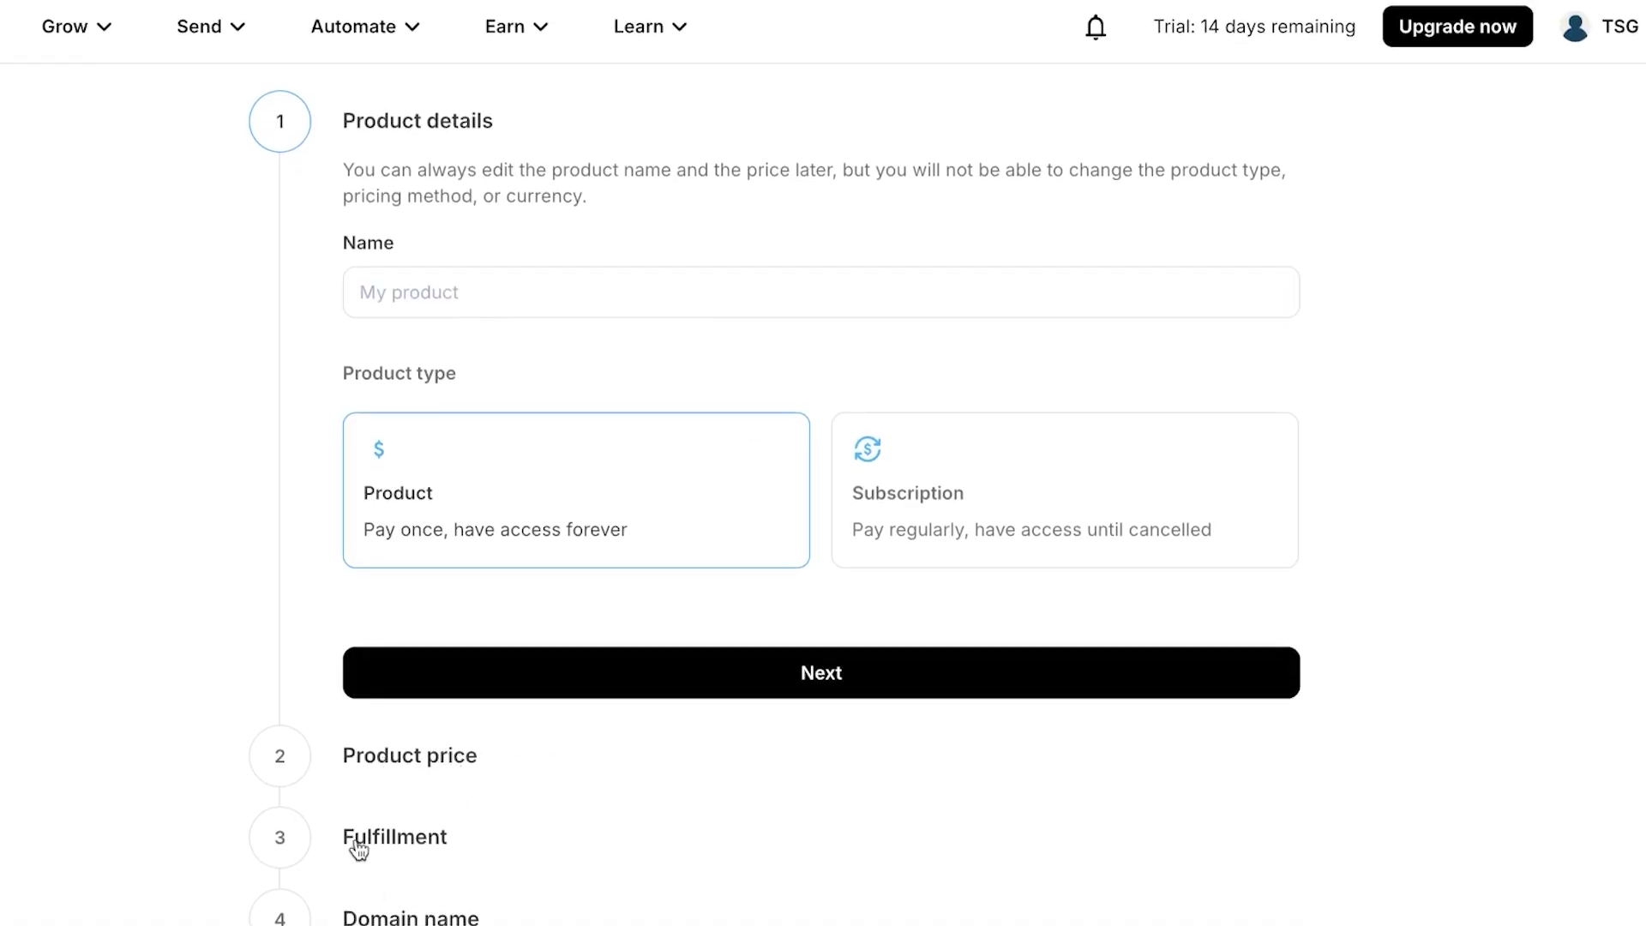
{"action": "left_click", "coordinate": [503, 296]}
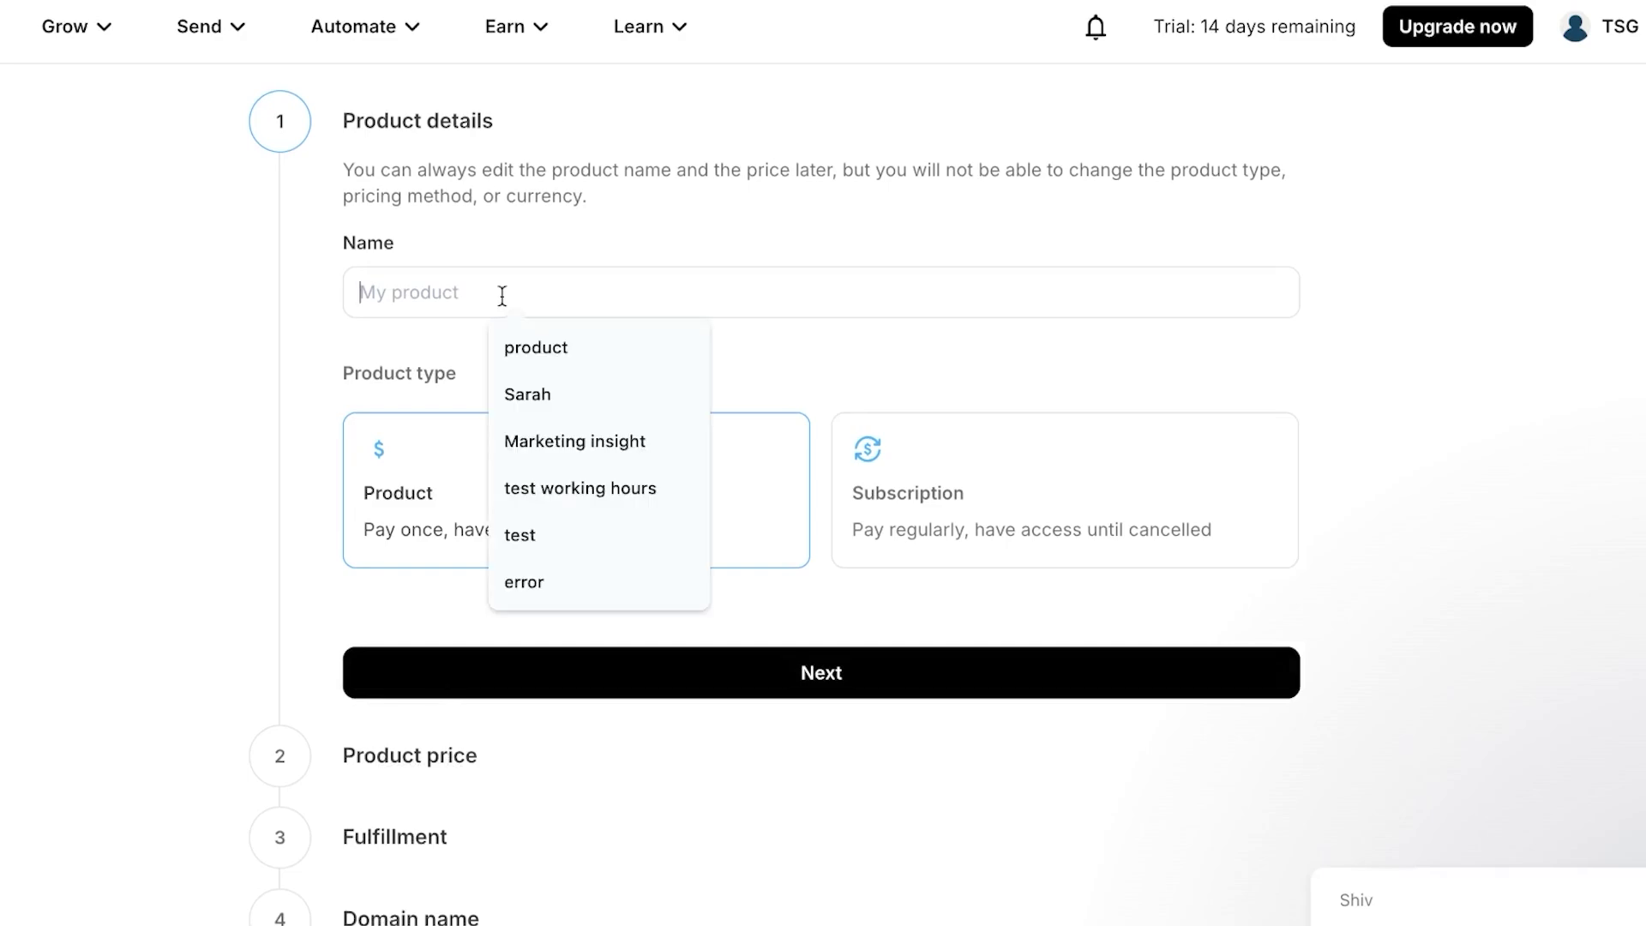
{"action": "left_click", "coordinate": [594, 439]}
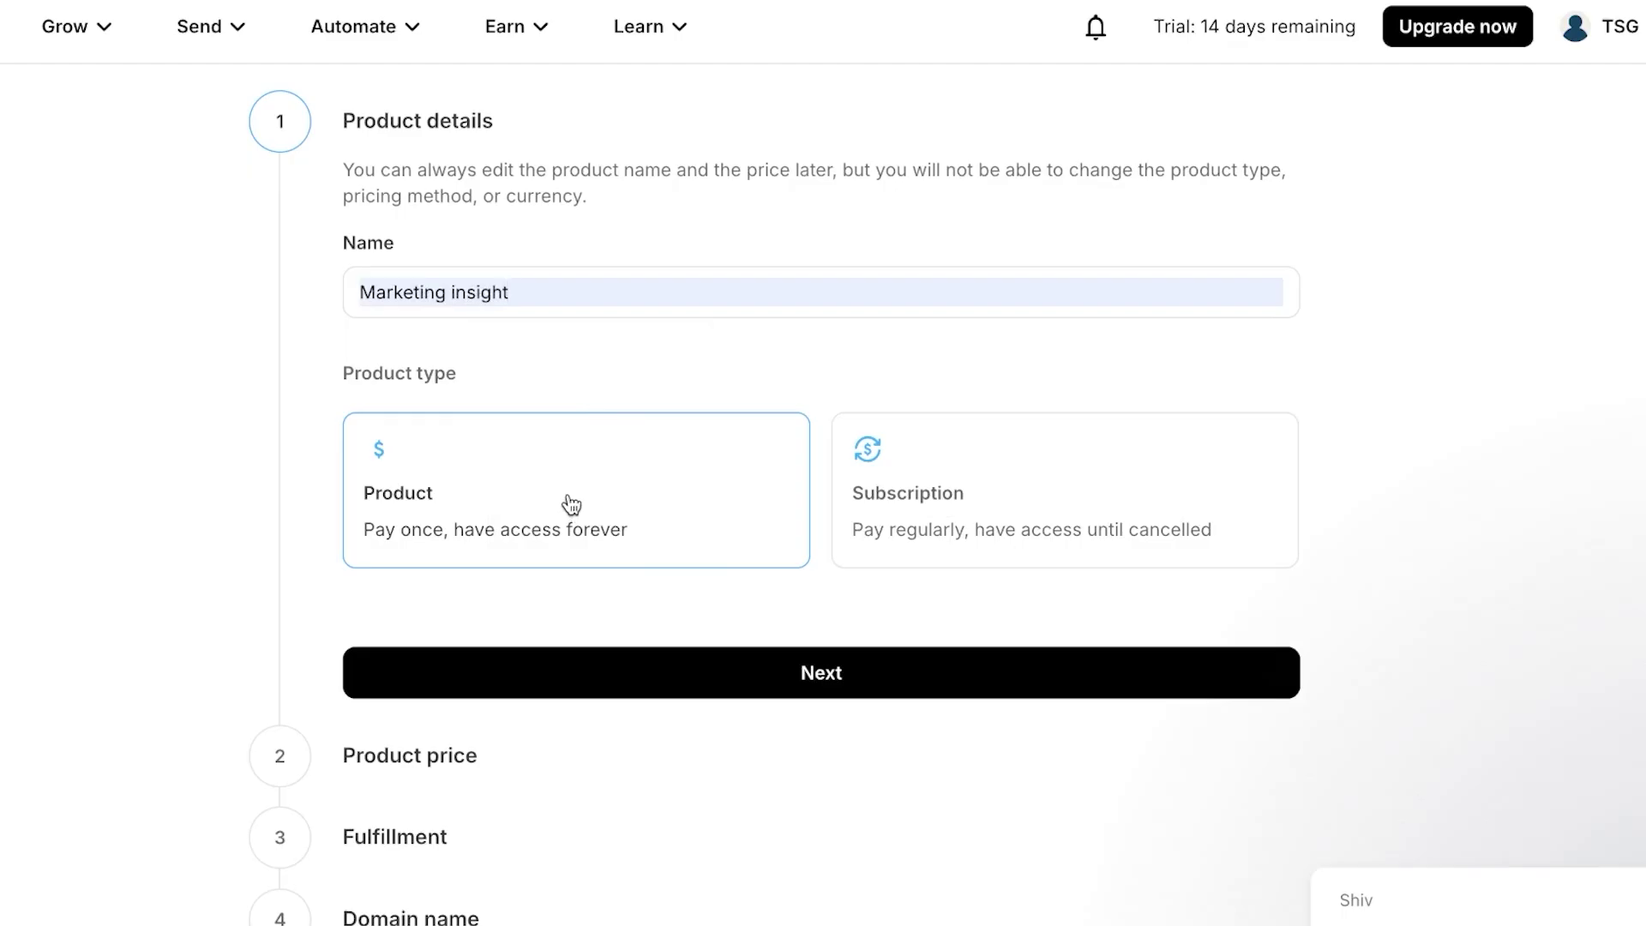
{"action": "left_click", "coordinate": [1044, 463]}
{"action": "left_click", "coordinate": [761, 671]}
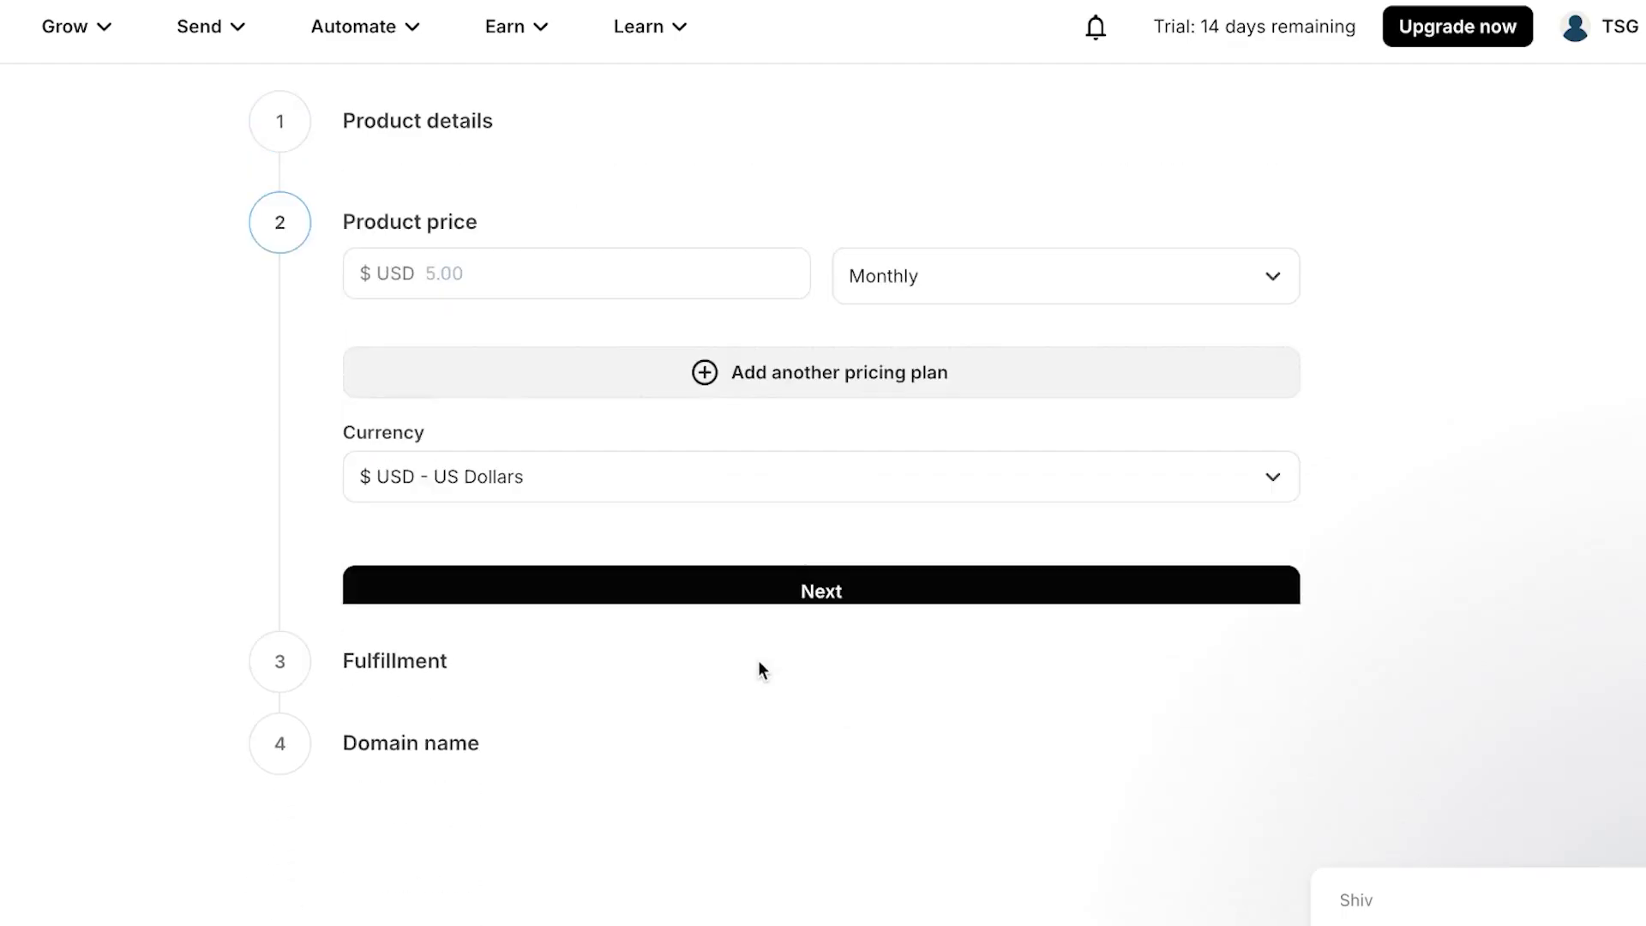
- Set the product price to $1000 billed Monthly
{"action": "left_click", "coordinate": [472, 249]}
{"action": "type", "text": "1"}
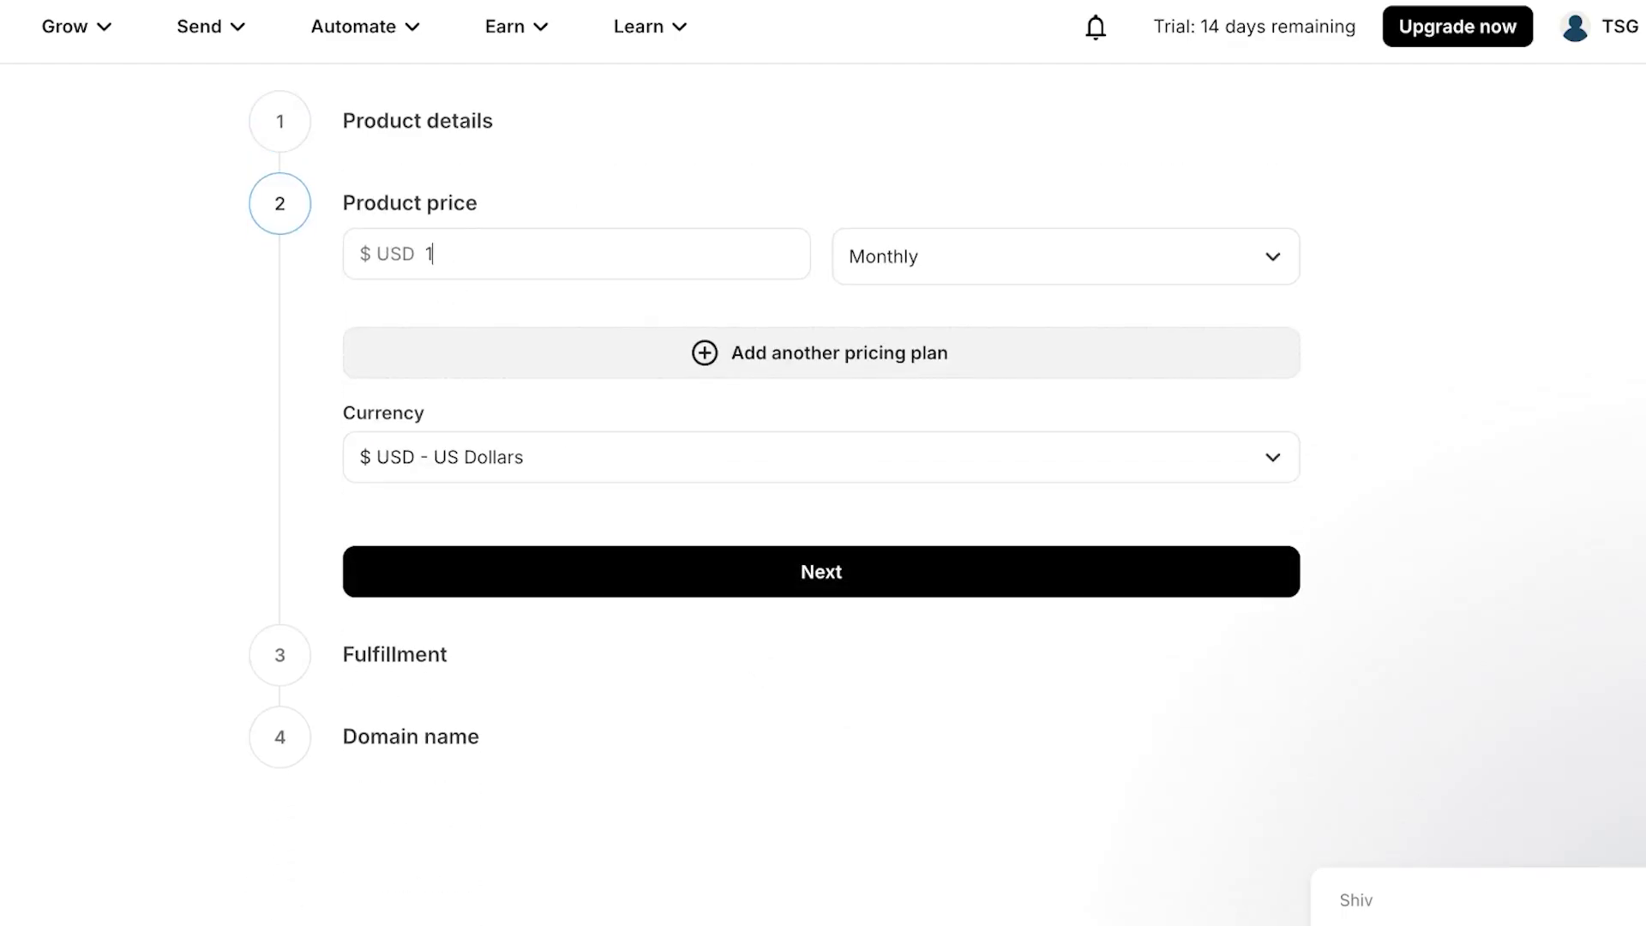
{"action": "type", "text": "000"}
{"action": "left_click", "coordinate": [921, 259]}
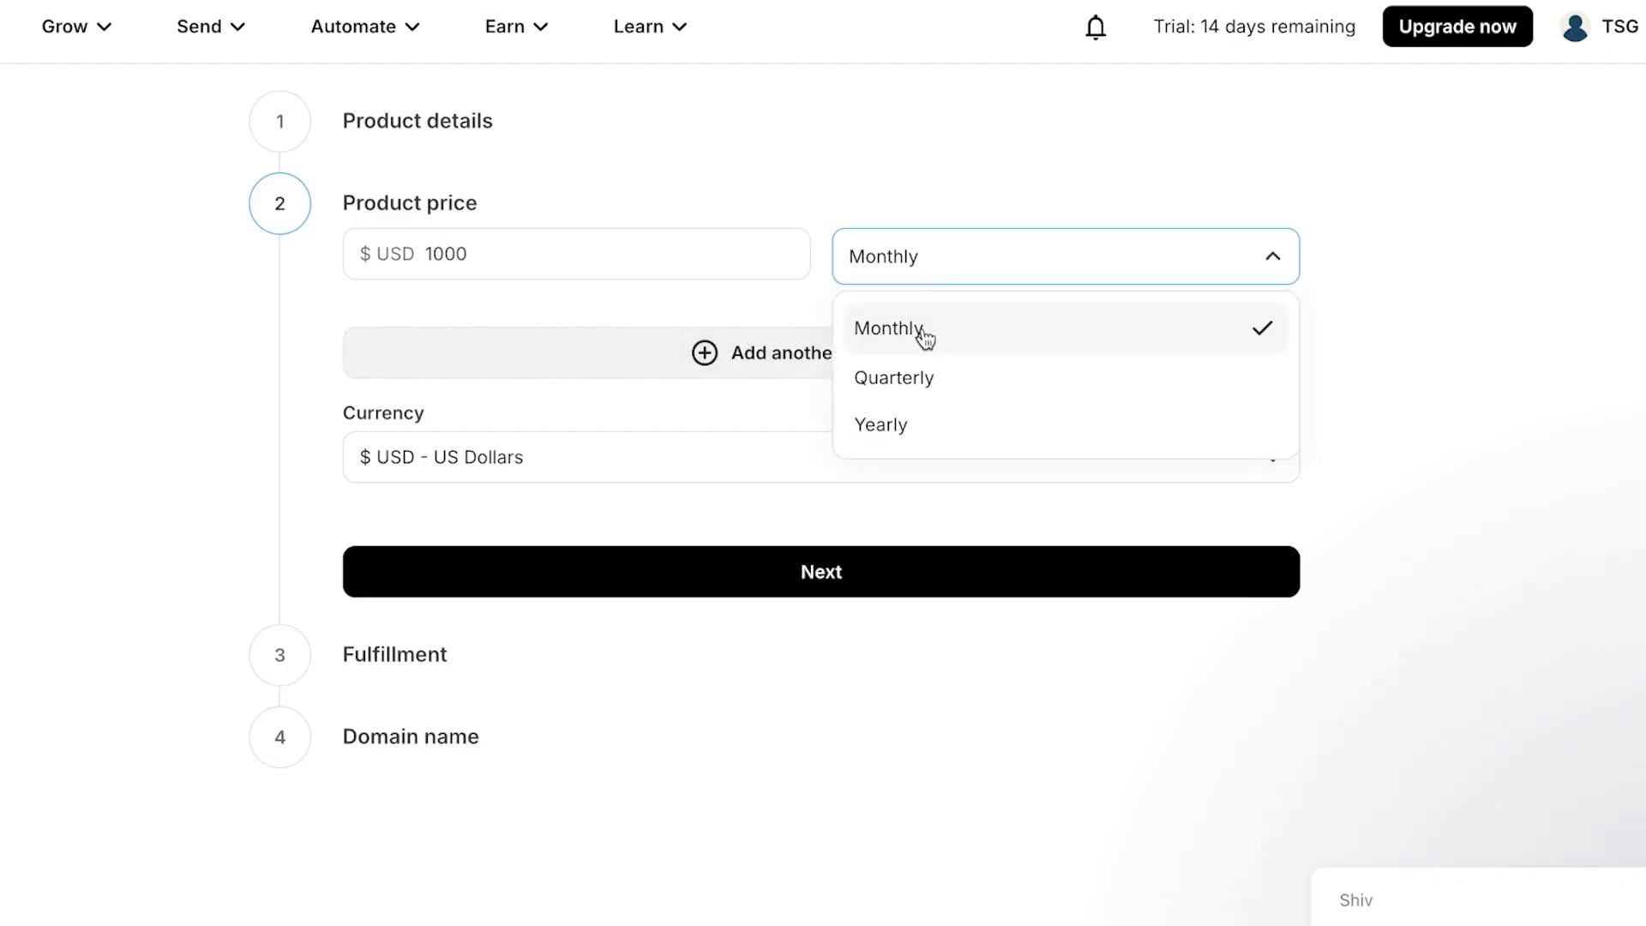
{"action": "left_click", "coordinate": [924, 337]}
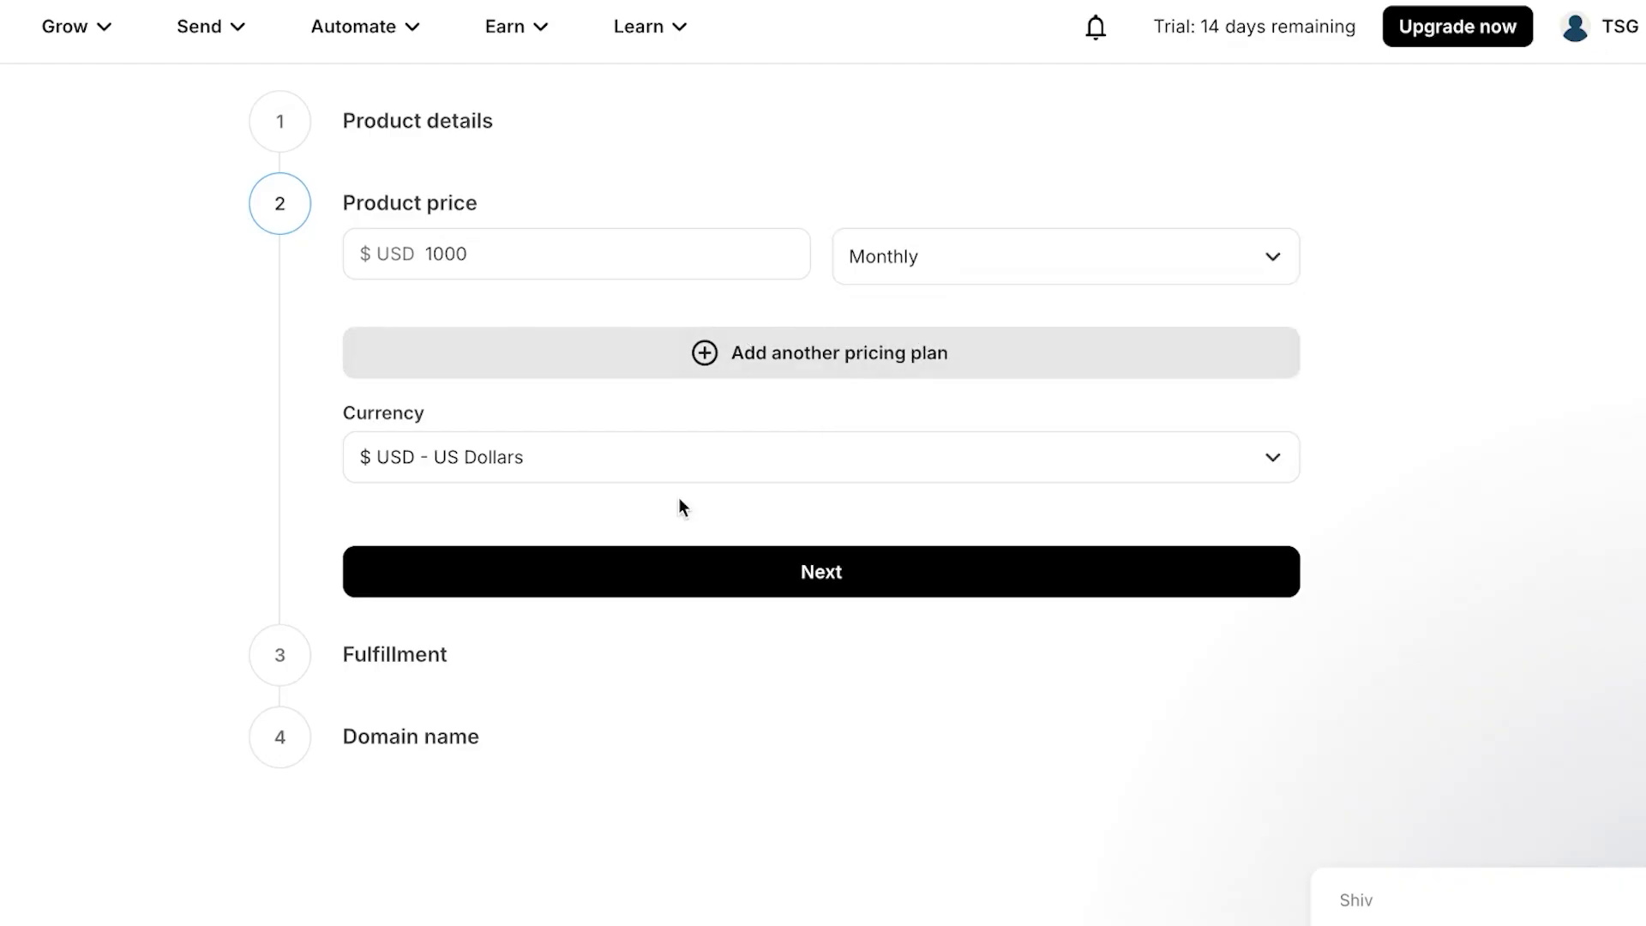
{"action": "left_click", "coordinate": [737, 573]}
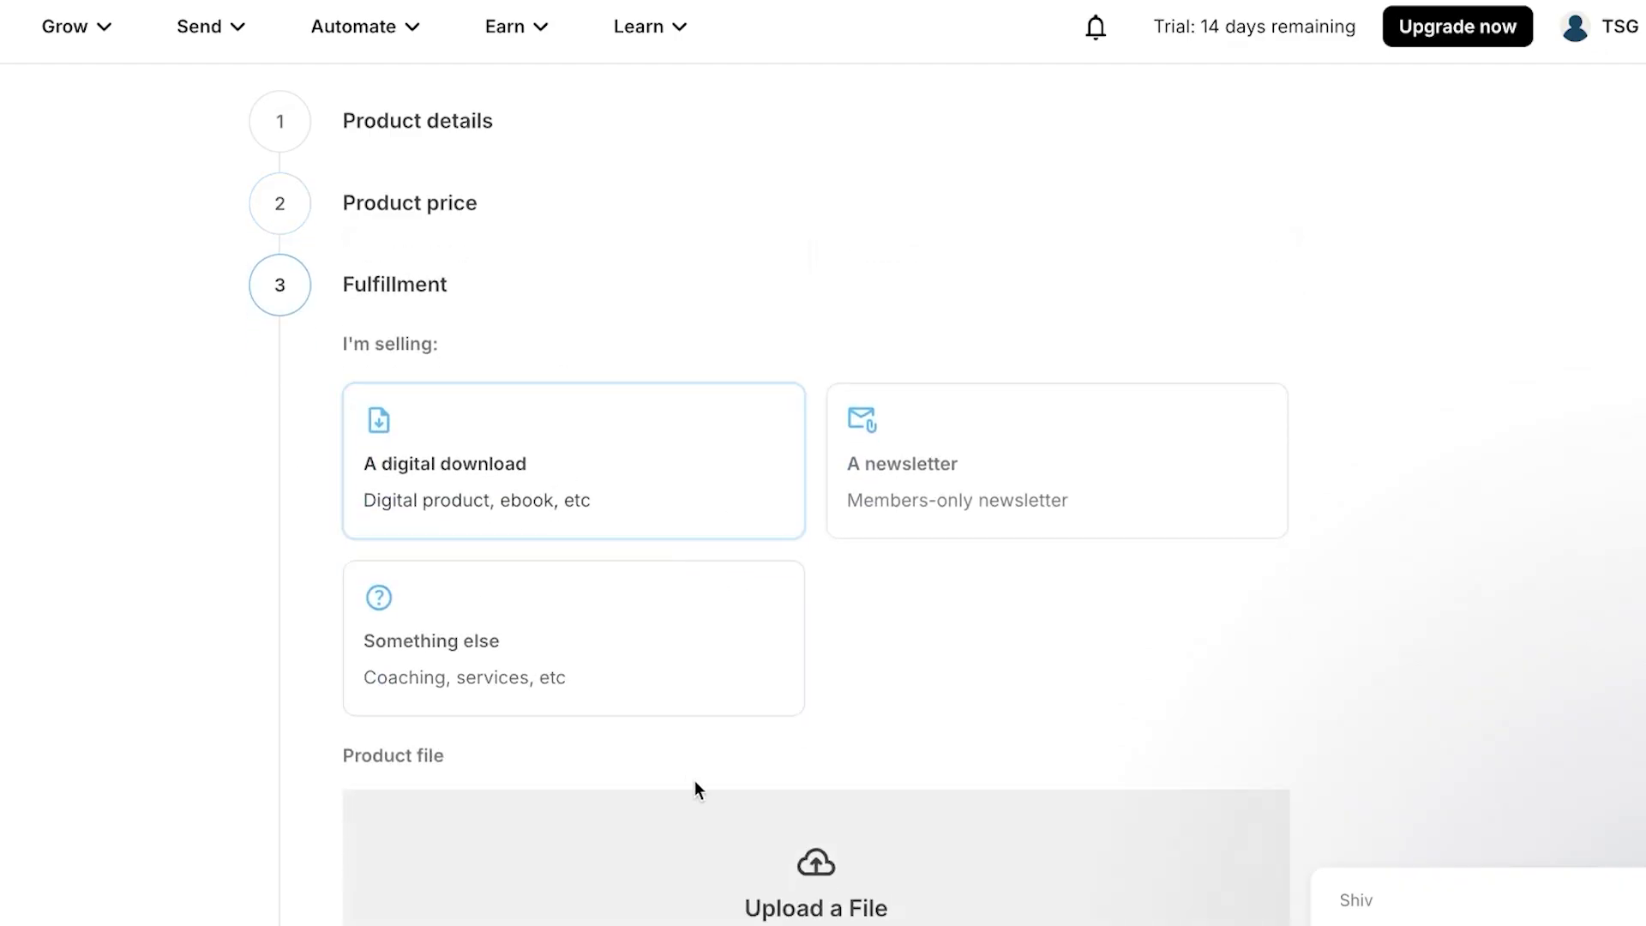
- Sell it as a members-only newsletter and review the page URL marketing-insight
{"action": "scroll", "coordinate": [694, 781], "scroll_direction": "down", "scroll_amount": 3}
{"action": "left_click", "coordinate": [1091, 323]}
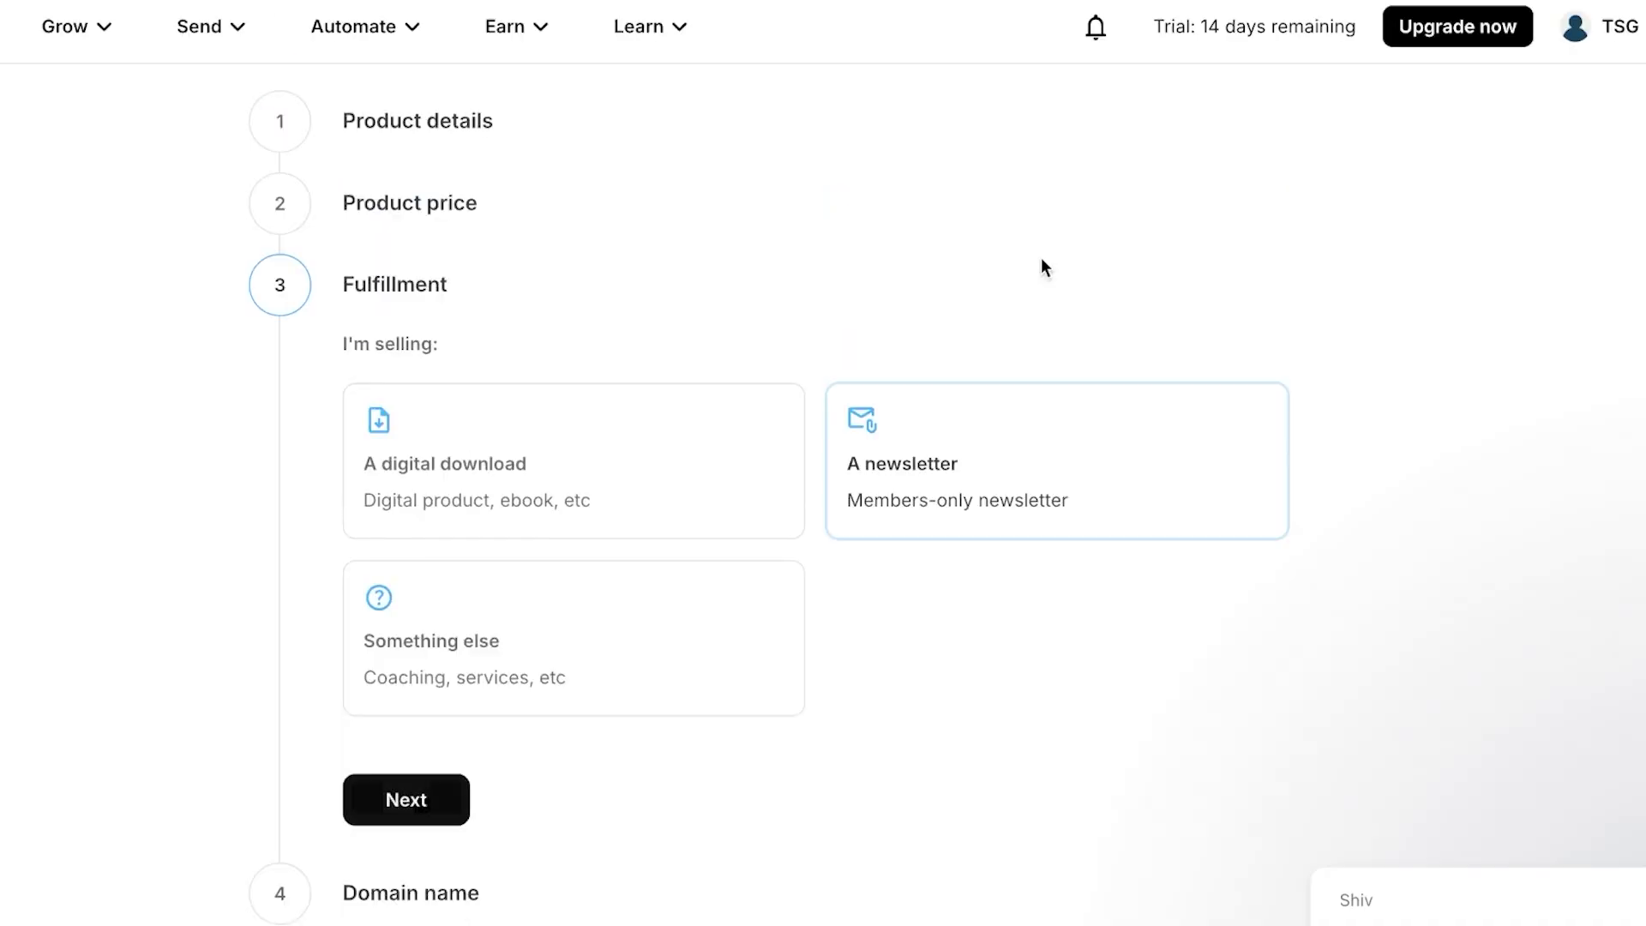
{"action": "left_click", "coordinate": [406, 800]}
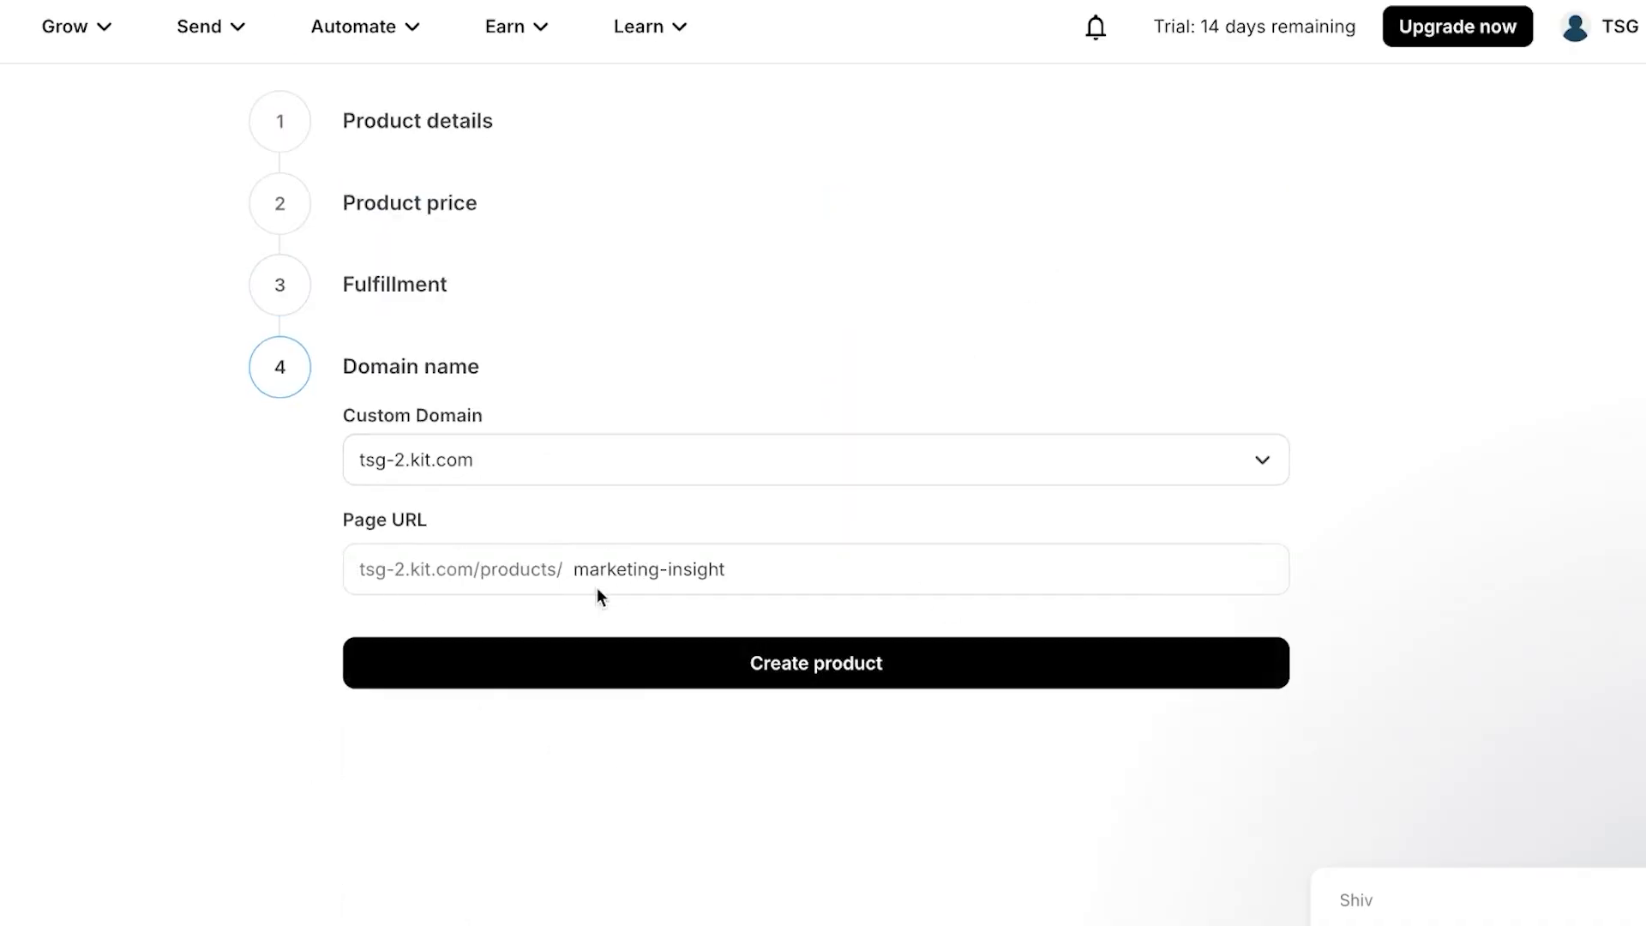
{"action": "left_click_drag", "start_coordinate": [361, 569], "coordinate": [442, 562]}
{"action": "left_click", "coordinate": [692, 286]}
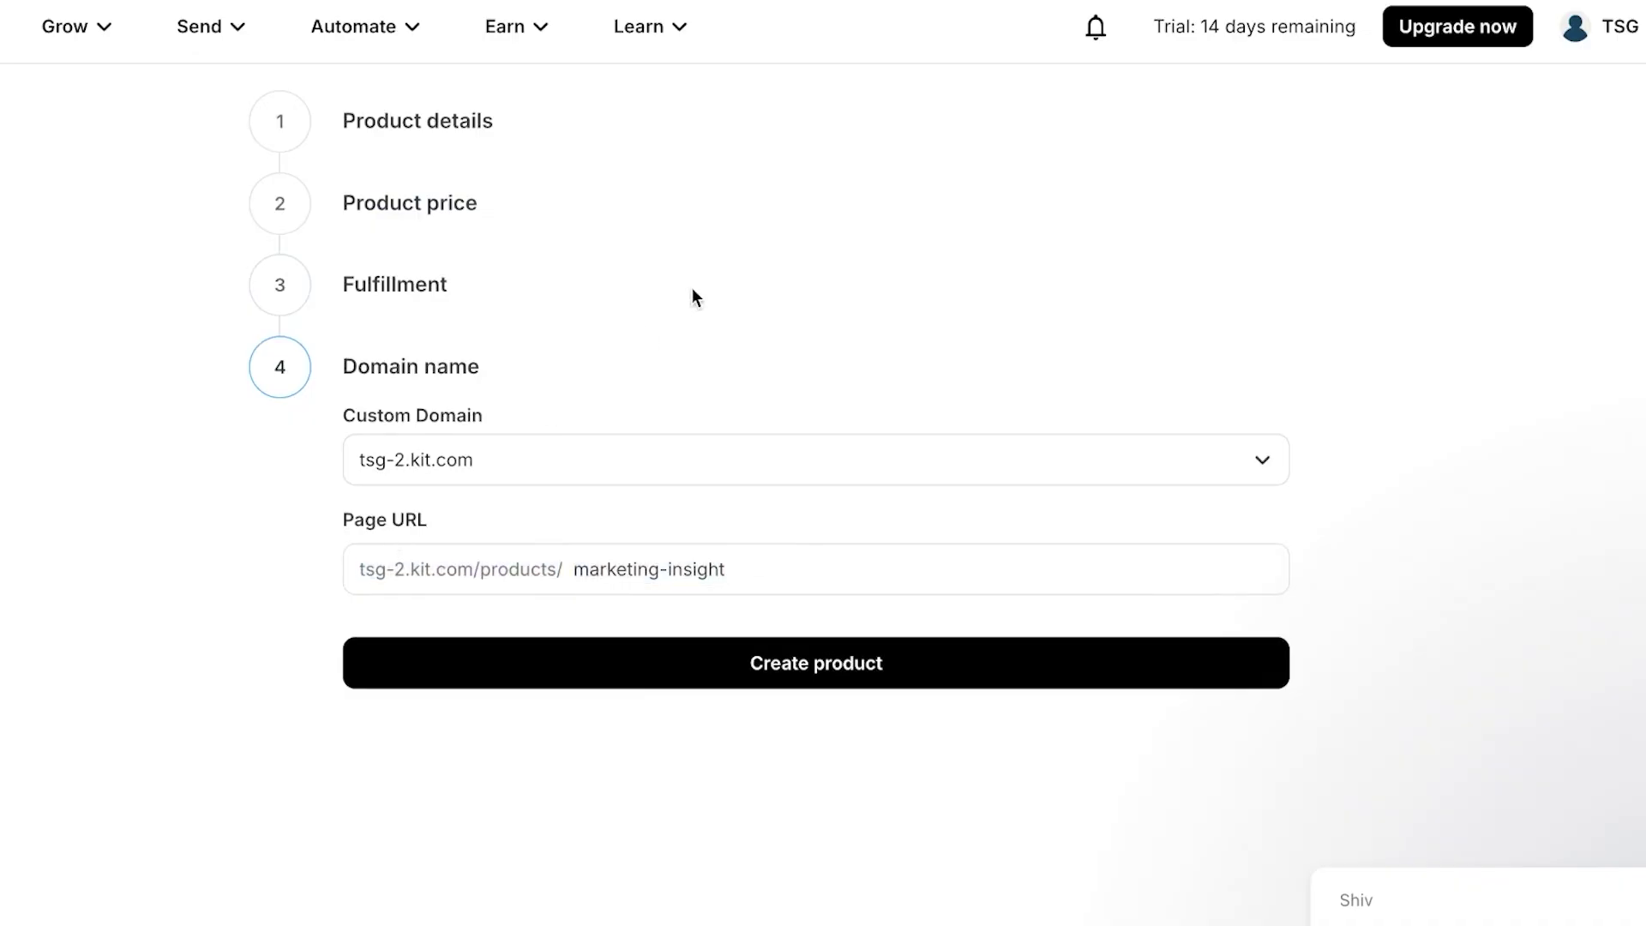
{"action": "left_click", "coordinate": [828, 668]}
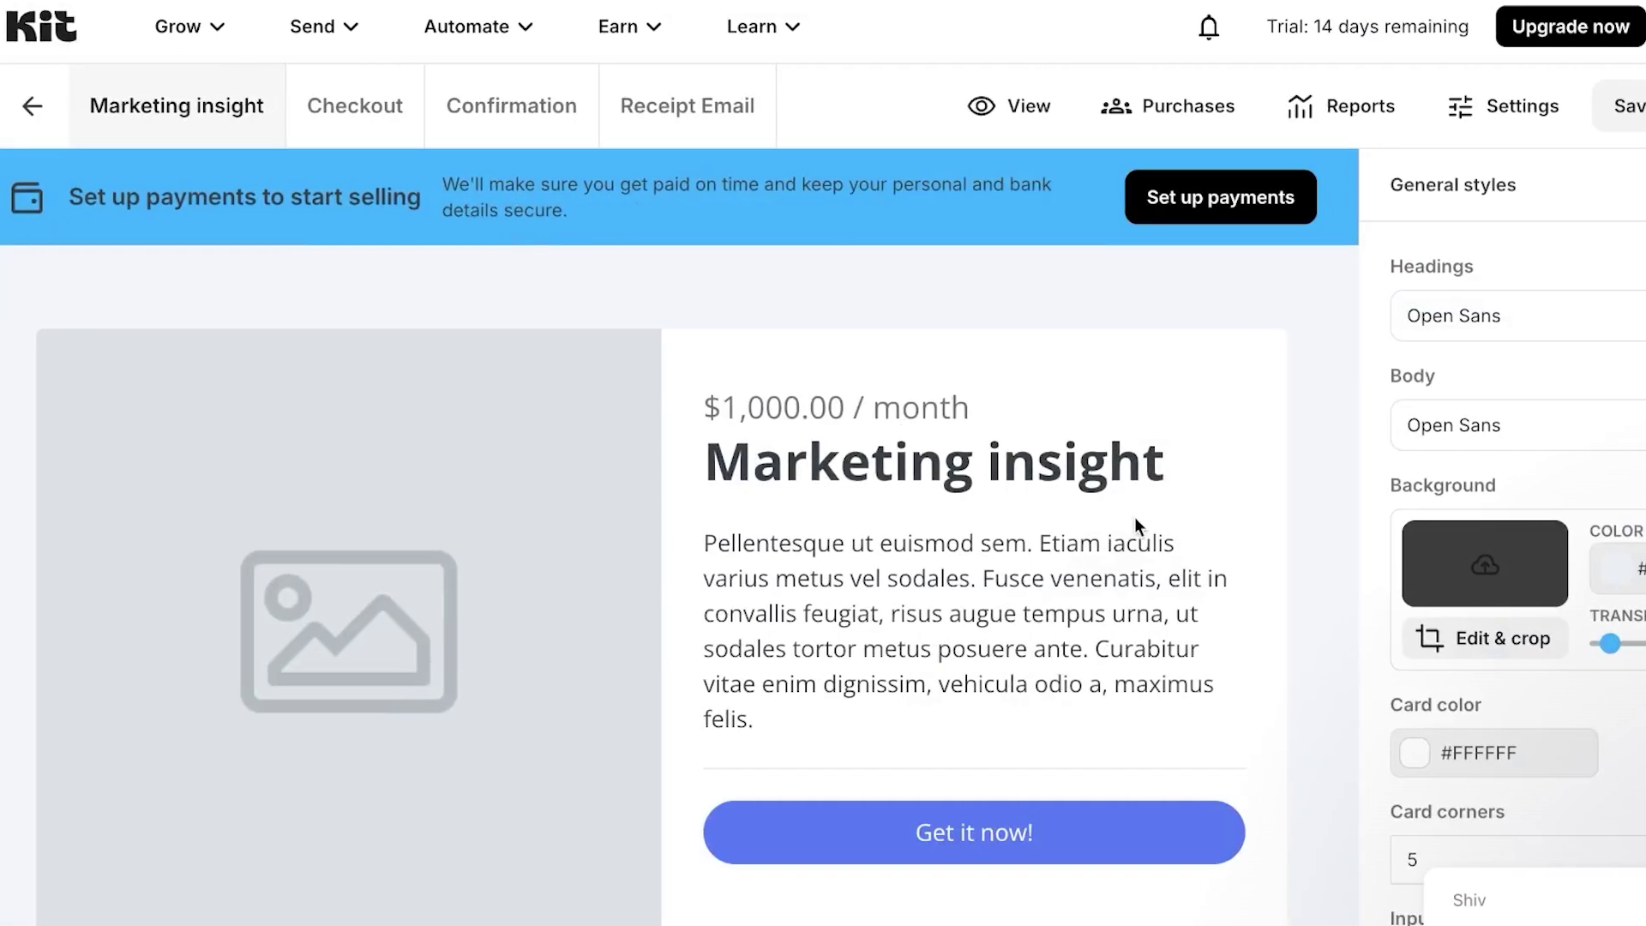
{"action": "scroll", "coordinate": [969, 590], "scroll_direction": "down", "scroll_amount": 3}
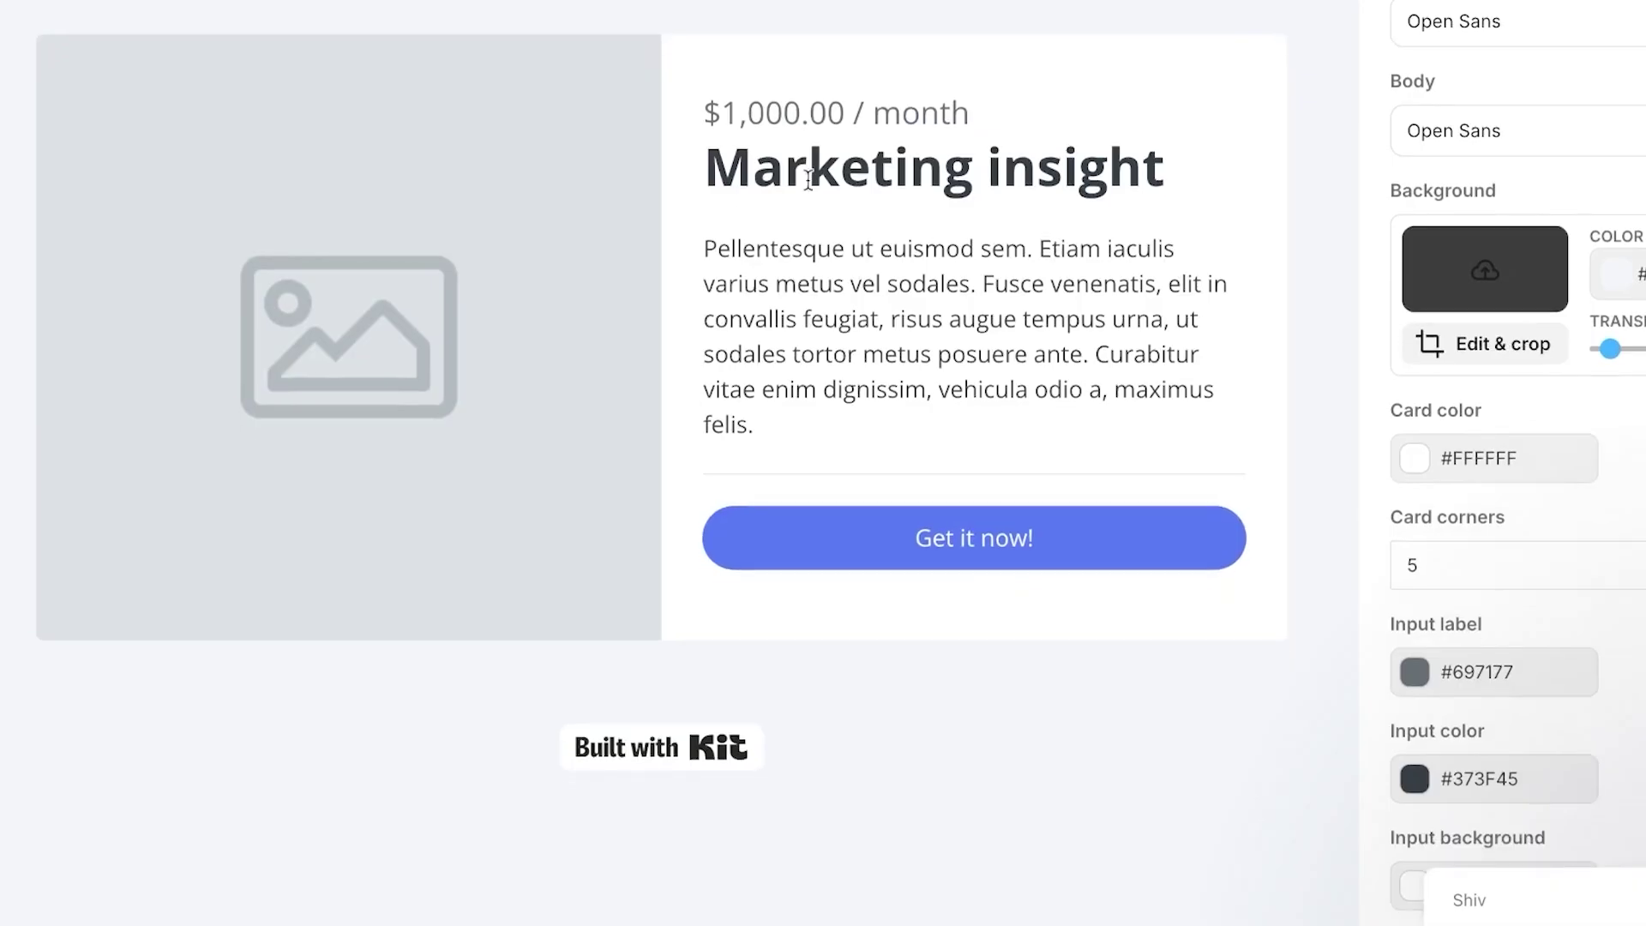
{"action": "scroll", "coordinate": [943, 498], "scroll_direction": "up", "scroll_amount": 3}
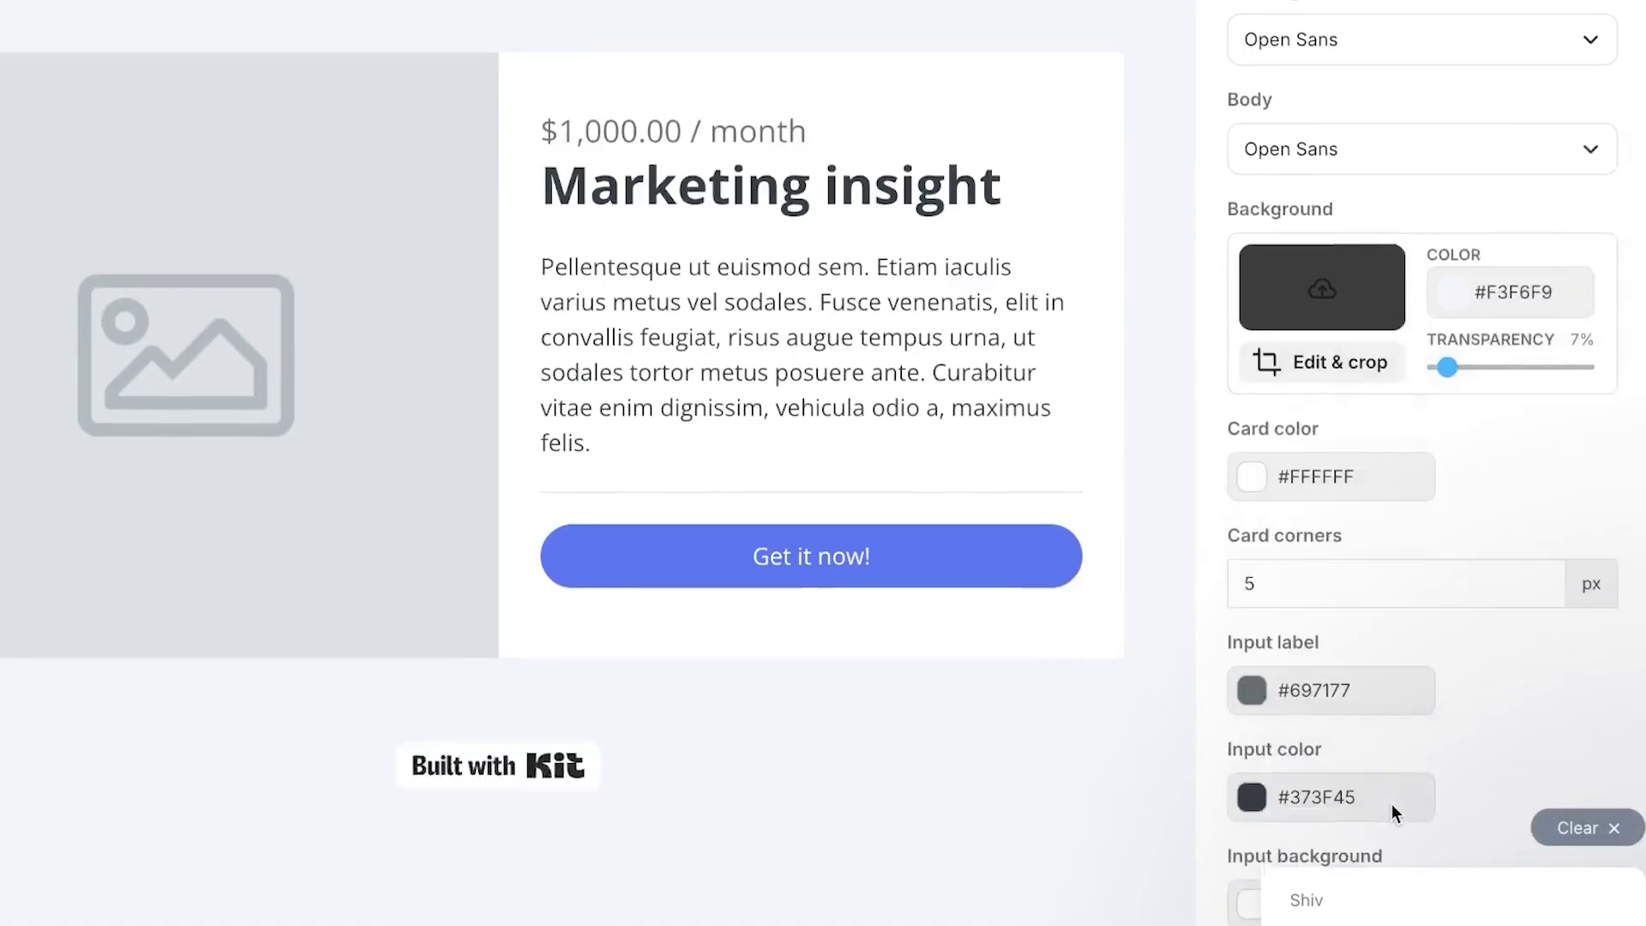
{"action": "scroll", "coordinate": [1392, 804], "scroll_direction": "down", "scroll_amount": 3}
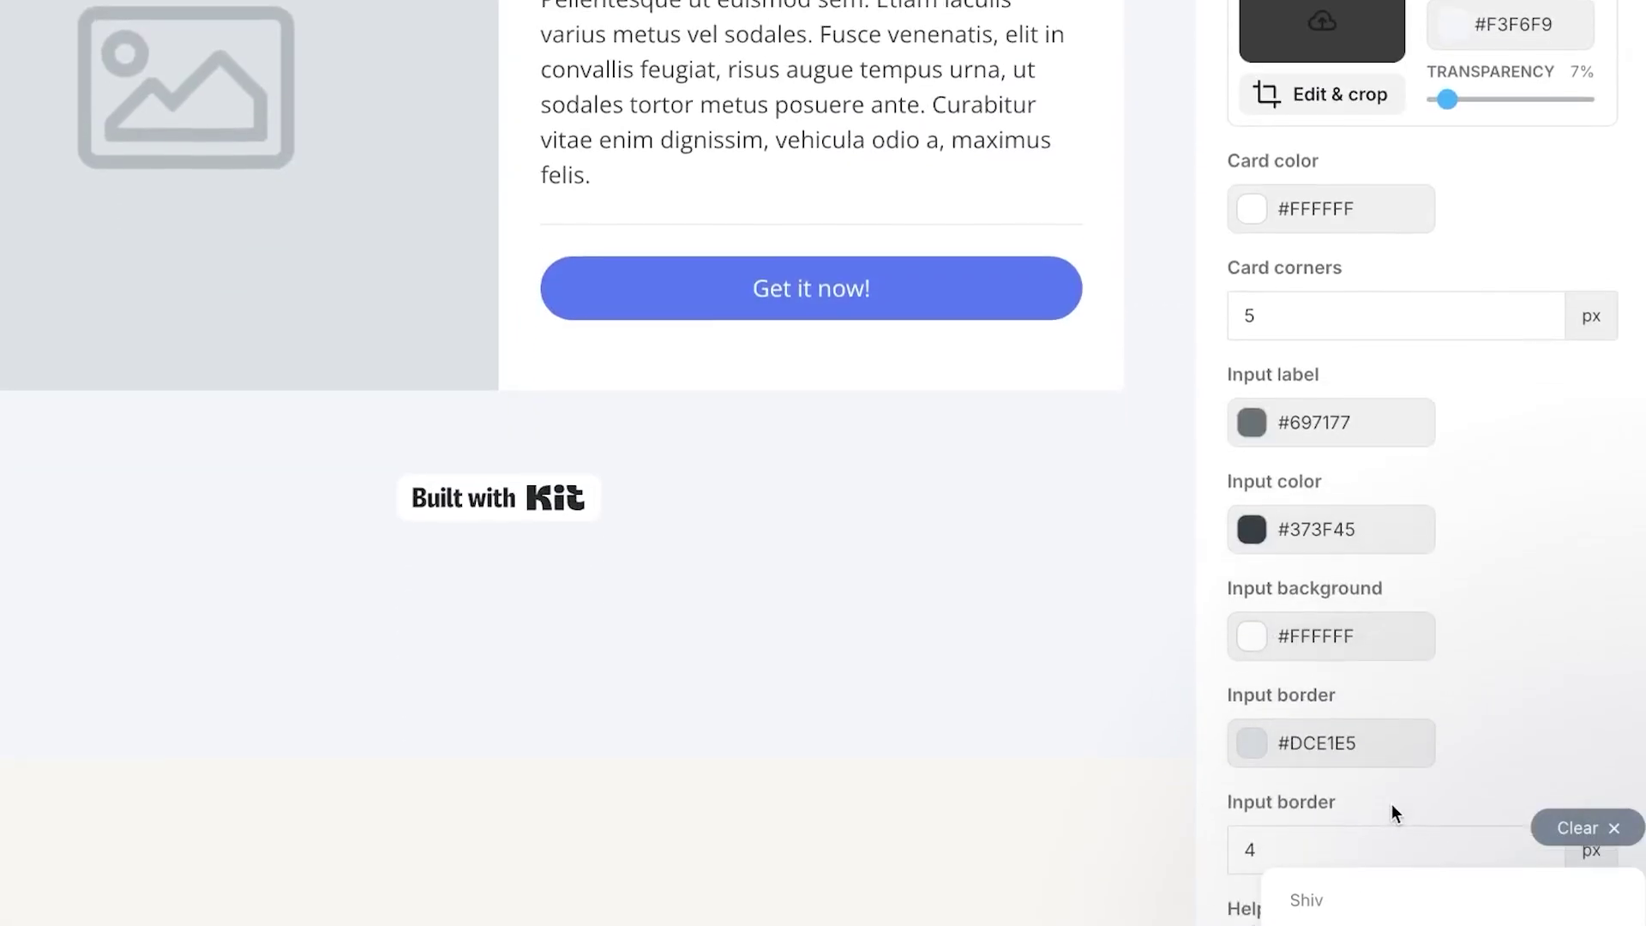
{"action": "scroll", "coordinate": [1375, 440], "scroll_direction": "up", "scroll_amount": 6}
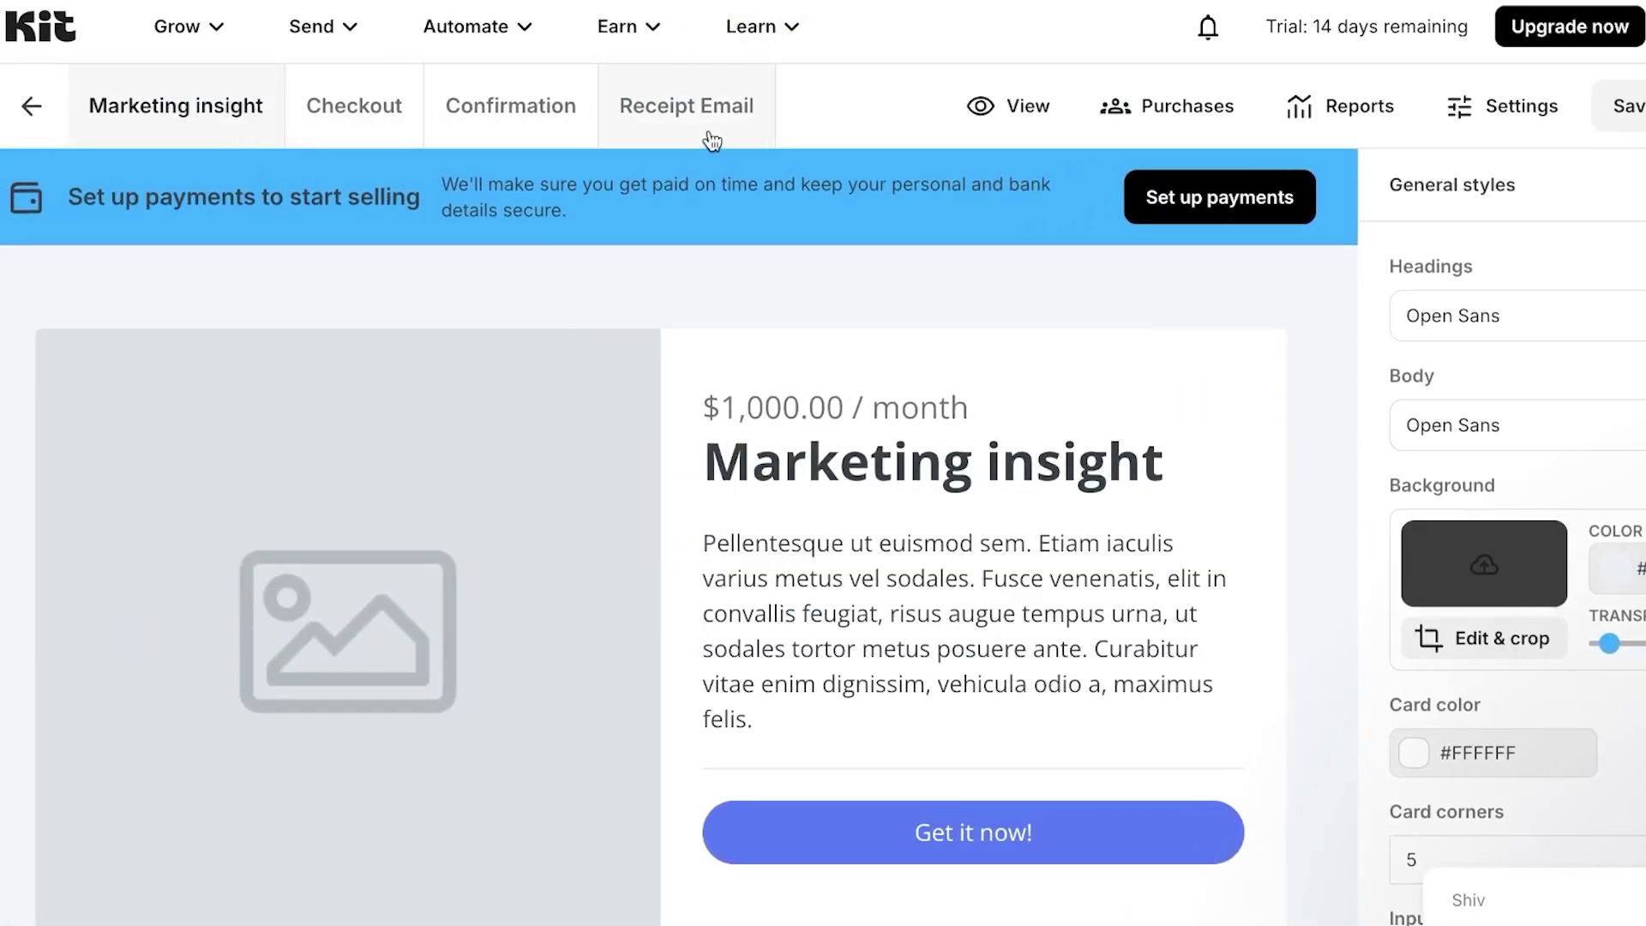
{"action": "left_click", "coordinate": [635, 29]}
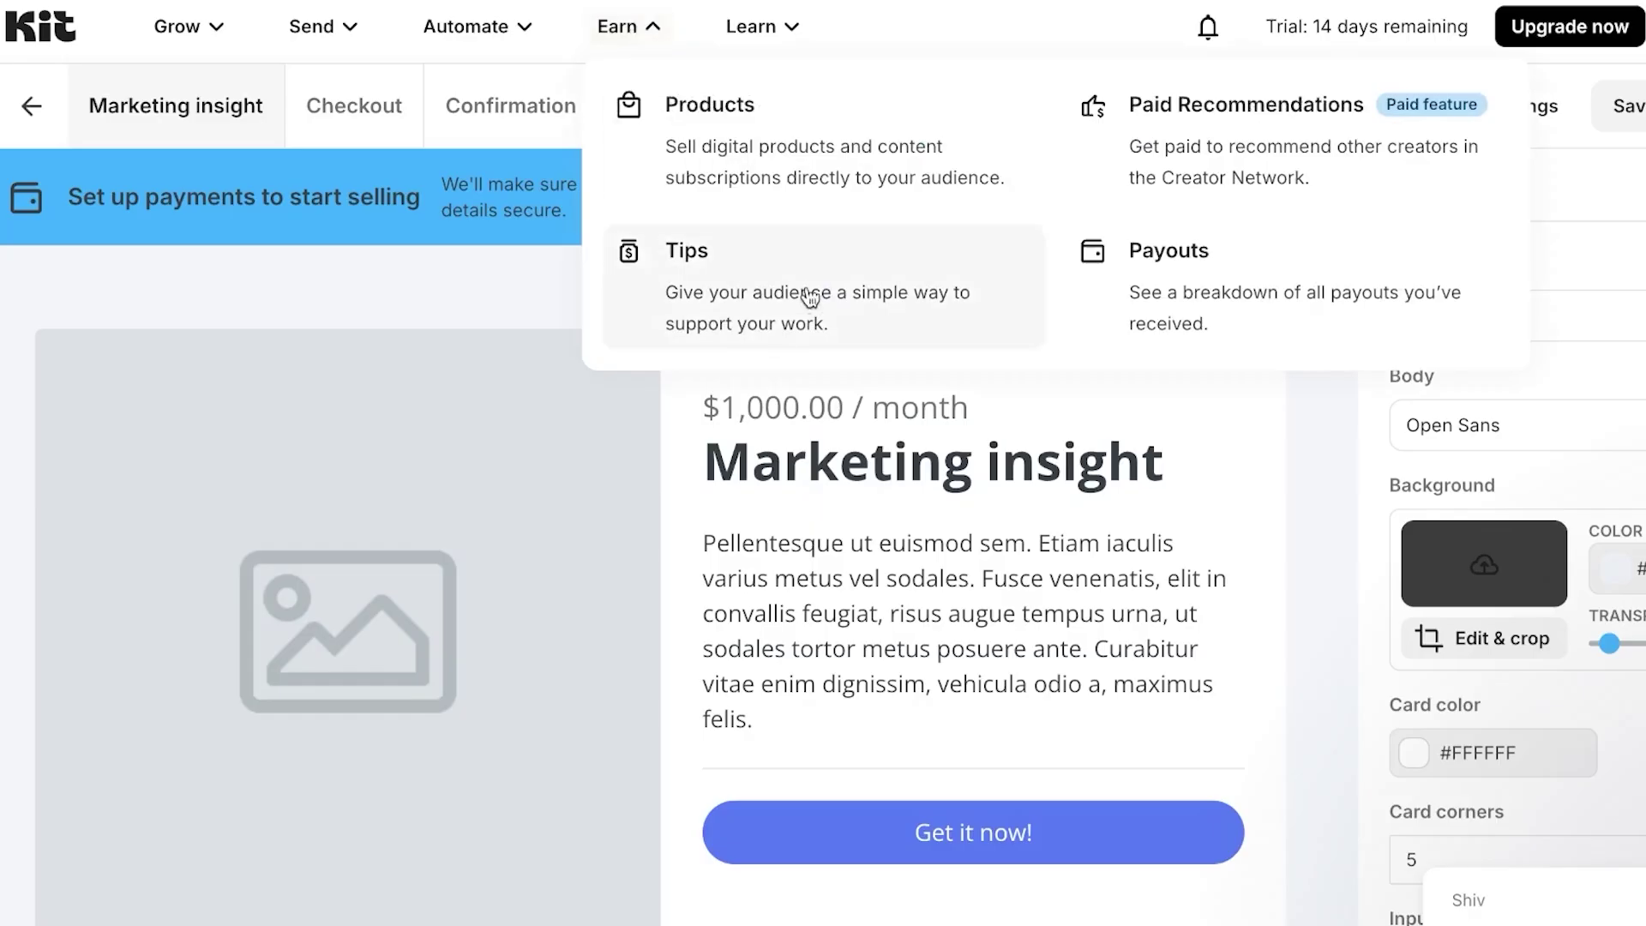
{"action": "left_click", "coordinate": [600, 441]}
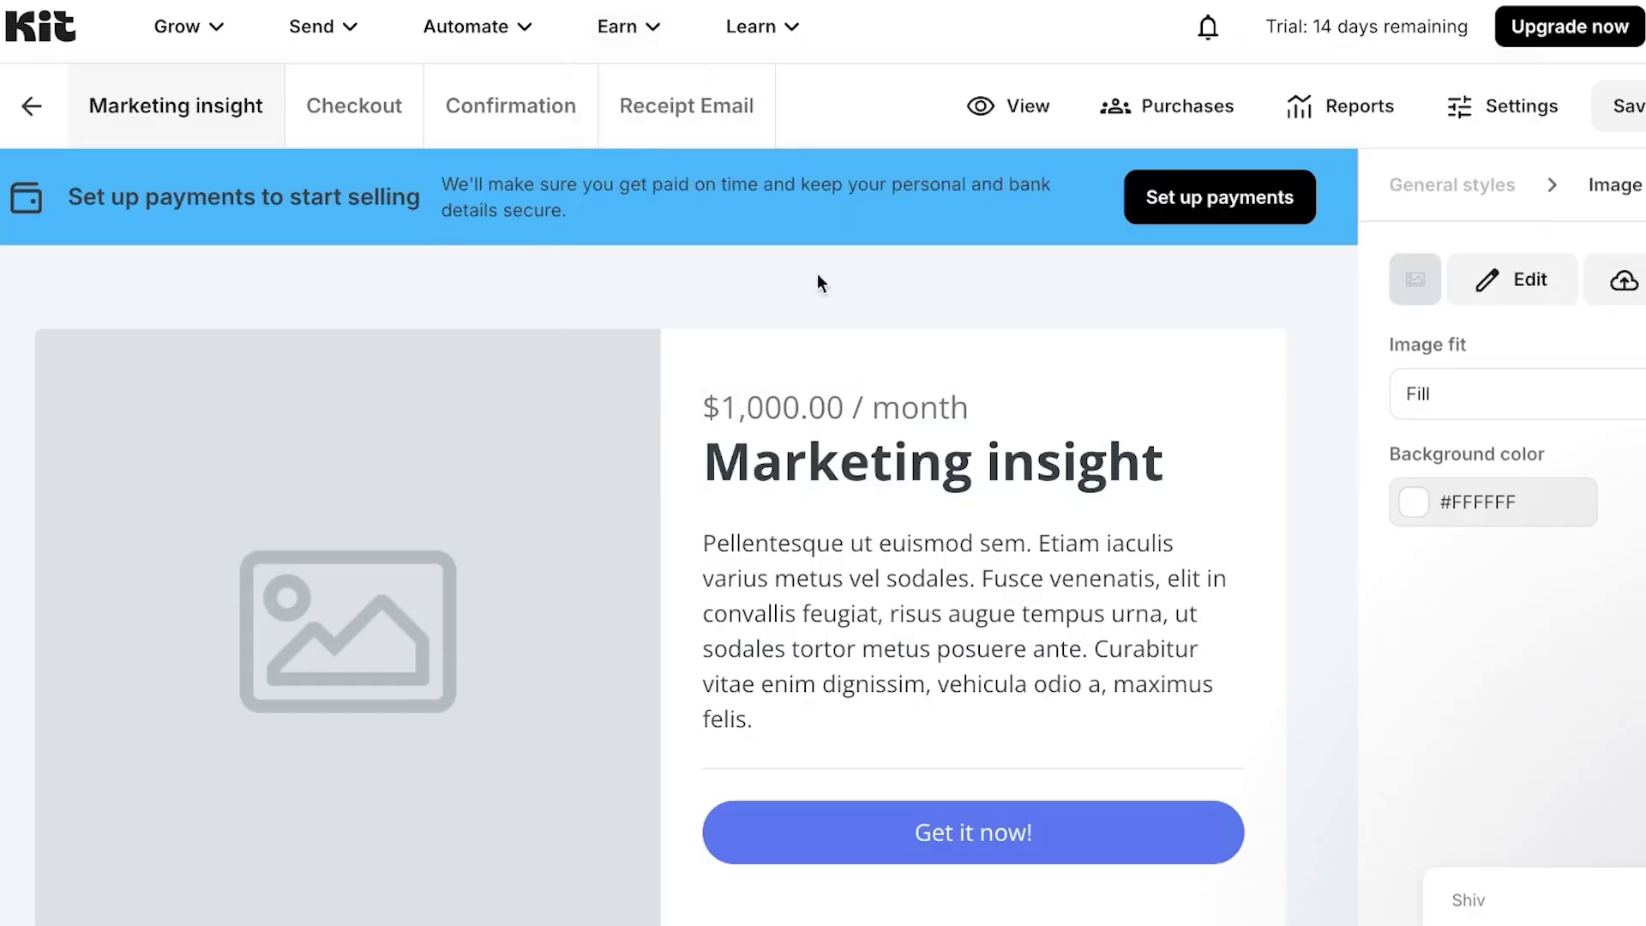
{"action": "left_click", "coordinate": [1221, 204]}
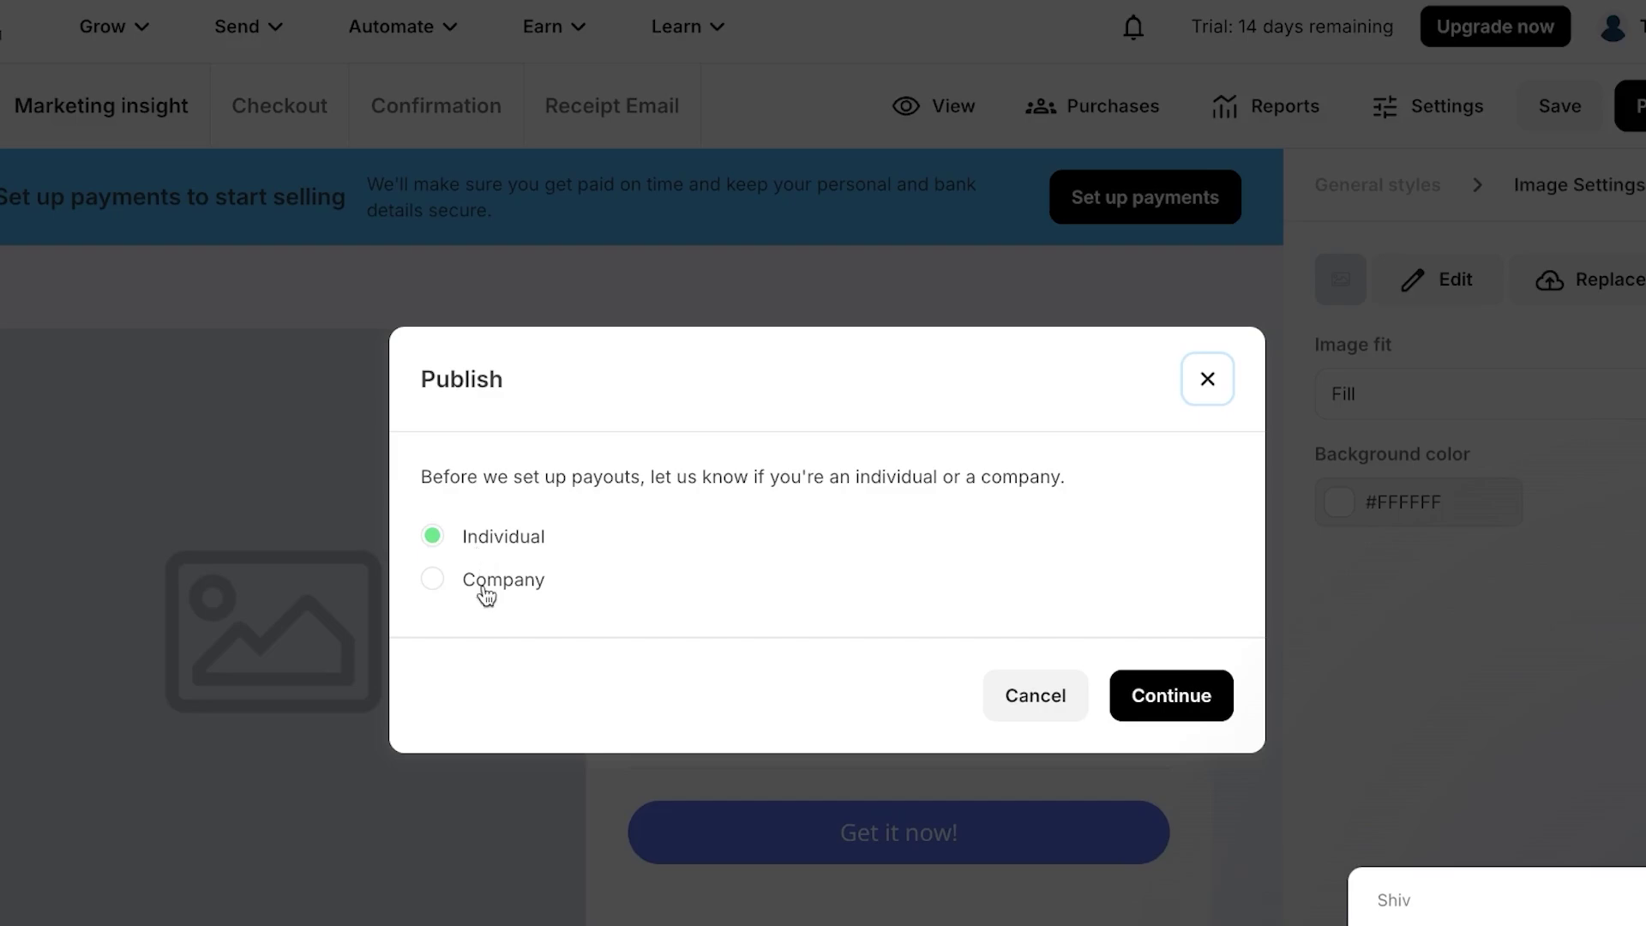
{"action": "left_click", "coordinate": [1201, 703]}
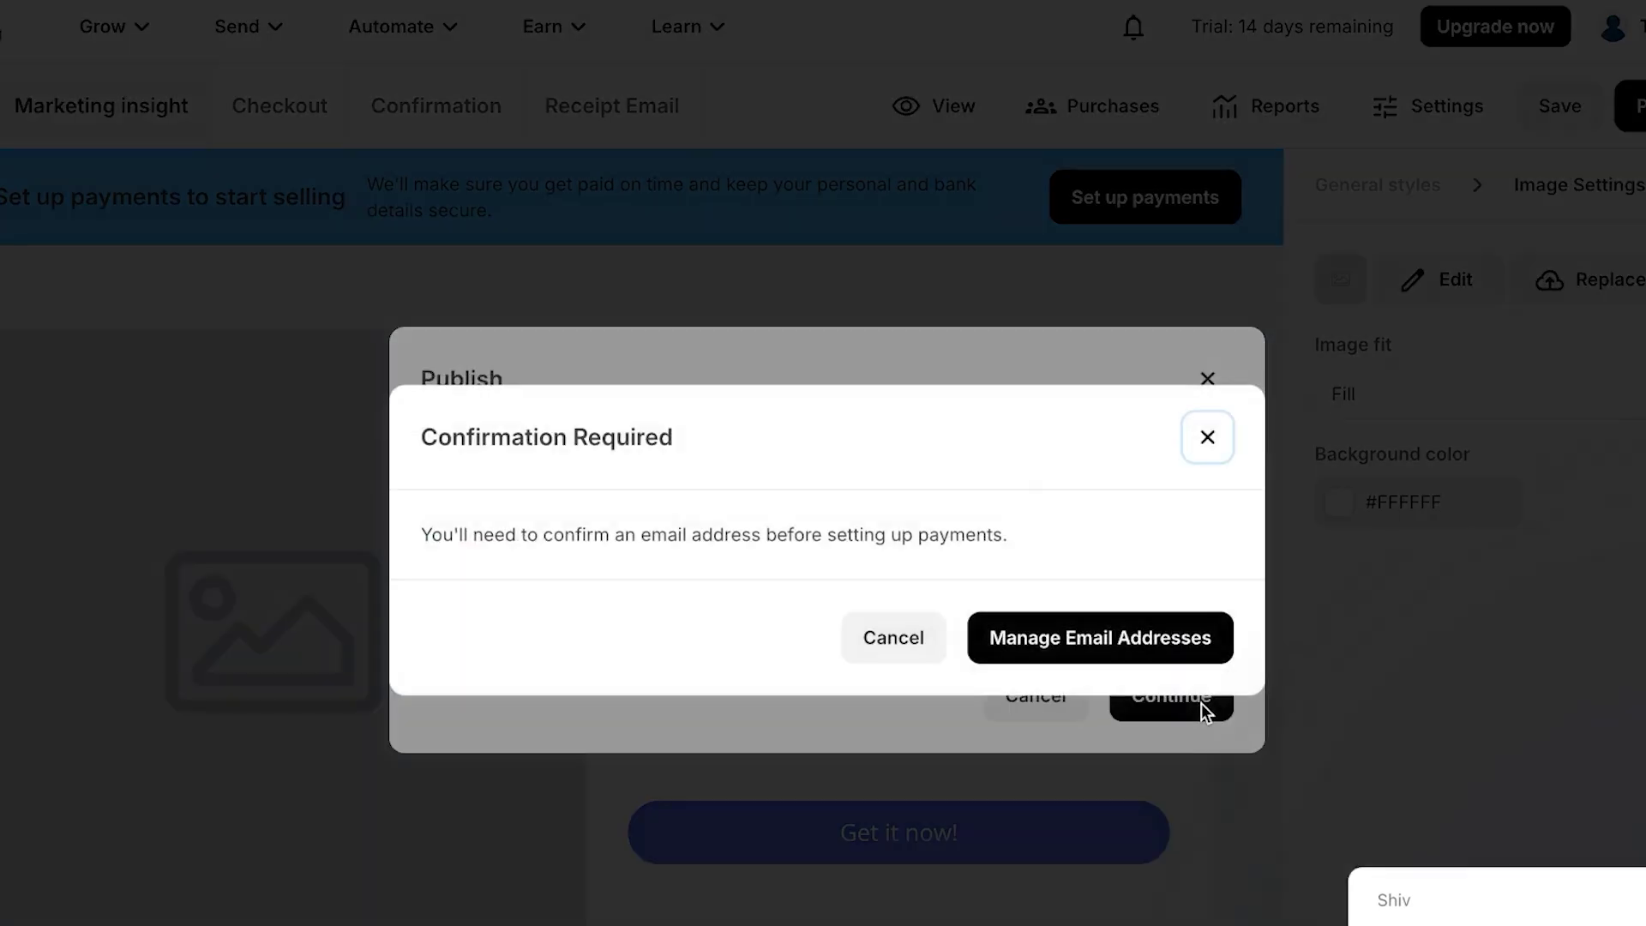
{"action": "left_click", "coordinate": [894, 637]}
- Close payment setup without publishing, then look through the Earn, Automate, Learn and Send menus
{"action": "left_click", "coordinate": [1208, 378]}
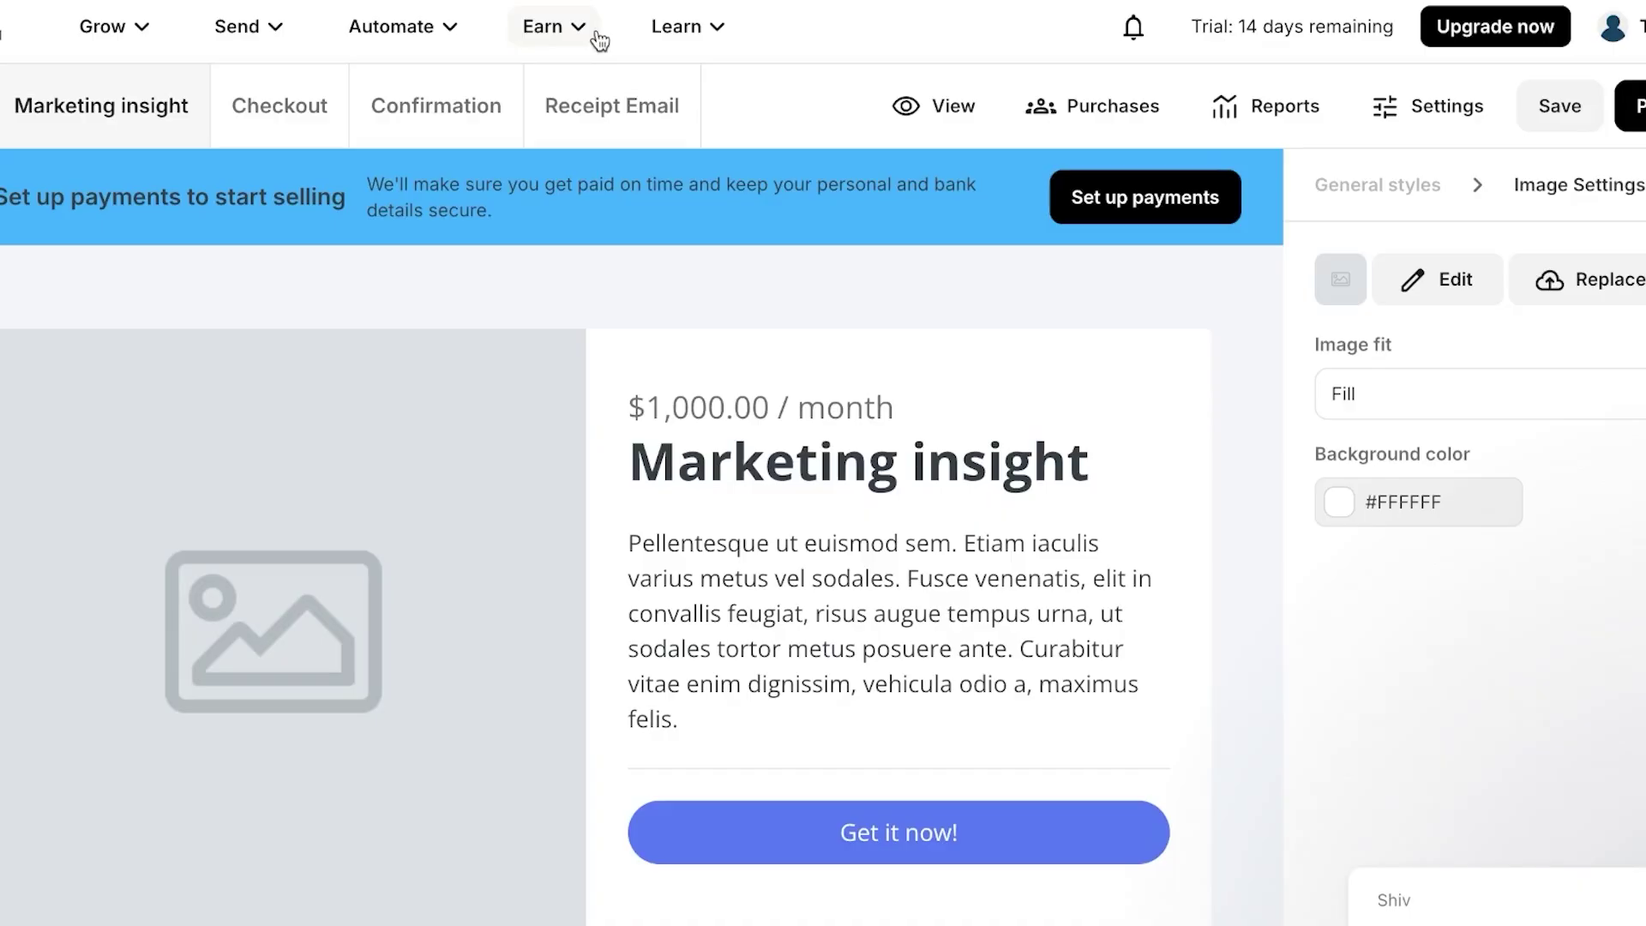
{"action": "left_click", "coordinate": [599, 40]}
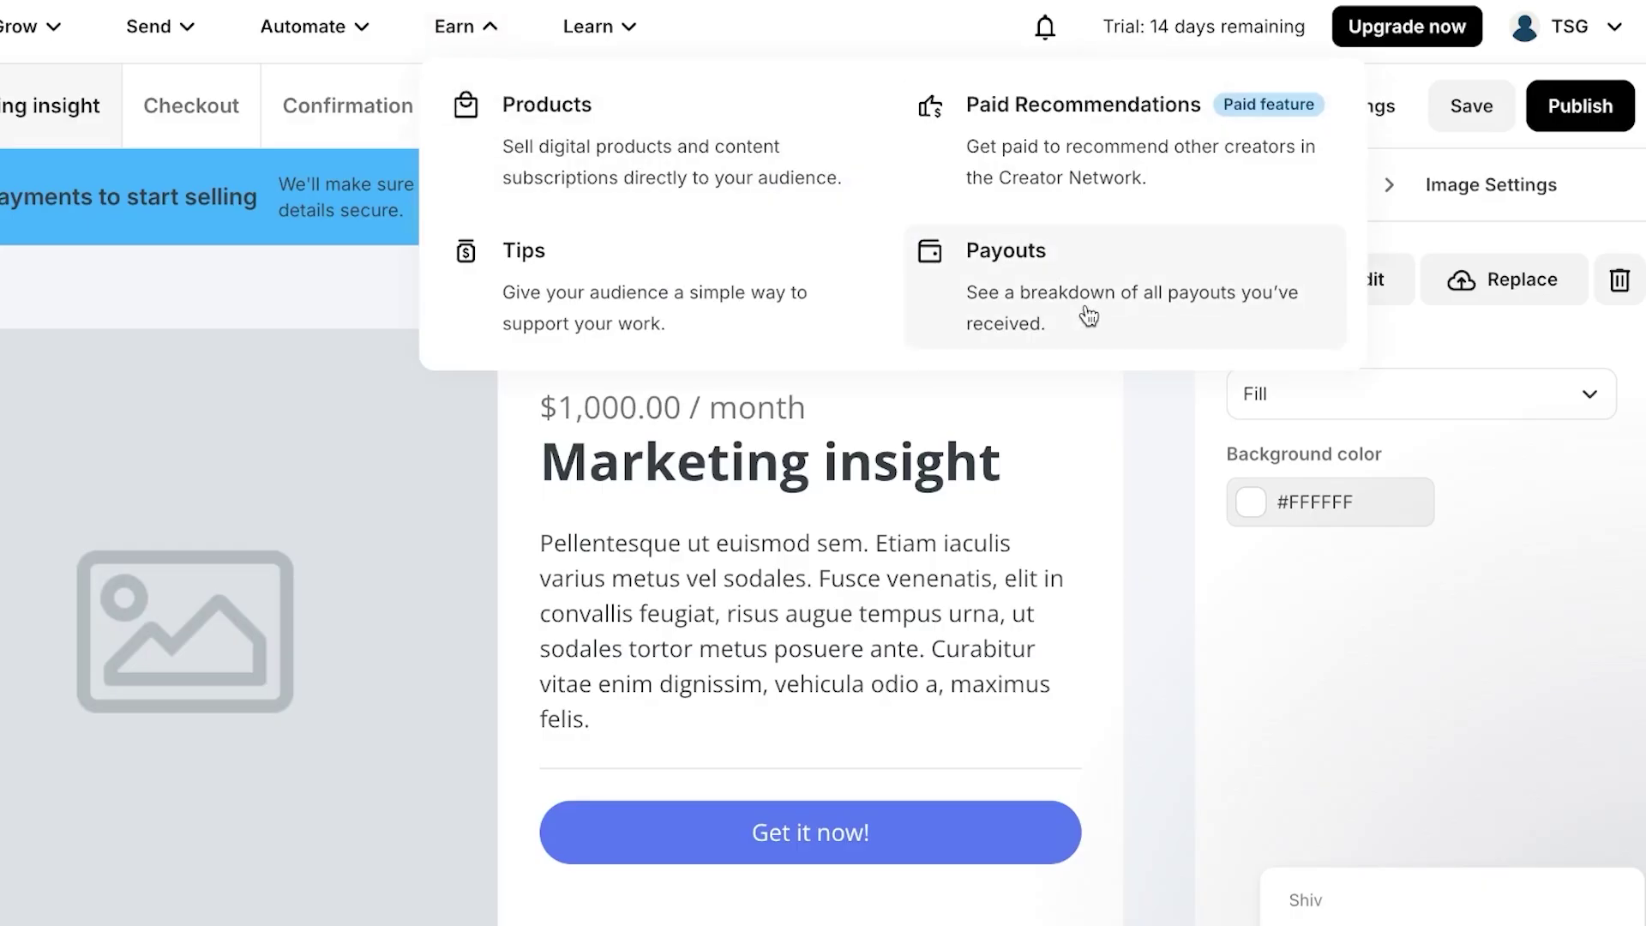
{"action": "left_click", "coordinate": [361, 43]}
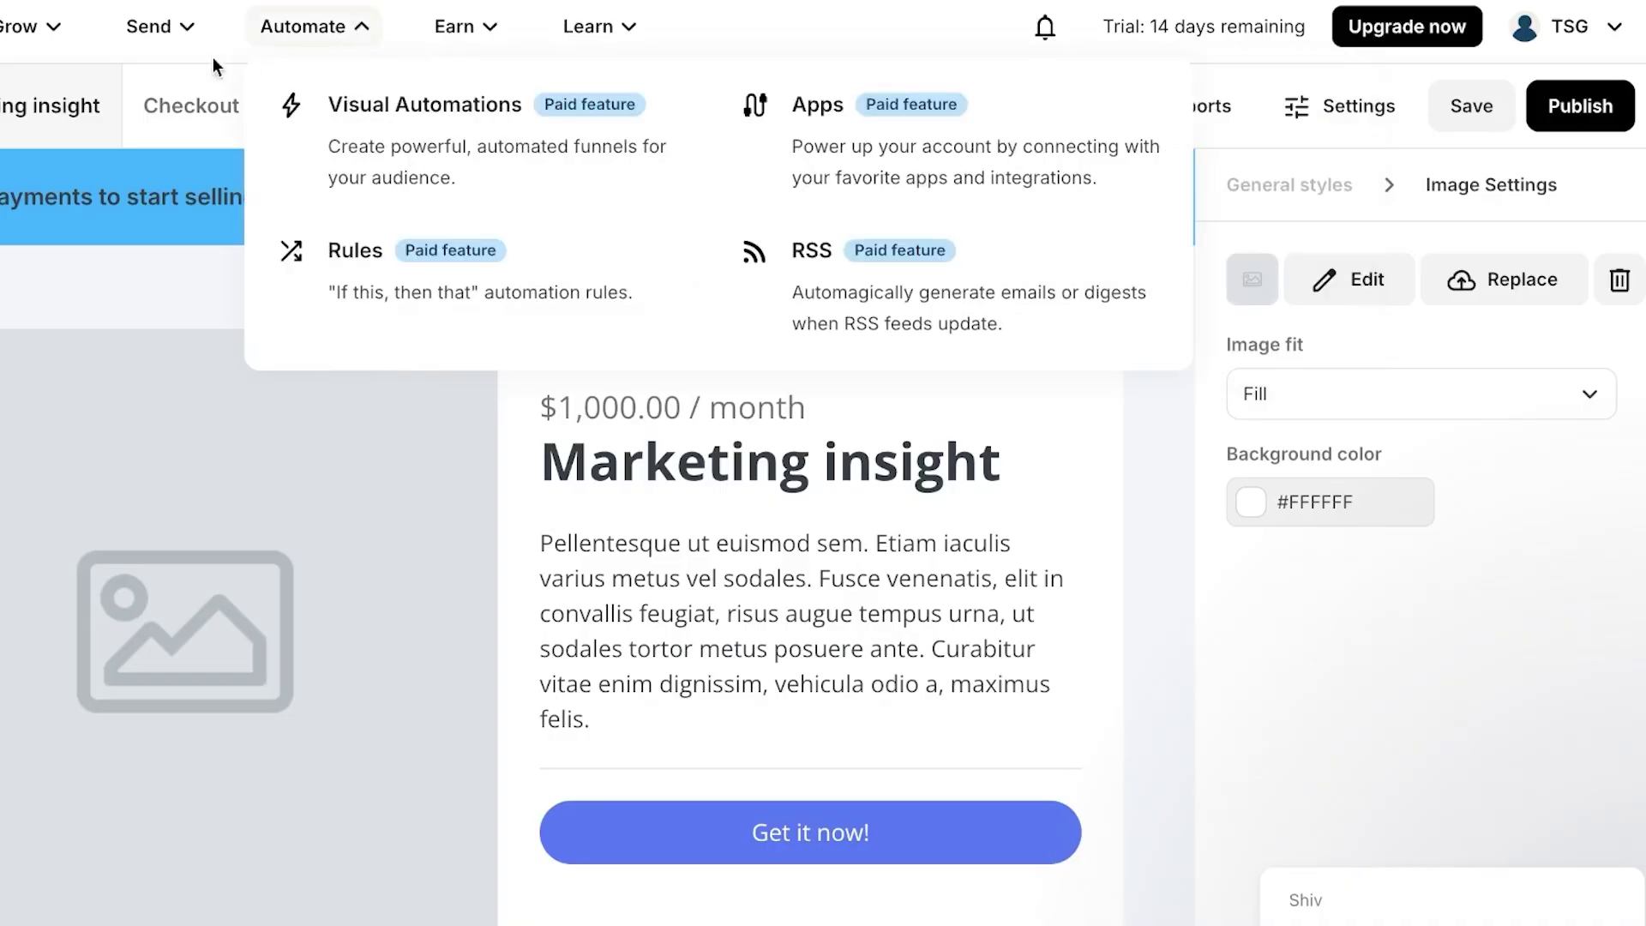
{"action": "left_click", "coordinate": [596, 39]}
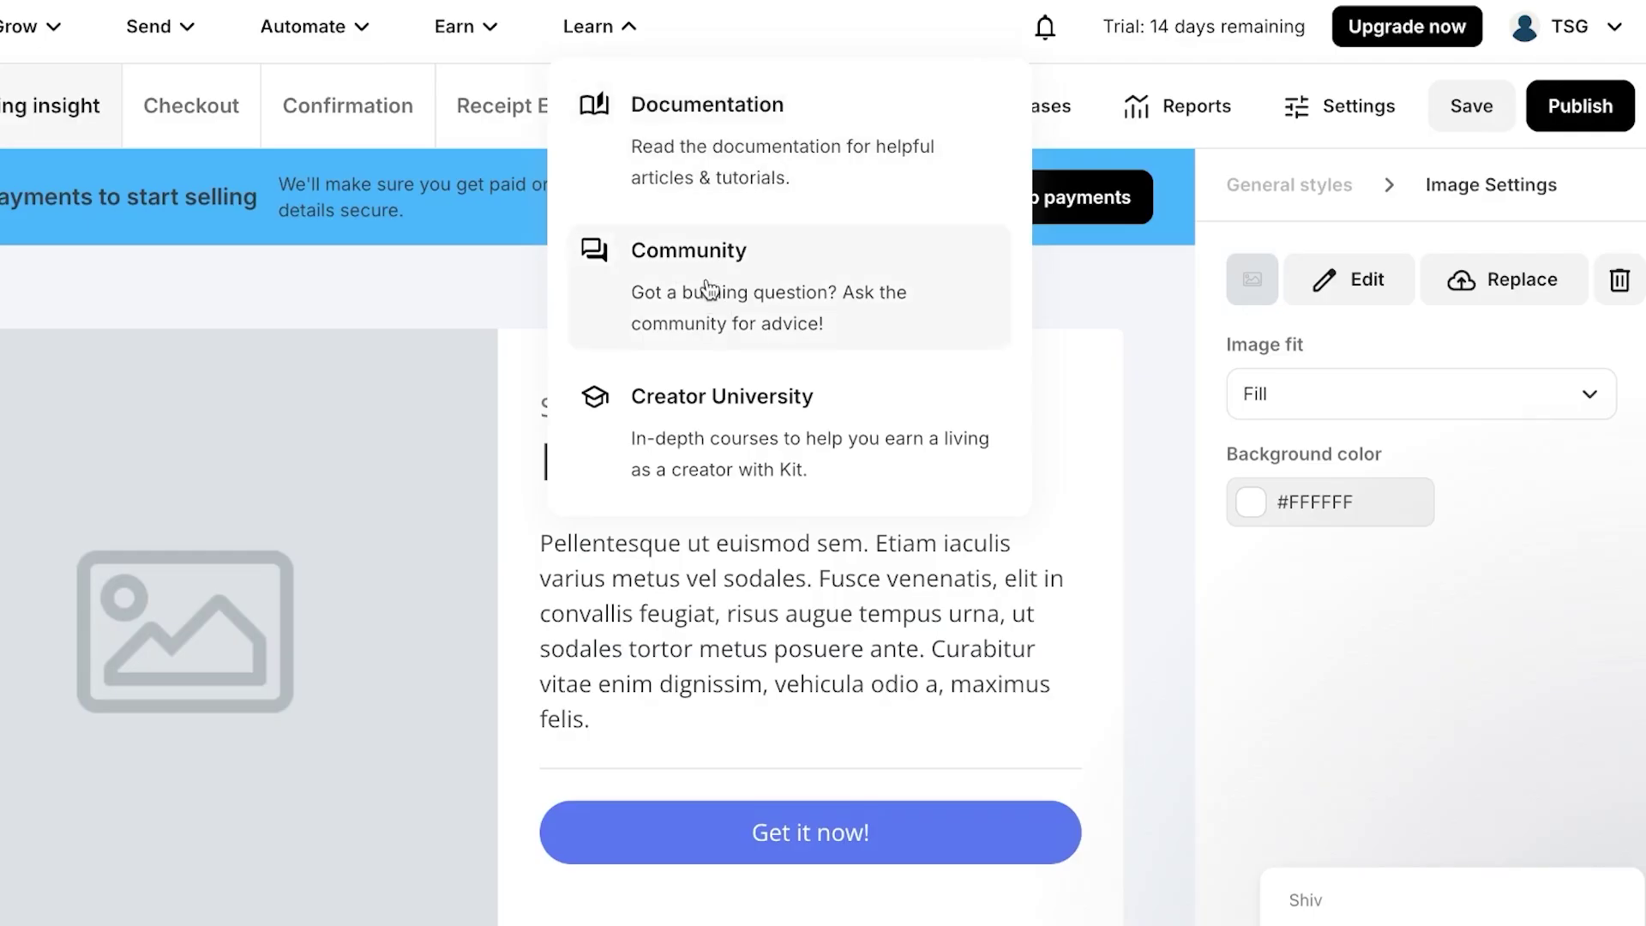
{"action": "left_click", "coordinate": [150, 30]}
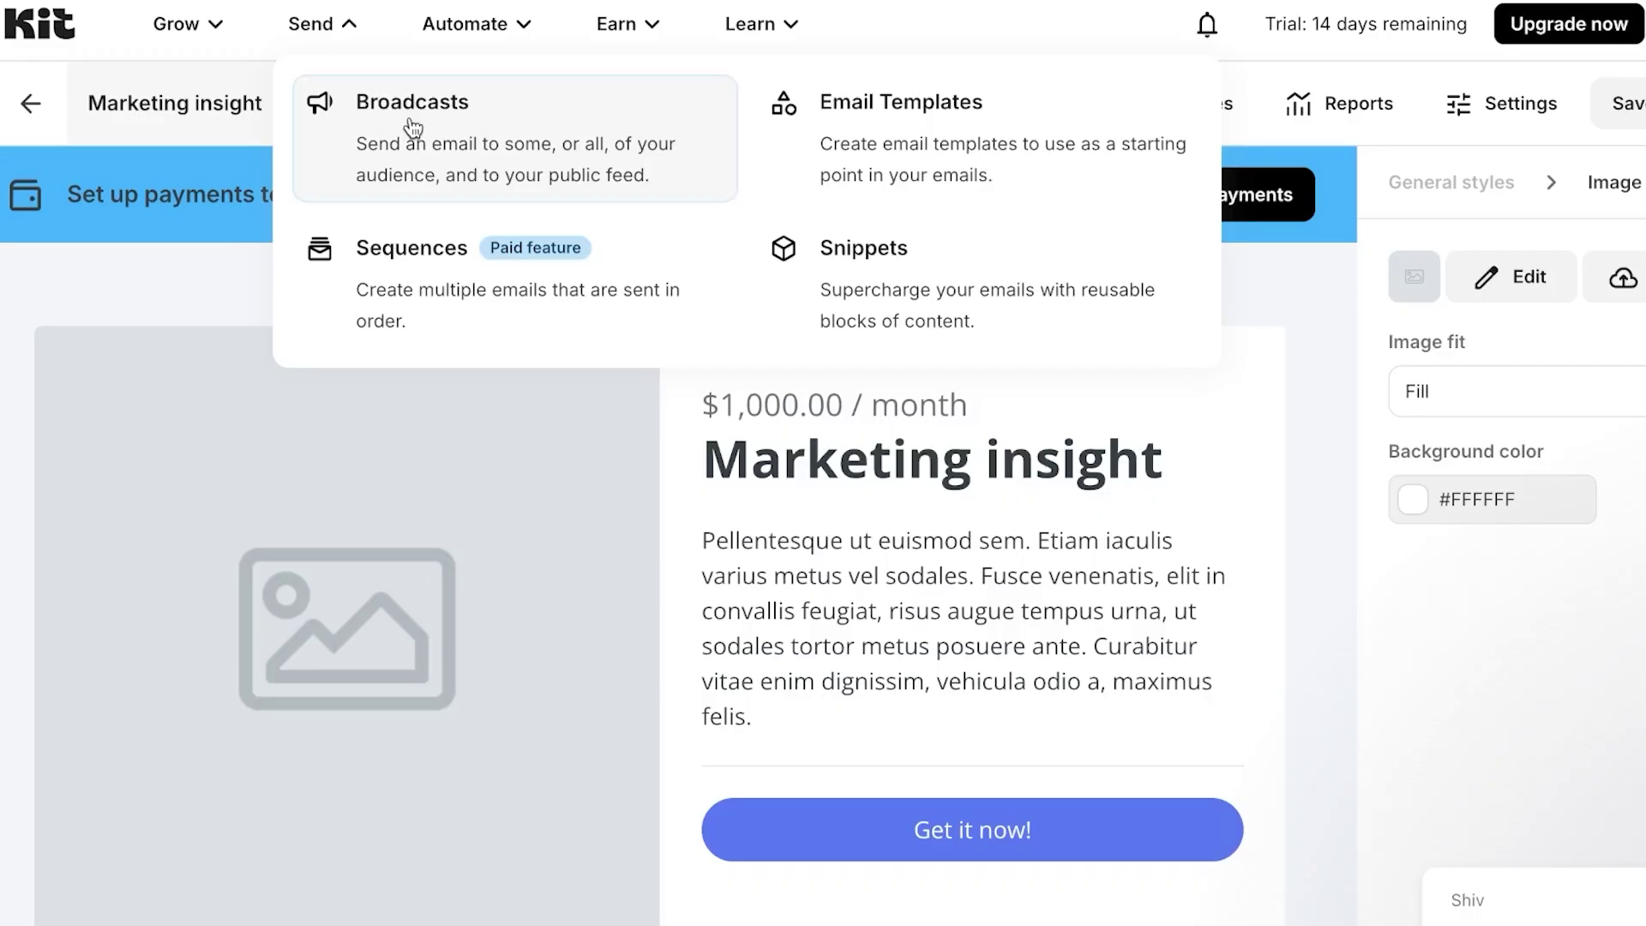
- Start a new broadcast, review the template chooser's custom Card template, then open Kit's public template gallery
{"action": "left_click", "coordinate": [730, 149]}
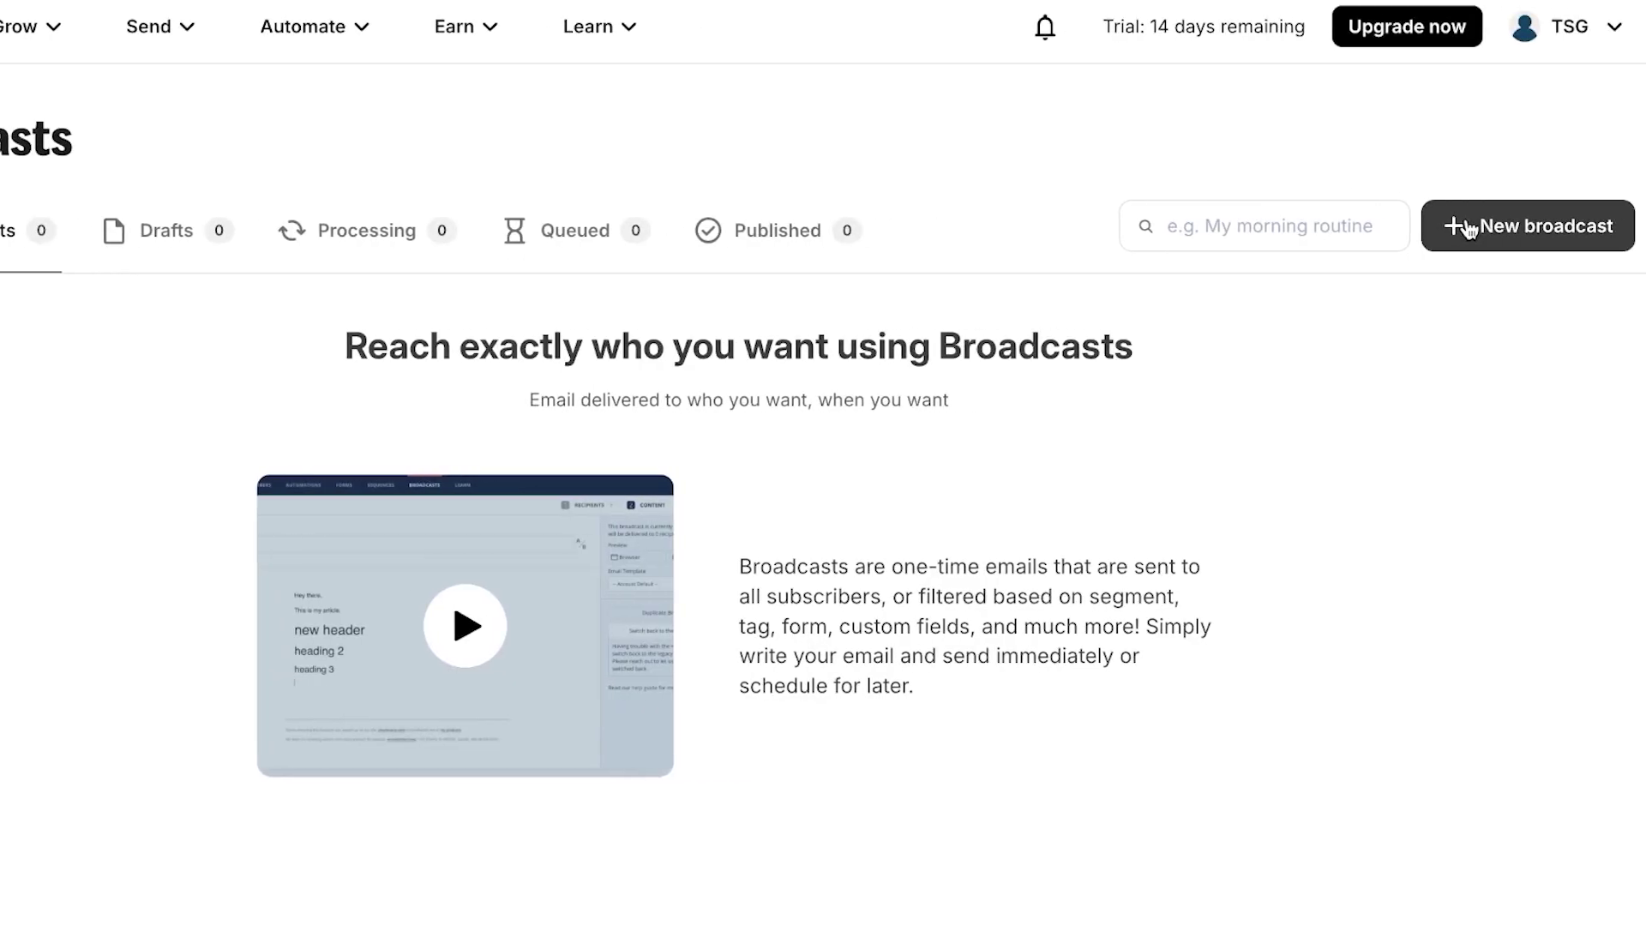
{"action": "left_click", "coordinate": [1469, 229]}
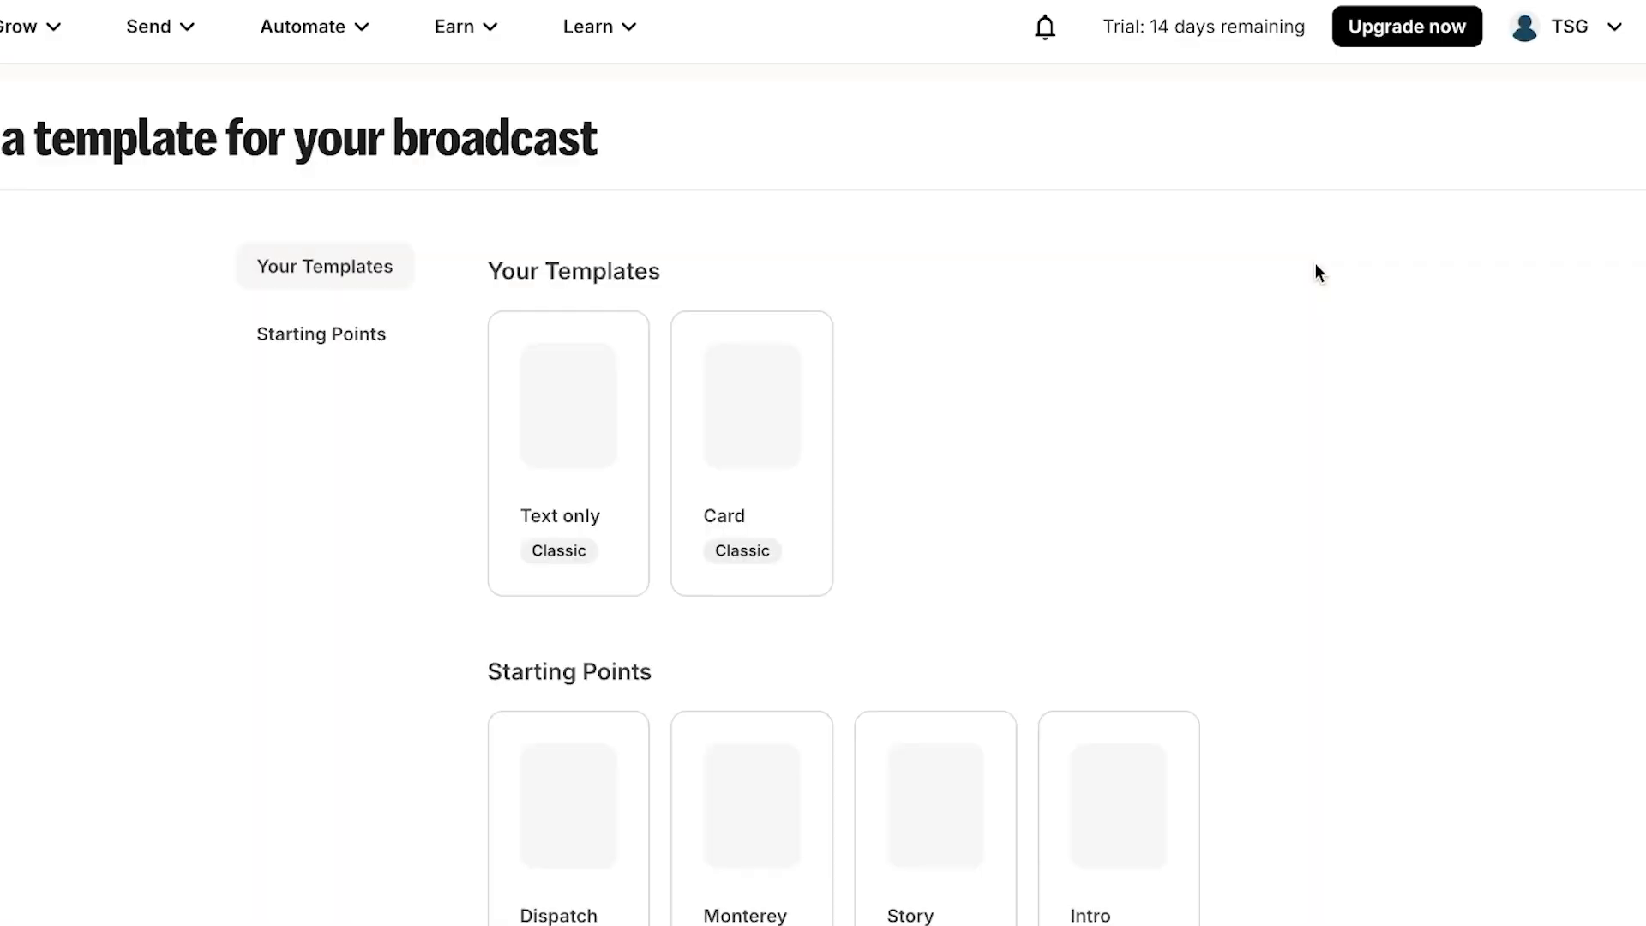
{"action": "scroll", "coordinate": [837, 659], "scroll_direction": "down", "scroll_amount": 8}
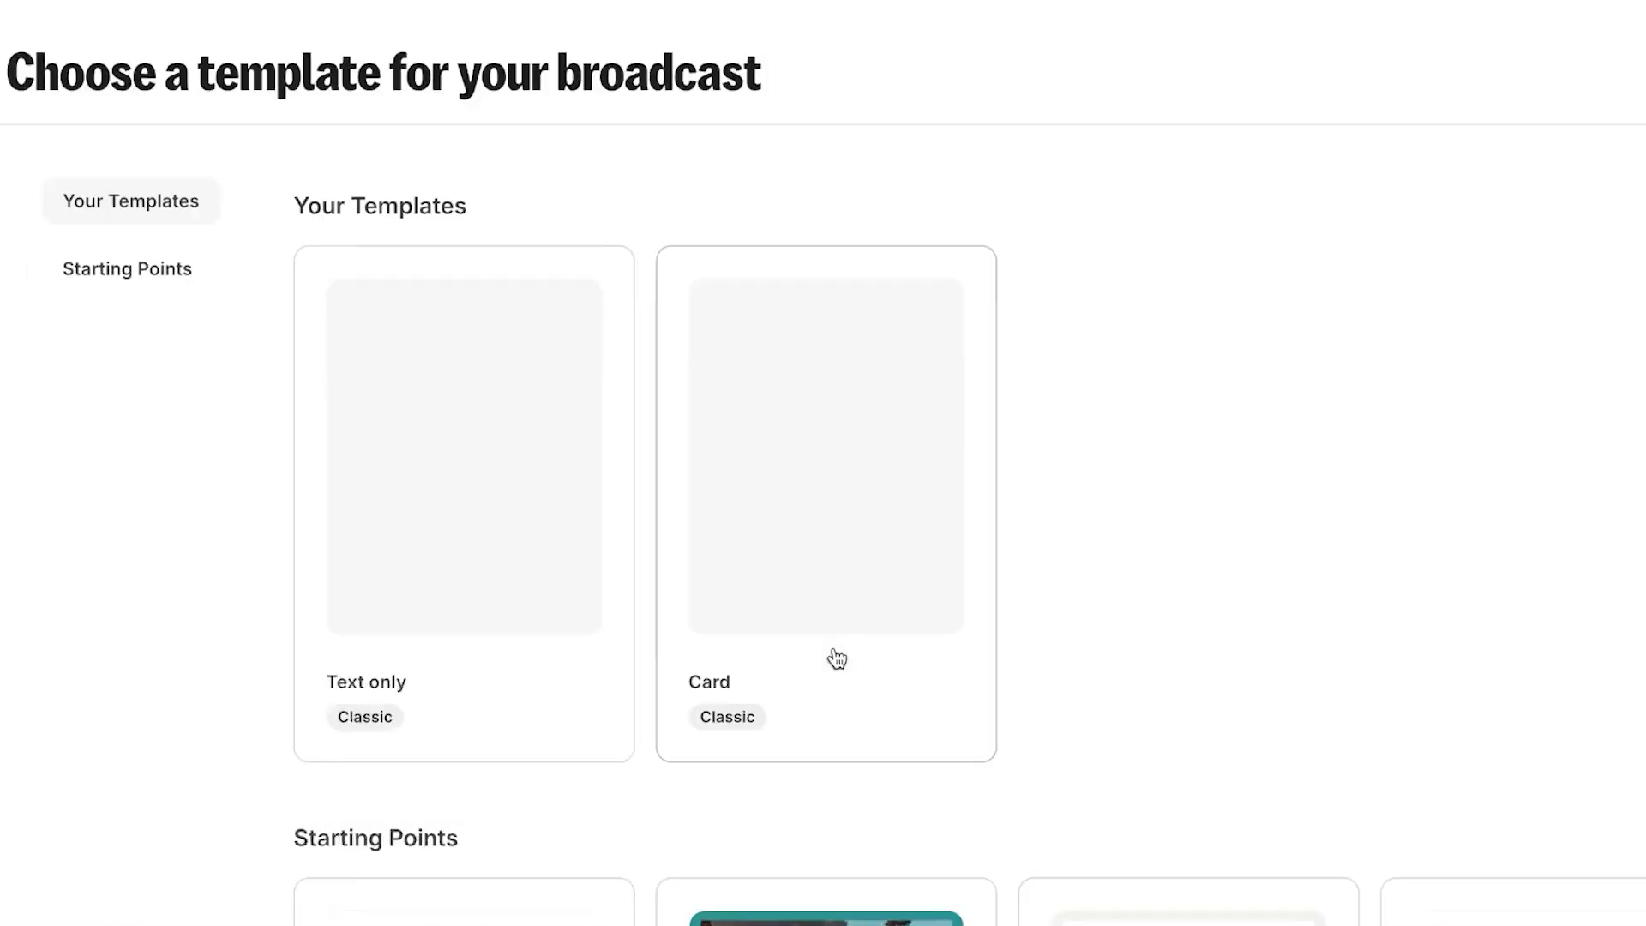
{"action": "scroll", "coordinate": [837, 658], "scroll_direction": "up", "scroll_amount": 8}
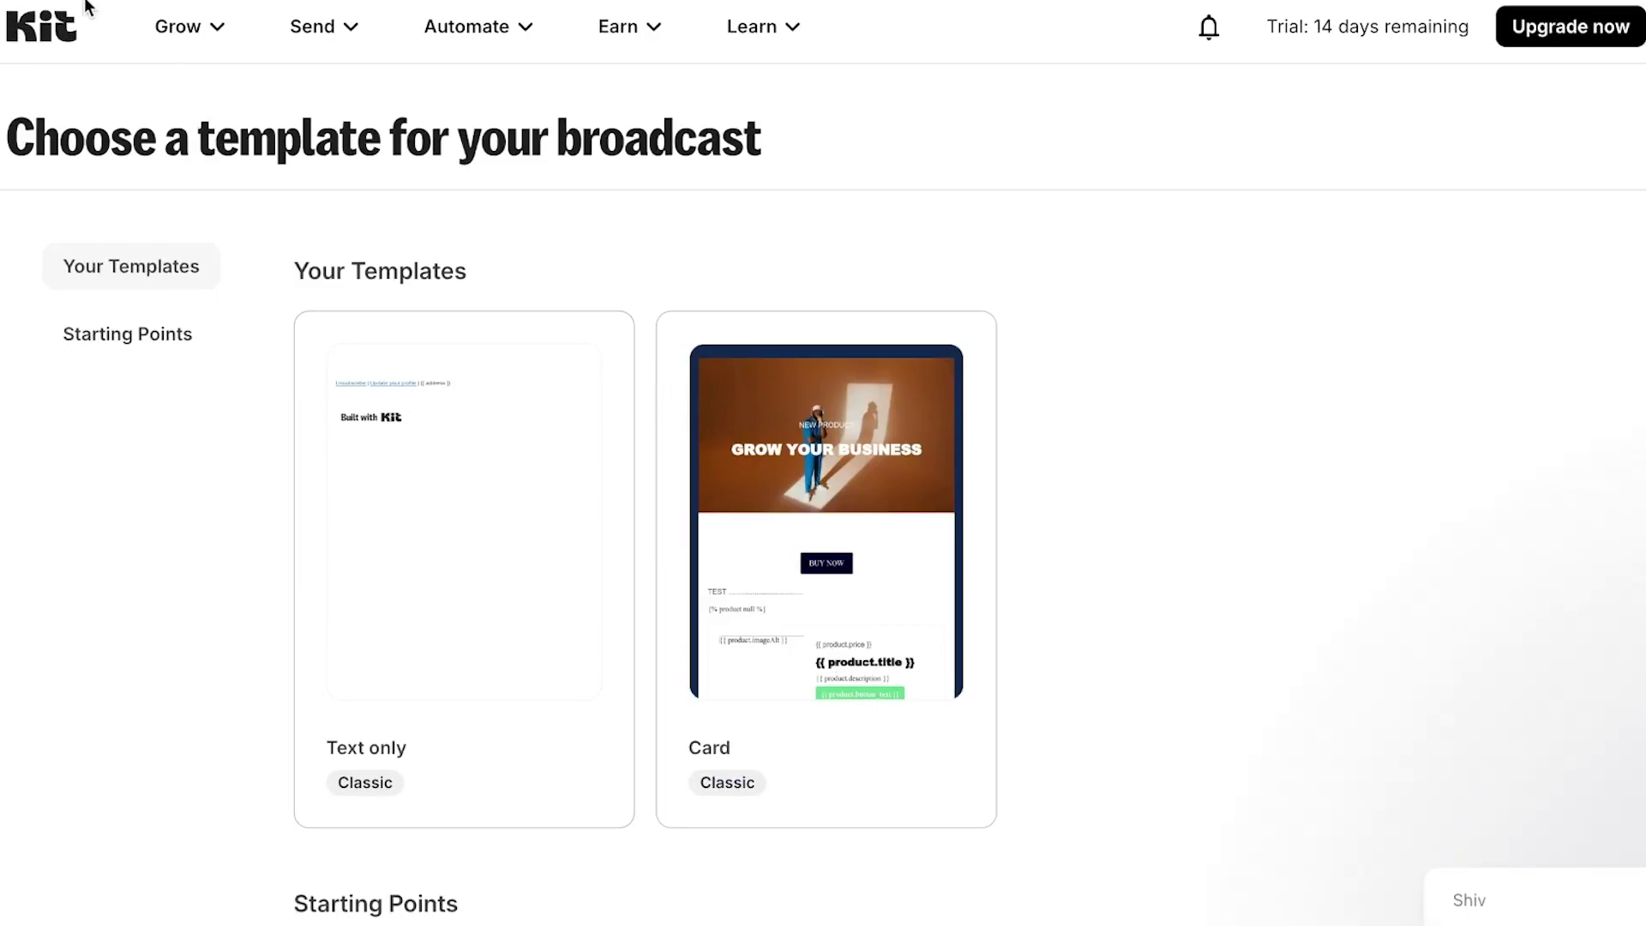
{"action": "left_click", "coordinate": [178, 27]}
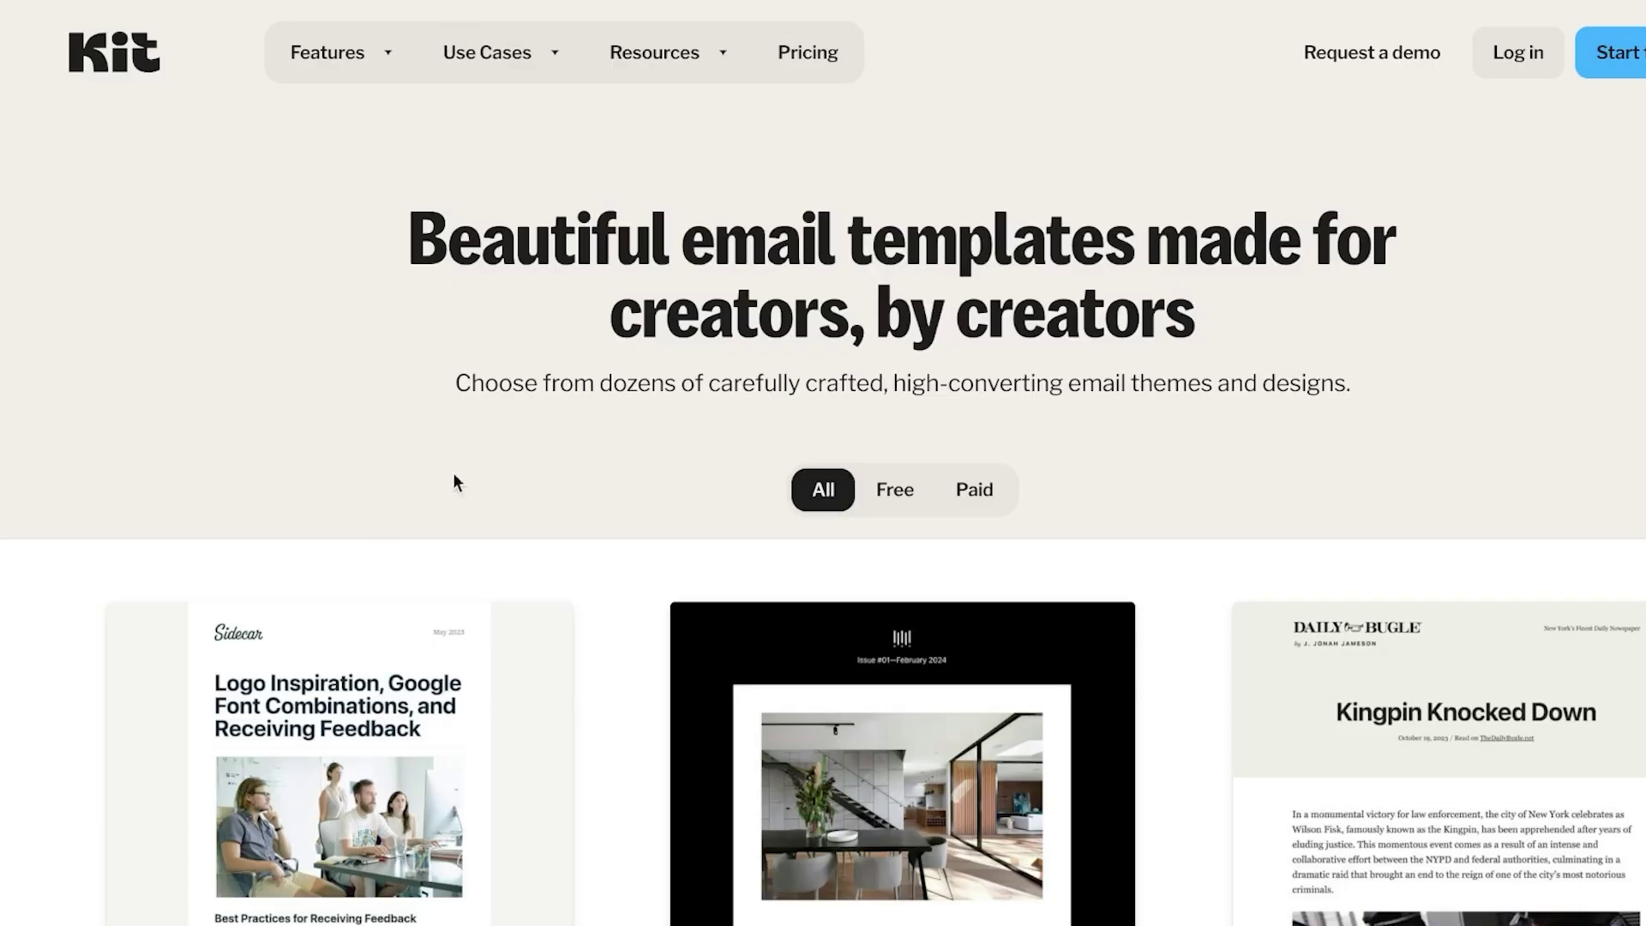
{"action": "left_click", "coordinate": [828, 57]}
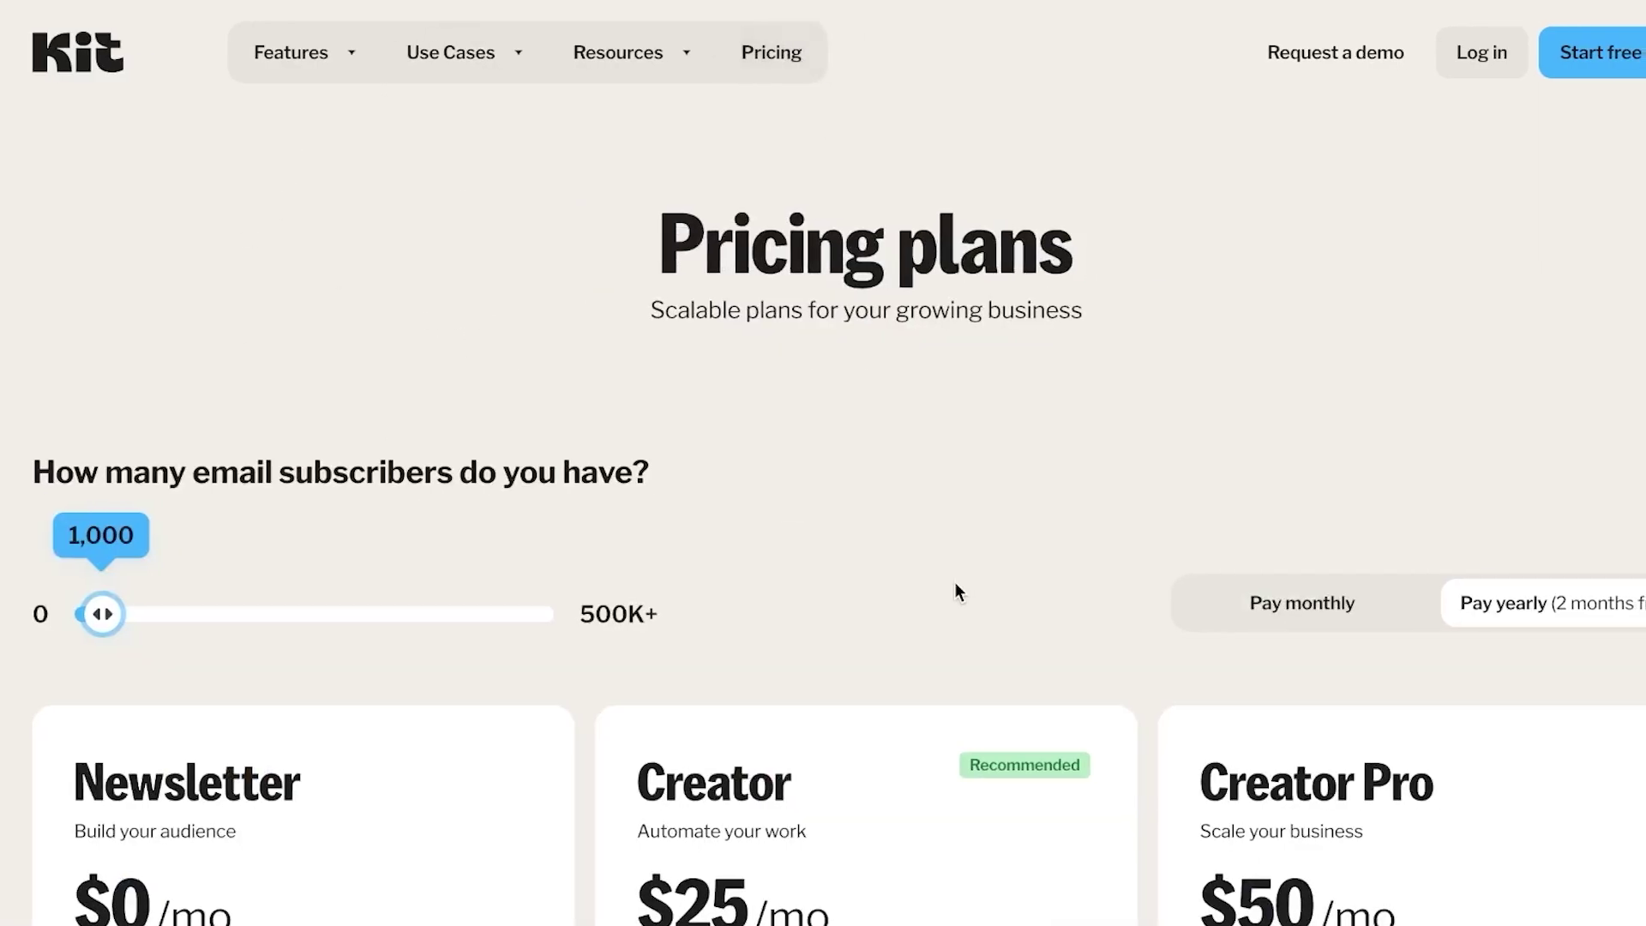
{"action": "scroll", "coordinate": [952, 583], "scroll_direction": "down", "scroll_amount": 6}
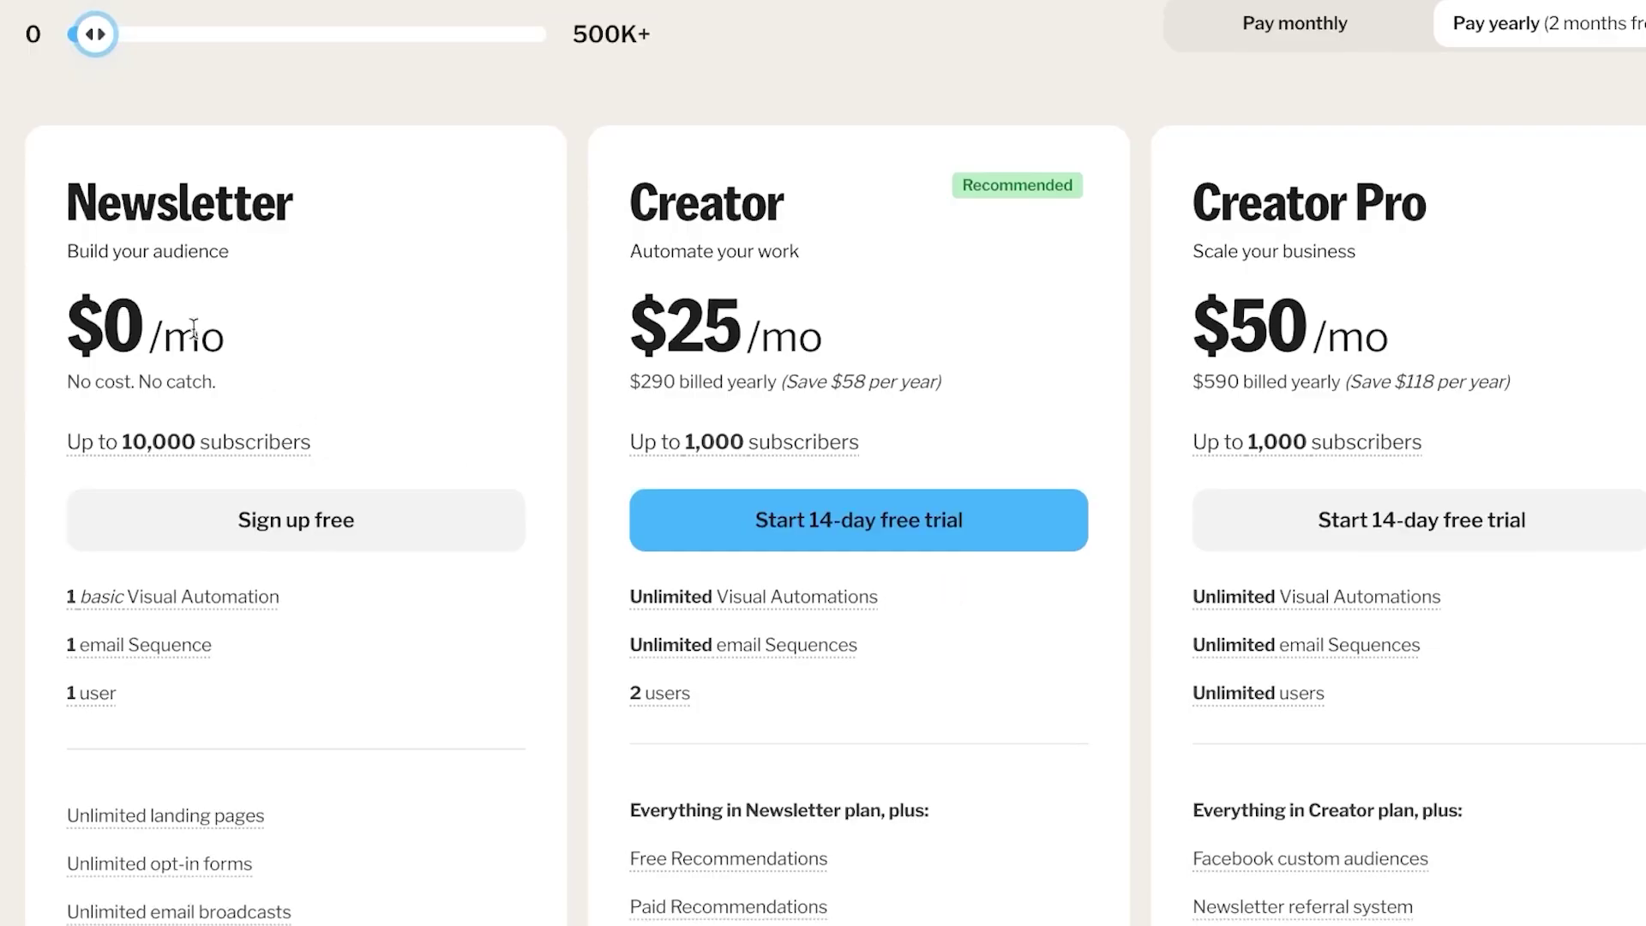
{"action": "left_click_drag", "start_coordinate": [61, 325], "coordinate": [212, 333]}
{"action": "left_click", "coordinate": [305, 302]}
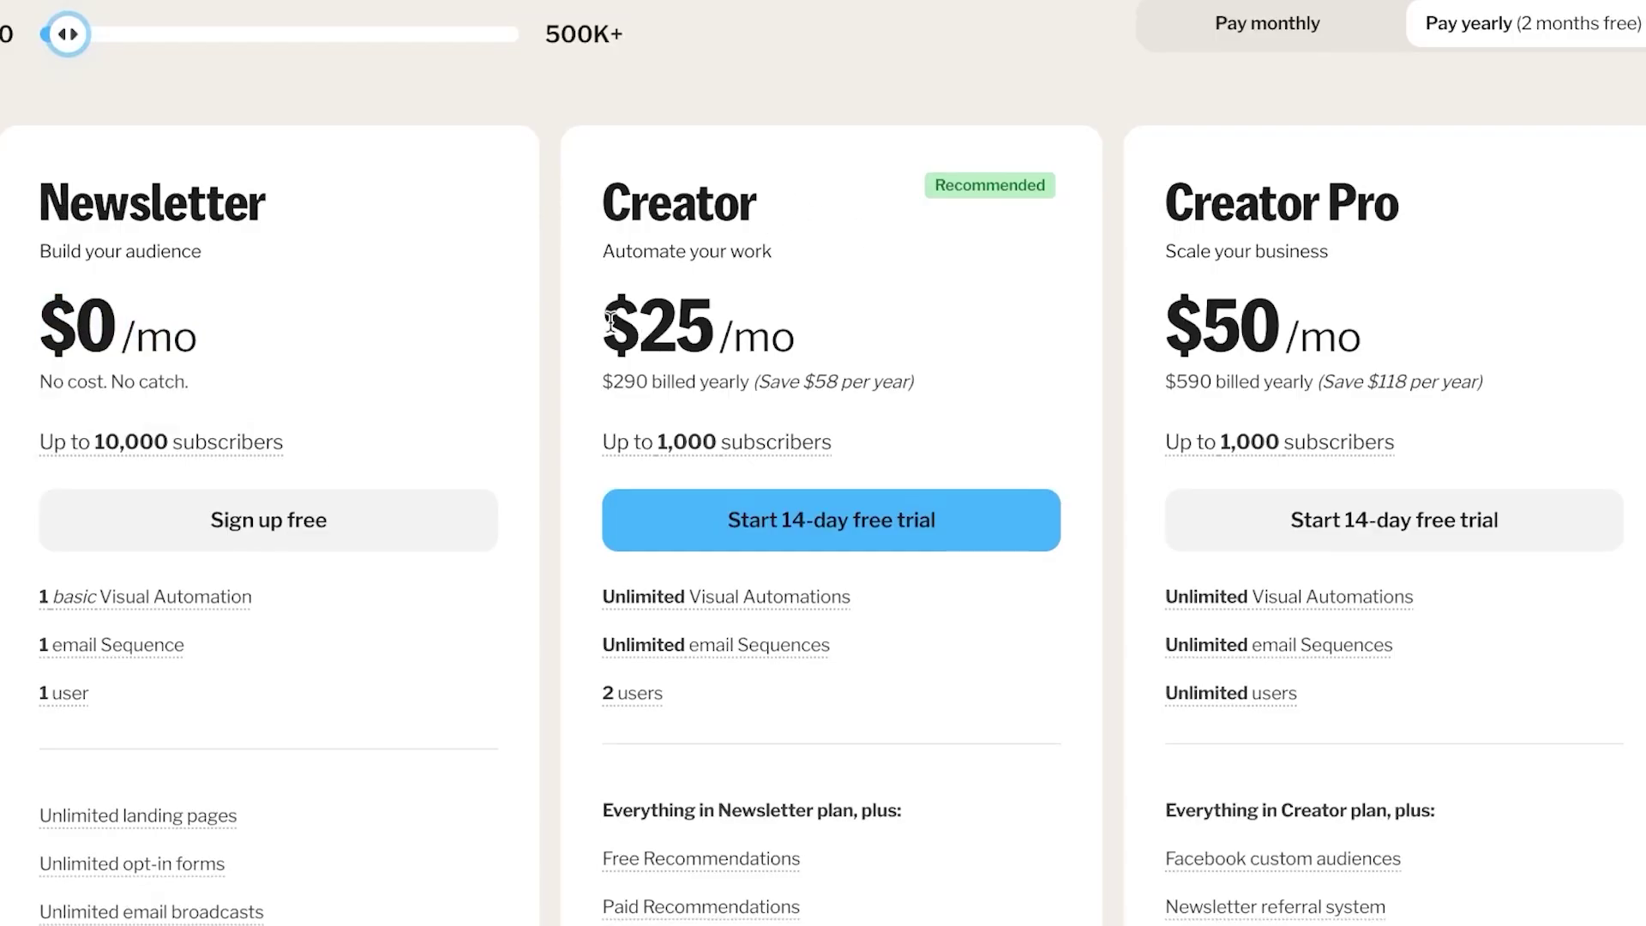
{"action": "left_click_drag", "start_coordinate": [605, 319], "coordinate": [830, 307]}
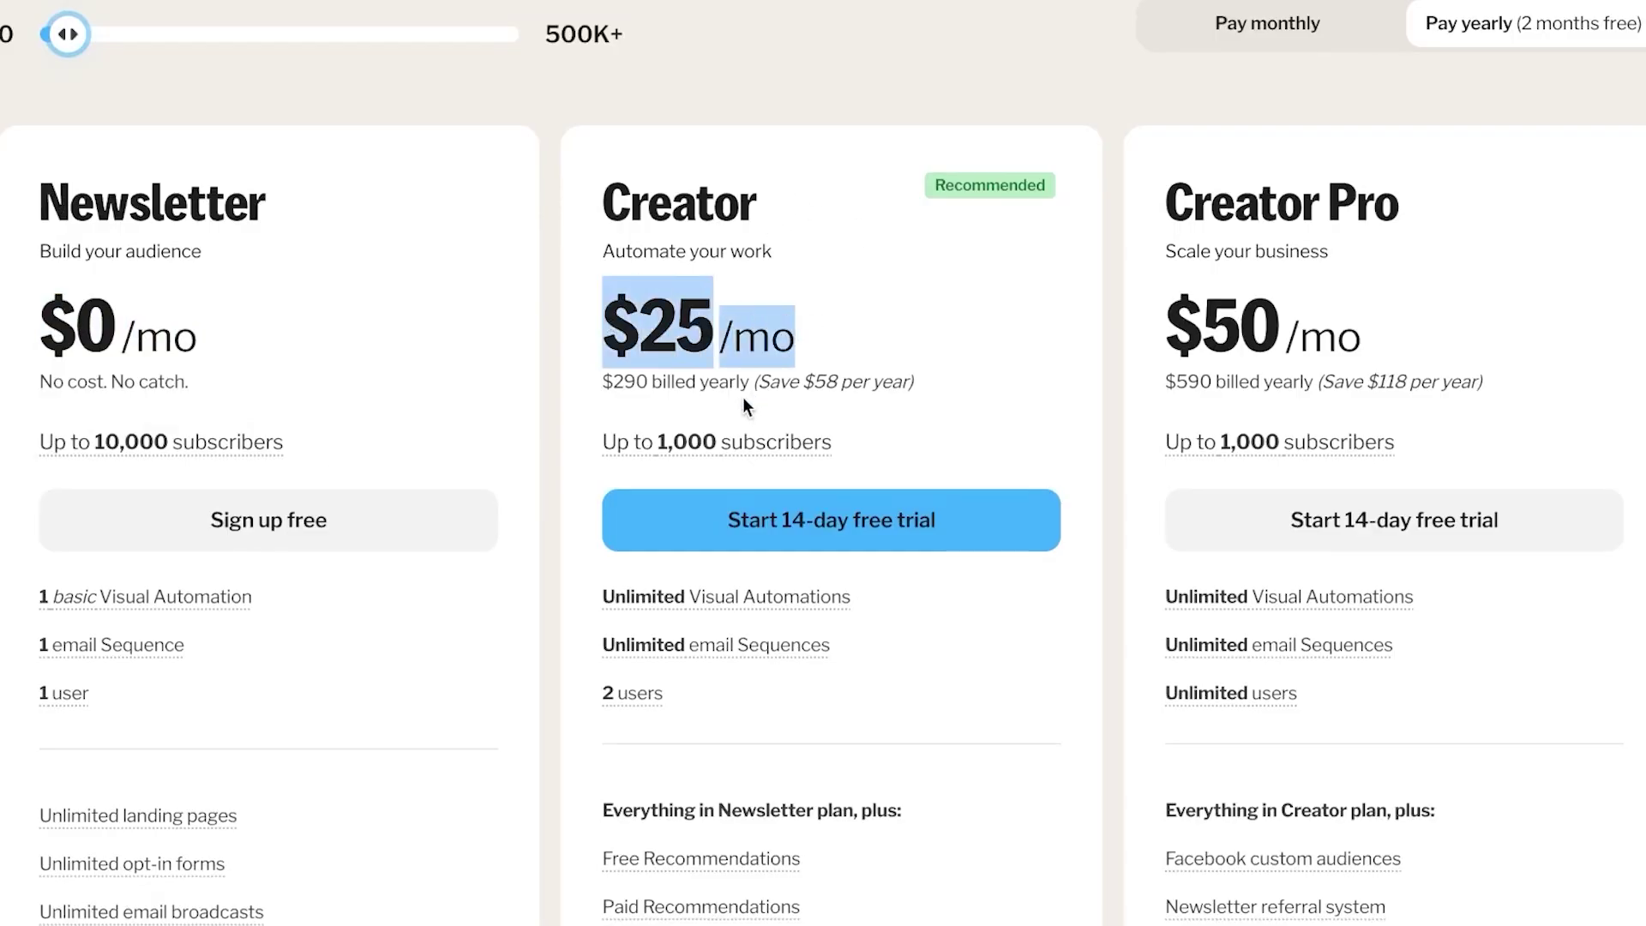
{"action": "left_click_drag", "start_coordinate": [1159, 204], "coordinate": [1393, 204]}
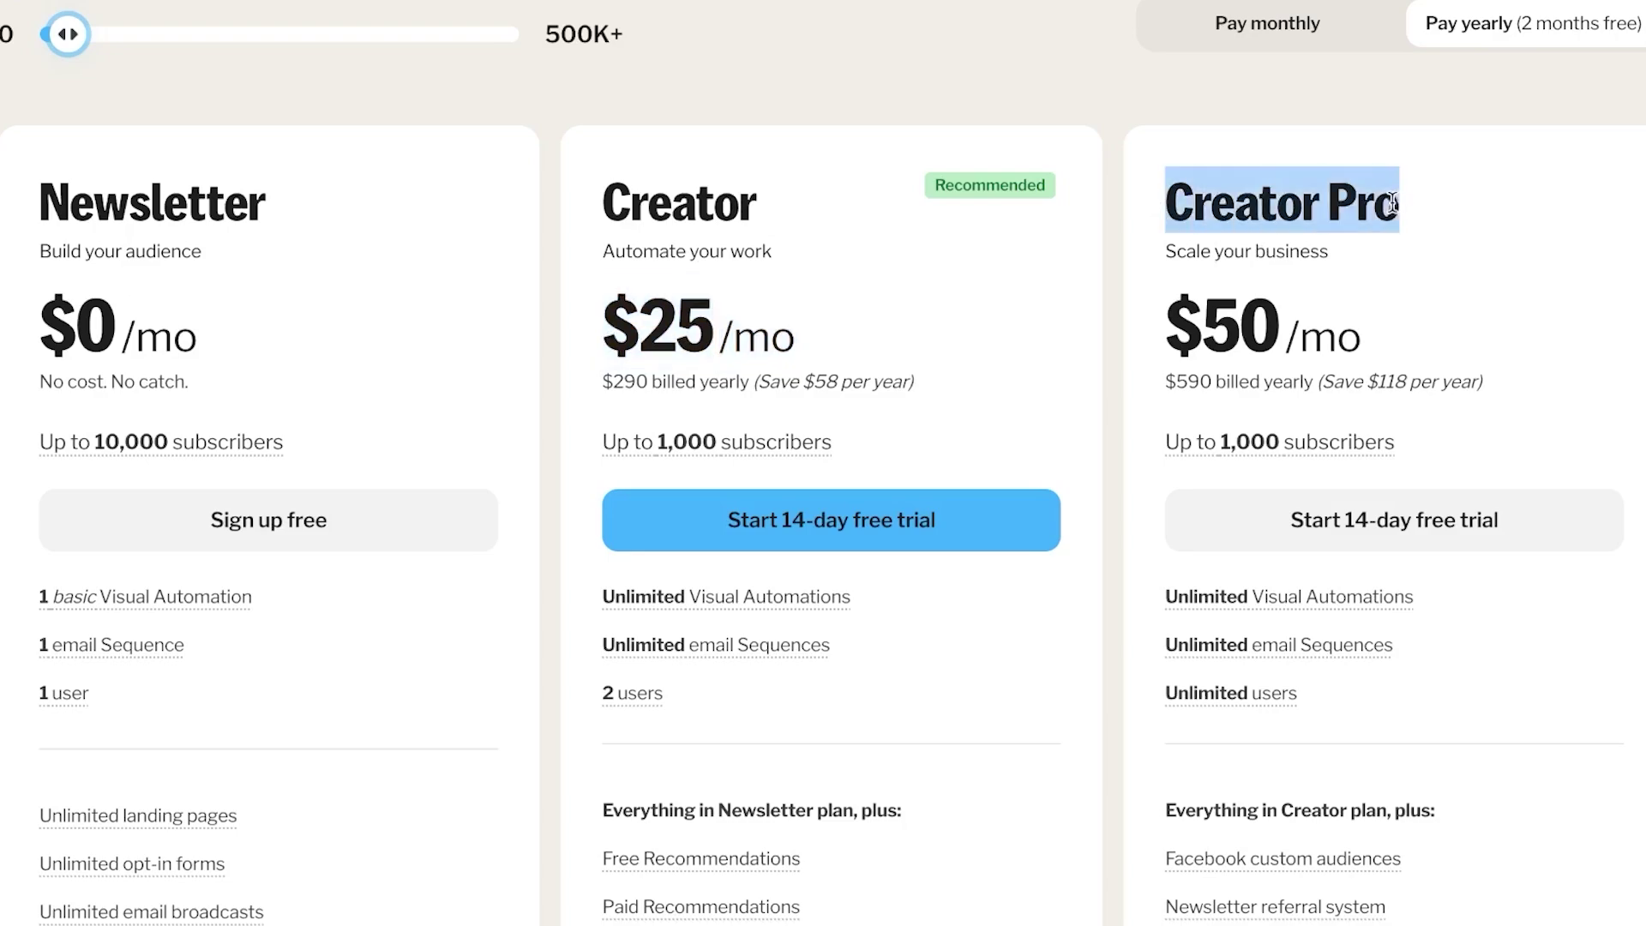
{"action": "left_click", "coordinate": [1345, 287]}
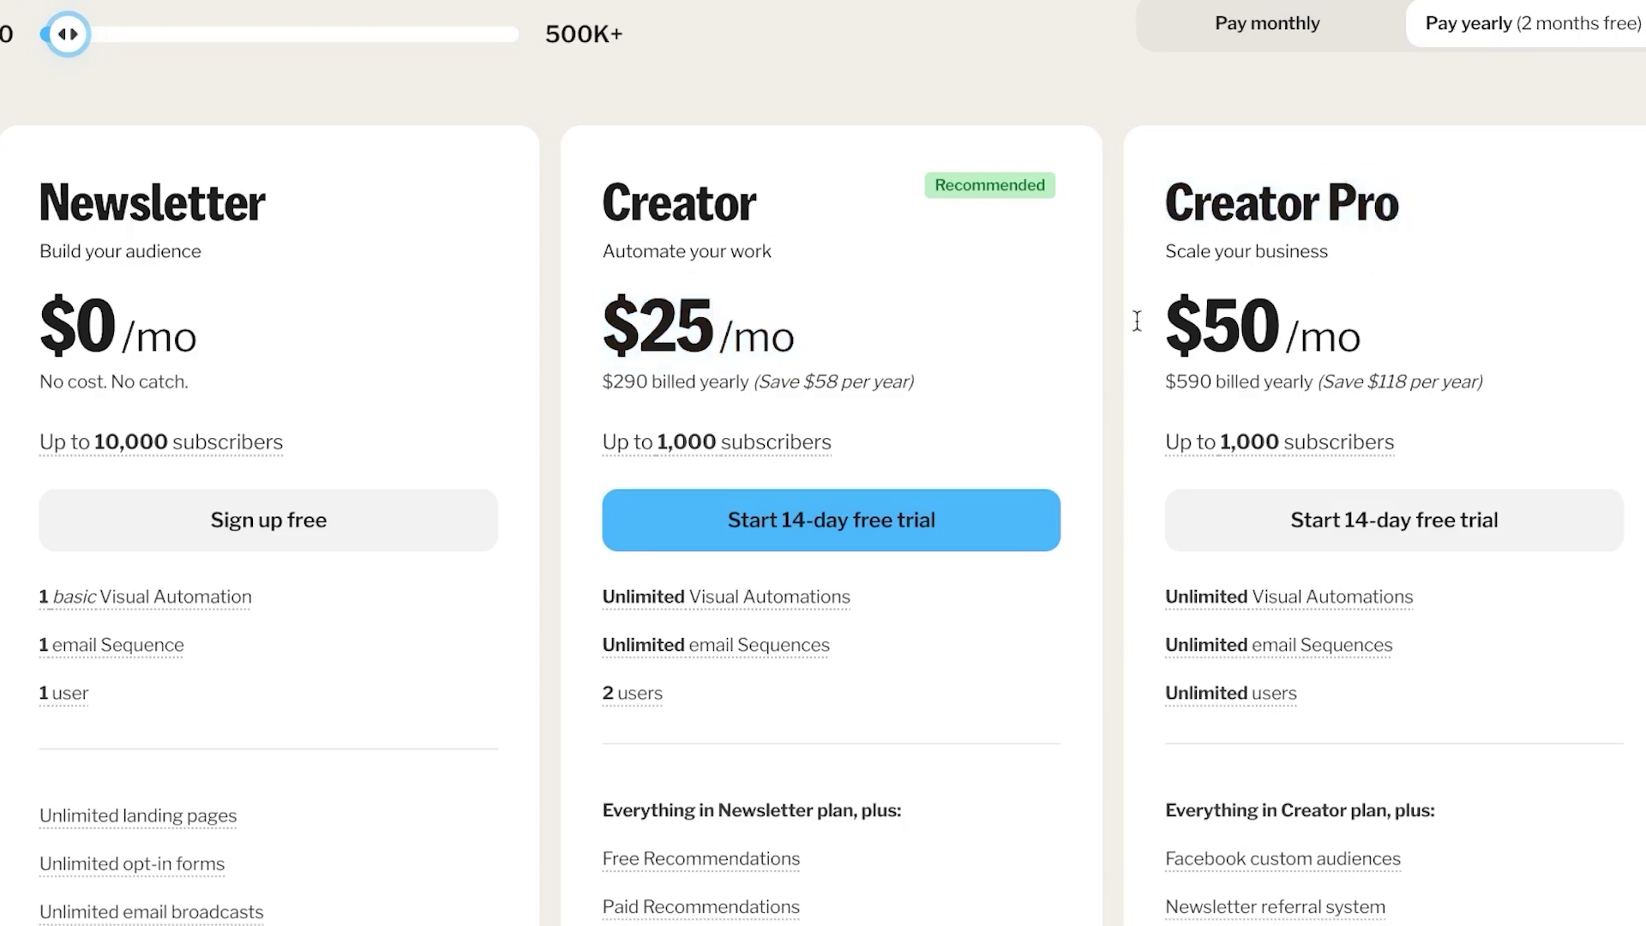
{"action": "scroll", "coordinate": [872, 138], "scroll_direction": "up", "scroll_amount": 6}
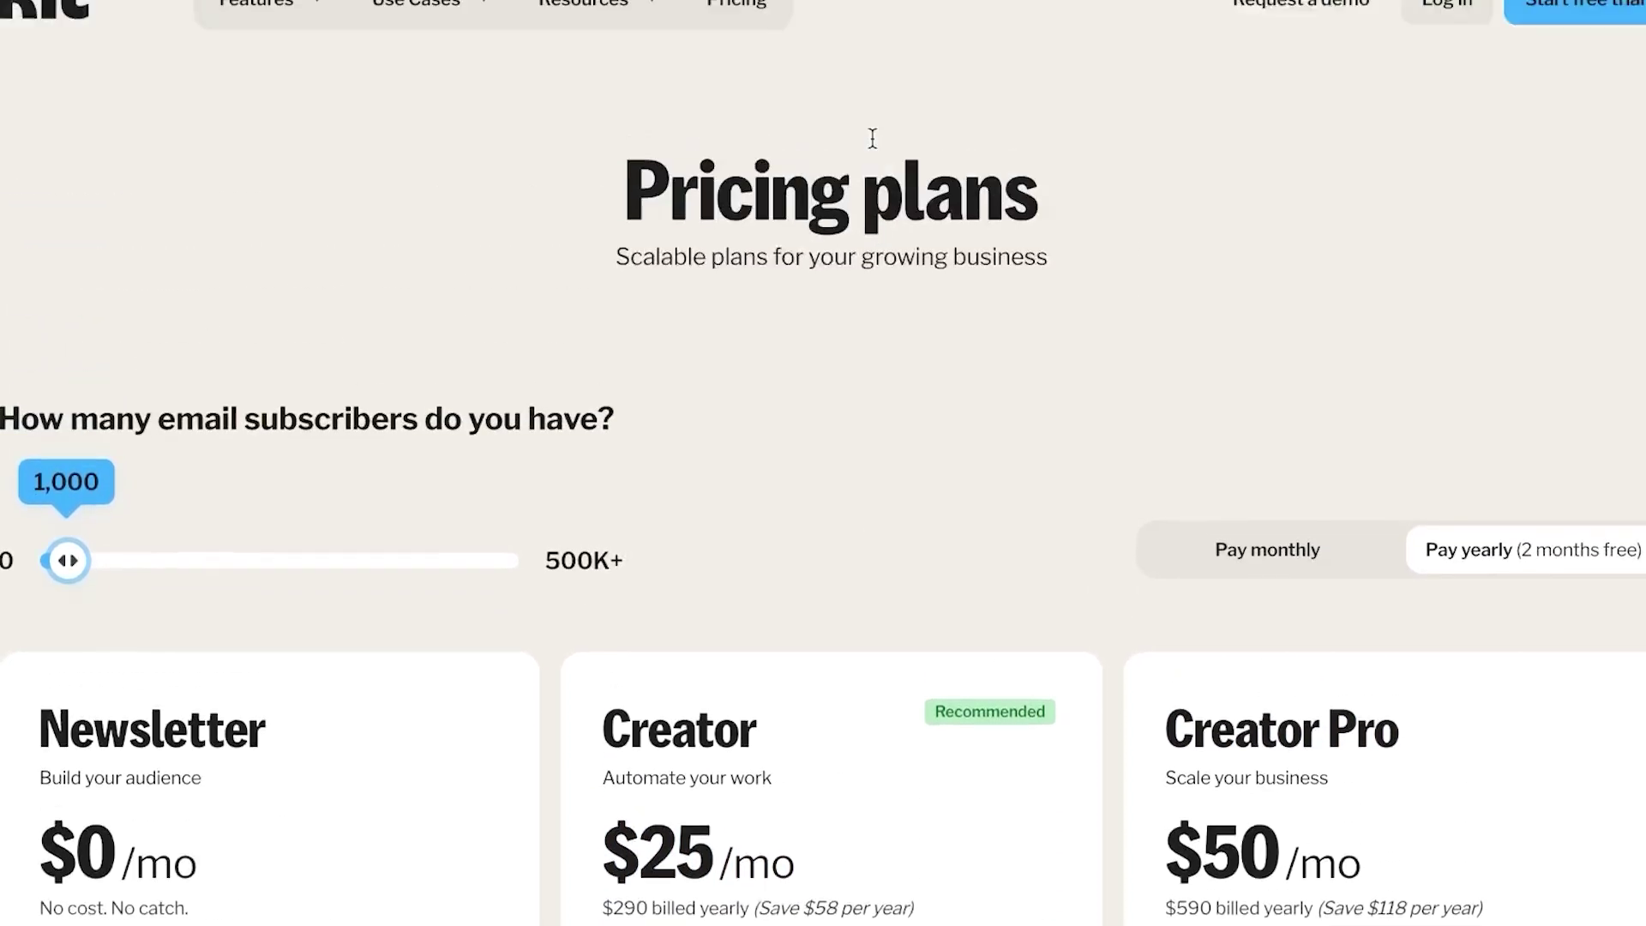
{"action": "scroll", "coordinate": [872, 141], "scroll_direction": "down", "scroll_amount": 7}
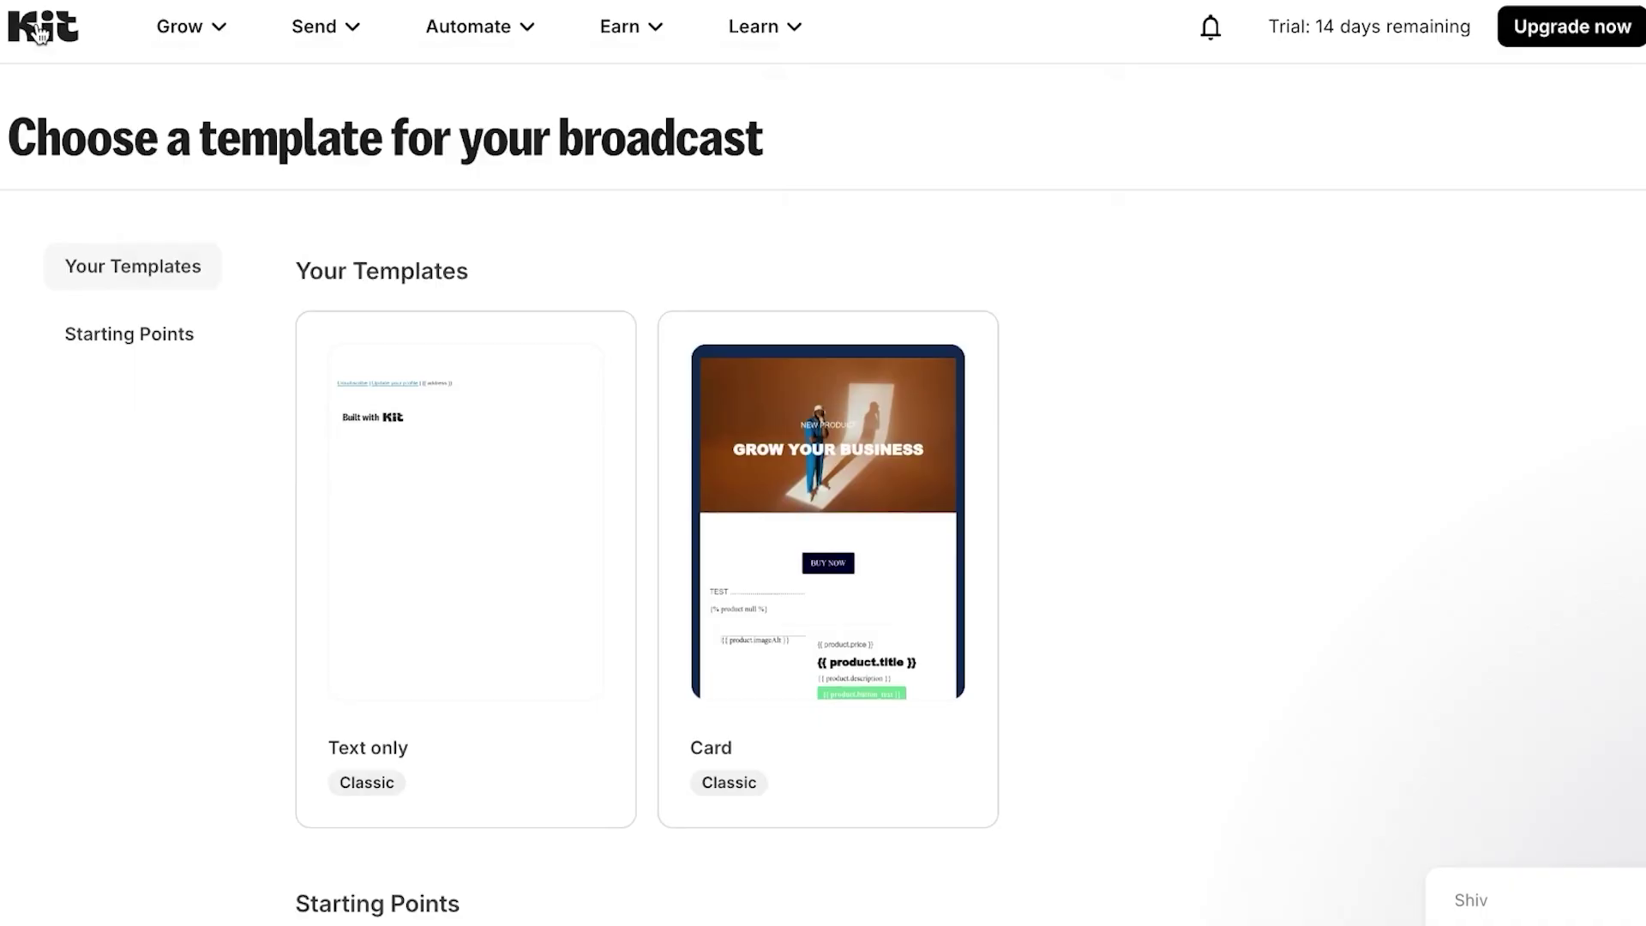
- Return to the Kit dashboard and check the 'Send your first email' goal at 2 / 5
{"action": "left_click", "coordinate": [40, 30]}
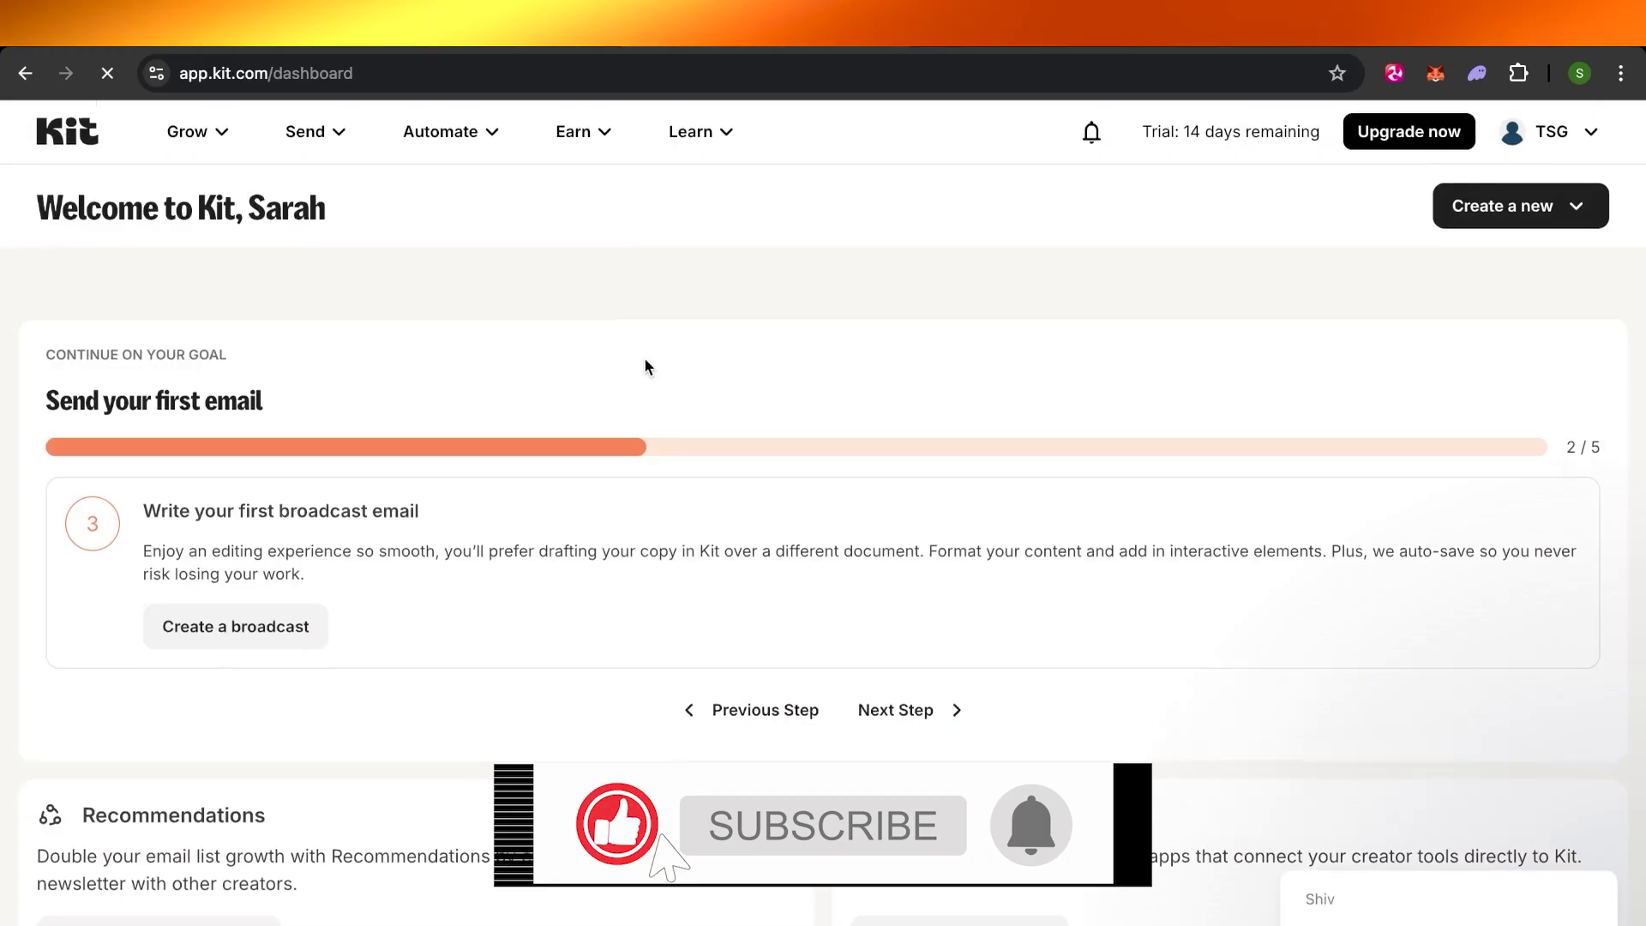
{"action": "scroll", "coordinate": [644, 359], "scroll_direction": "down", "scroll_amount": 8}
{"action": "scroll", "coordinate": [645, 363], "scroll_direction": "up", "scroll_amount": 8}
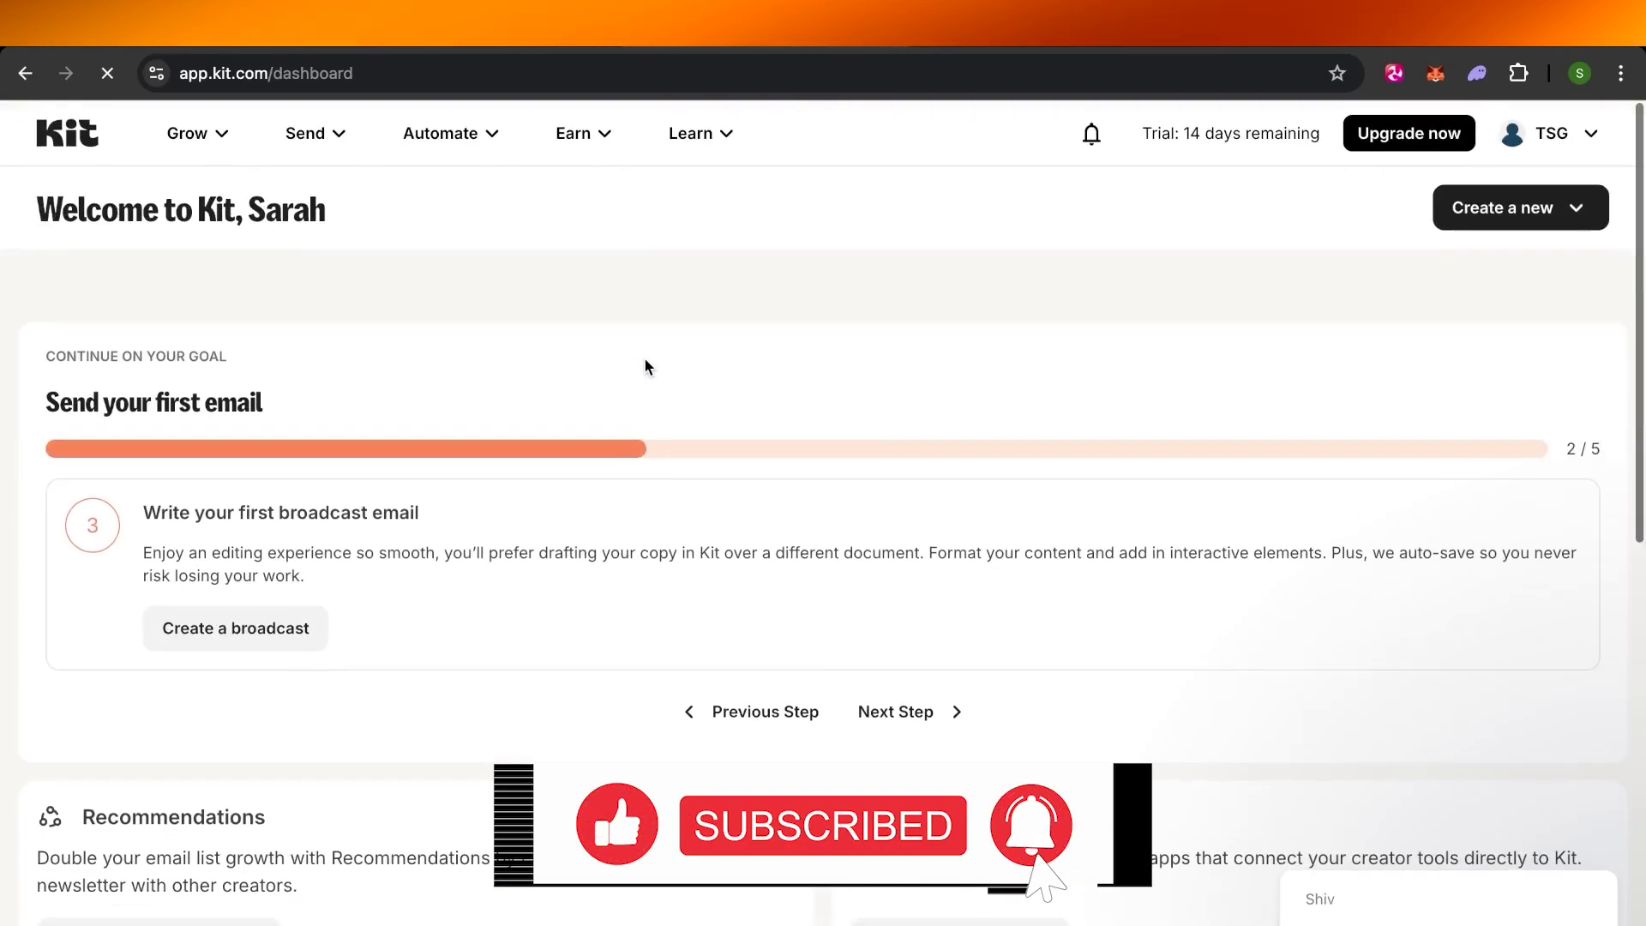